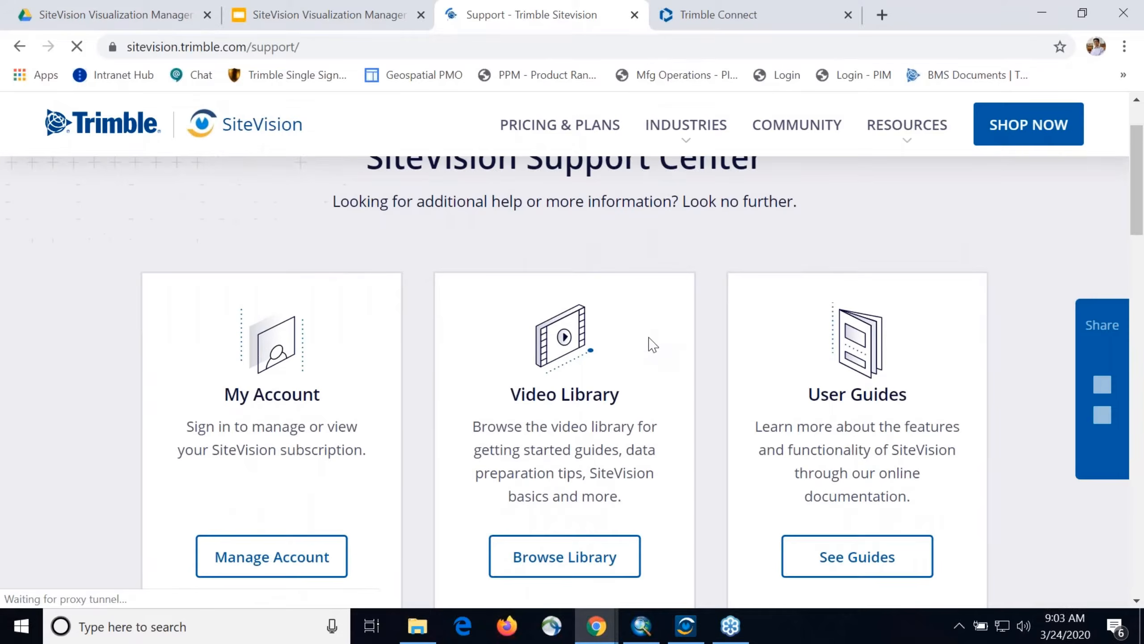
Step: Look through the SiteVision support page down to the Visualization Manager and Sample Rules Files downloads
scroll(650, 335, up, 1)
scroll(655, 344, down, 1)
scroll(659, 352, down, 10)
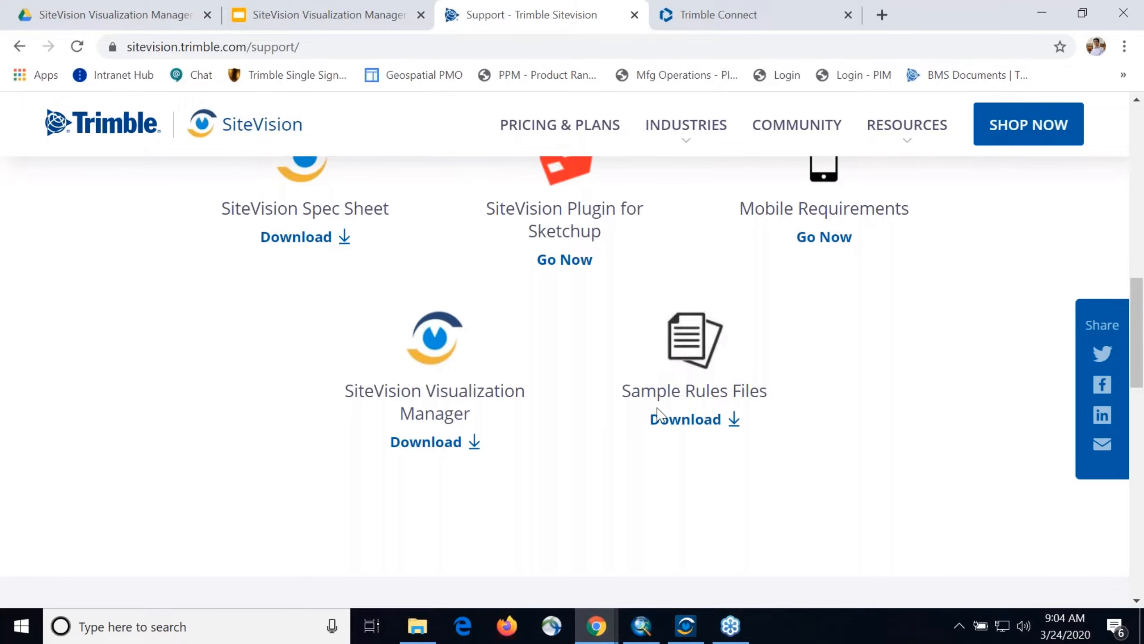
Step: Switch to ArcMap and look over the utility network map, highlighting the Watersupply layer
click(662, 635)
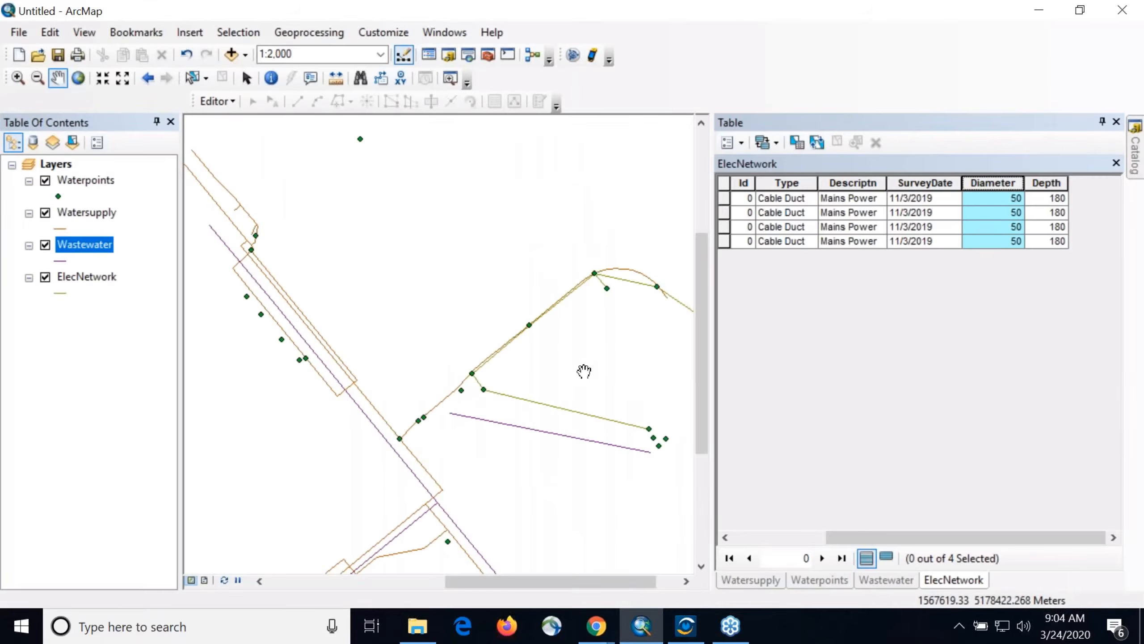
drag(564, 383, 566, 341)
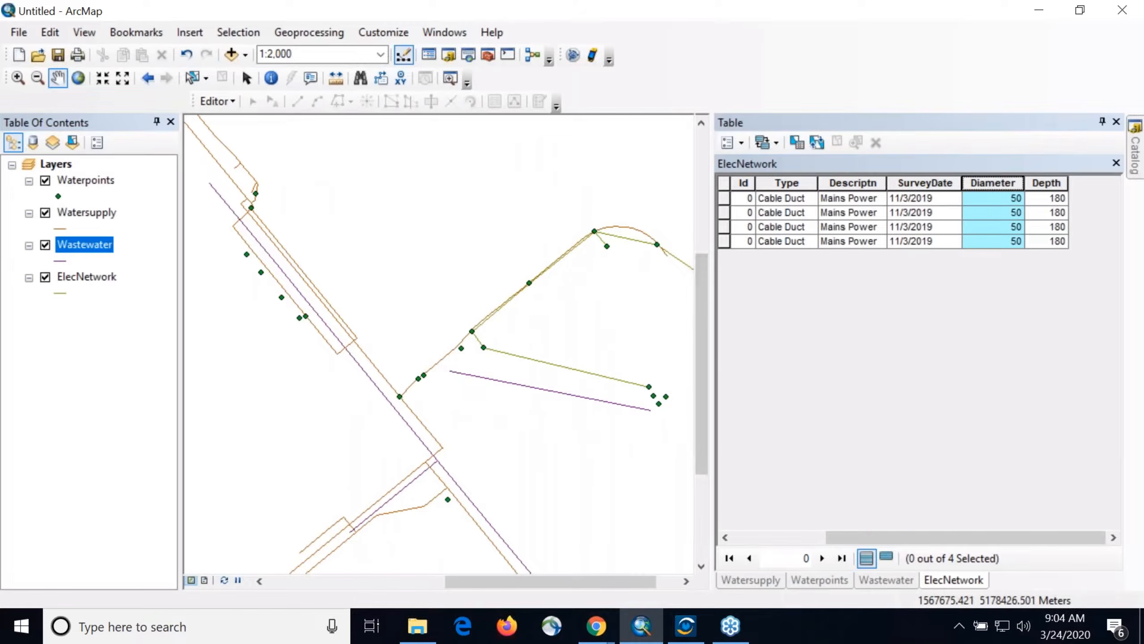
ctrl+click(80, 218)
click(82, 220)
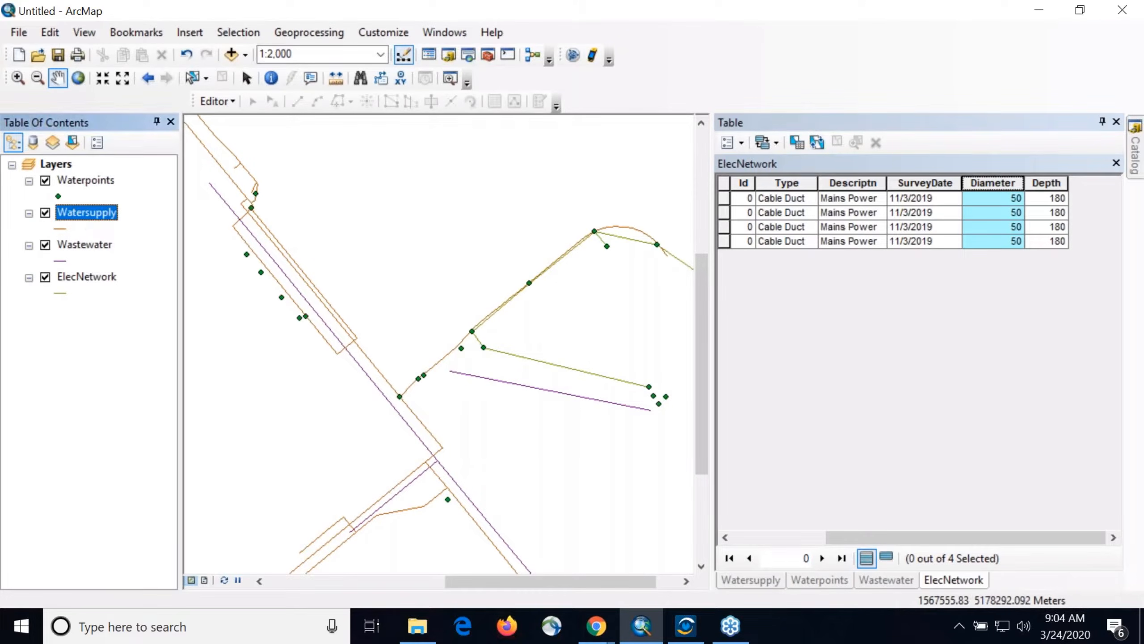
mouse_move(596, 626)
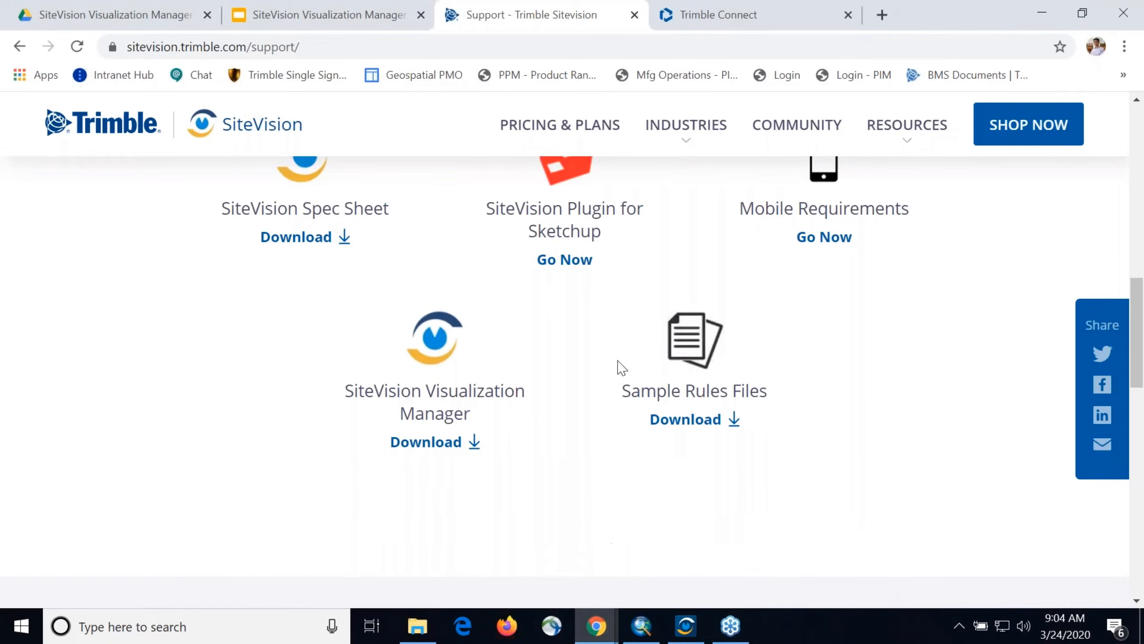
click(642, 627)
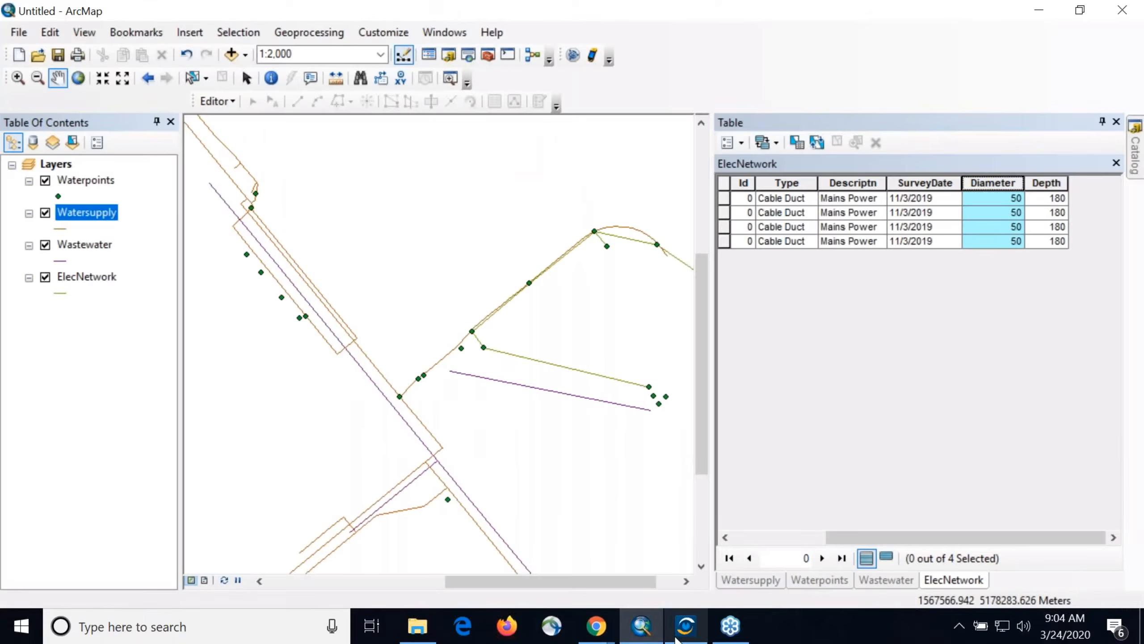
Step: Open the Waterpoints layer's attribute table and view its points on the map at 1:2,500
click(101, 181)
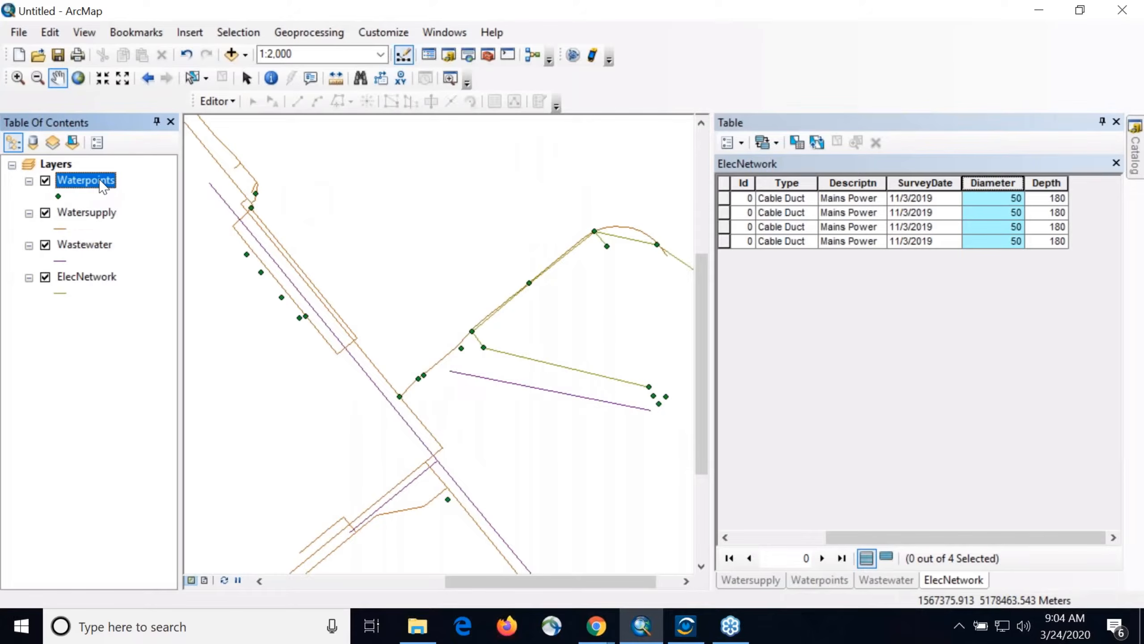
right_click(95, 184)
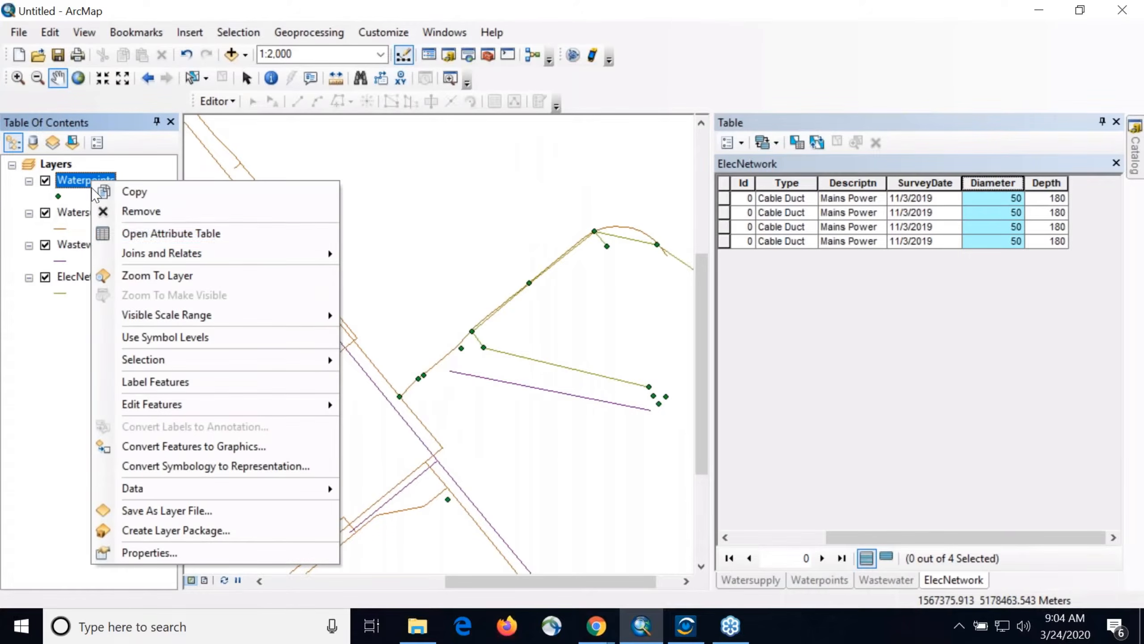
click(110, 232)
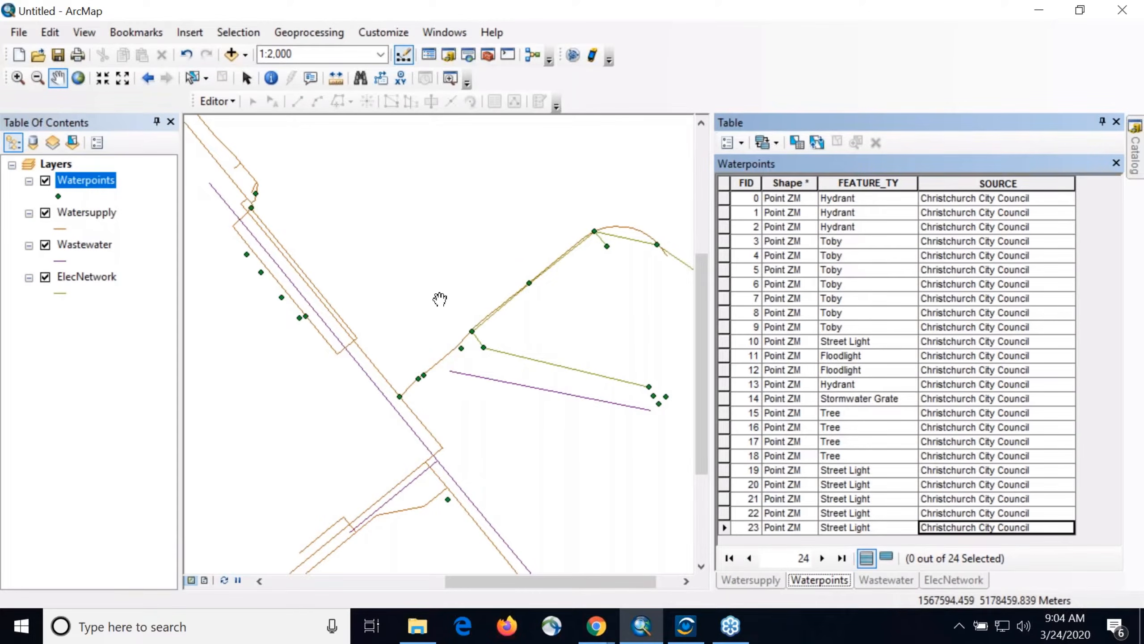
drag(420, 333, 435, 337)
scroll(432, 362, up, 1)
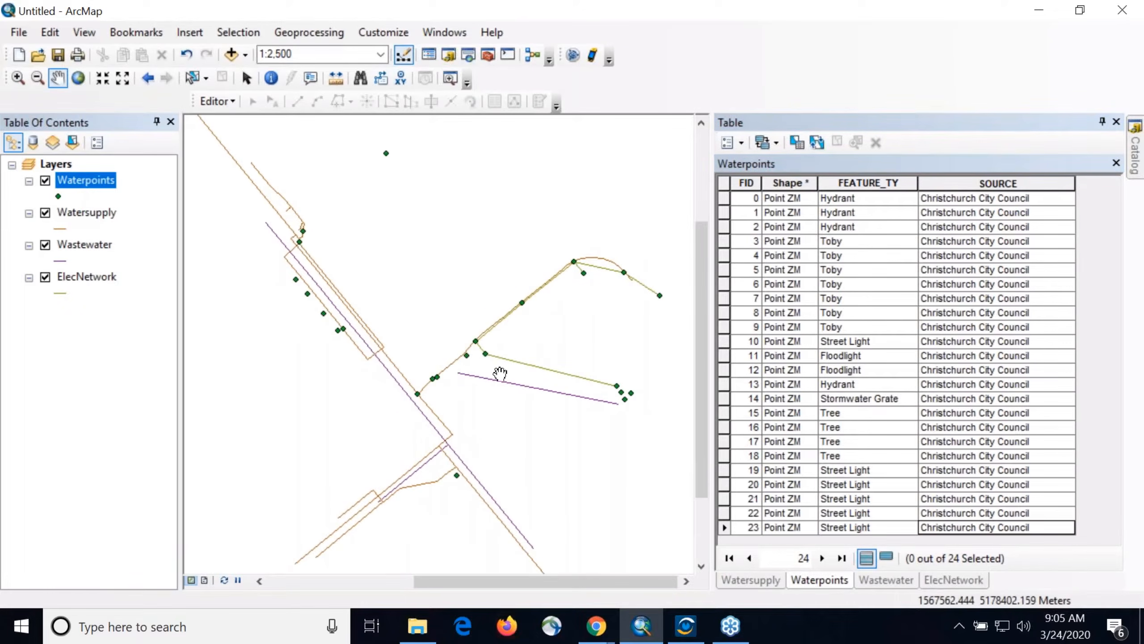
drag(508, 366, 501, 345)
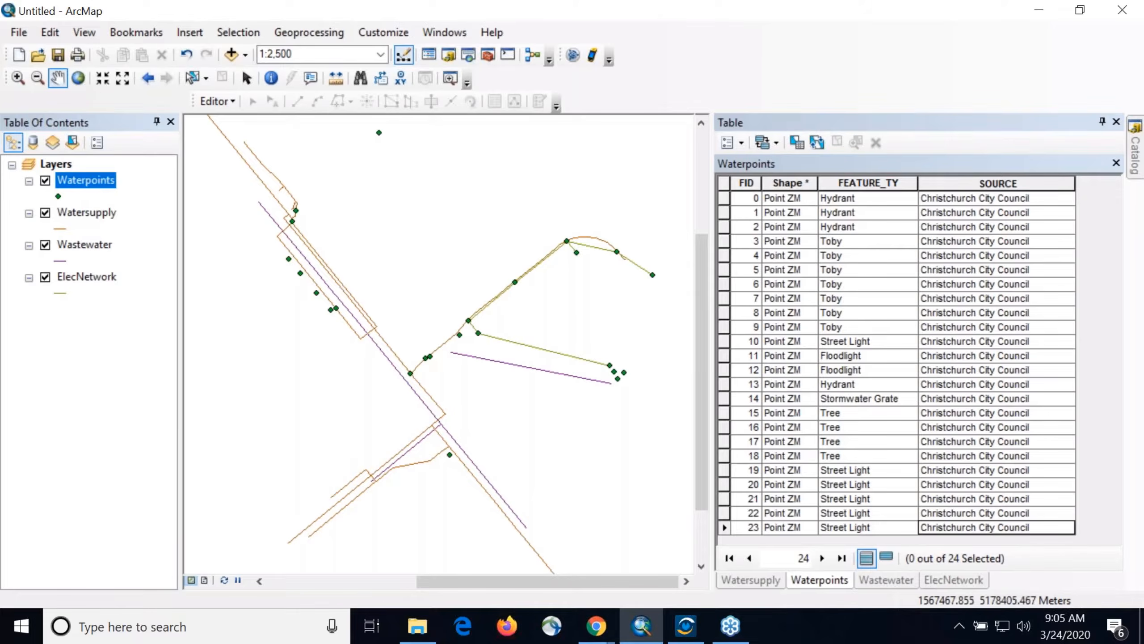
Step: Examine the FEATURE_TY values of the Waterpoints records, from hydrants and tobies to lights, the stormwater grate and trees
click(873, 183)
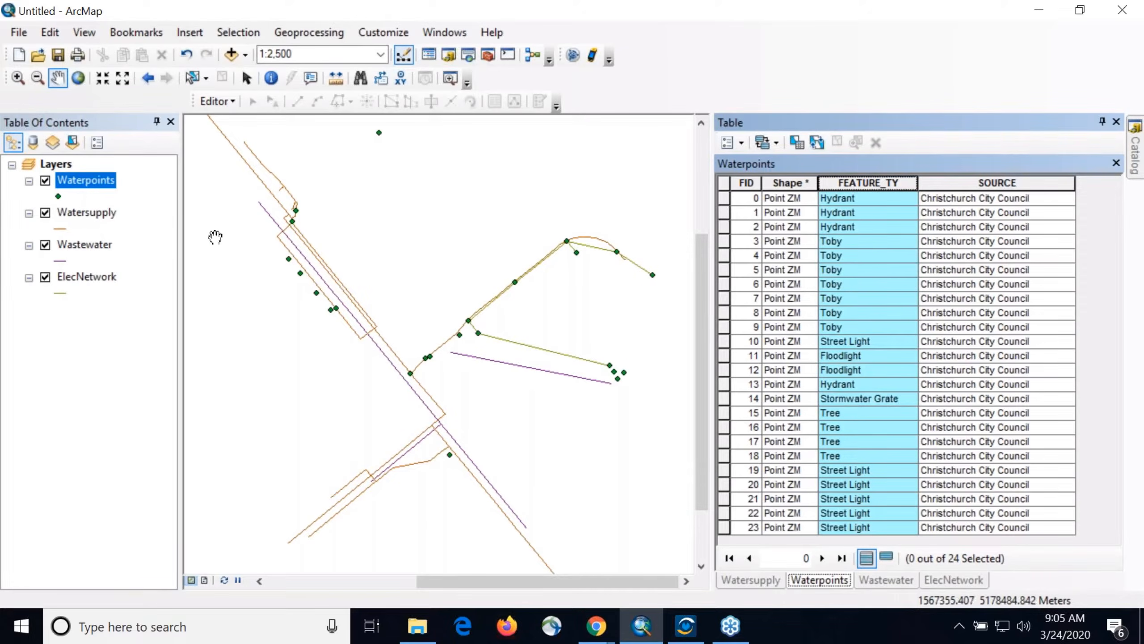
click(856, 204)
click(872, 228)
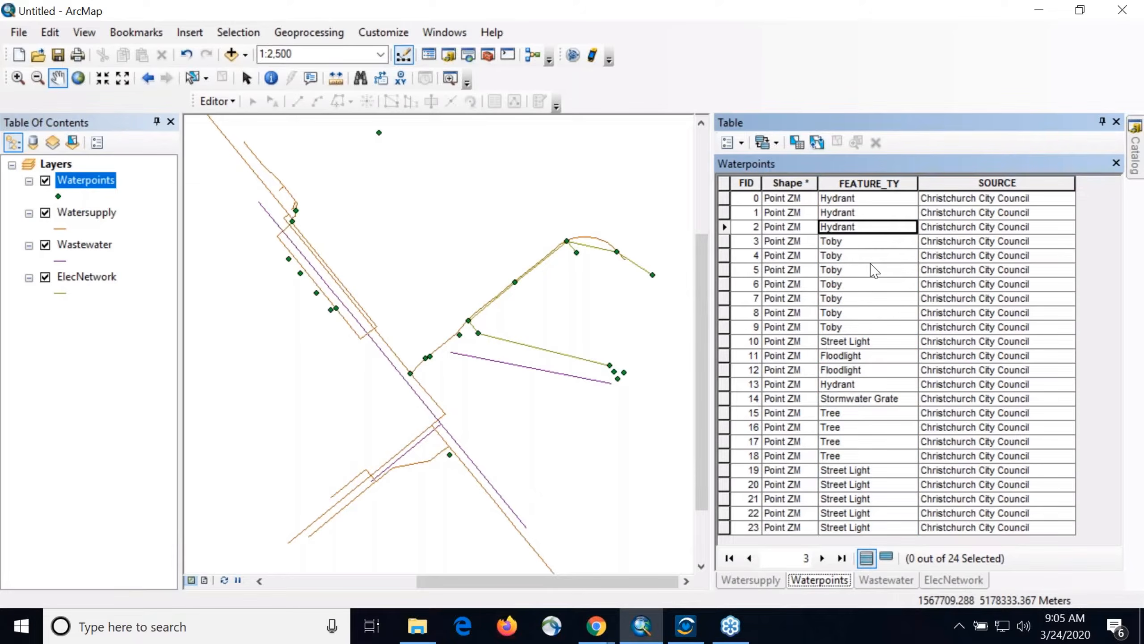
click(872, 267)
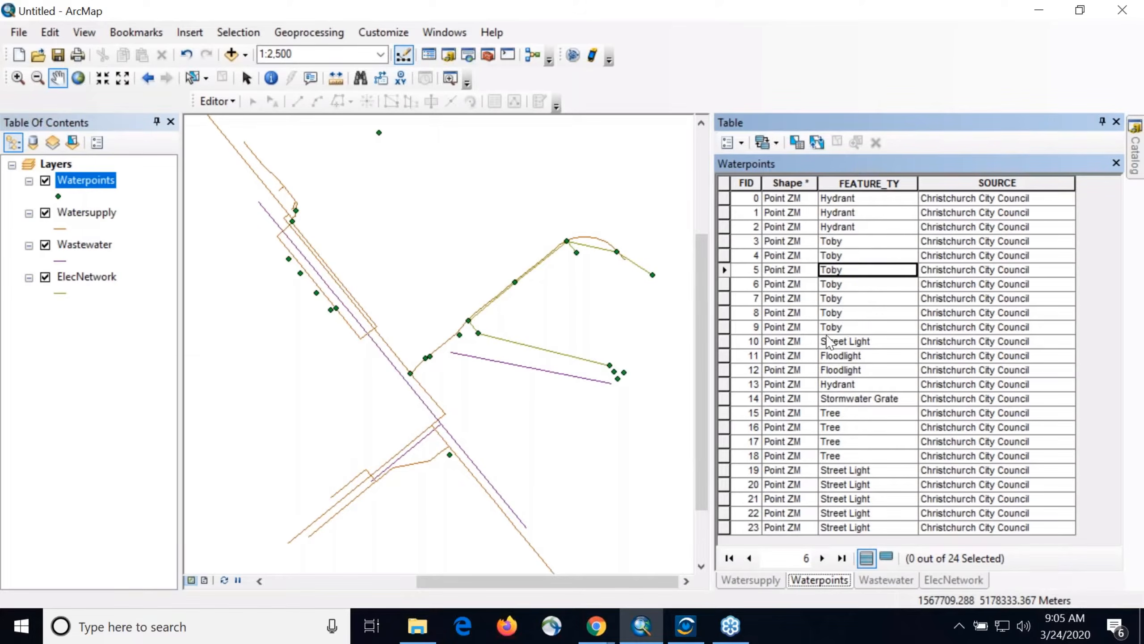
click(862, 342)
click(869, 357)
click(872, 399)
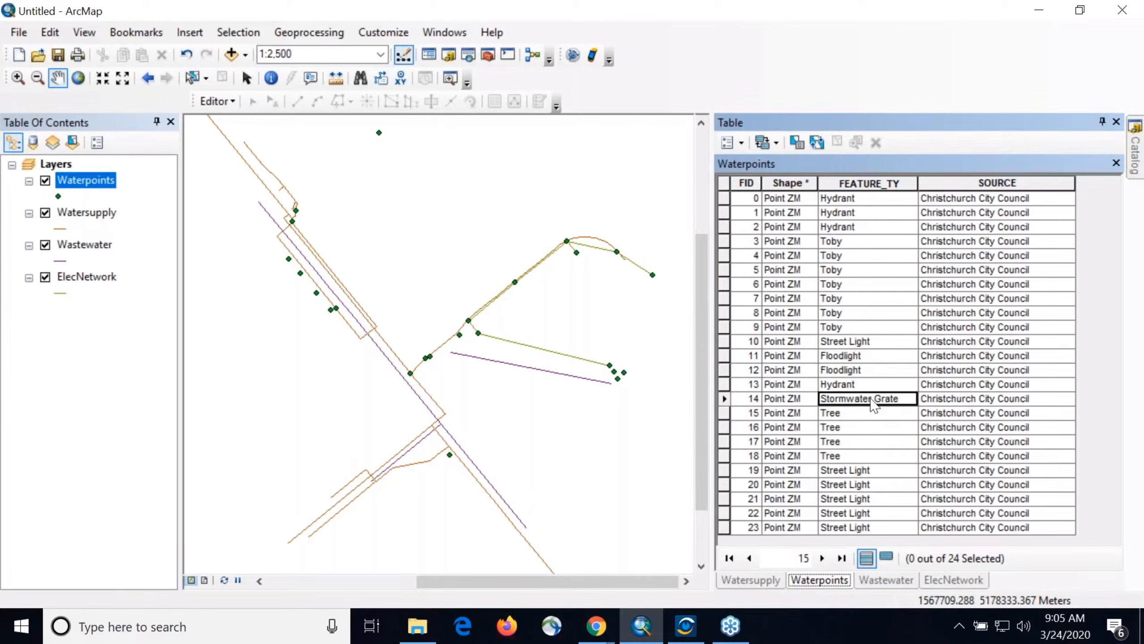
click(869, 442)
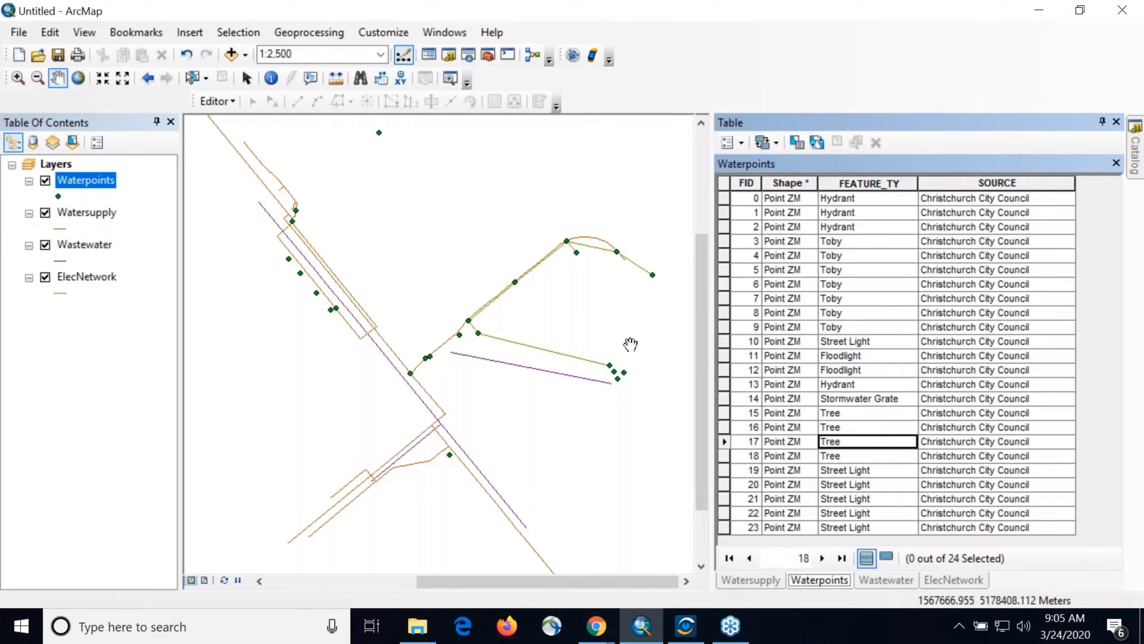
Step: Open the Watersupply layer's attribute table and examine its NOMINAL_DI and Depth columns
right_click(85, 218)
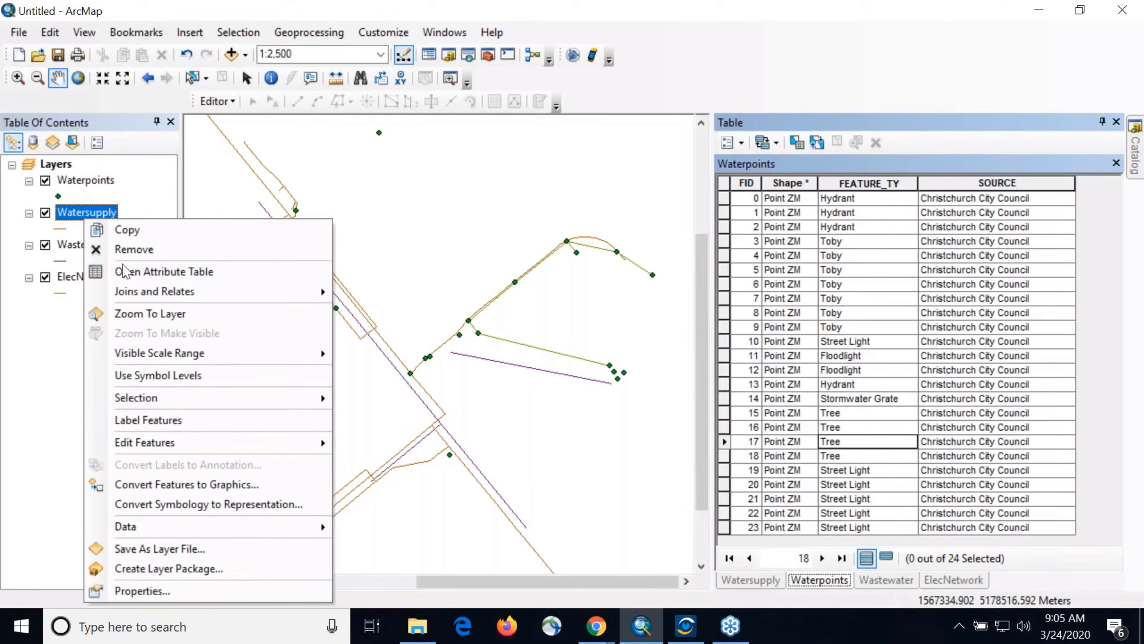
click(126, 272)
drag(907, 537, 782, 536)
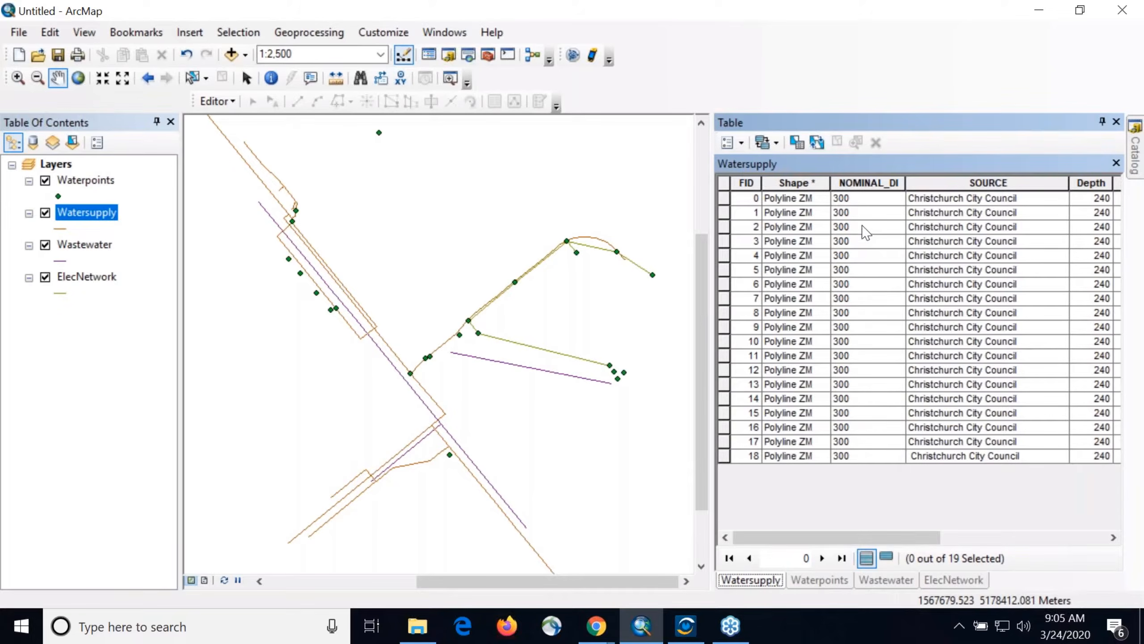
click(854, 187)
drag(859, 537, 951, 534)
click(990, 182)
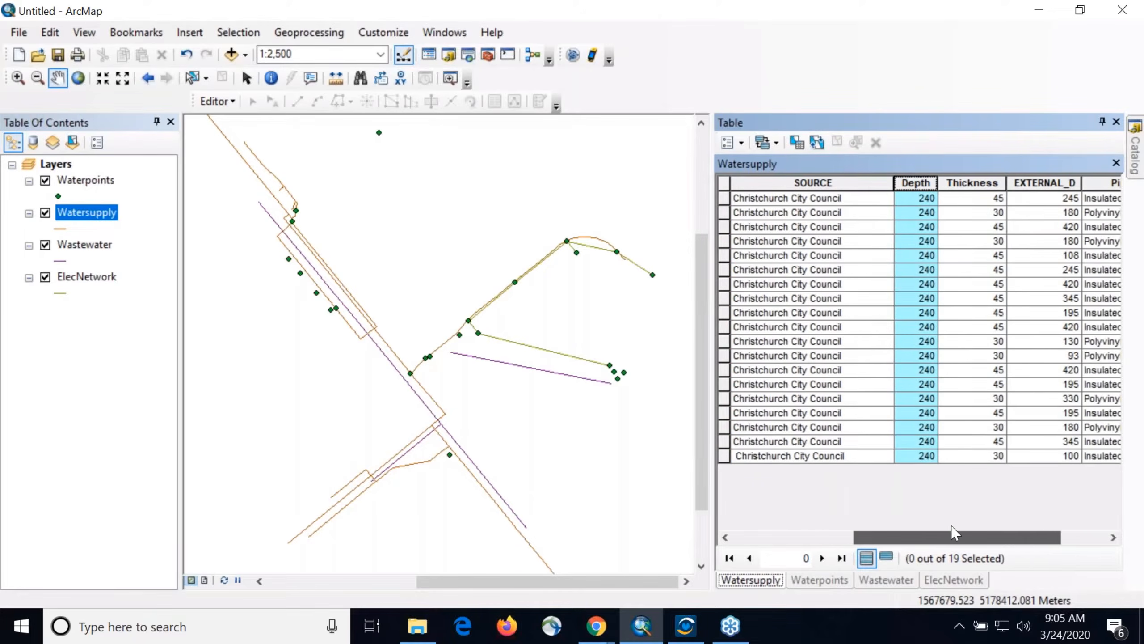
Step: Review the Thickness, EXTERNAL_D and Pipe_Mater columns of the Watersupply table
click(972, 182)
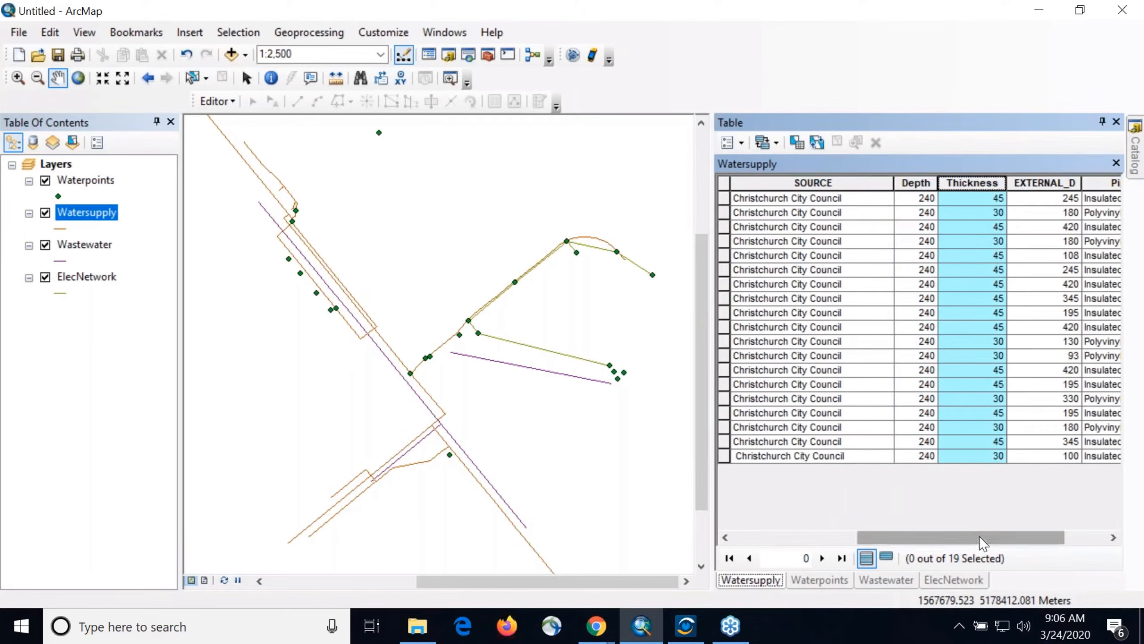
drag(984, 541, 1025, 538)
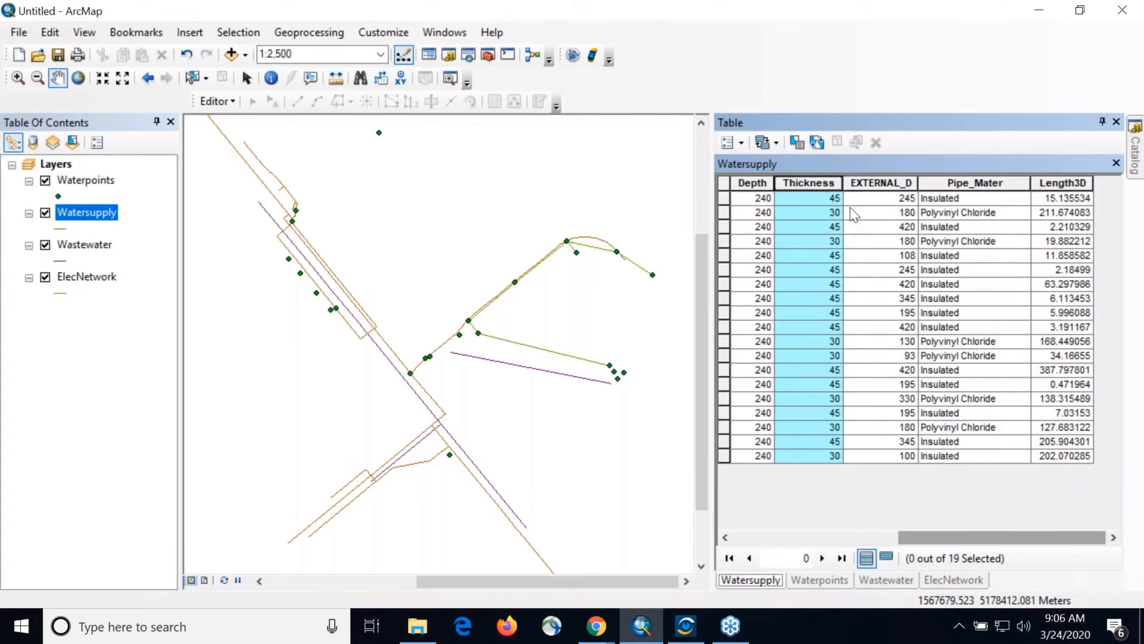
click(870, 182)
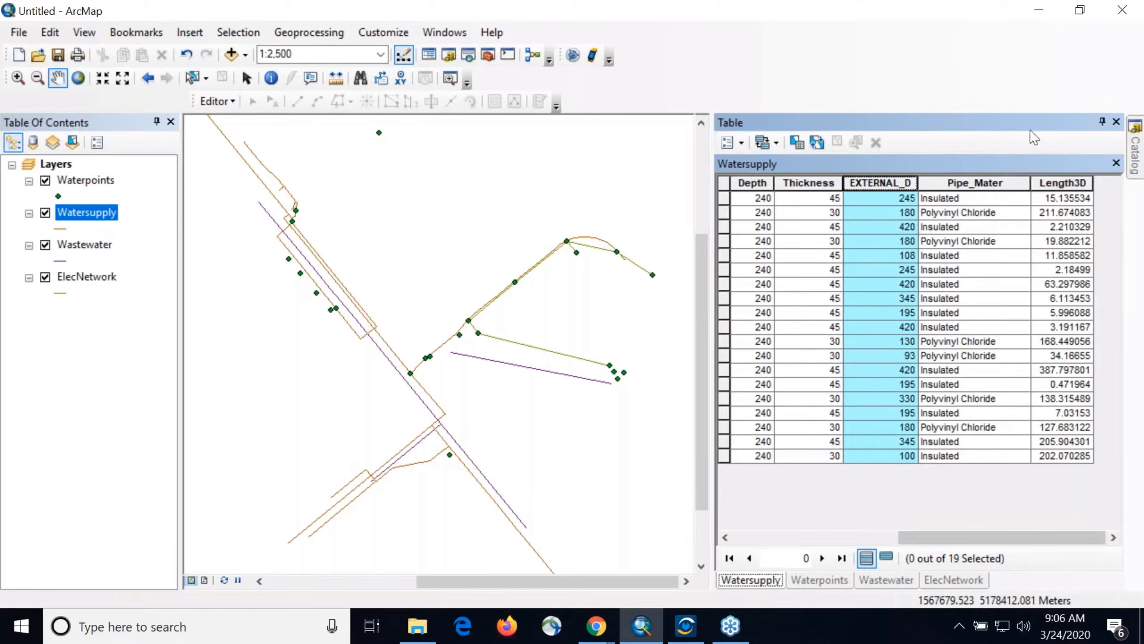
click(975, 182)
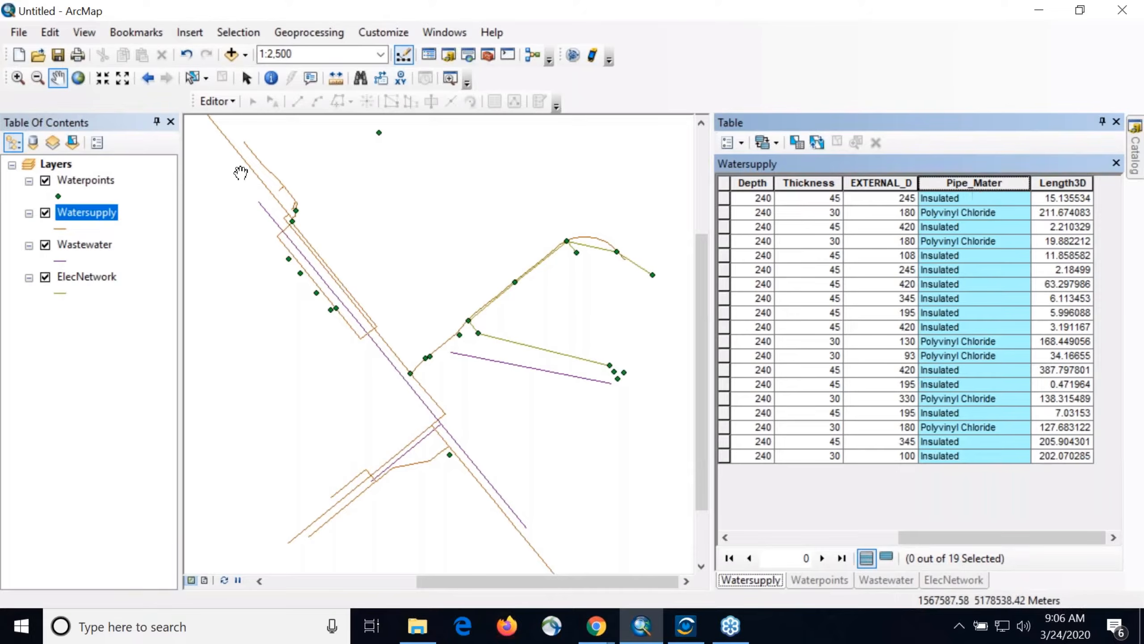
Step: Open the Wastewater layer's attribute table and examine its pipe columns from NOMINAL_DI through to Pipe_Age
click(92, 246)
right_click(92, 246)
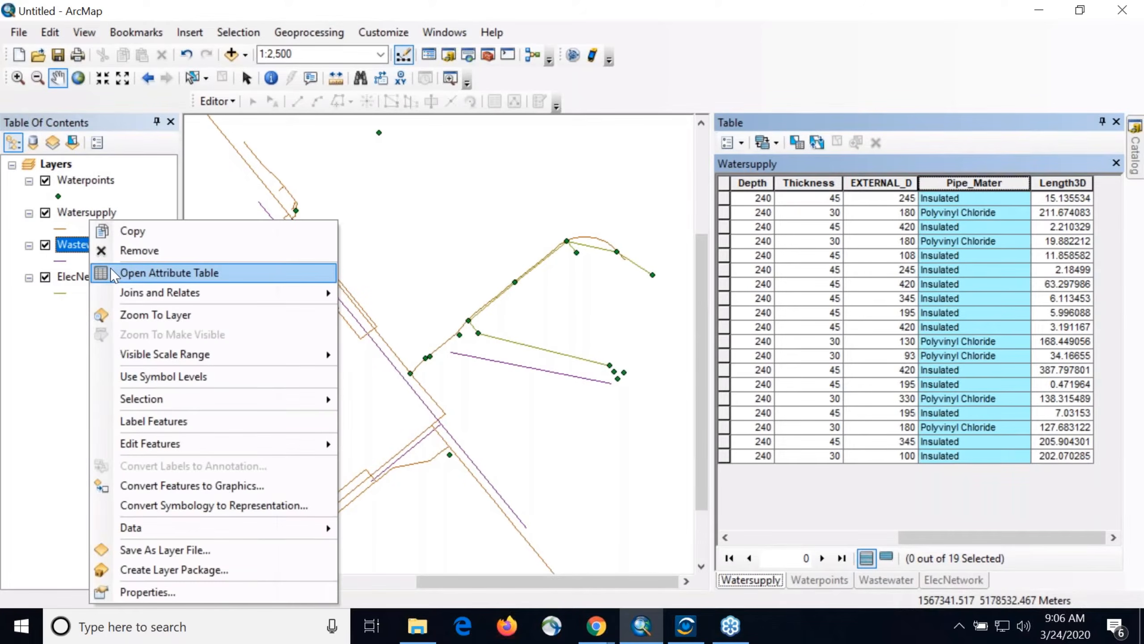
click(180, 228)
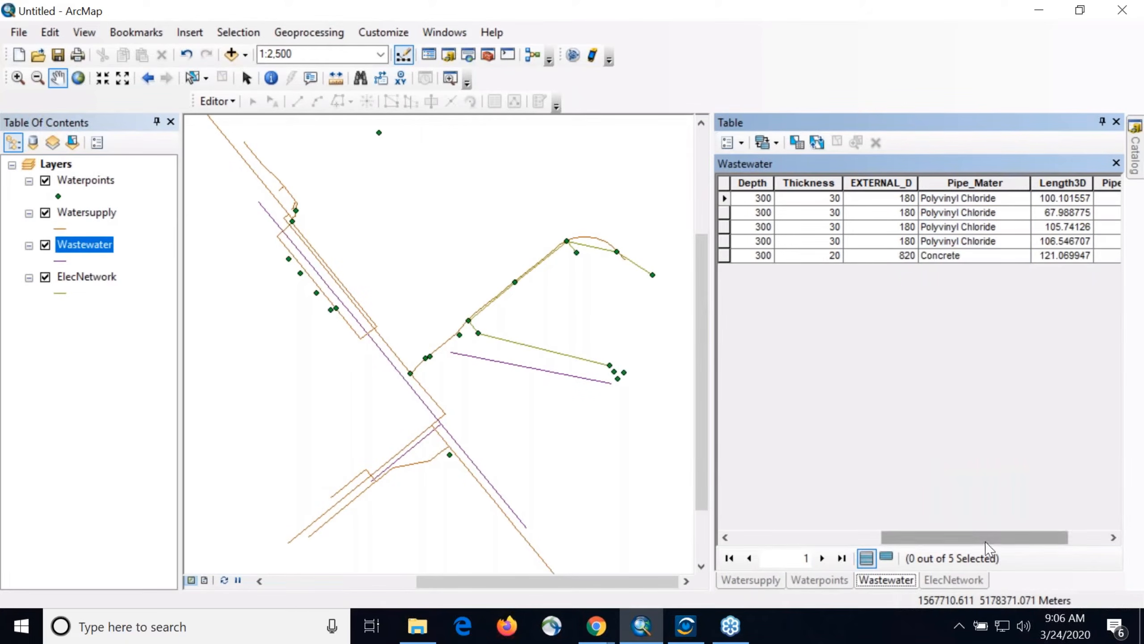
drag(998, 537, 799, 556)
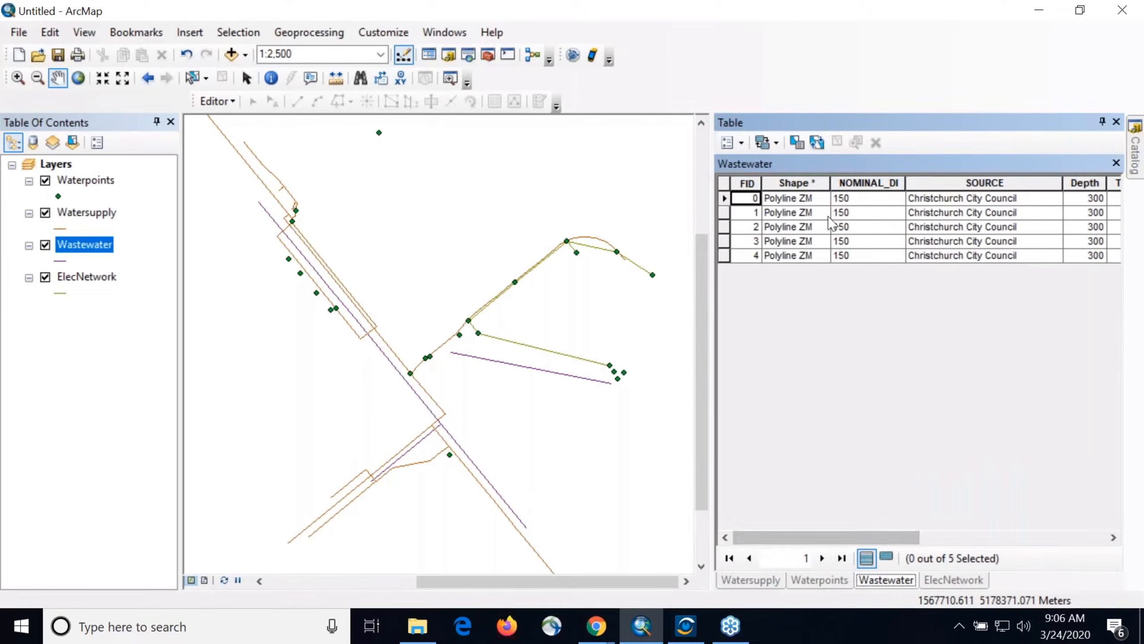
drag(876, 538, 1005, 547)
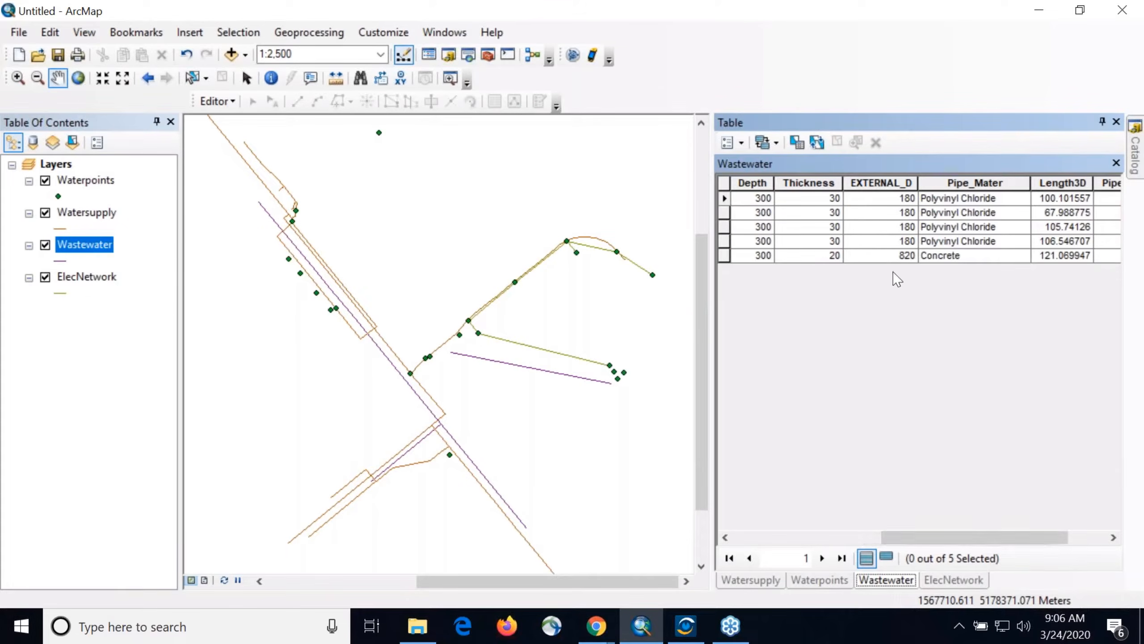
drag(975, 546, 1012, 543)
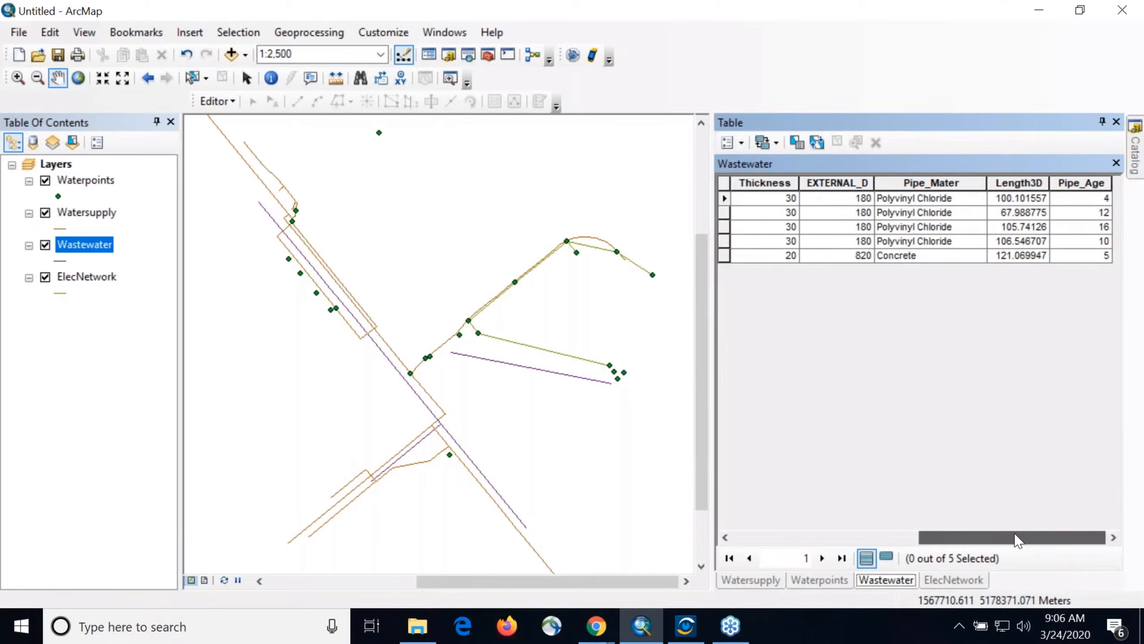
click(1068, 182)
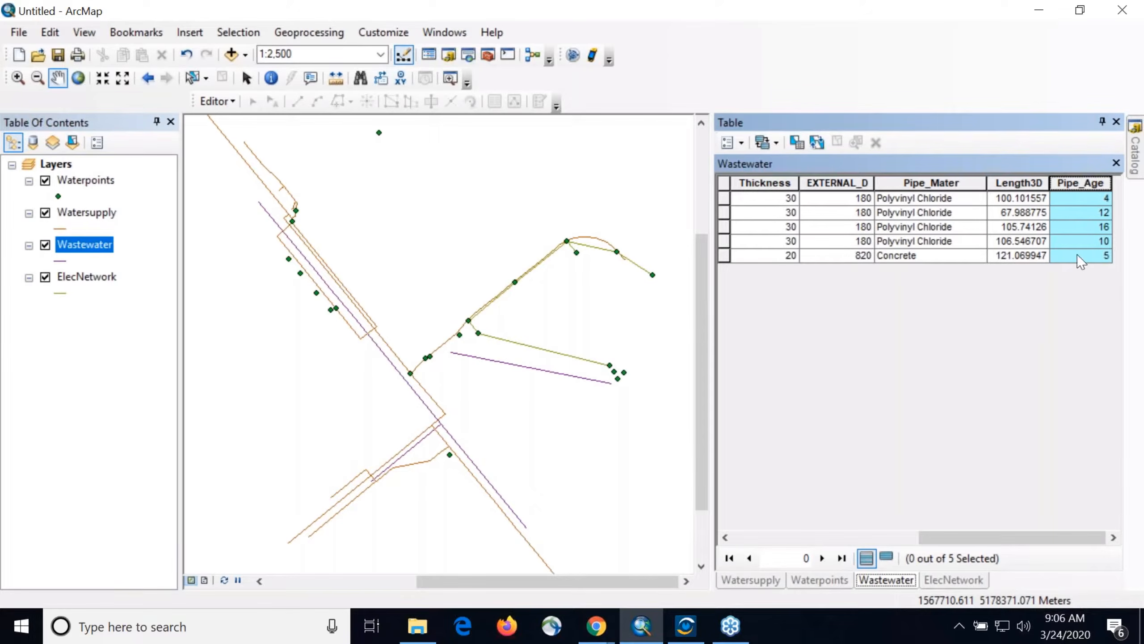
Step: Open the ElecNetwork layer's attribute table and examine its Type, Descriptn and Diameter columns
click(85, 277)
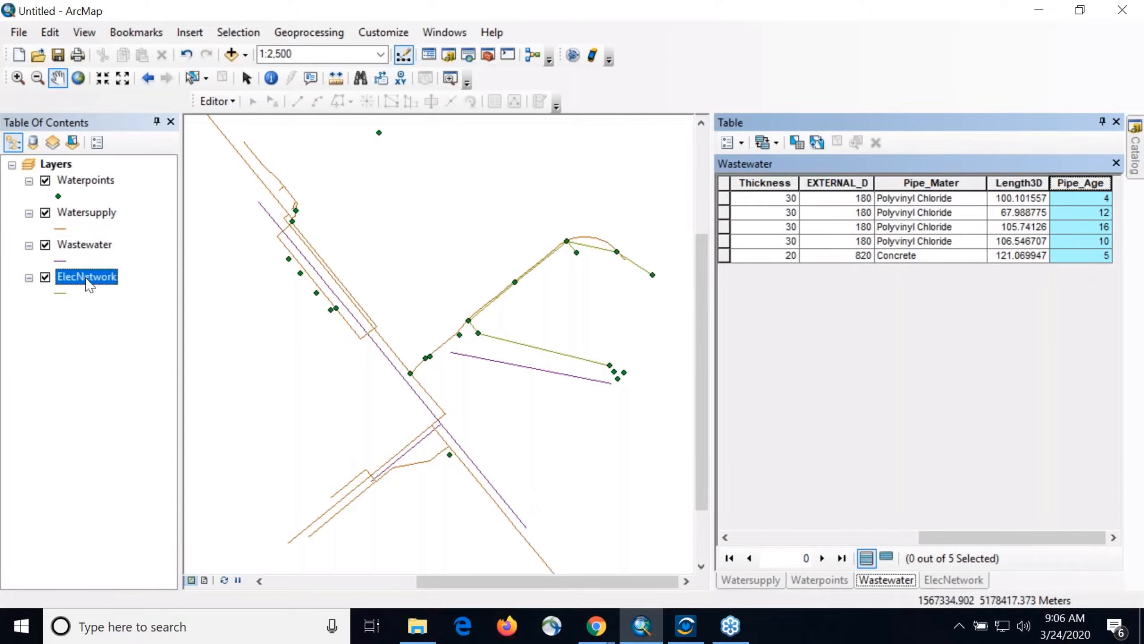
right_click(86, 277)
click(134, 279)
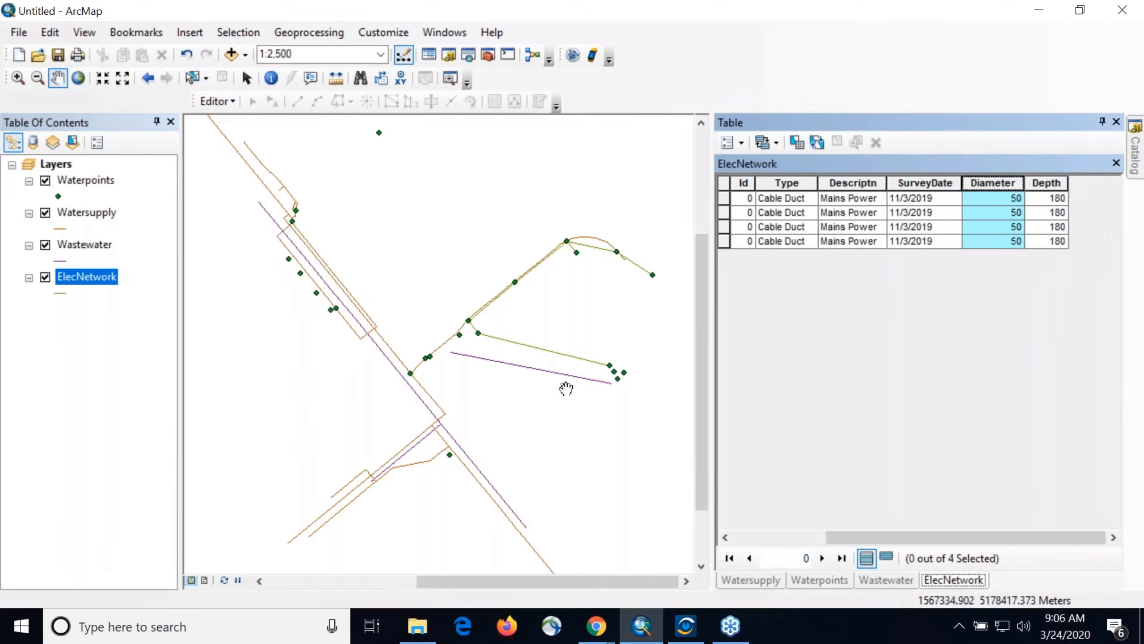
drag(969, 538, 815, 541)
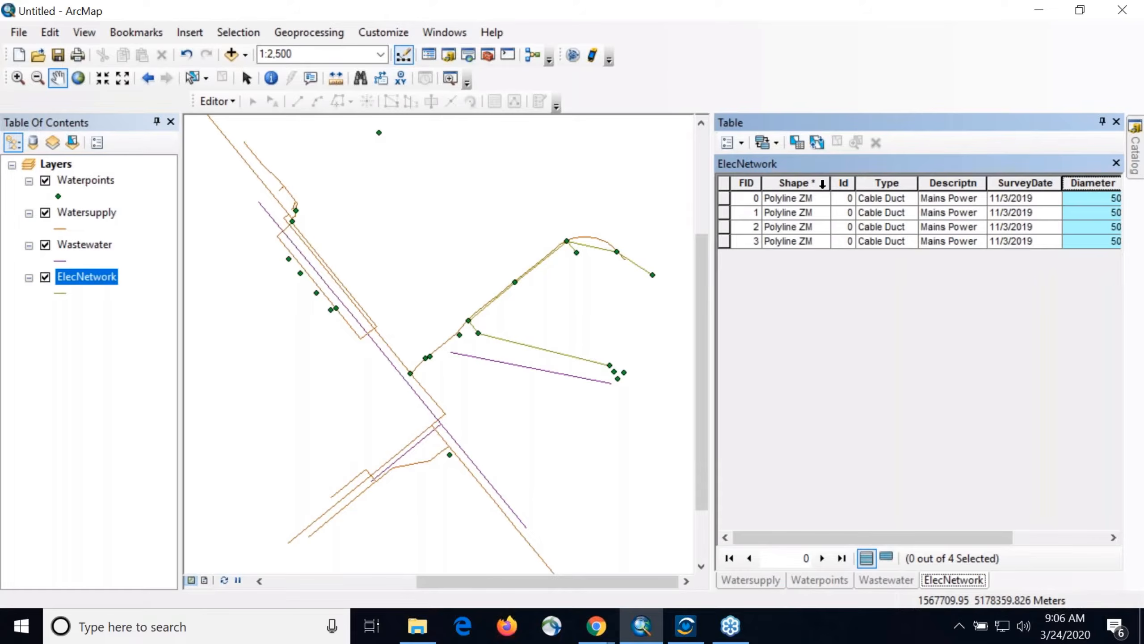
click(880, 182)
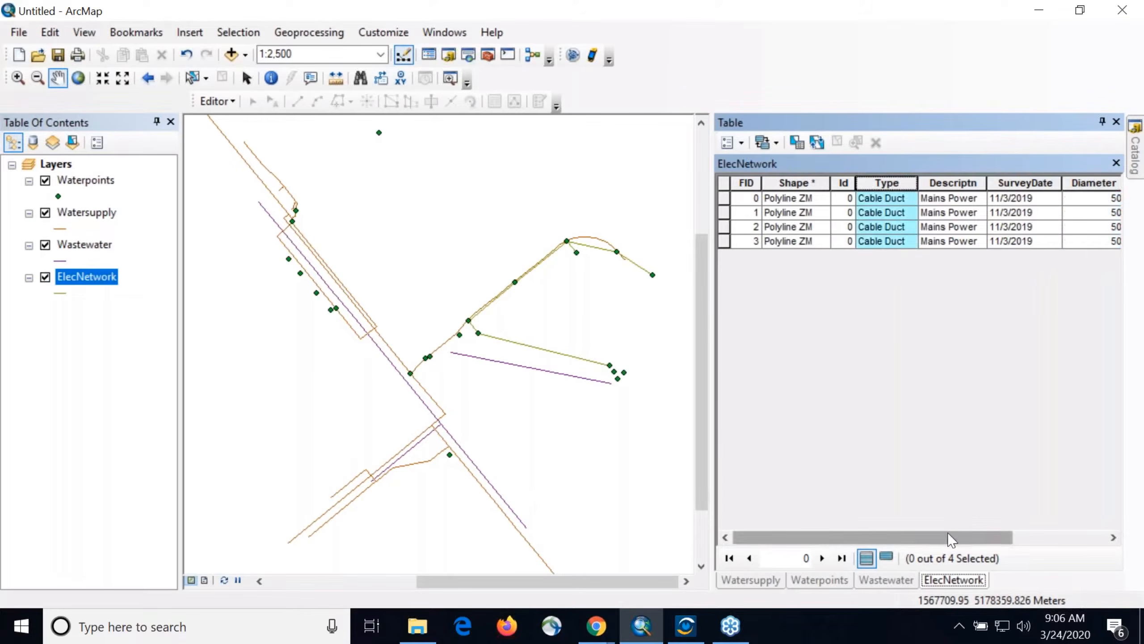
drag(948, 538, 1027, 536)
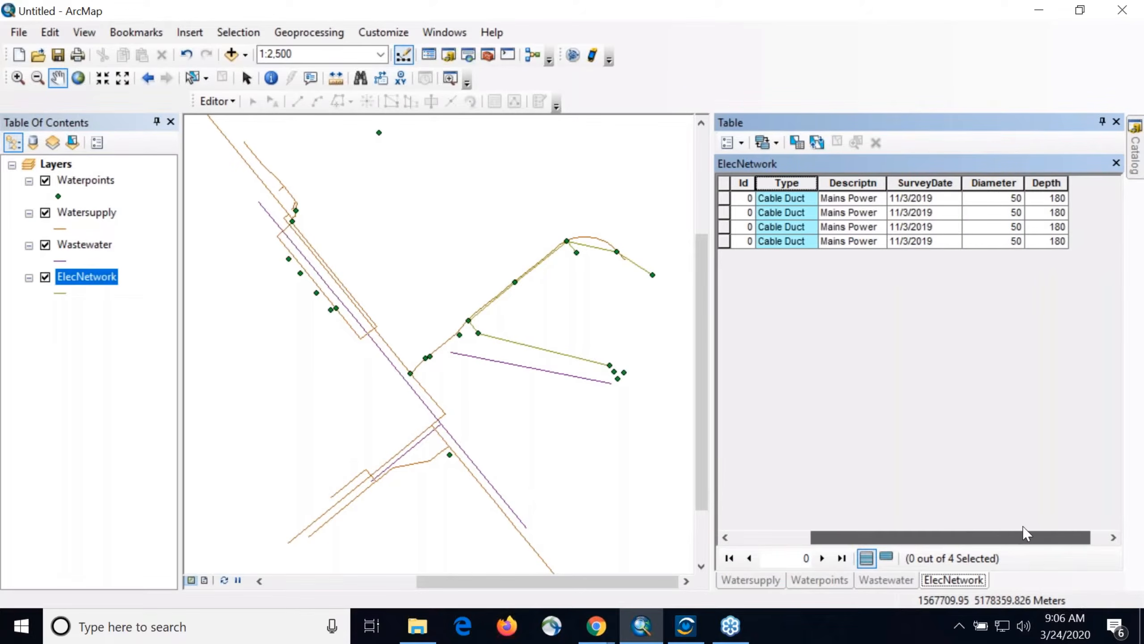
click(858, 184)
click(993, 183)
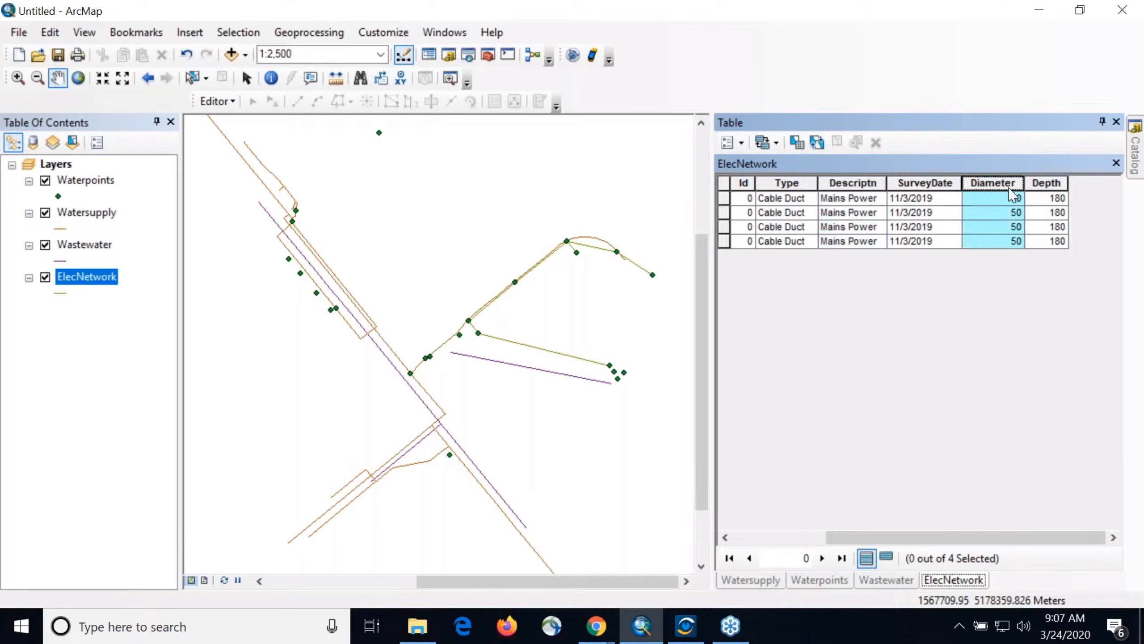
Step: Examine the ElecNetwork table's Depth column and its leading columns alongside the mapped network
click(1047, 183)
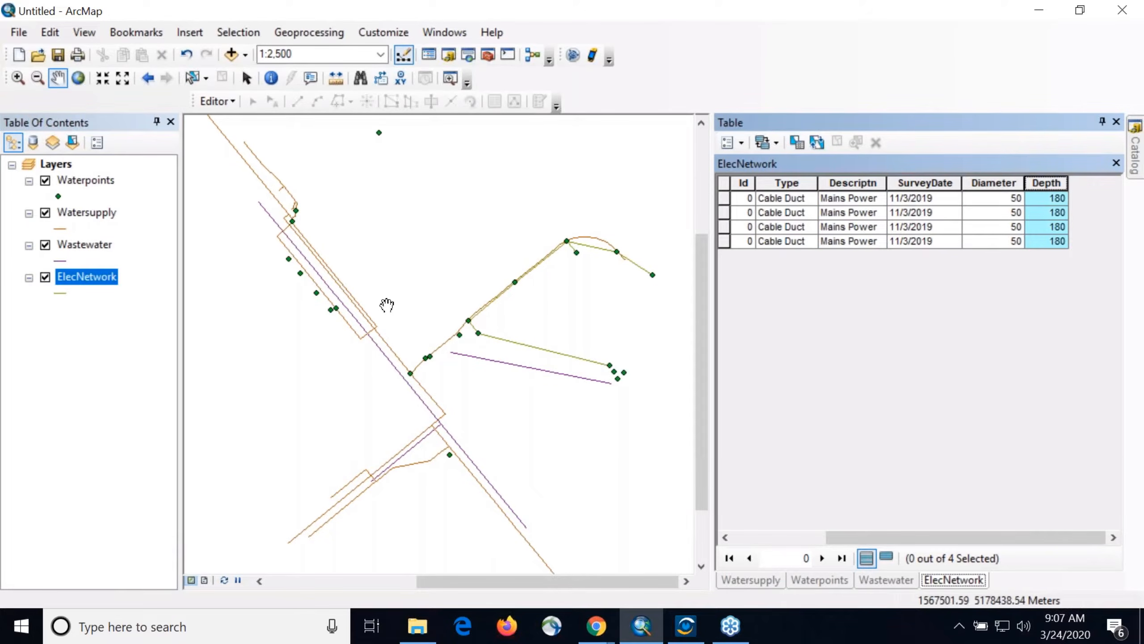
drag(386, 305, 408, 322)
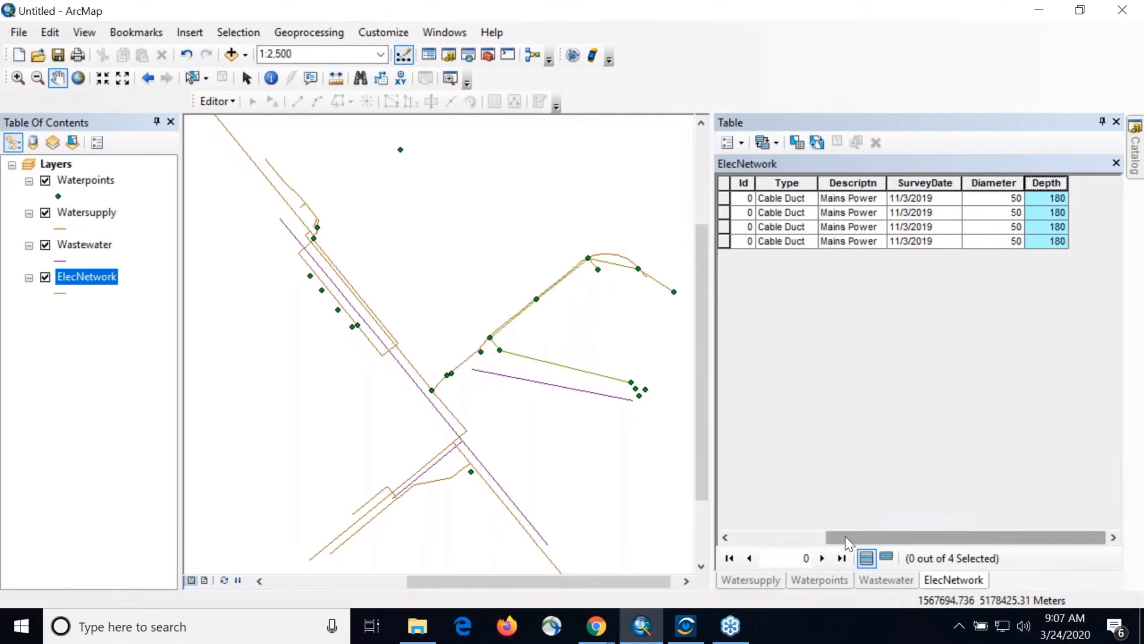
drag(849, 544, 801, 541)
drag(422, 475, 397, 440)
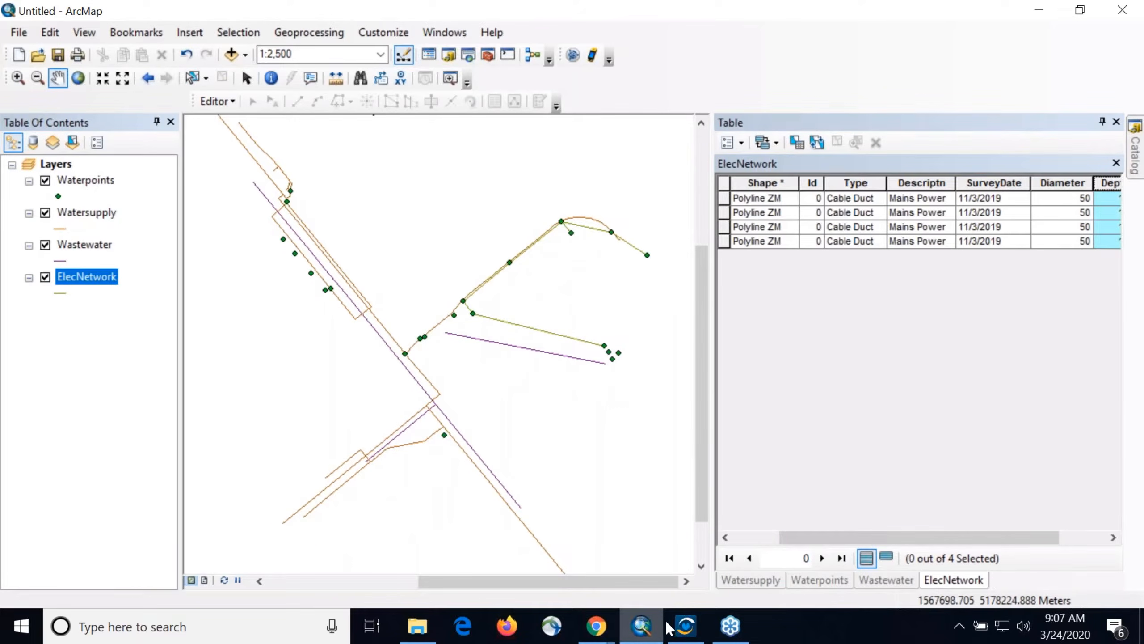
Step: Switch to SiteVision Visualization Manager and start a new configuration file
click(697, 641)
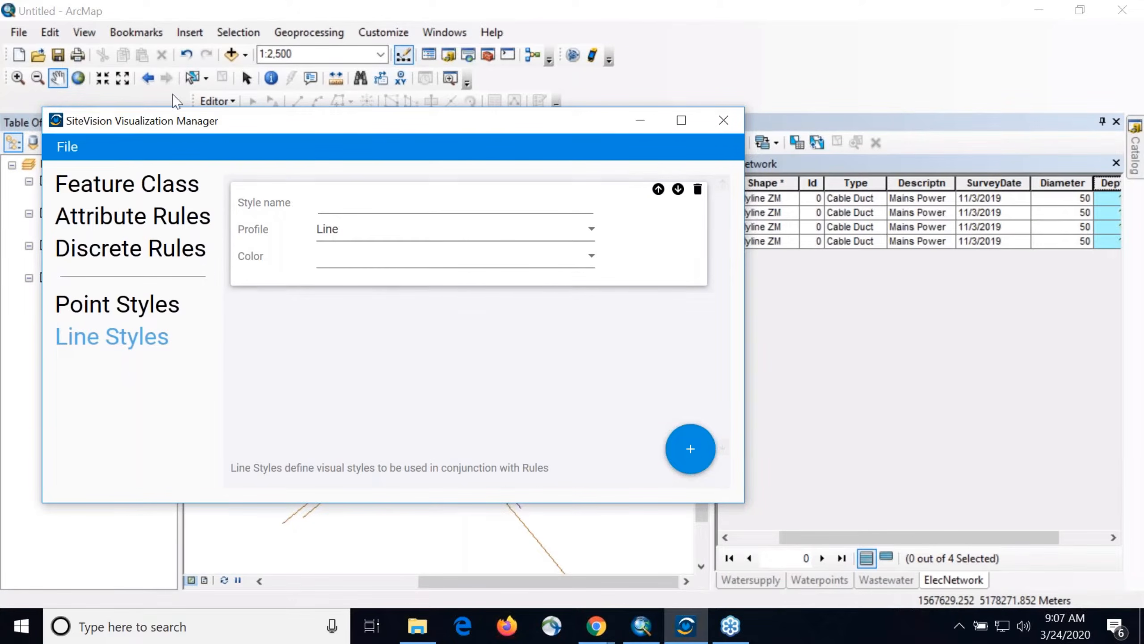
drag(171, 130, 221, 126)
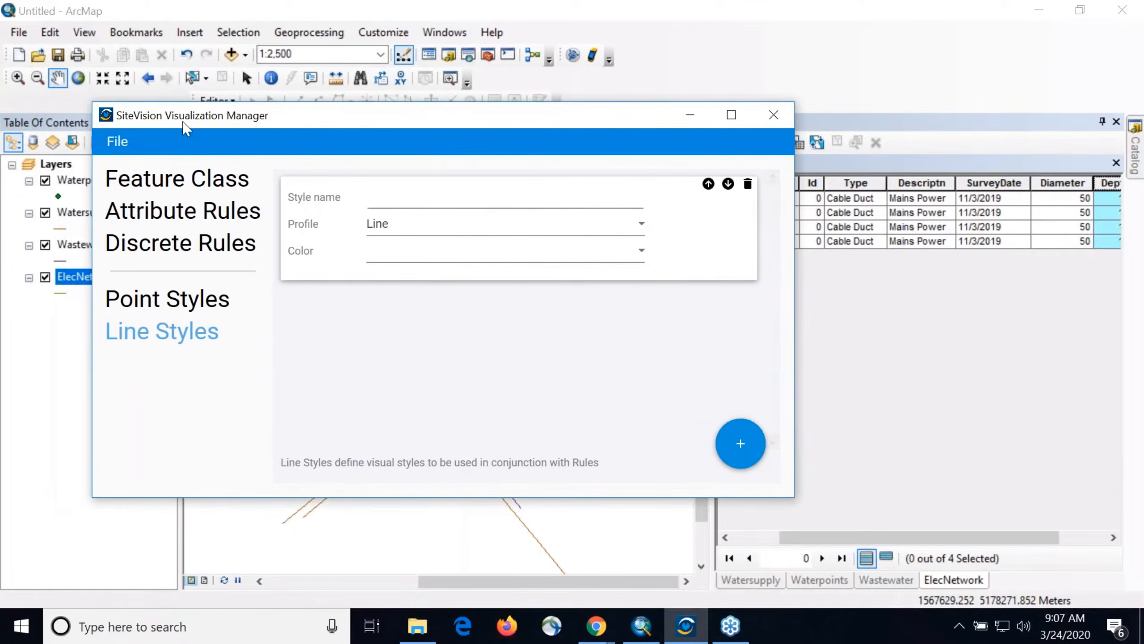
click(123, 143)
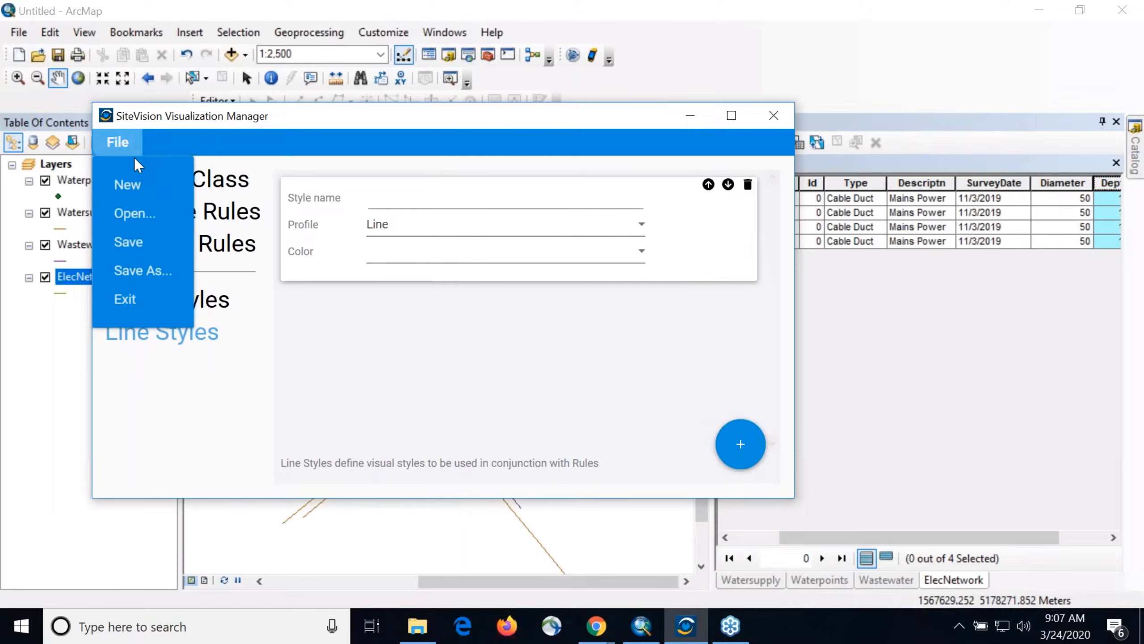
click(137, 183)
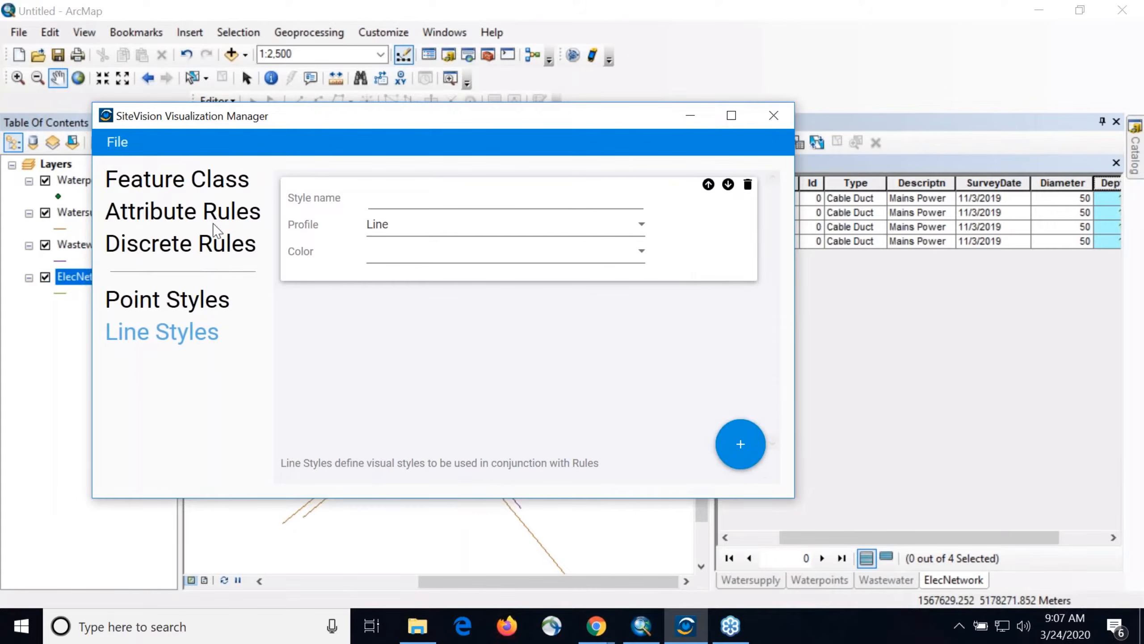
Step: Review the Feature Class, Attribute Rules, Discrete Rules and Point Styles pages, ending on Line Styles
click(201, 186)
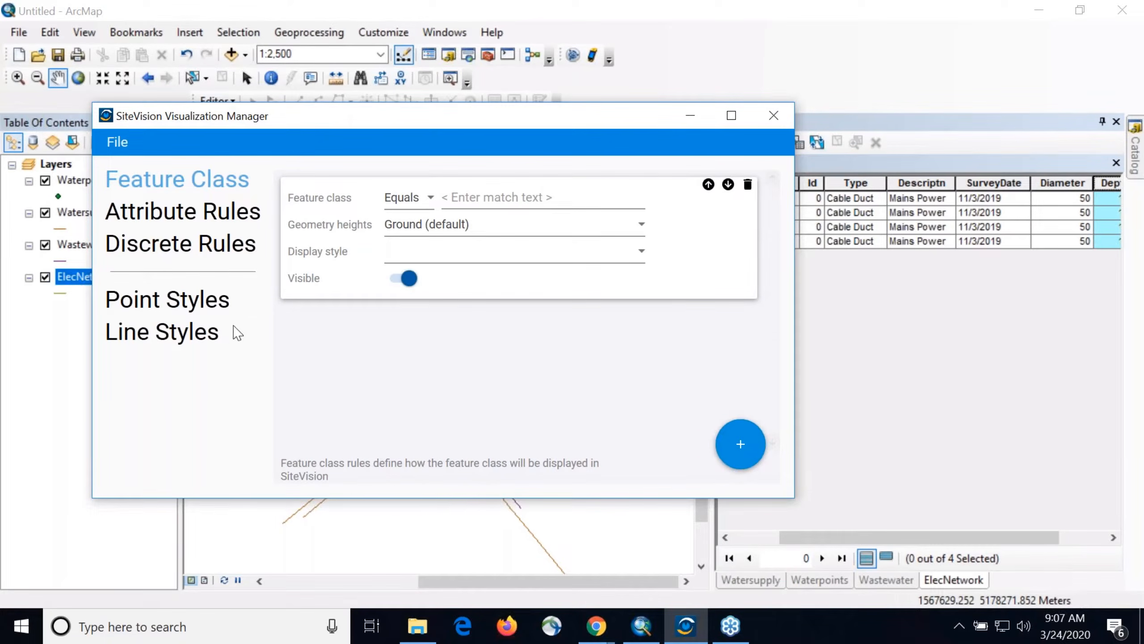
click(231, 222)
click(233, 258)
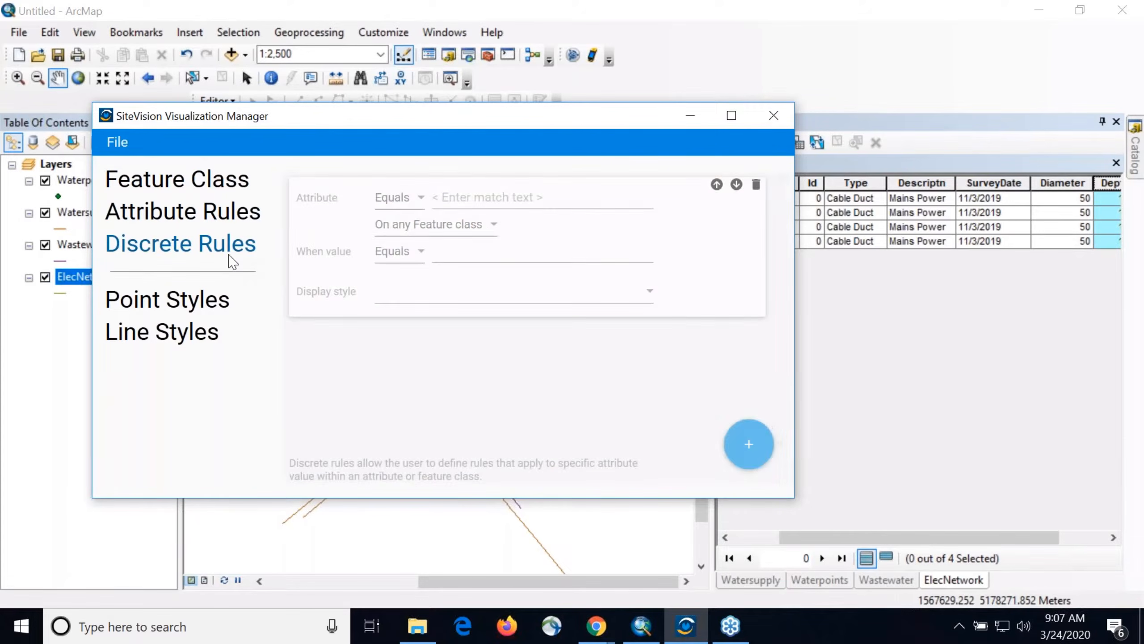
click(228, 303)
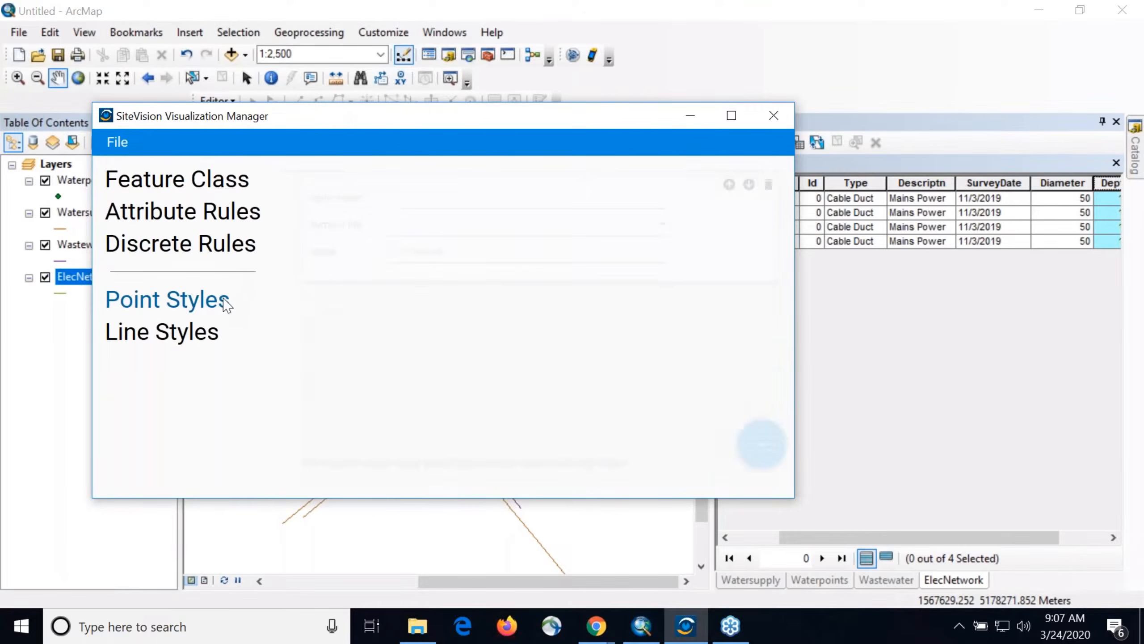
click(212, 334)
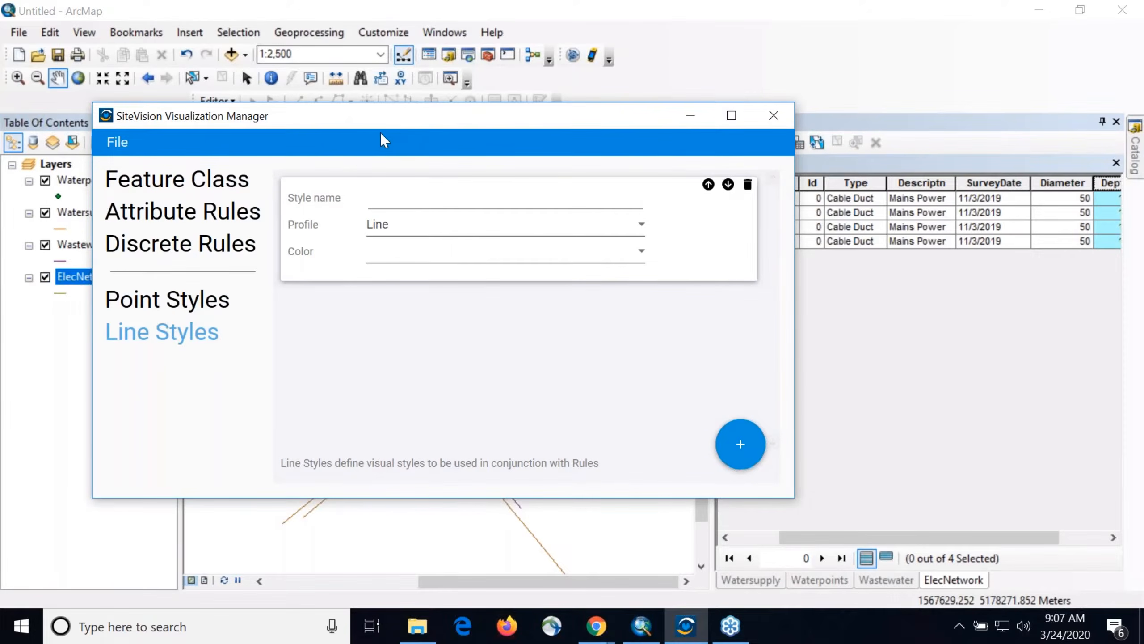
Step: Move the Visualization Manager window clear of ArcMap's layer list and review the Watersupply, Wastewater and ElecNetwork line layers
drag(381, 133, 316, 157)
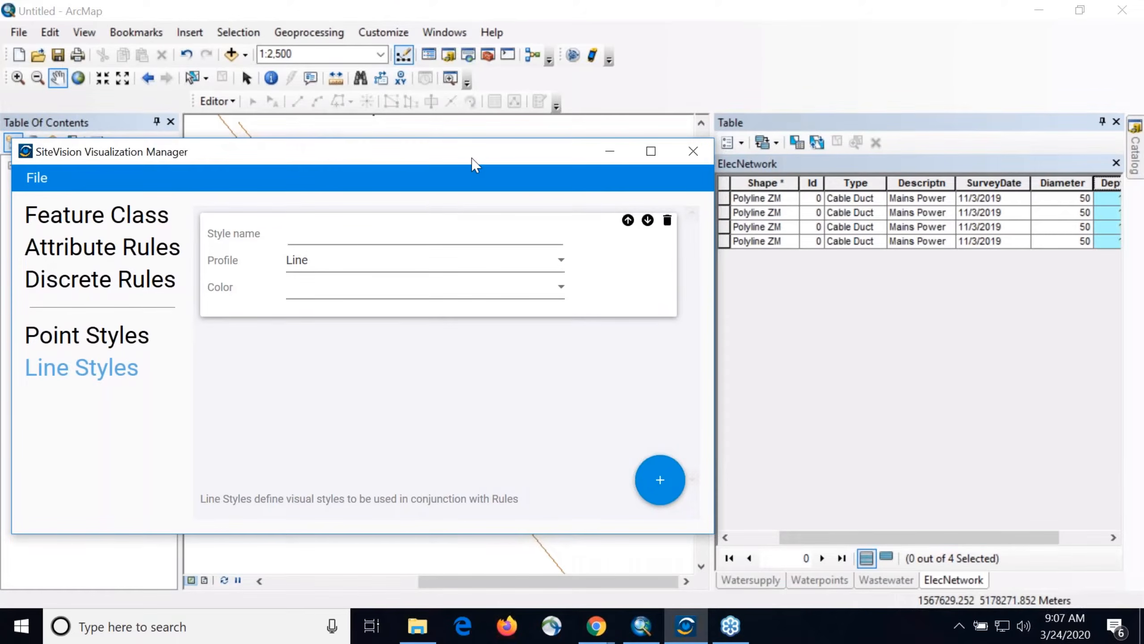
drag(469, 158, 466, 145)
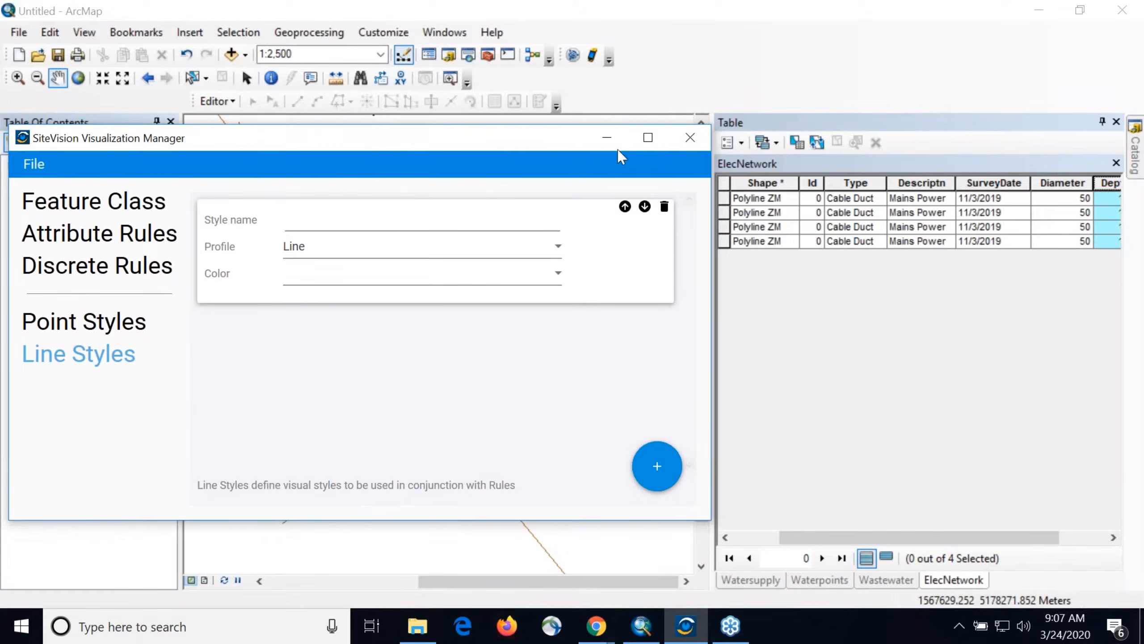
drag(570, 148, 862, 136)
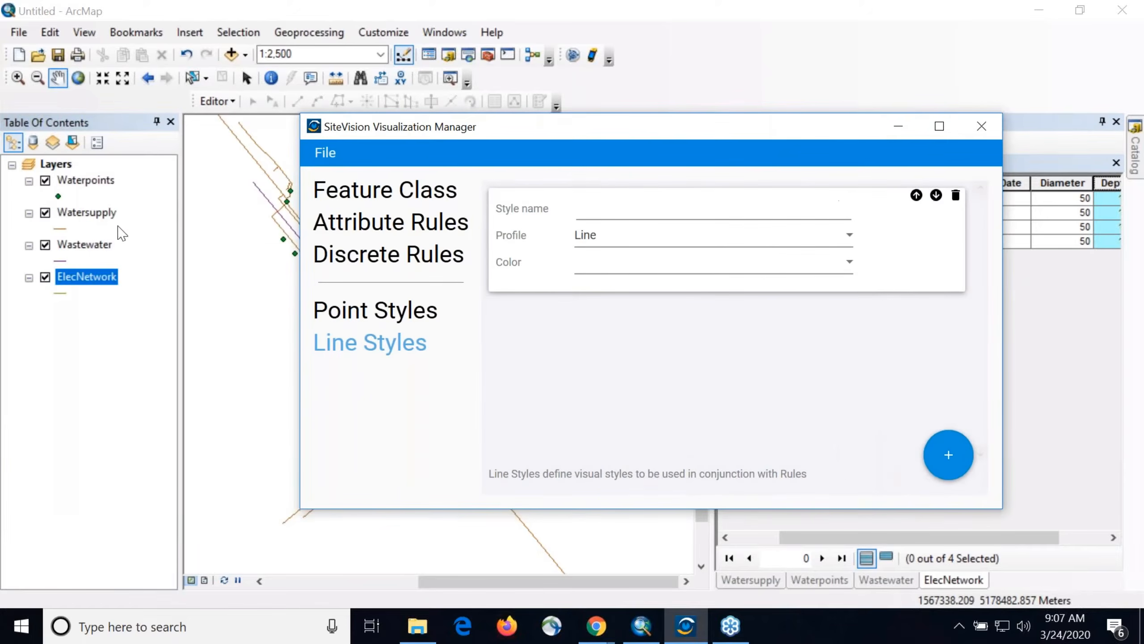
click(87, 216)
click(91, 246)
click(90, 281)
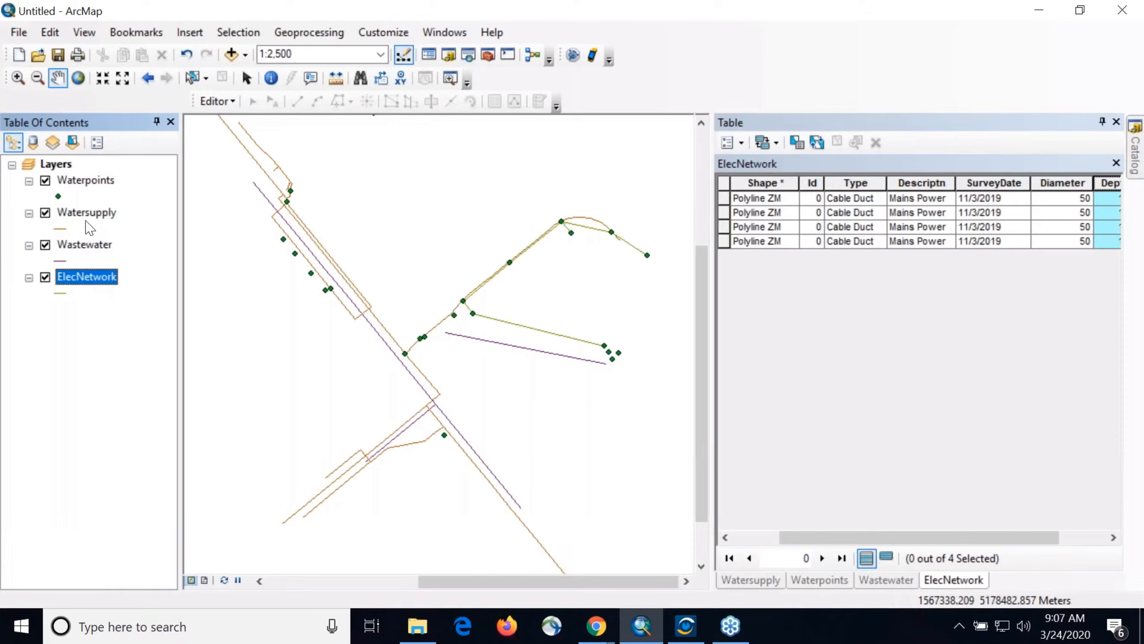
click(86, 216)
click(88, 248)
click(92, 277)
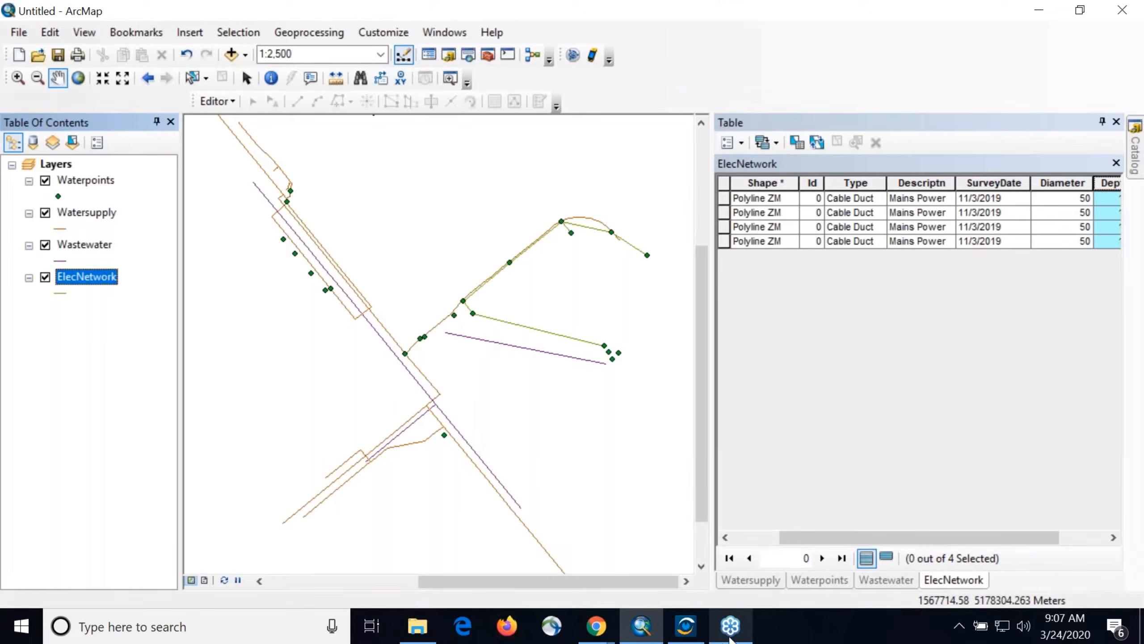
Step: Return to SiteVision Visualization Manager and define the first line style as PIPE Waste with the Pipe profile and Navy color
mouse_move(730, 639)
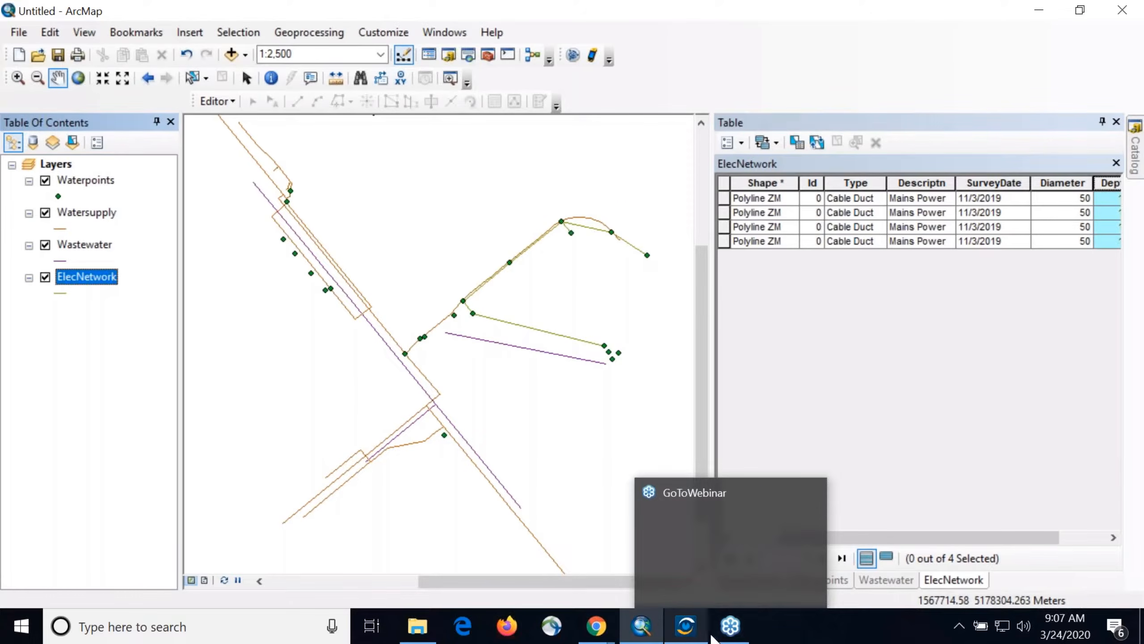
click(687, 636)
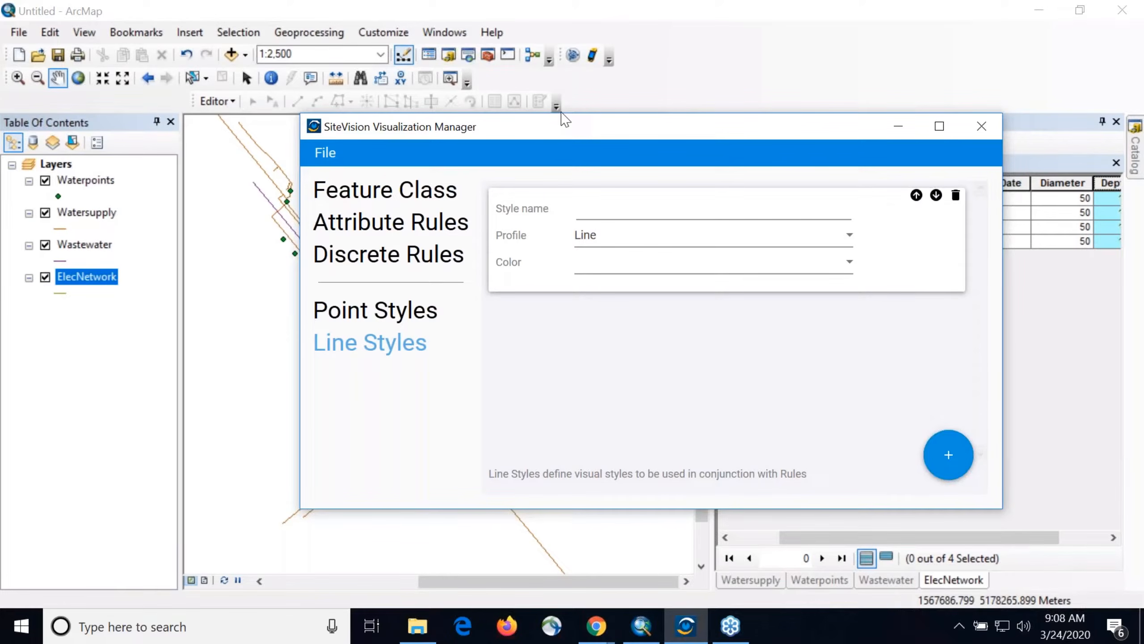
click(734, 219)
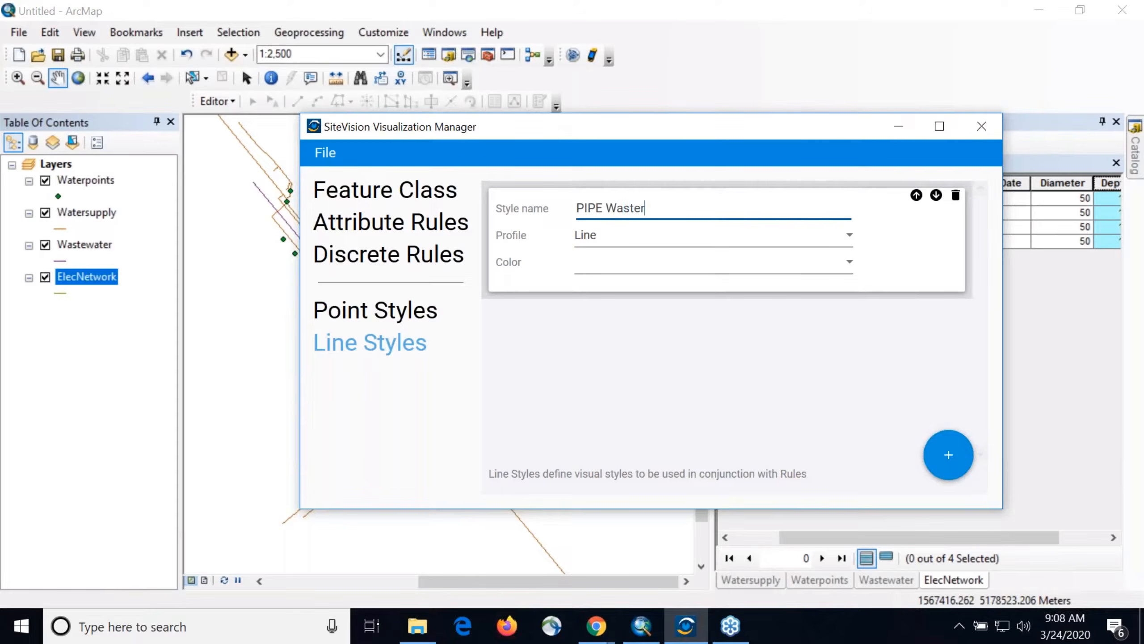
double_click(601, 209)
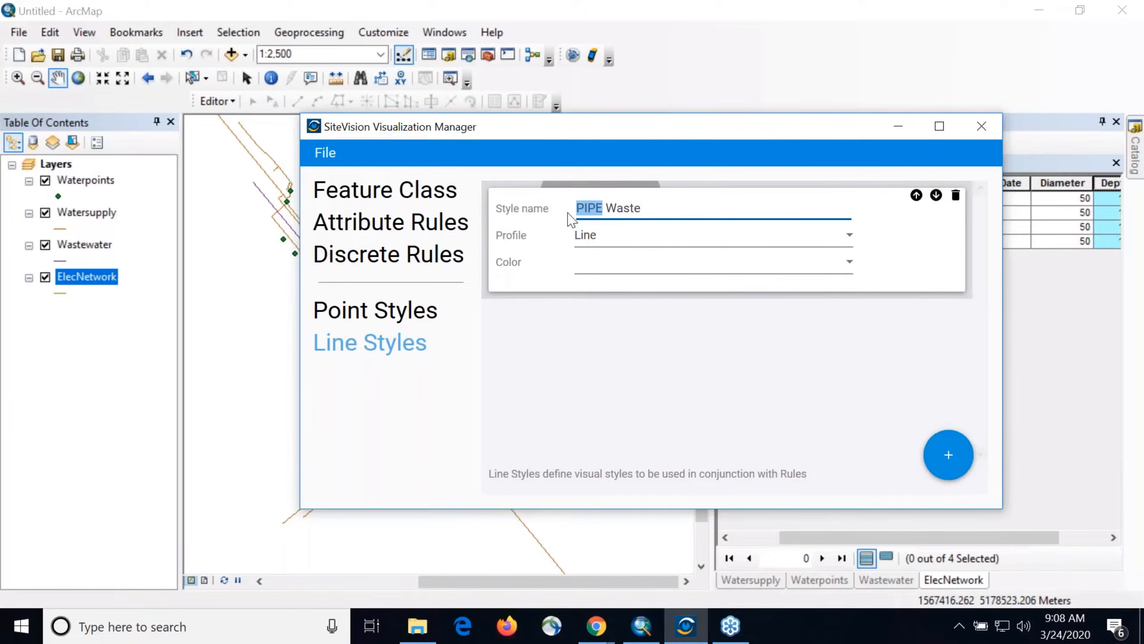
click(636, 238)
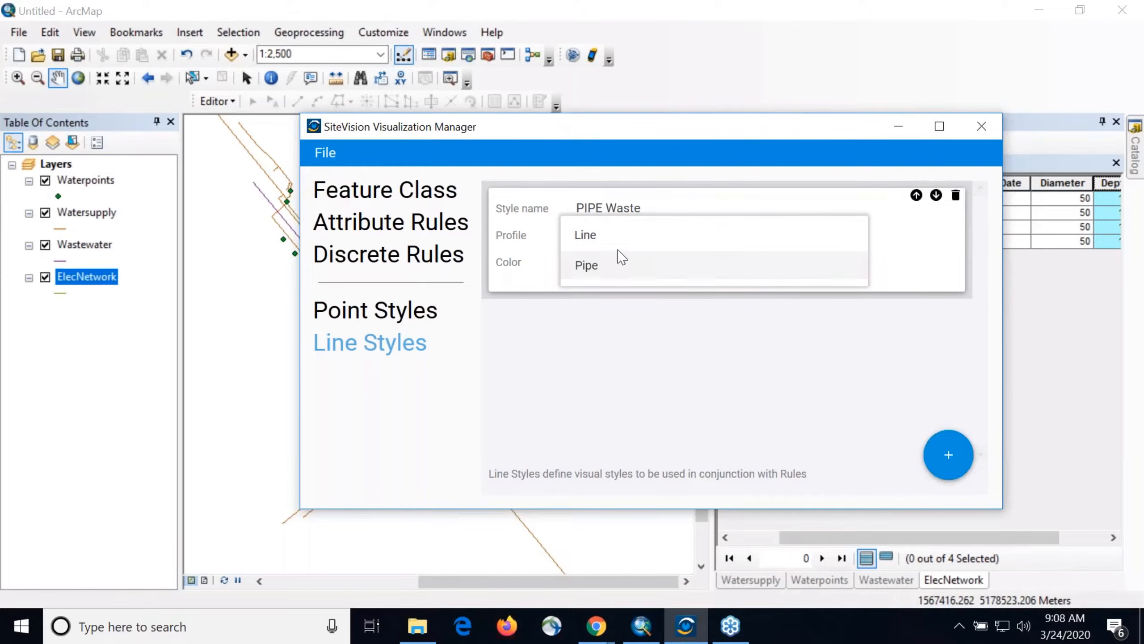
click(629, 263)
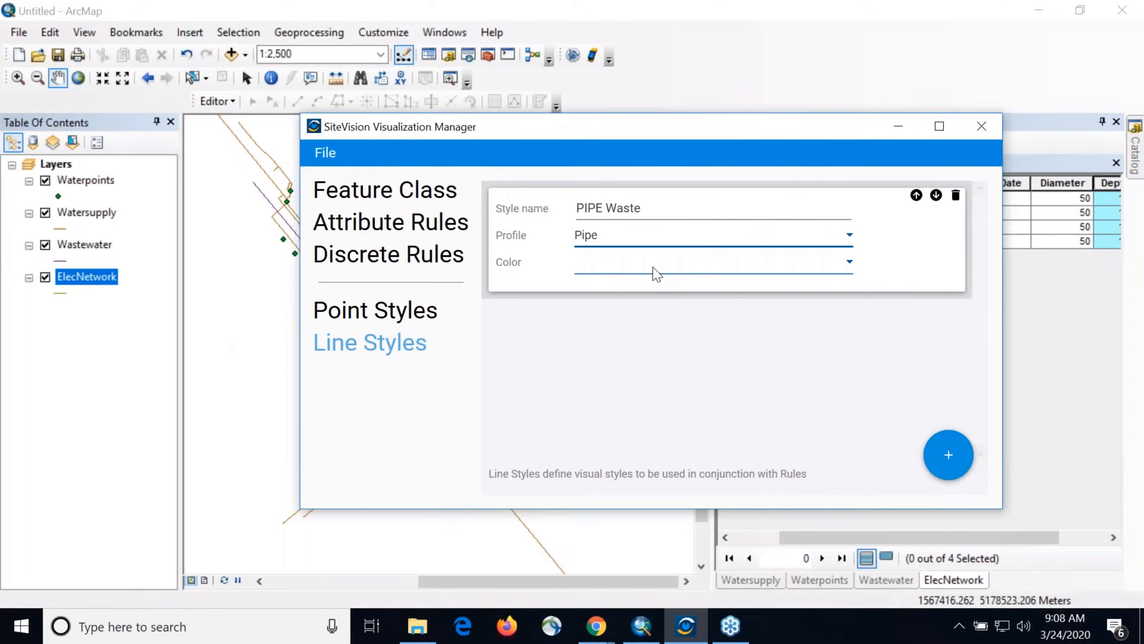
click(656, 273)
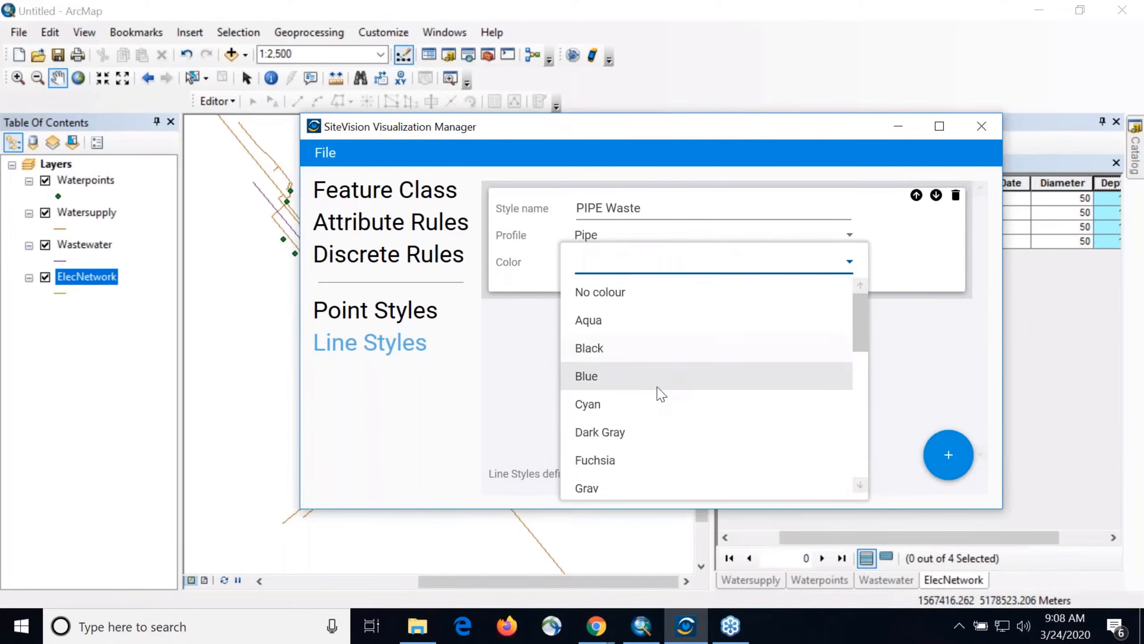
scroll(713, 395, down, 2)
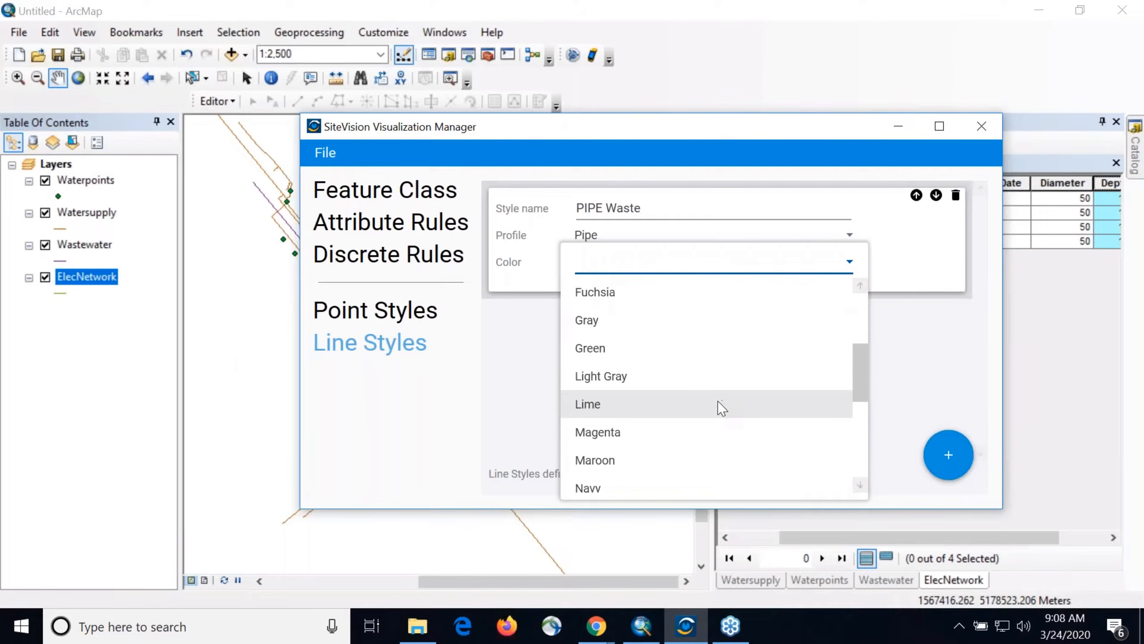
scroll(718, 408, down, 1)
click(714, 399)
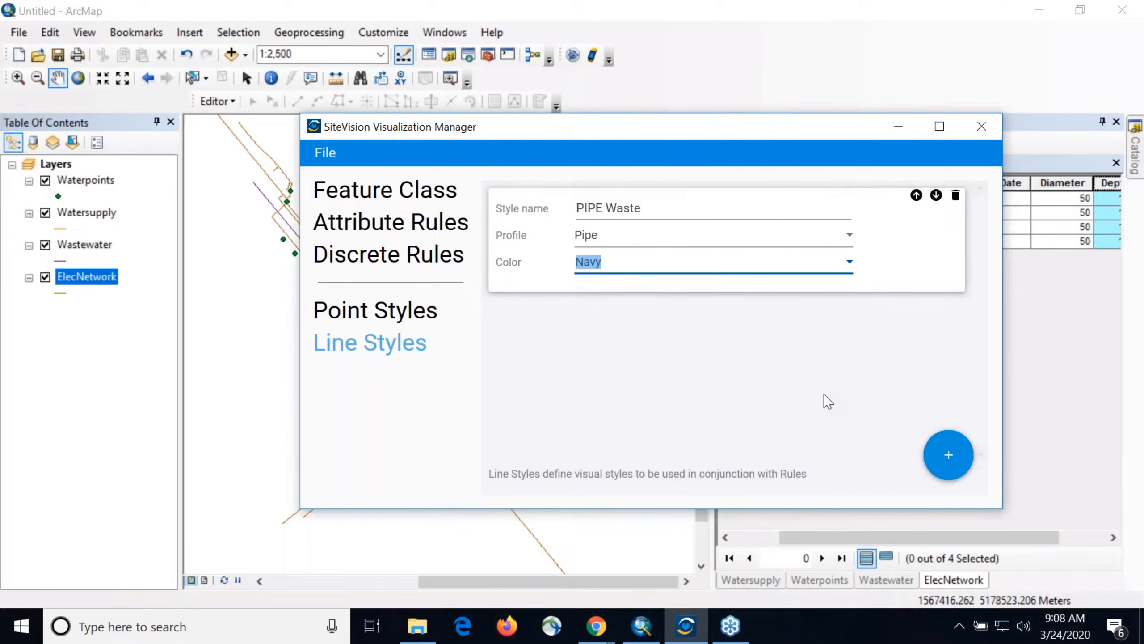
Step: Add a second line style named PIPE Water with the Pipe profile and Aqua color
click(953, 451)
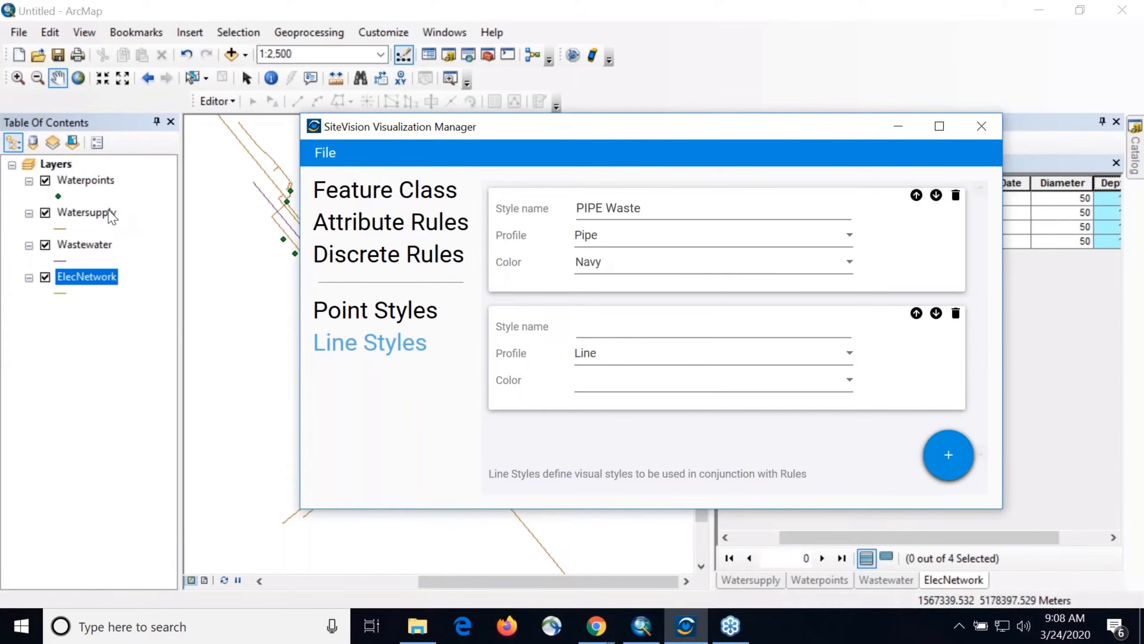
click(617, 323)
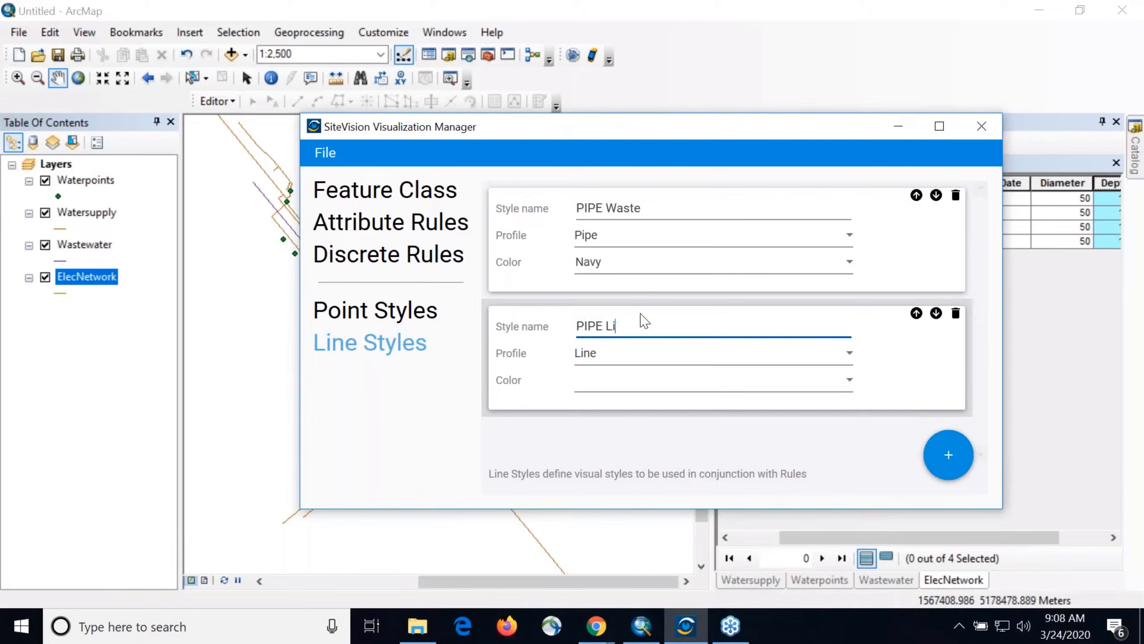
text(PIPE WA)
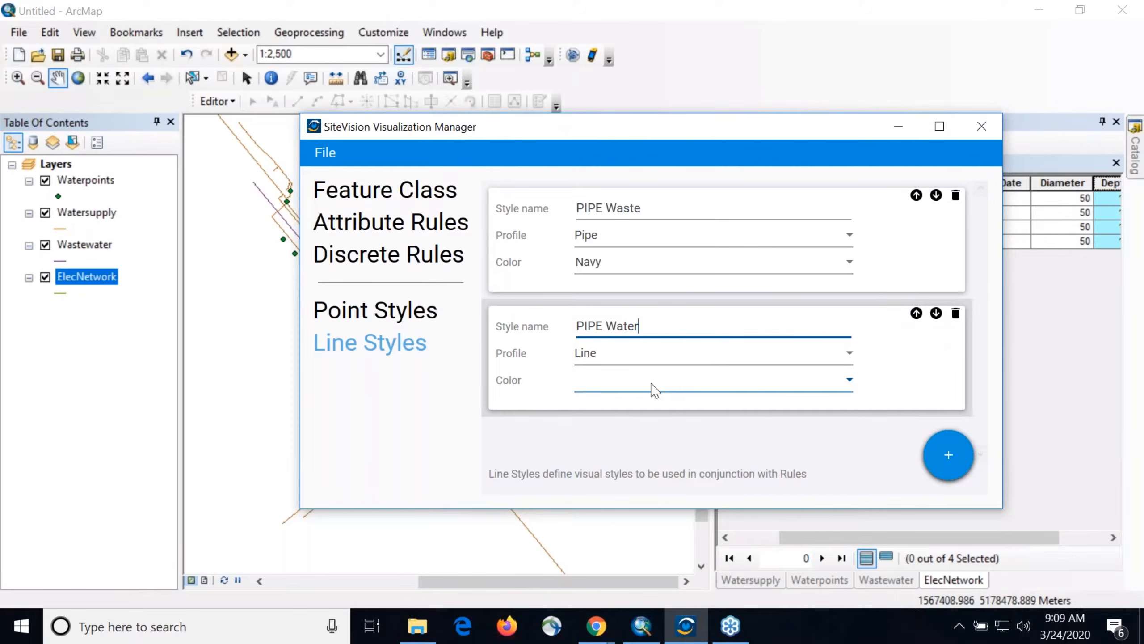
click(725, 364)
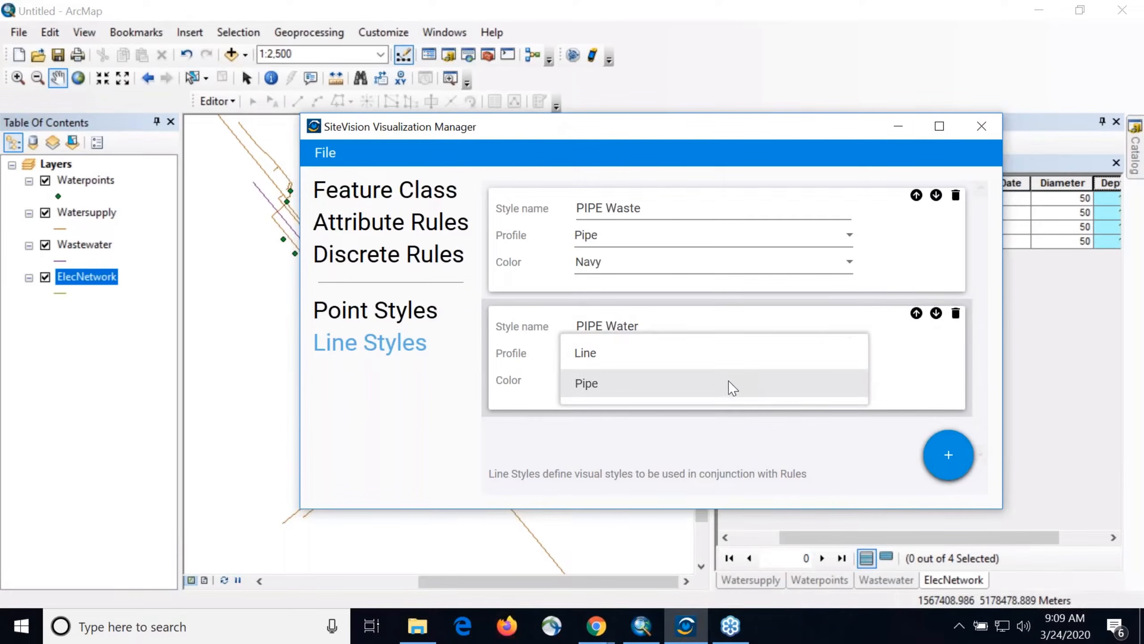
click(734, 382)
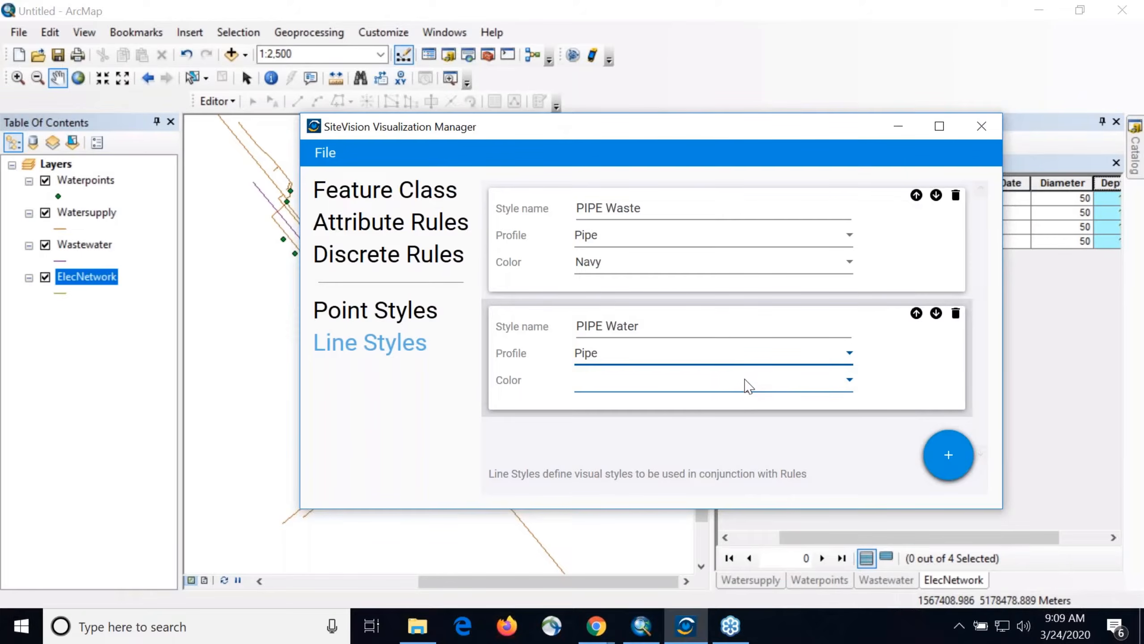
click(748, 385)
click(741, 450)
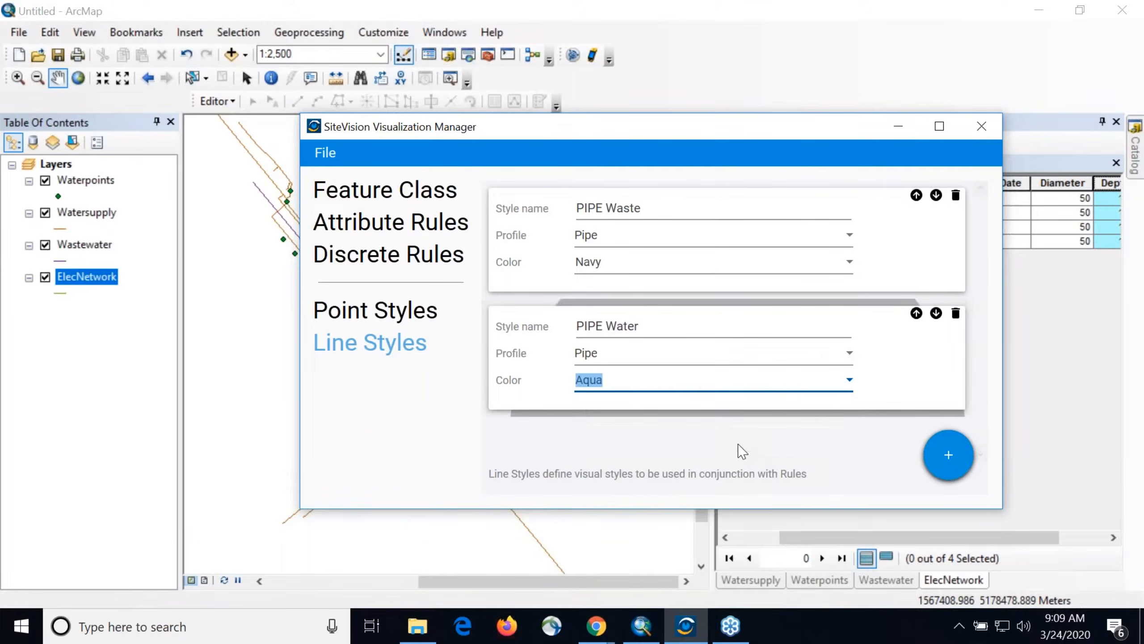
click(768, 441)
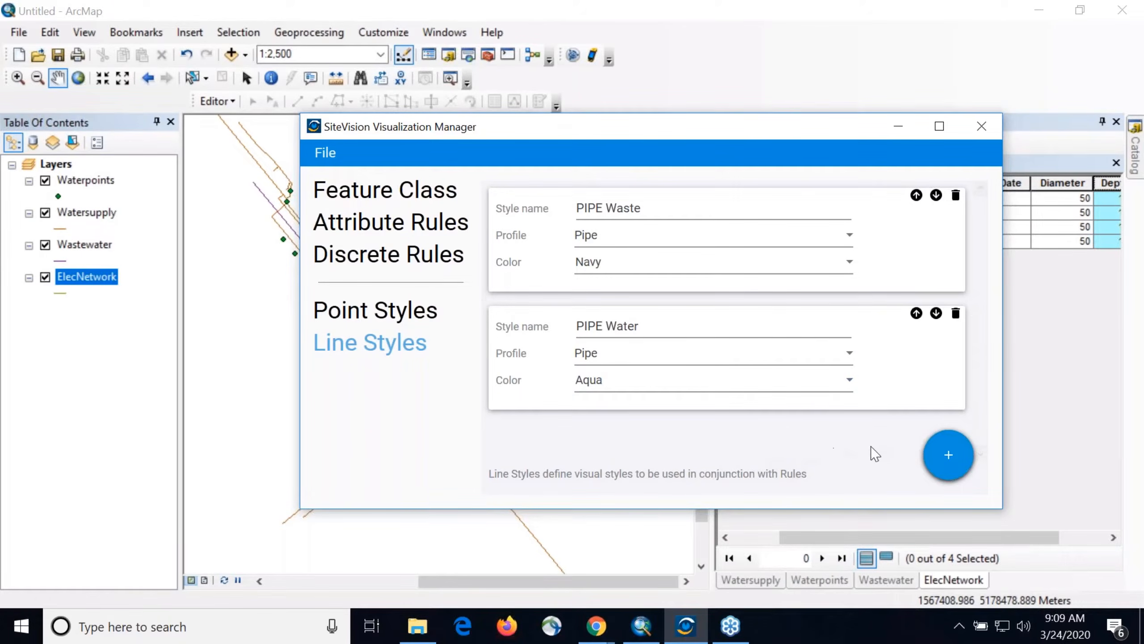
Step: Add a third line style named LINE Elec with the Line profile and Maroon color
click(957, 451)
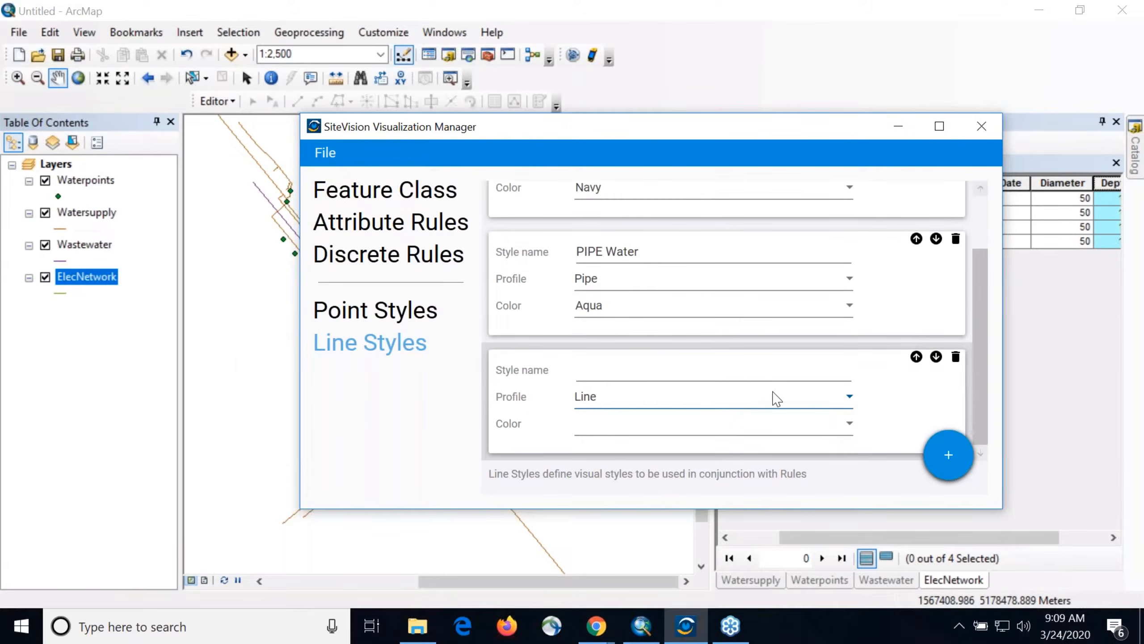
click(753, 374)
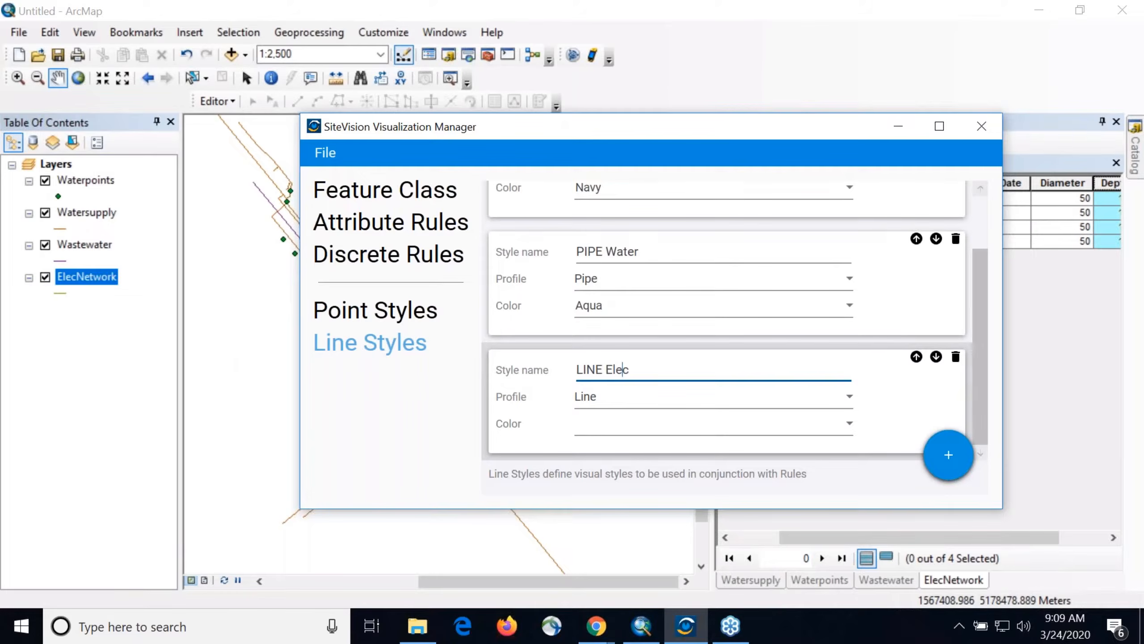
click(695, 404)
click(656, 409)
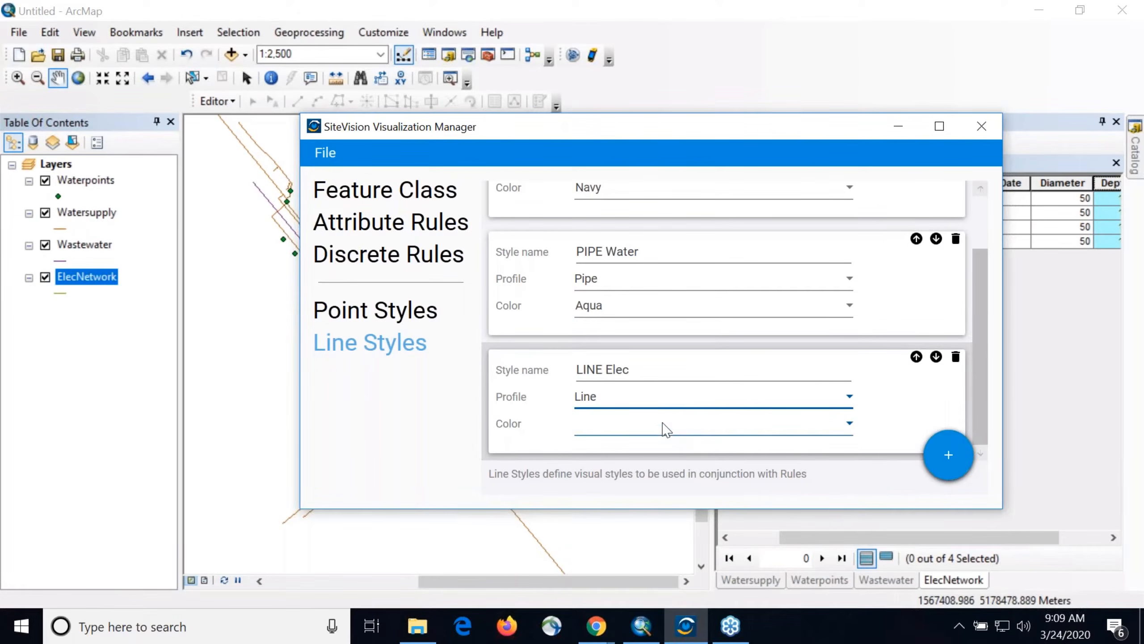
click(664, 432)
click(677, 435)
scroll(674, 525, down, 5)
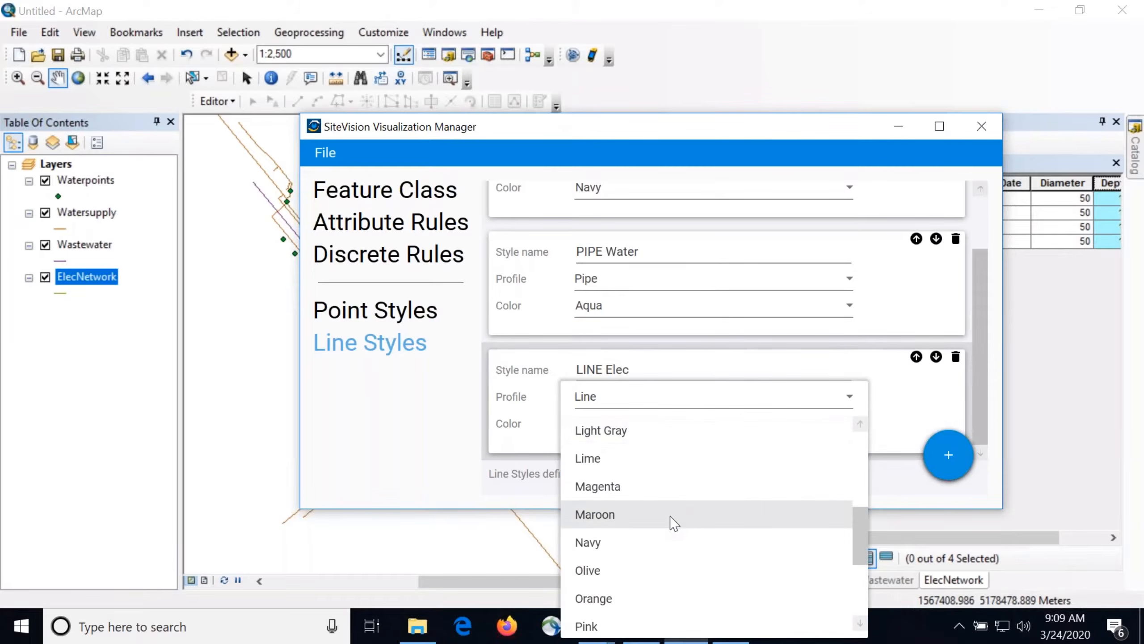
click(677, 514)
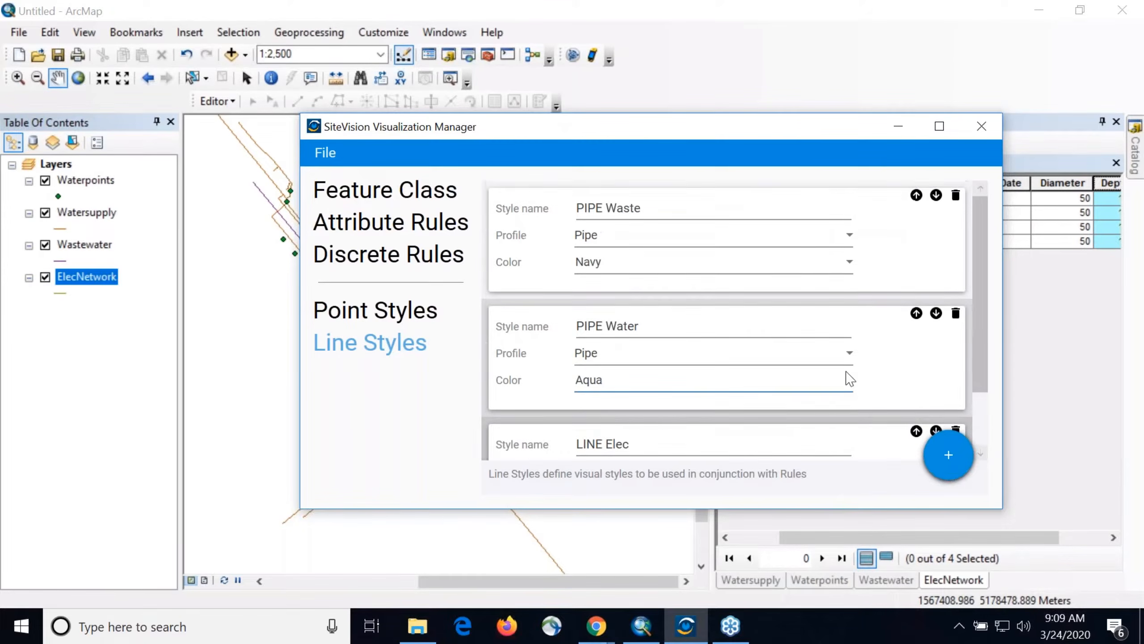
scroll(847, 379, up, 2)
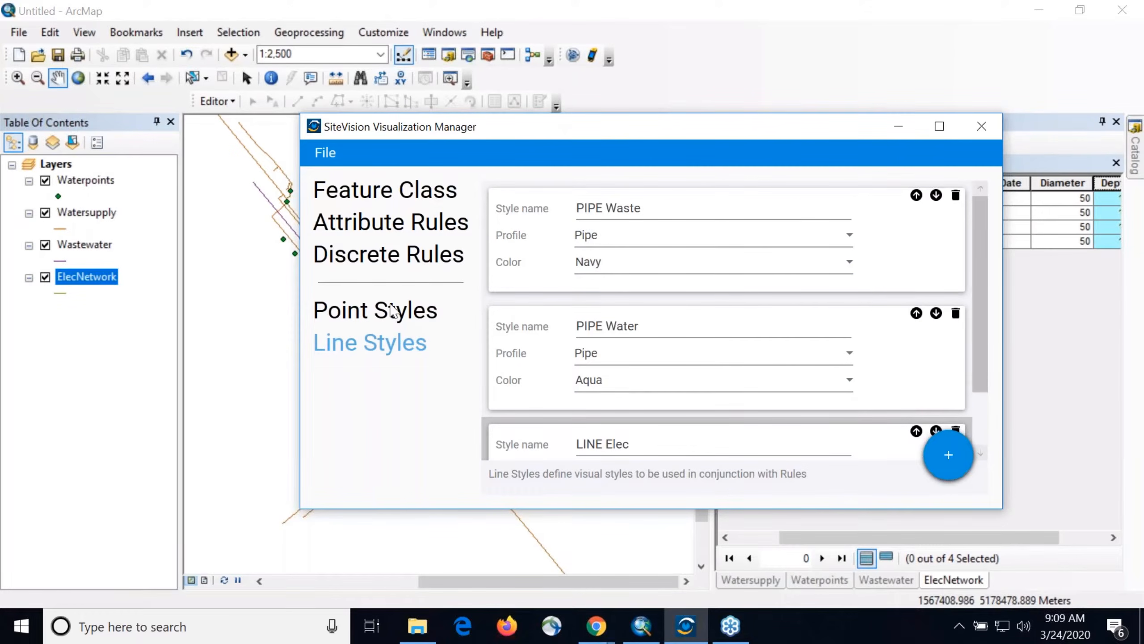
Step: Bring up the Point Styles page, then switch to ArcMap and examine the FEATURE_TY column in the Waterpoints attribute table
click(396, 316)
drag(608, 133, 533, 165)
click(80, 180)
right_click(80, 180)
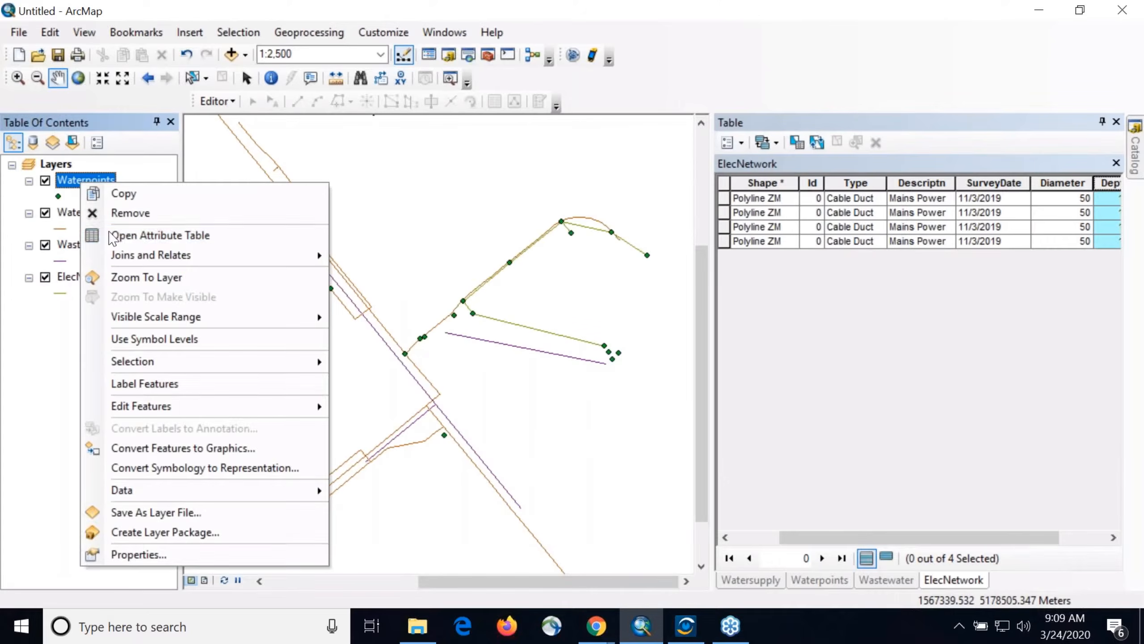
click(122, 239)
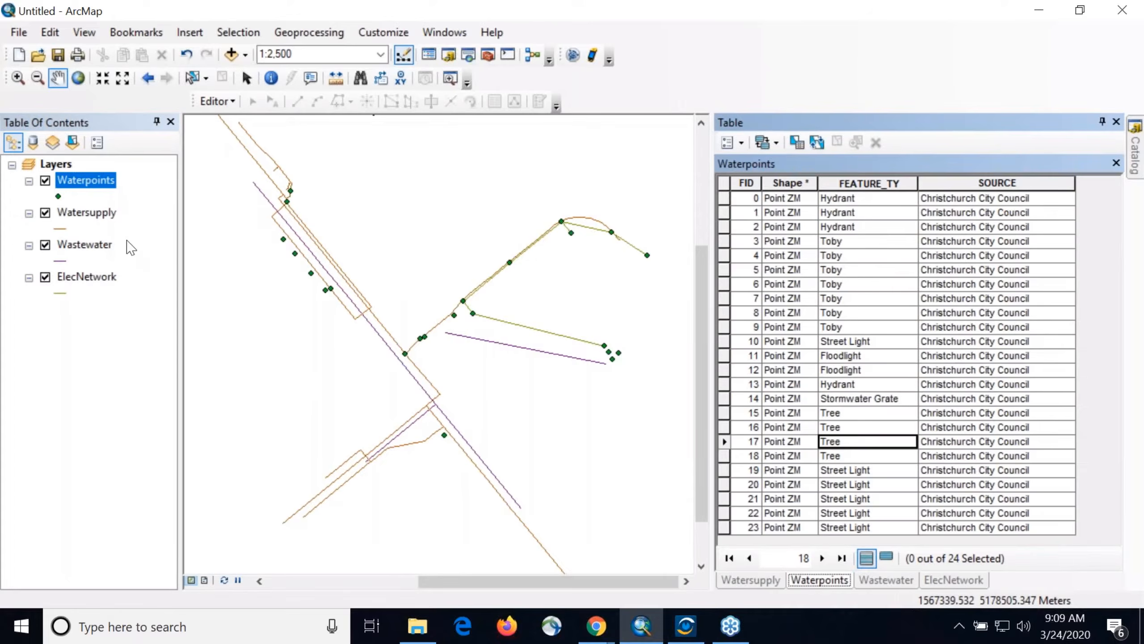
click(848, 178)
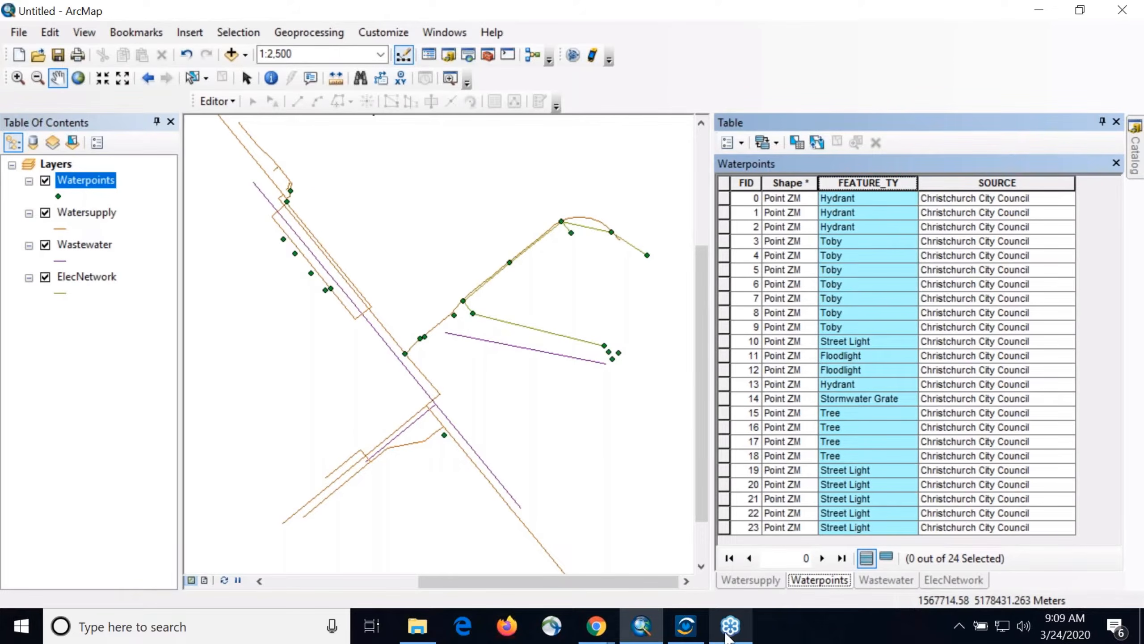
Step: Return to SiteVision Visualization Manager, placed clear of the attribute table, and define the first point style as Hydrant with symbol file FireHydrant.skp
click(691, 635)
drag(628, 144, 444, 160)
click(499, 236)
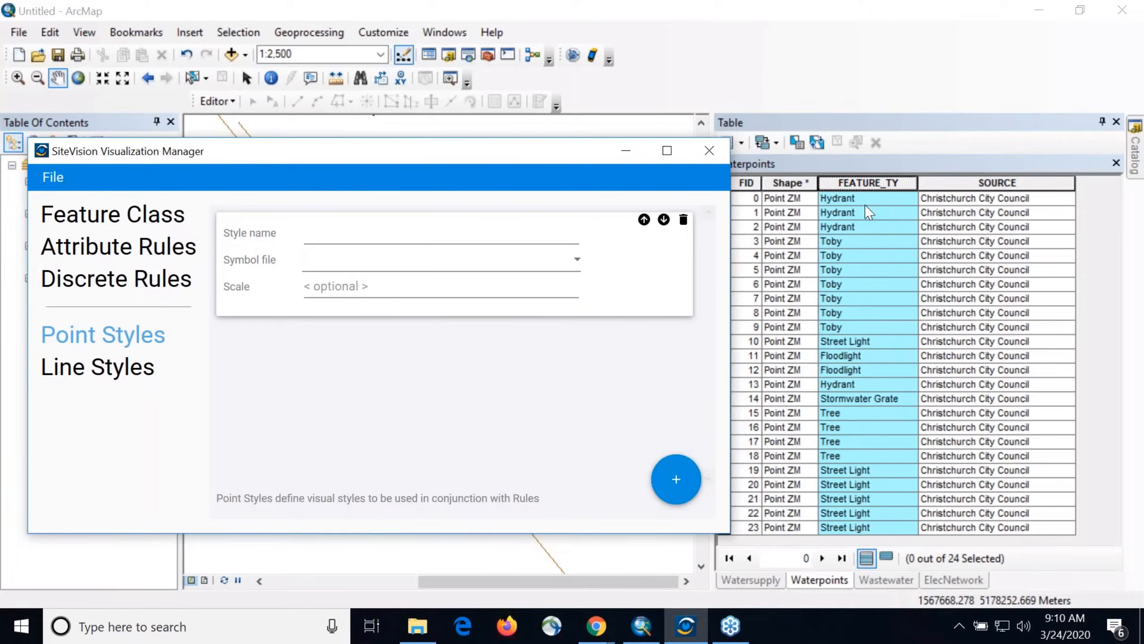
click(385, 233)
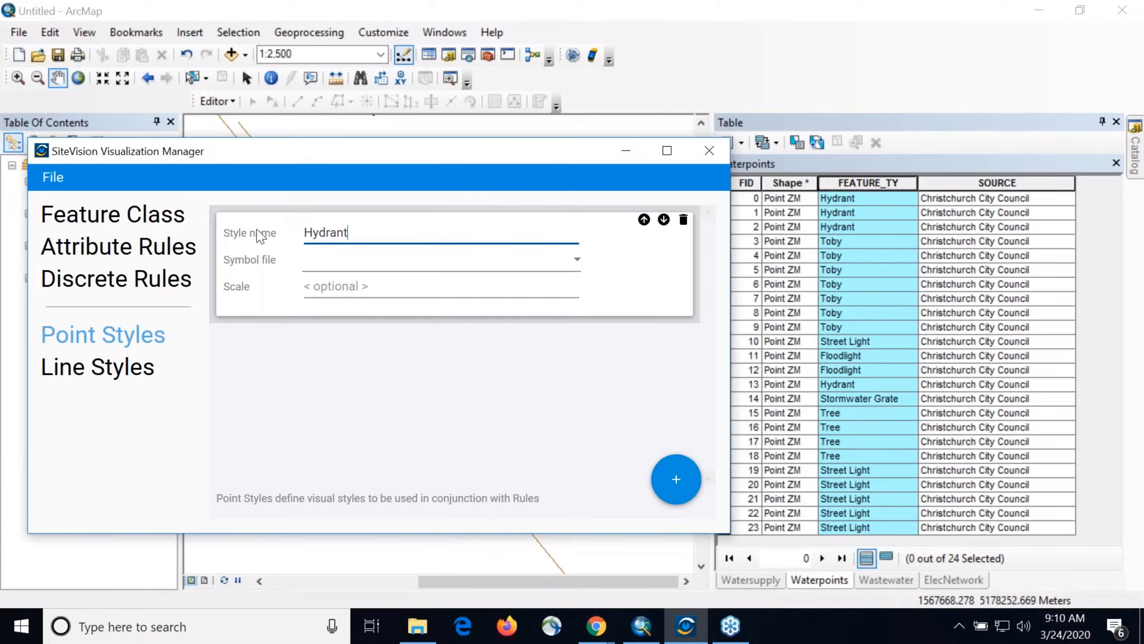
click(434, 259)
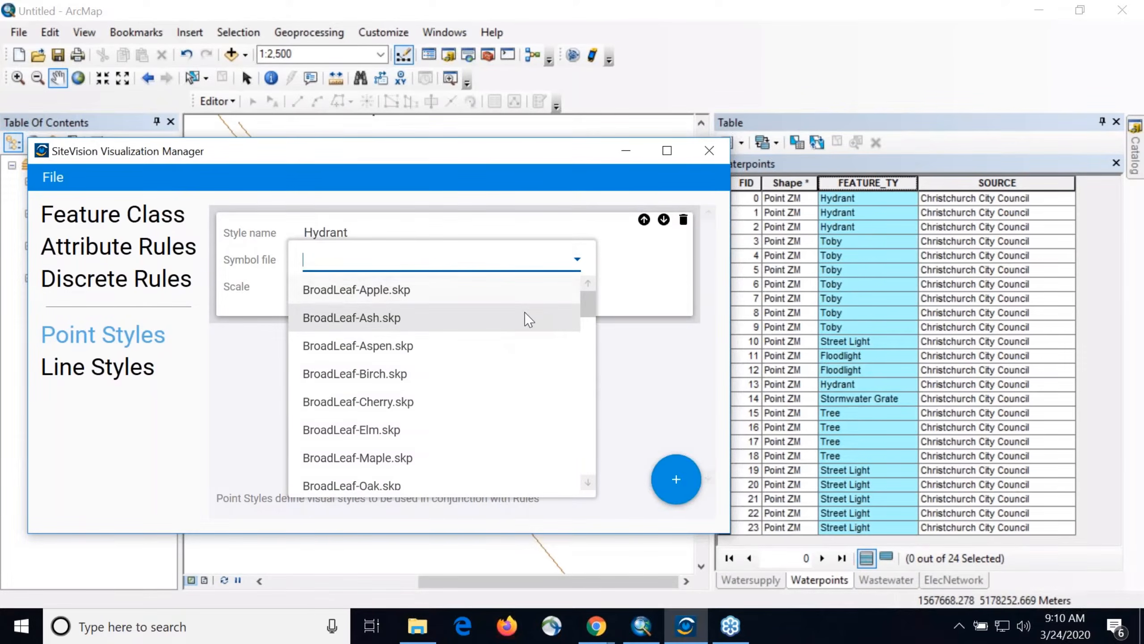
scroll(519, 352, down, 5)
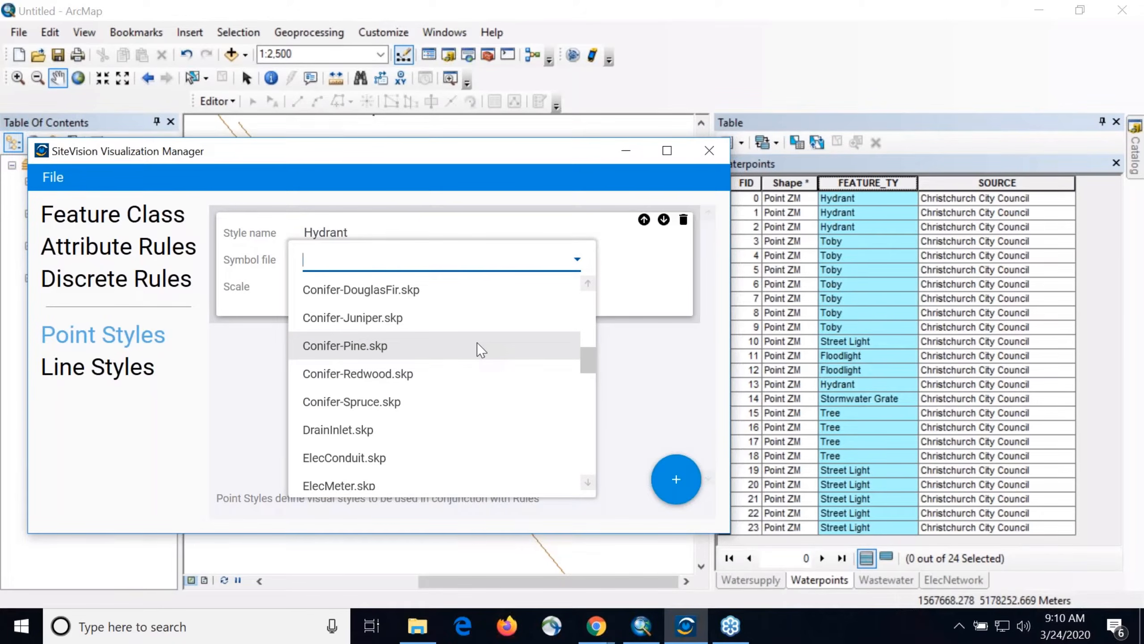
scroll(414, 390, down, 3)
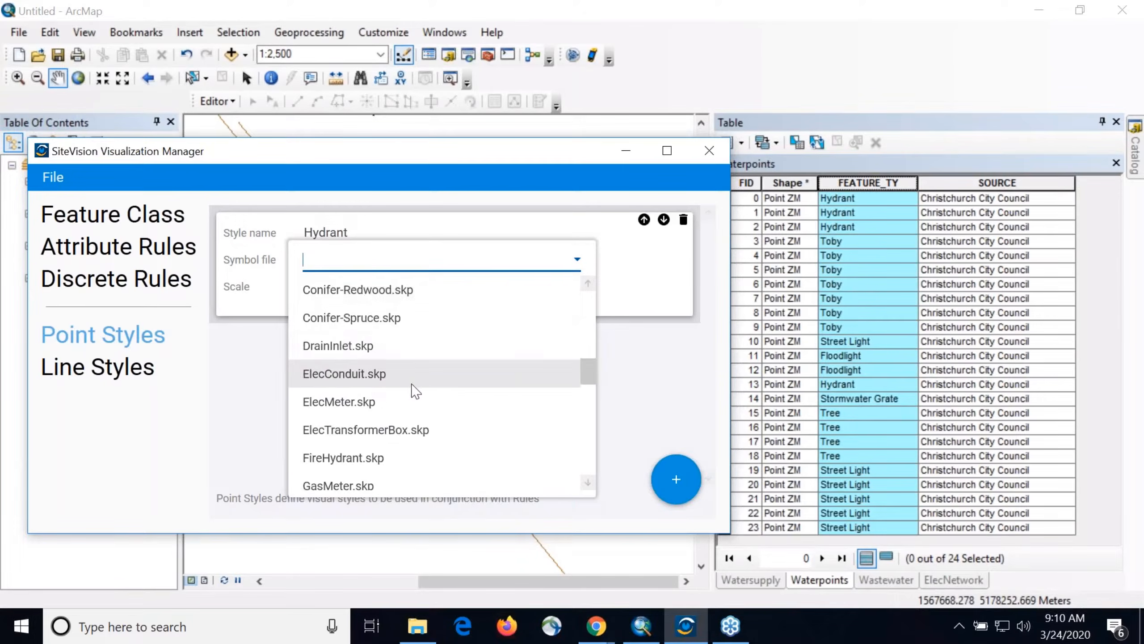
scroll(414, 390, up, 10)
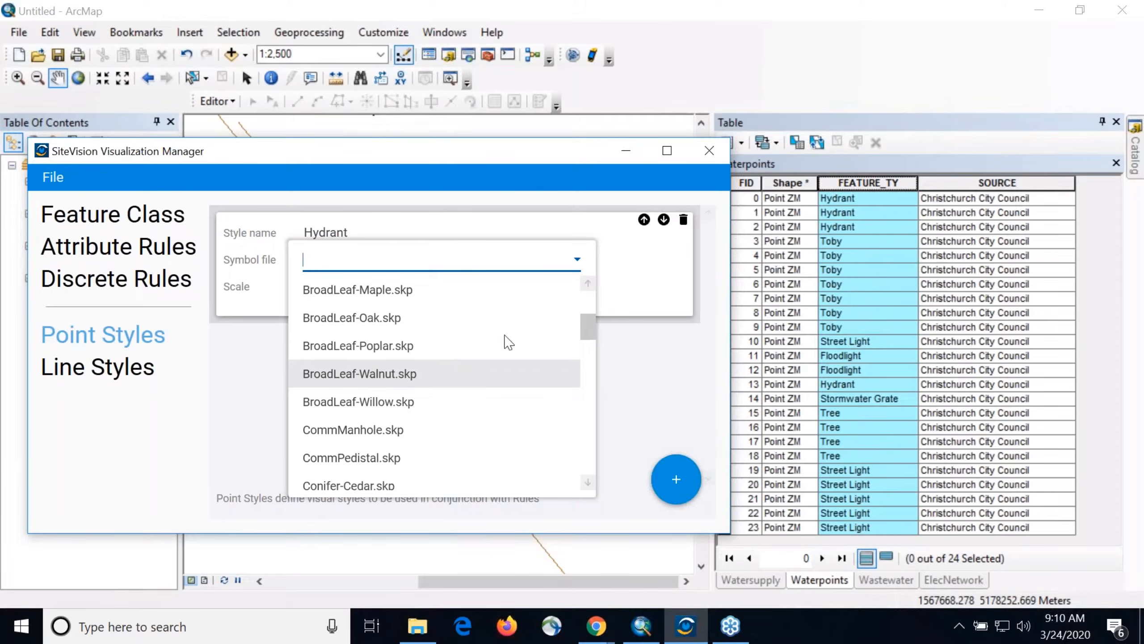
scroll(500, 346, up, 6)
scroll(475, 368, down, 20)
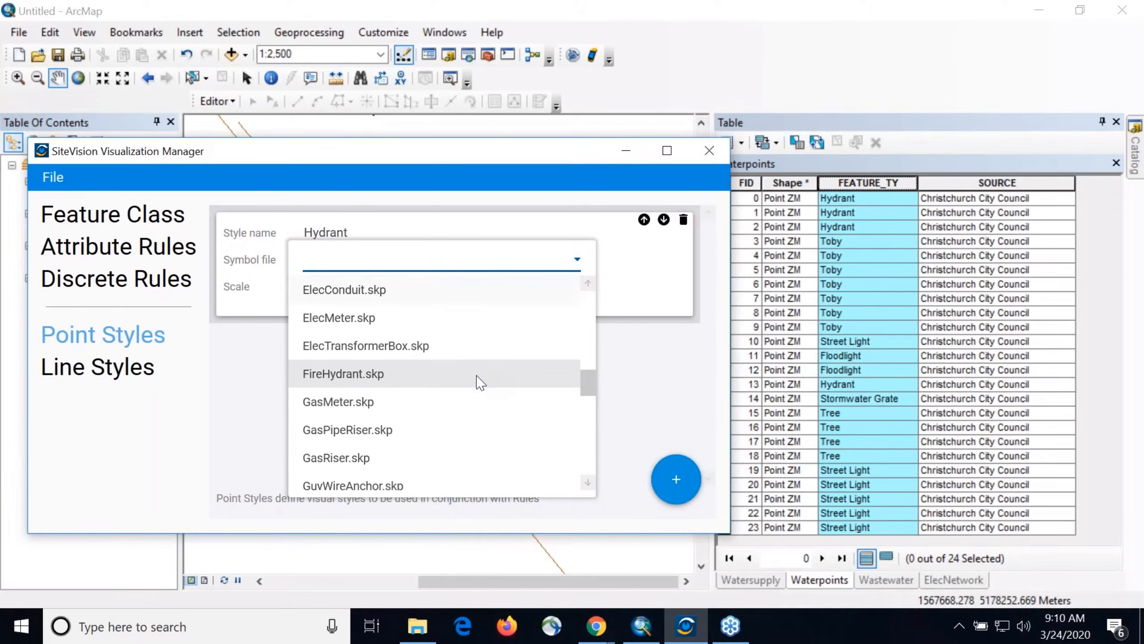
click(477, 374)
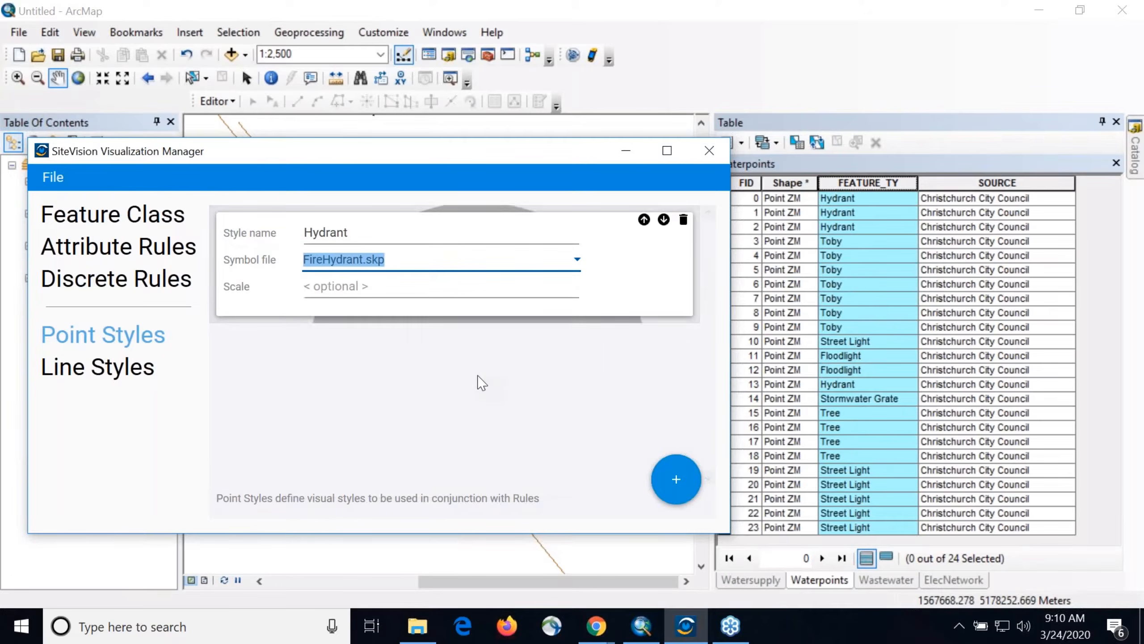
Step: Add a second point style named Toby with the symbol file WaterValve.skp
click(676, 479)
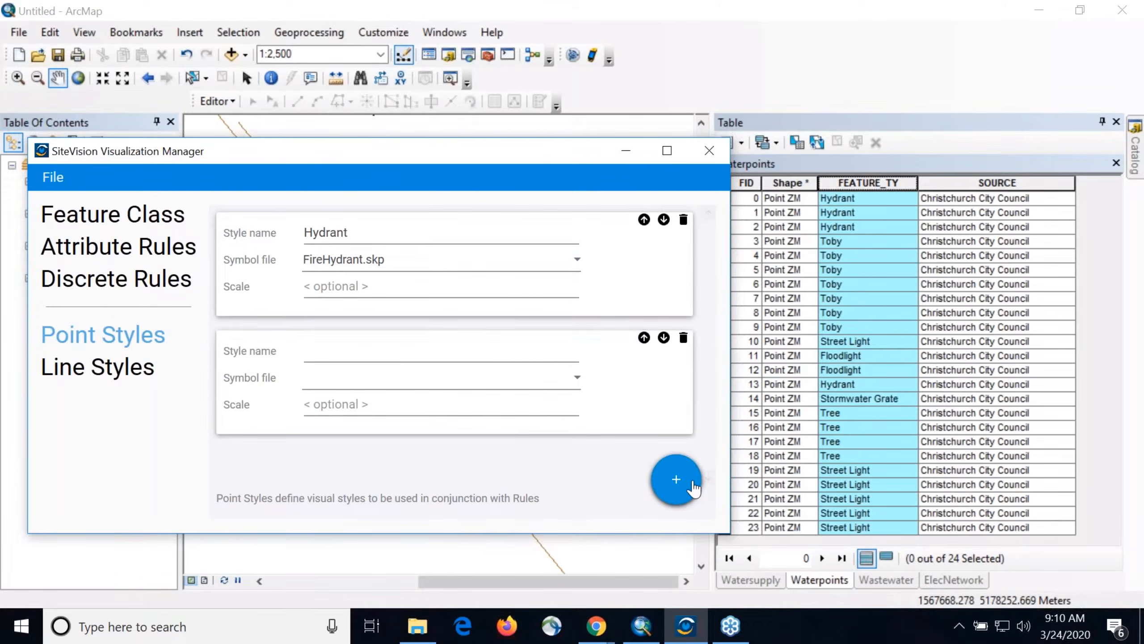
click(394, 354)
text(Toby)
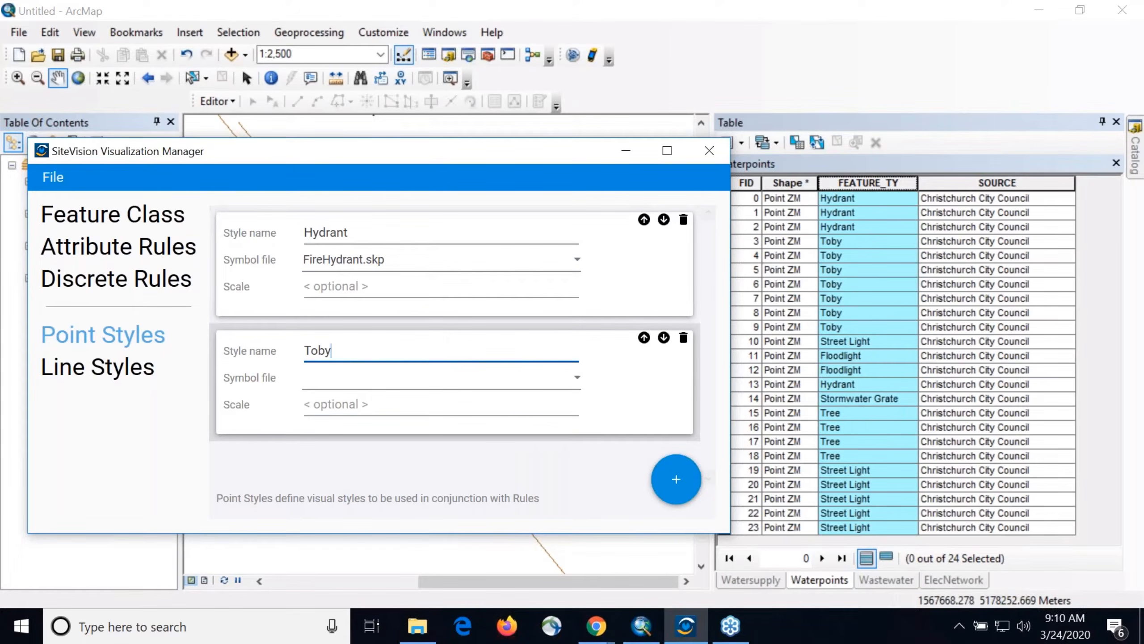
click(552, 377)
scroll(485, 529, down, 10)
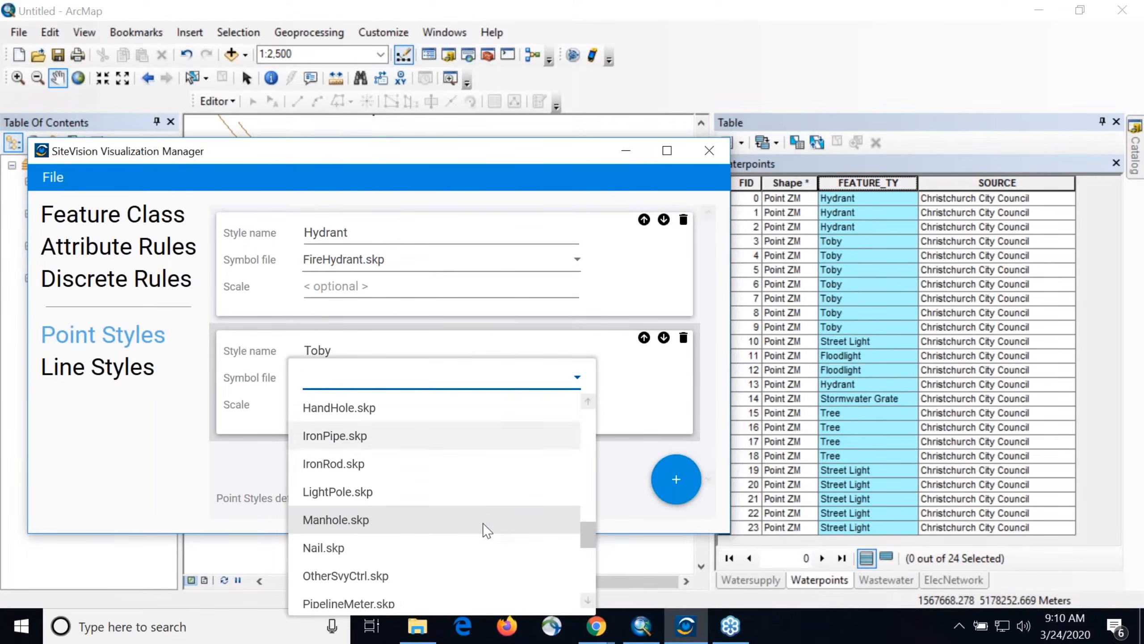
click(343, 576)
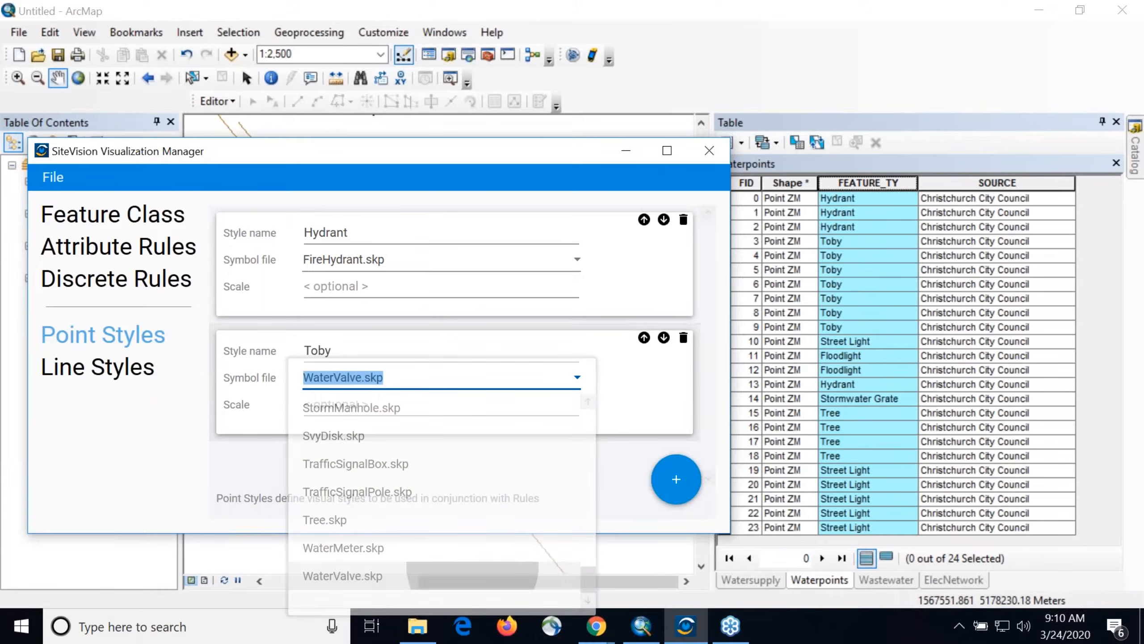
Step: Add a third point style named Street Light with the symbol file LightPole.skp
click(675, 495)
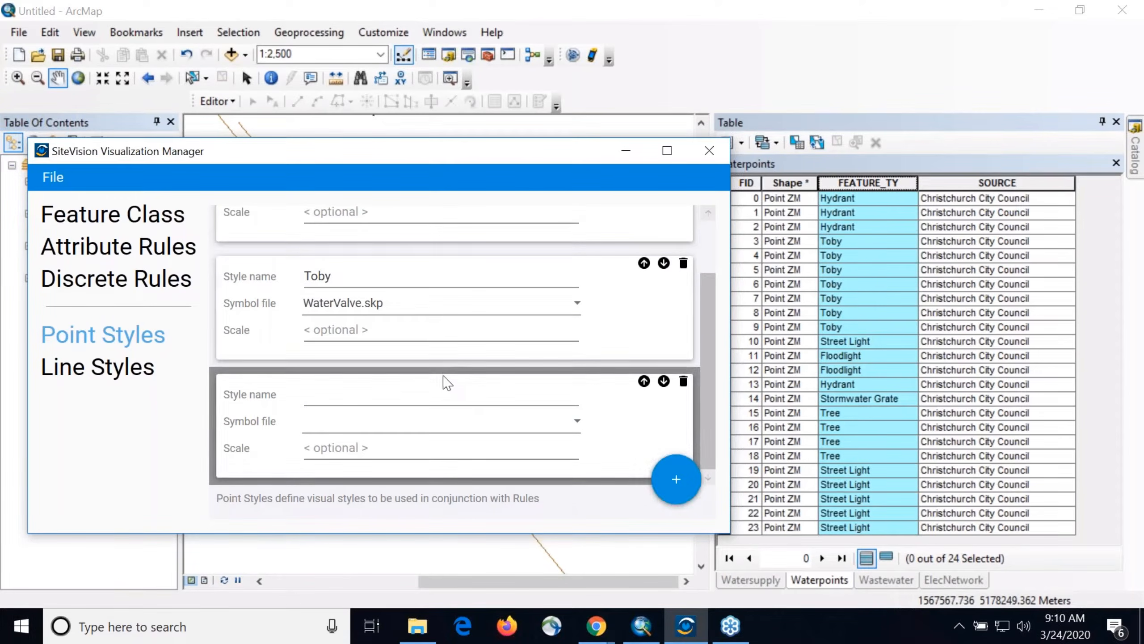
scroll(444, 380, up, 2)
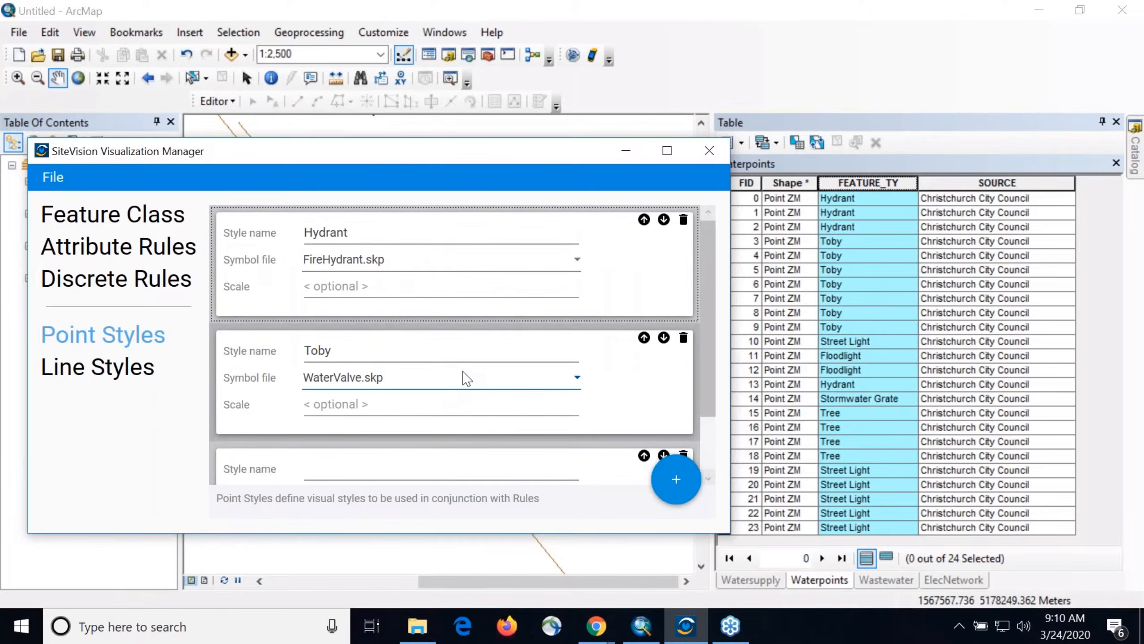
scroll(466, 380, down, 2)
click(468, 395)
text(Str)
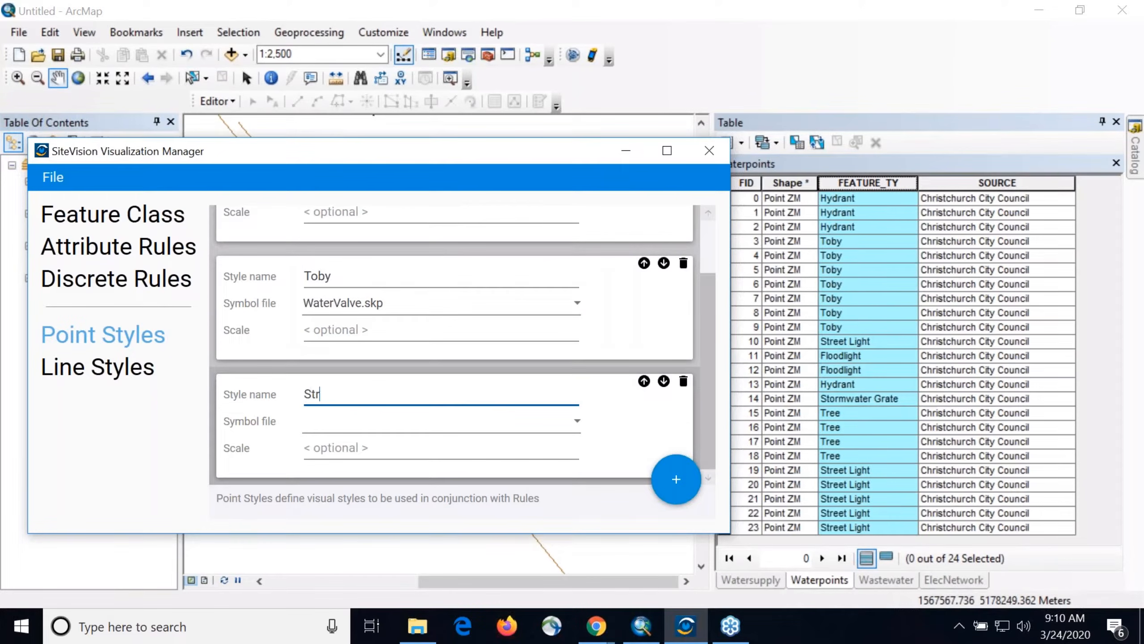
text(eet Light)
click(452, 426)
click(504, 428)
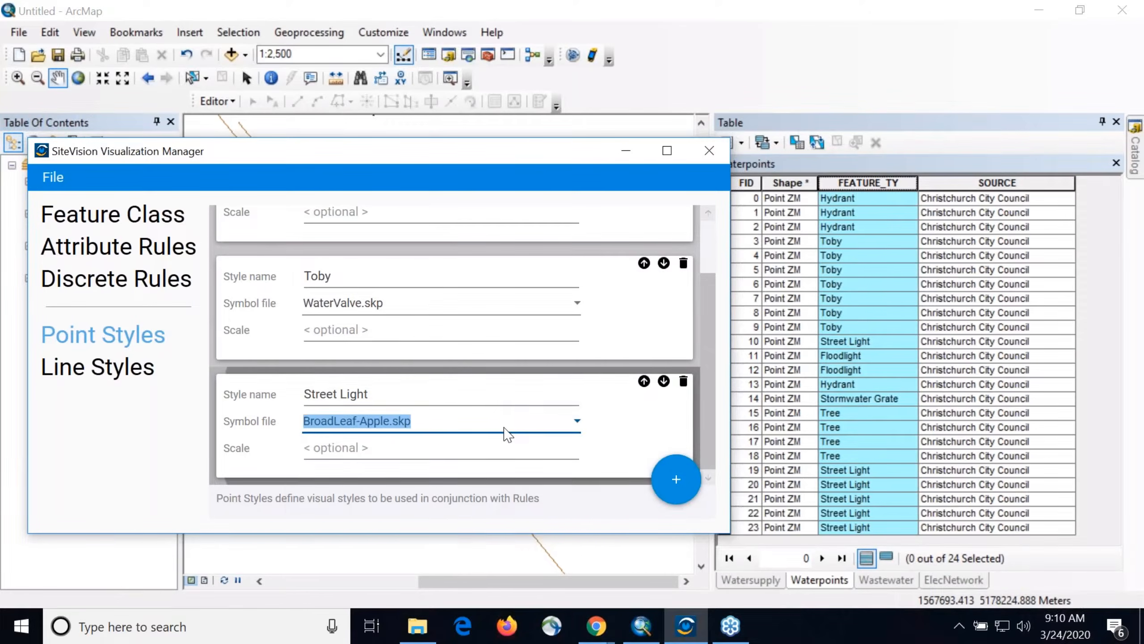
click(501, 428)
scroll(457, 516, down, 10)
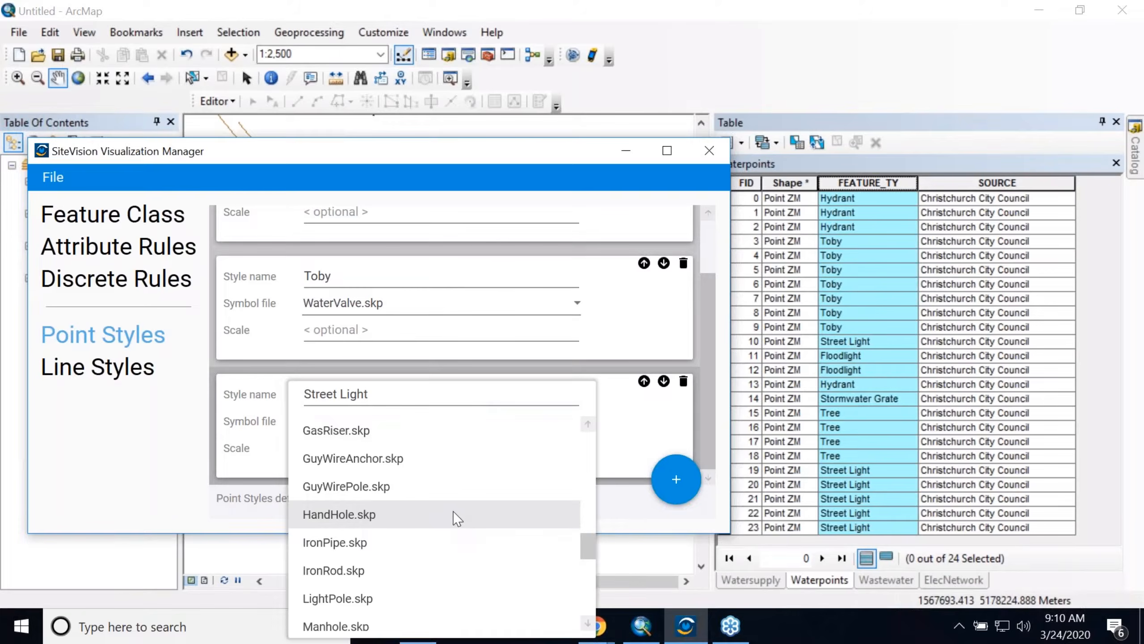
scroll(451, 516, down, 2)
click(456, 440)
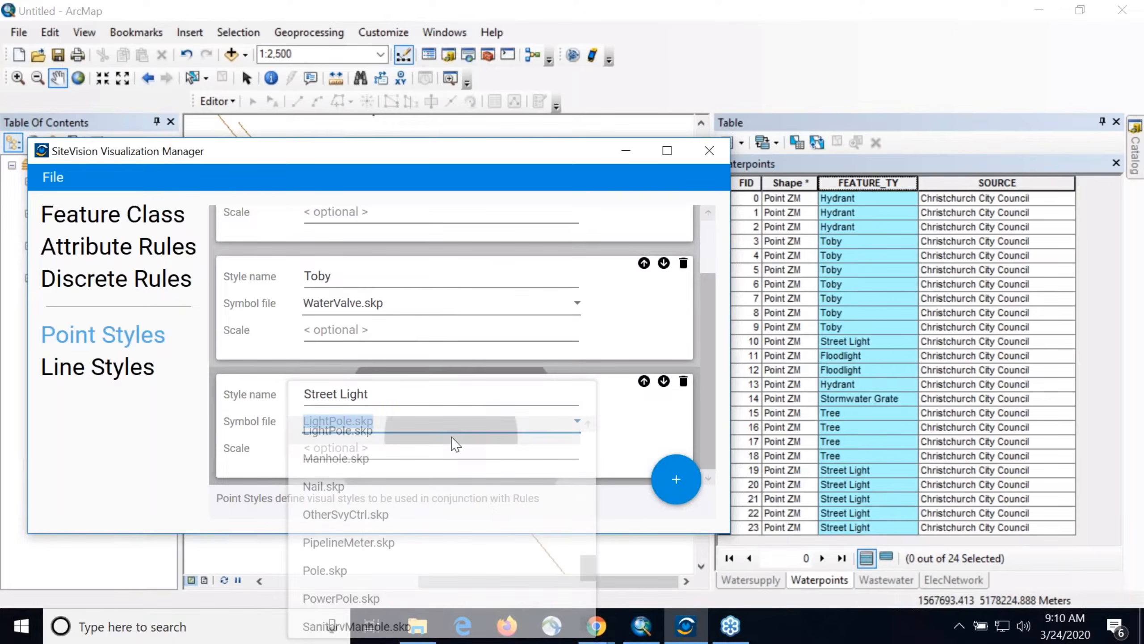
Step: Add a fourth point style named Floodlight with the symbol file LightPole.skp and a scale of 1.5
click(676, 479)
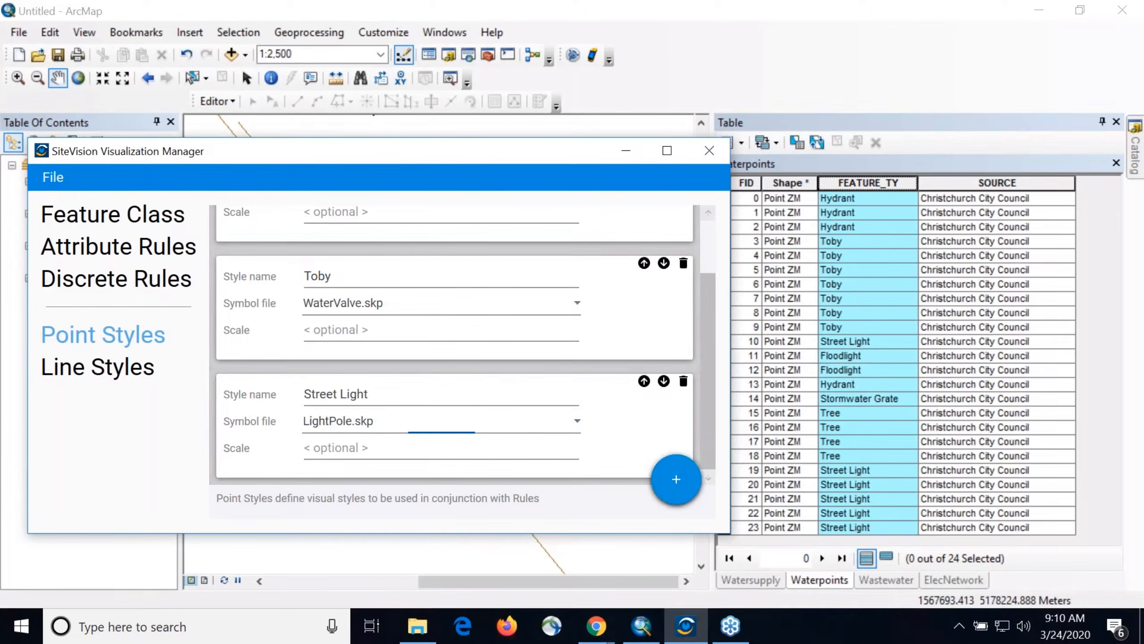
click(469, 392)
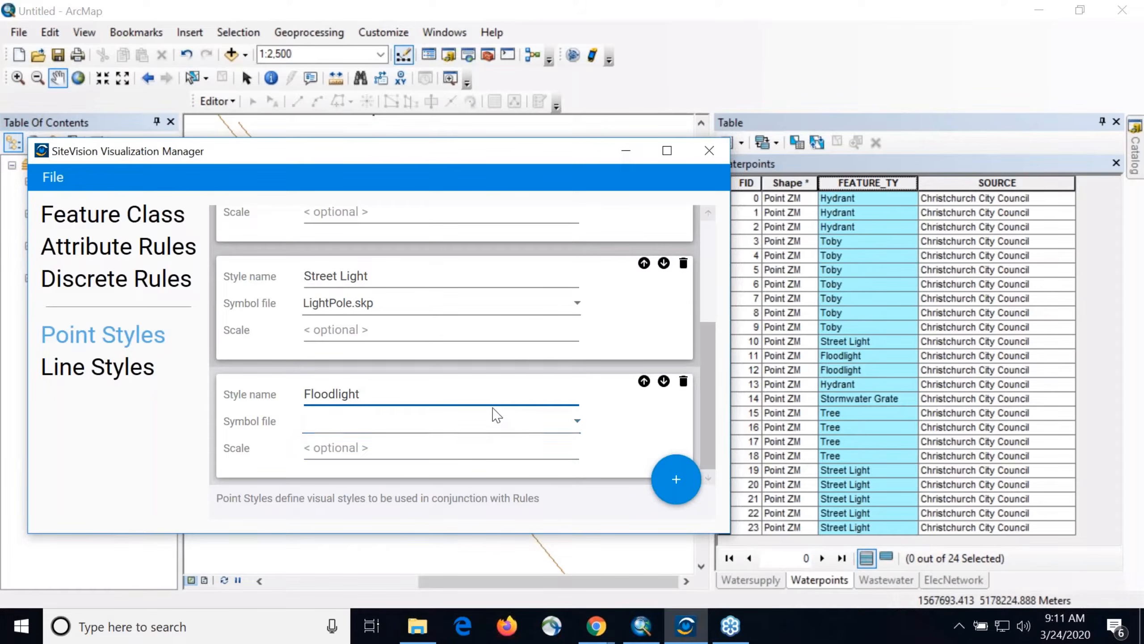
click(490, 432)
scroll(496, 496, down, 5)
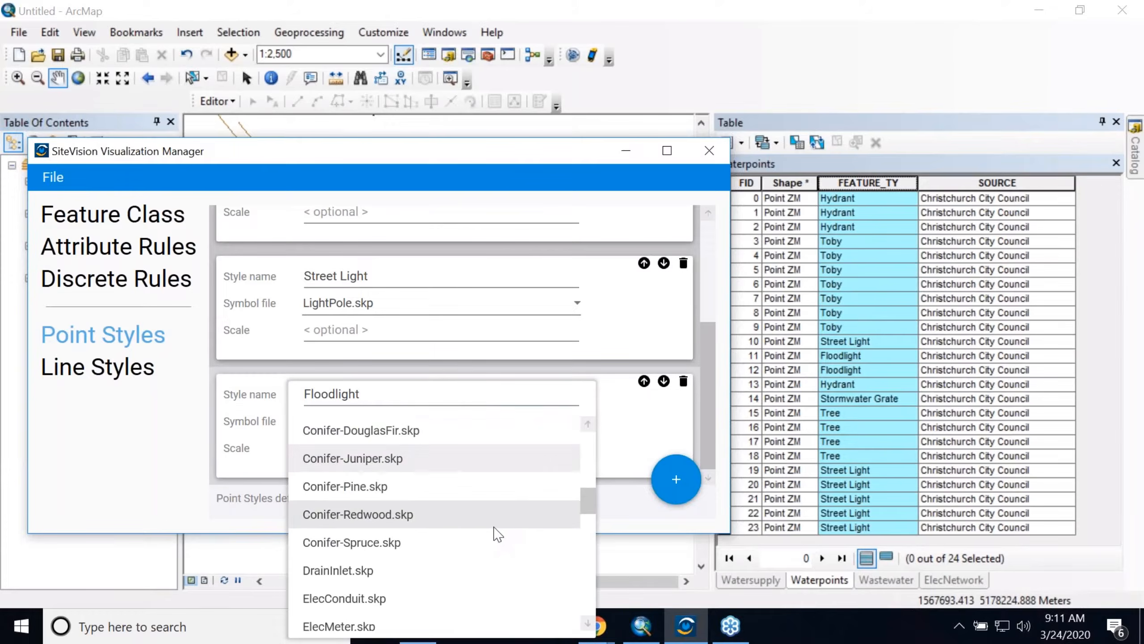
scroll(491, 532, down, 5)
click(478, 530)
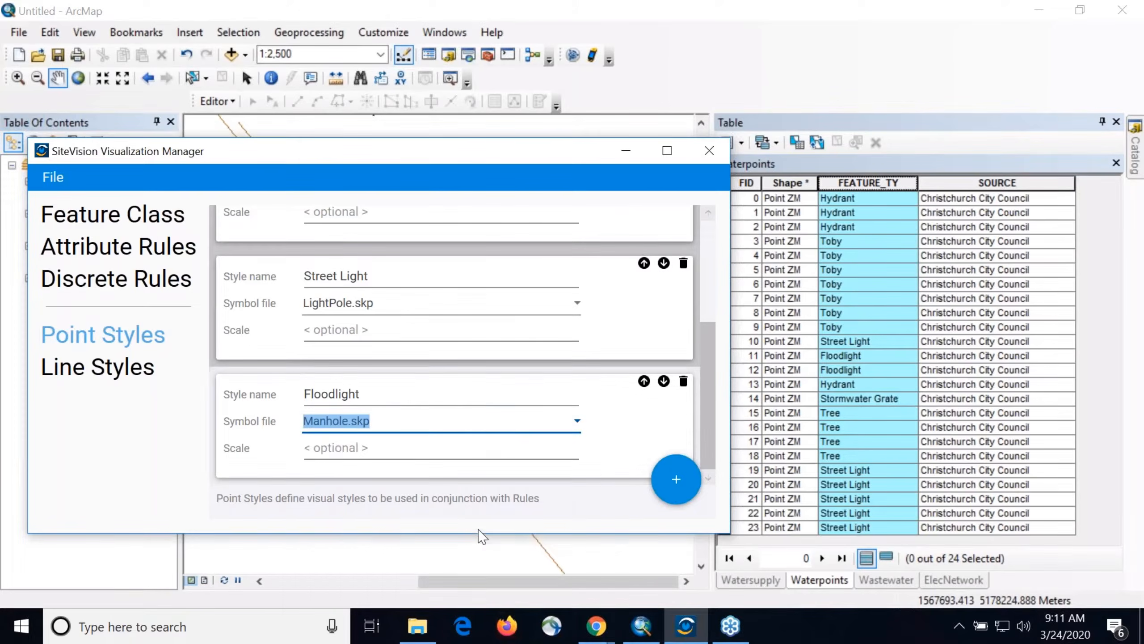
click(490, 433)
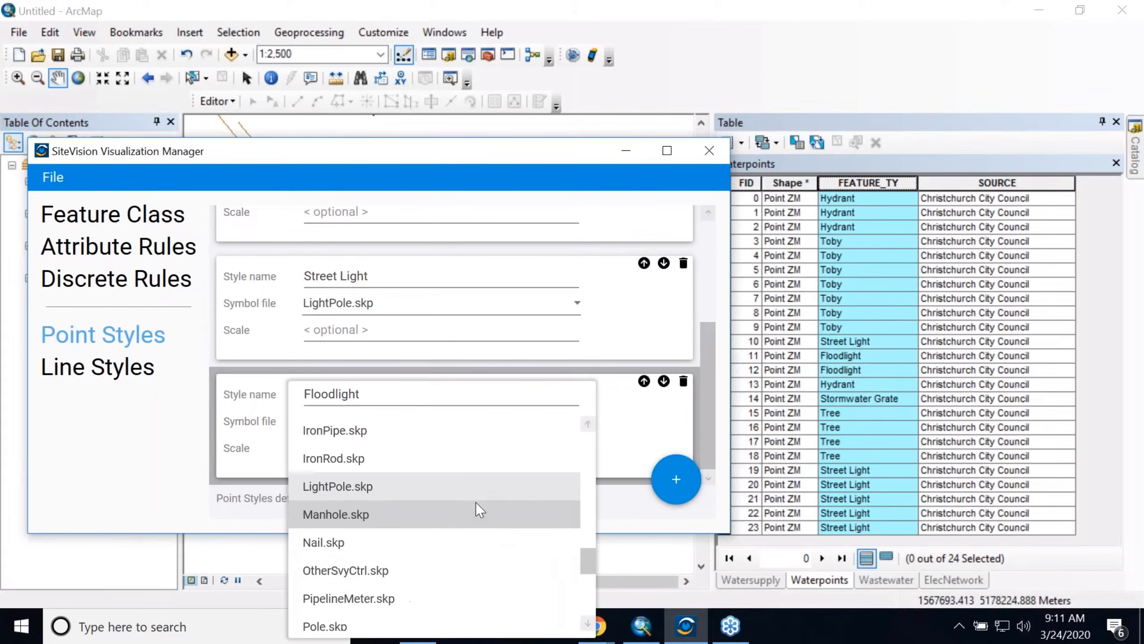
click(474, 492)
click(494, 458)
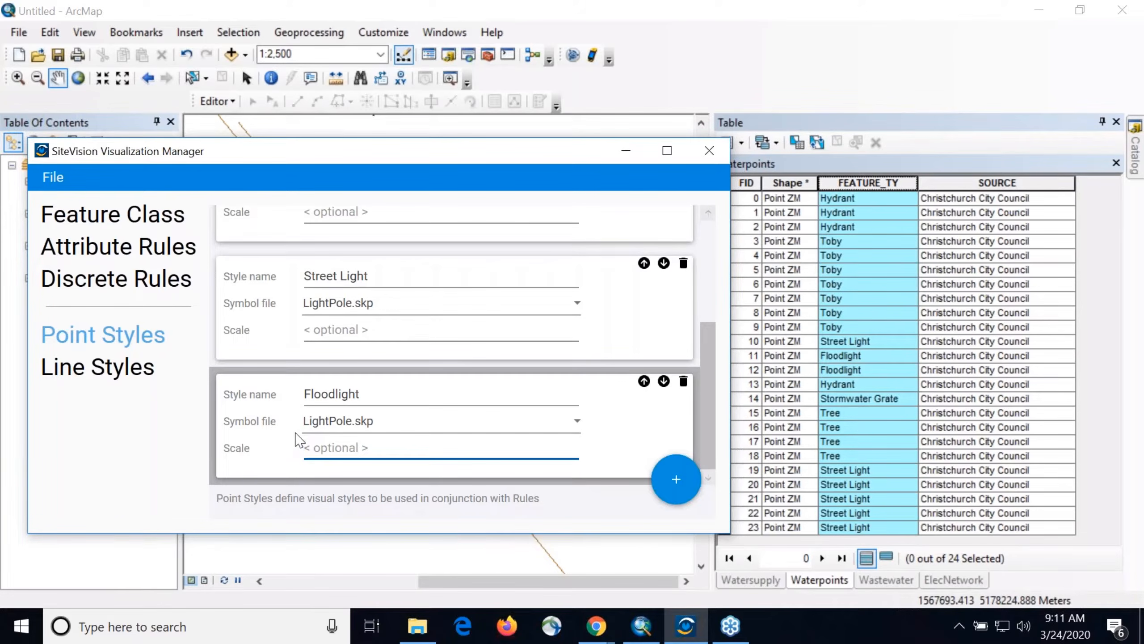
text(1.5)
Step: Add a fifth point style named Tree with the symbol file BroadLeaf-Oak.skp
click(674, 482)
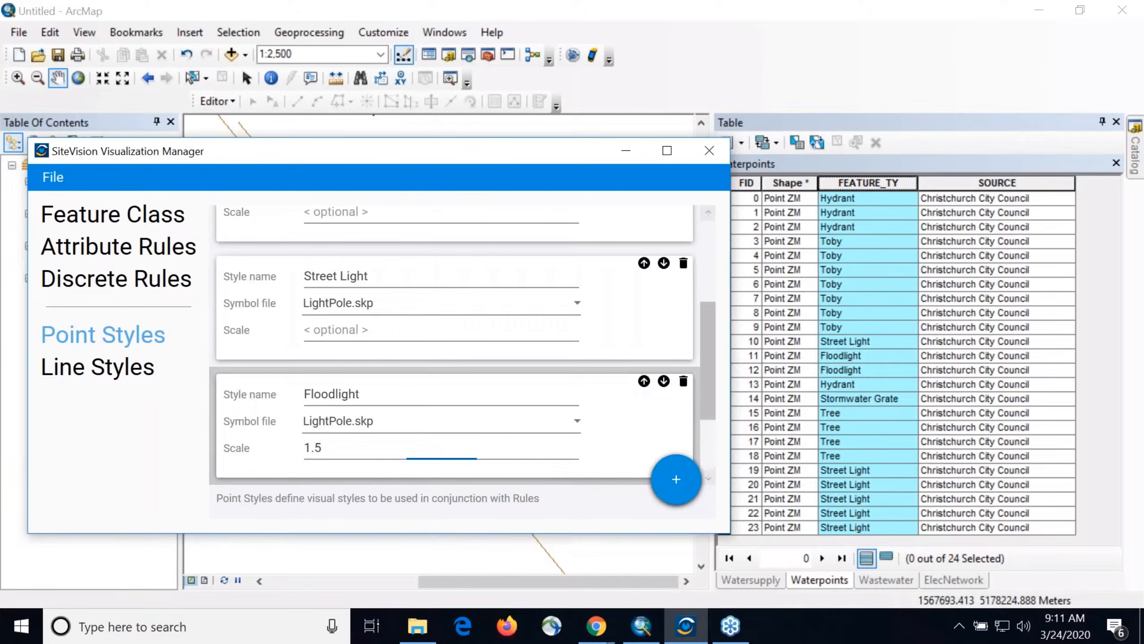
click(408, 396)
text(T)
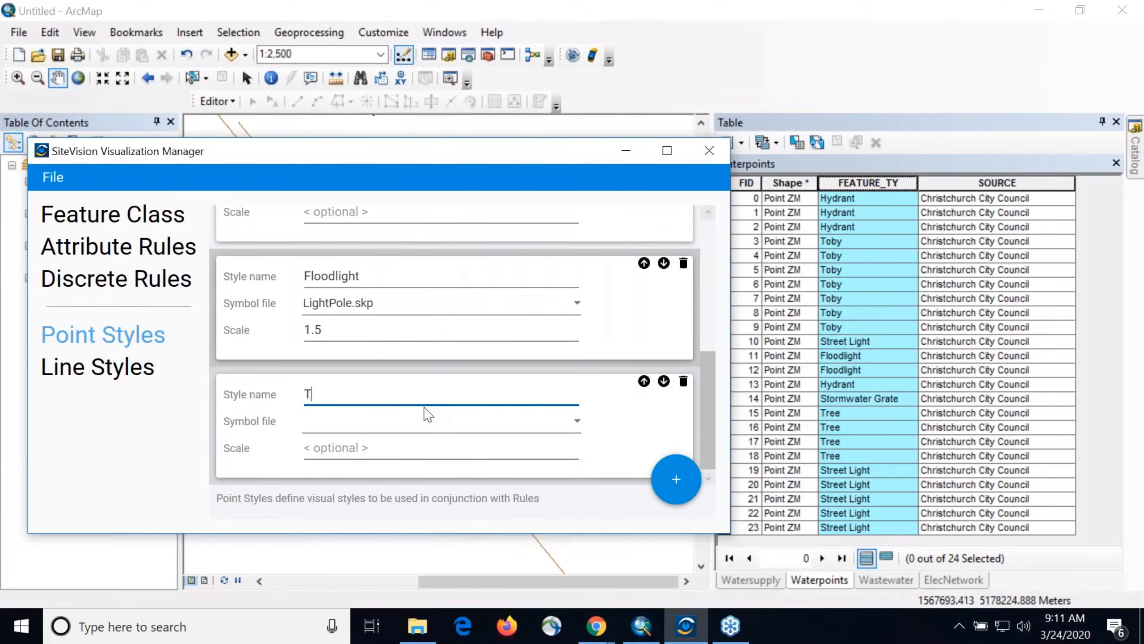
text(ree)
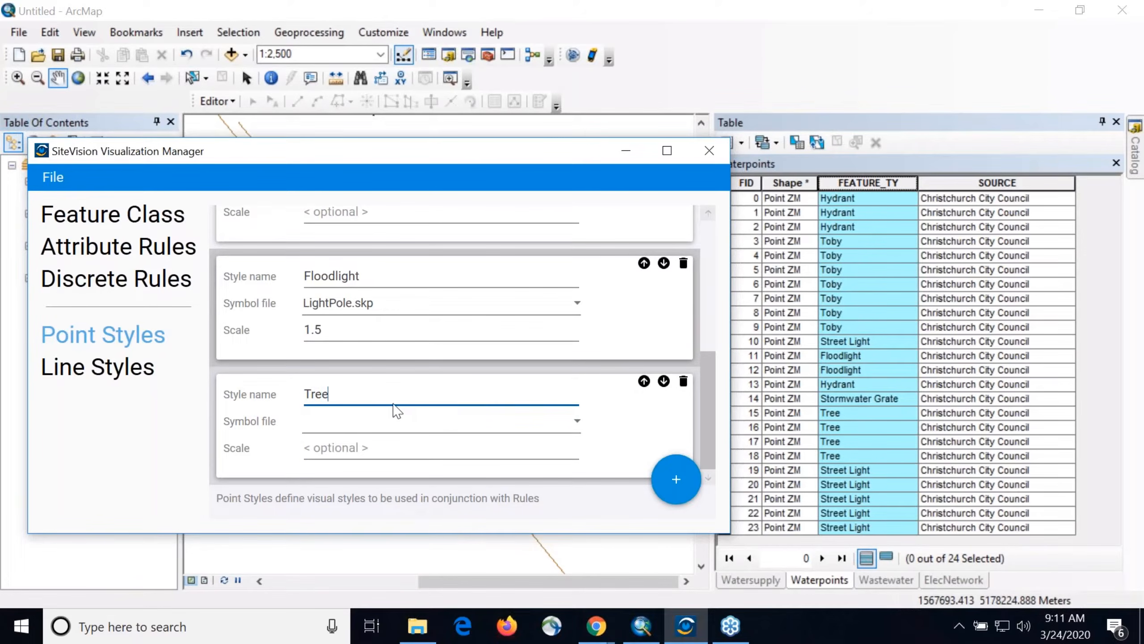
click(468, 422)
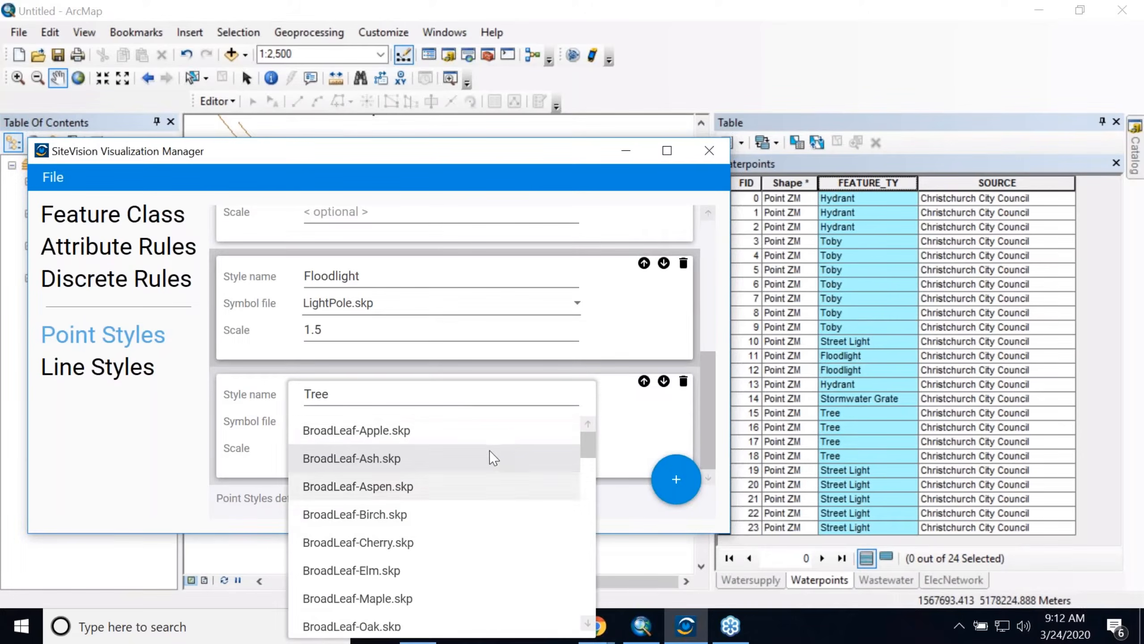
scroll(508, 516, down, 2)
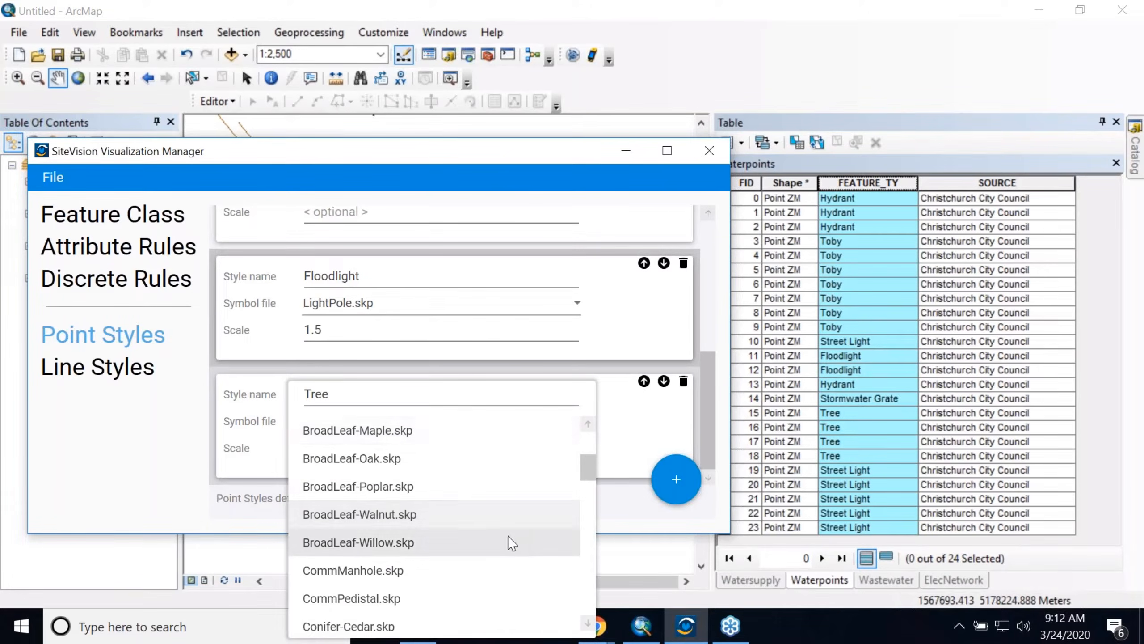
scroll(509, 537, down, 6)
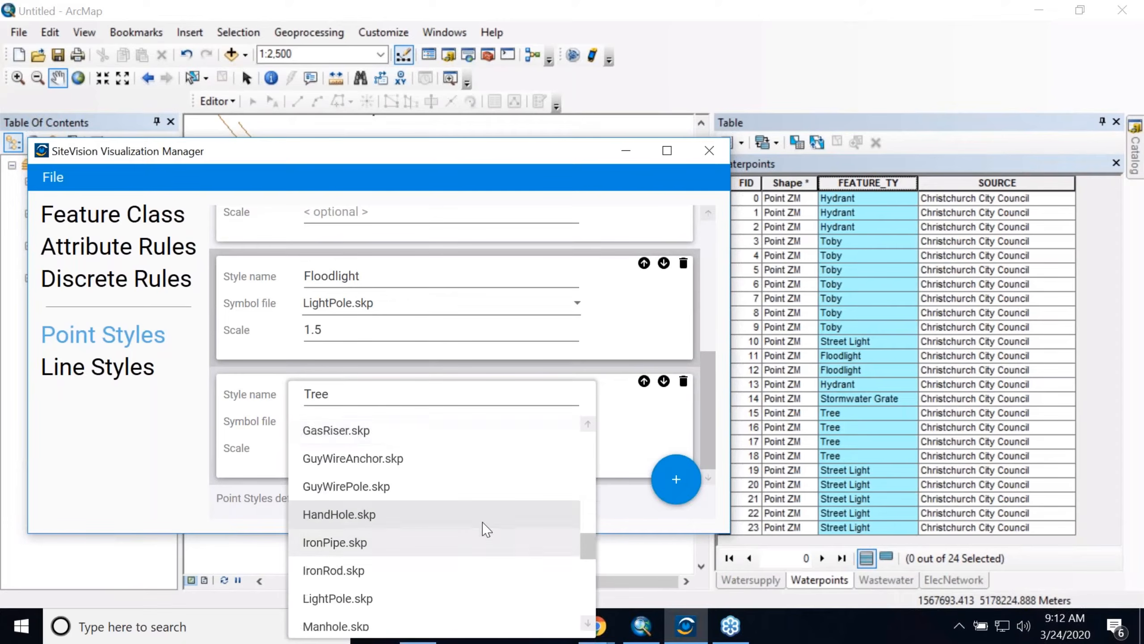
scroll(483, 525, up, 8)
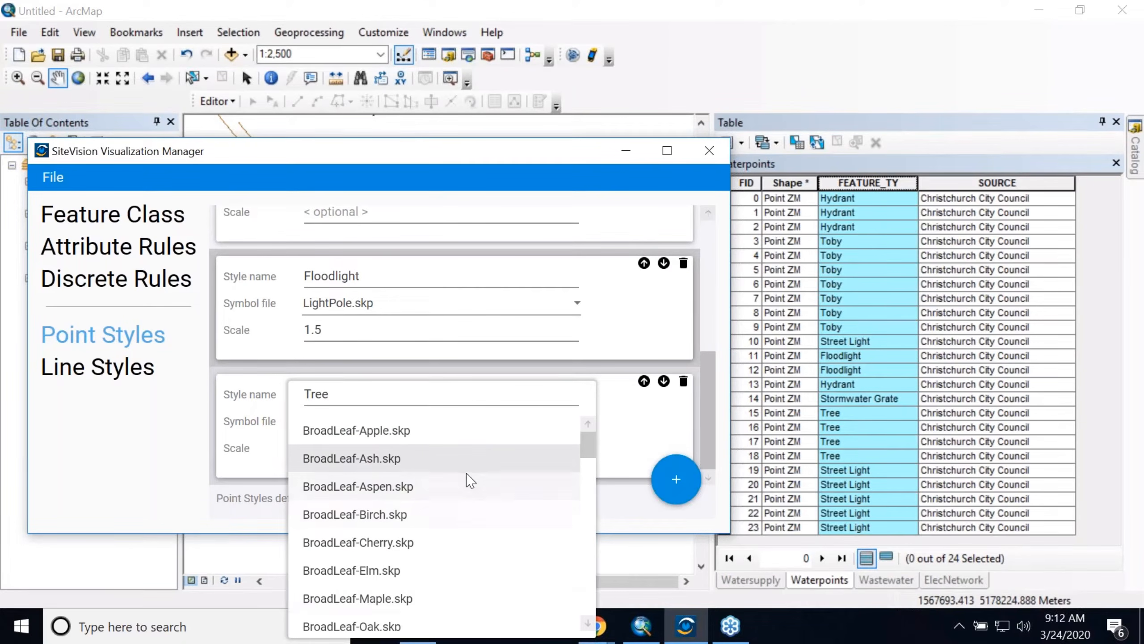
scroll(484, 559, down, 1)
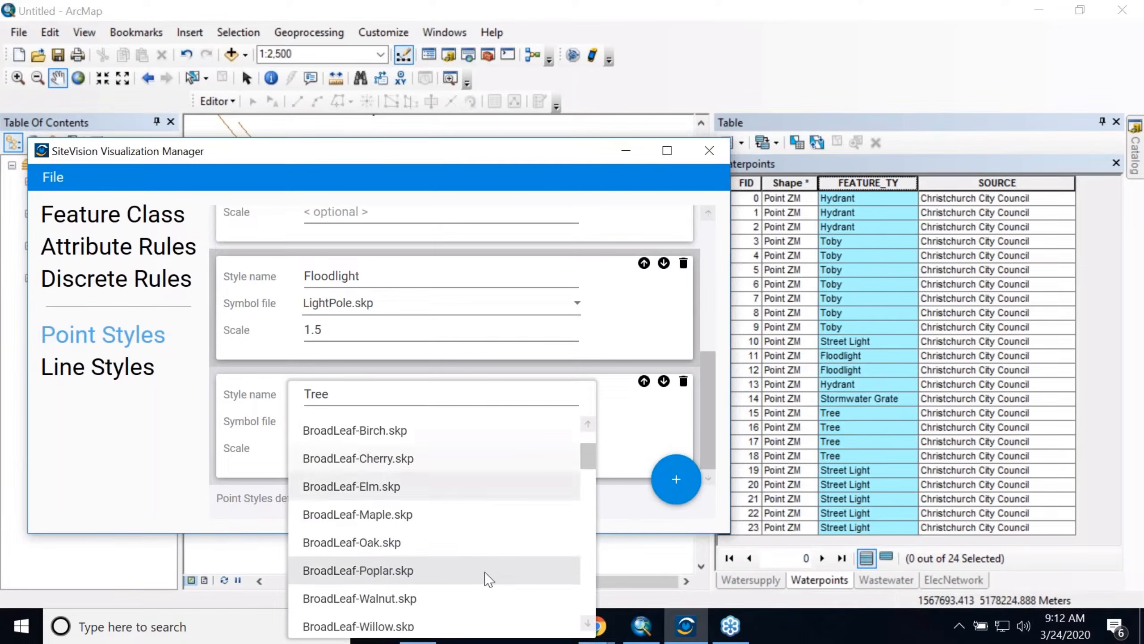
scroll(489, 579, down, 1)
click(461, 469)
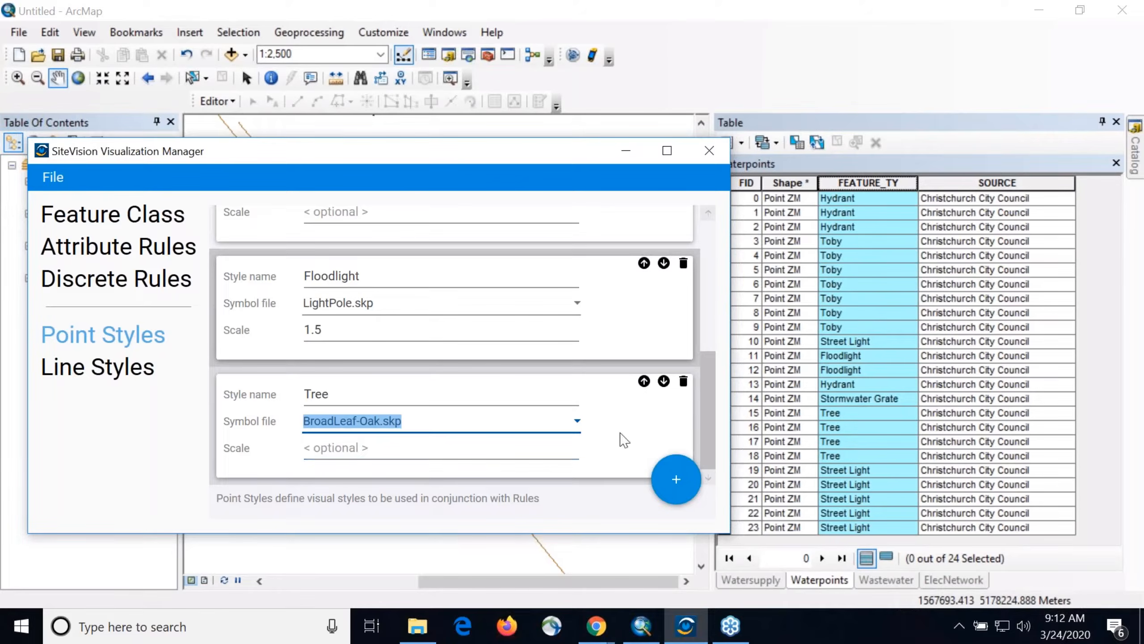
Step: Add a sixth point style named Stormwater Grate with the symbol file StormManhole.skp
click(672, 482)
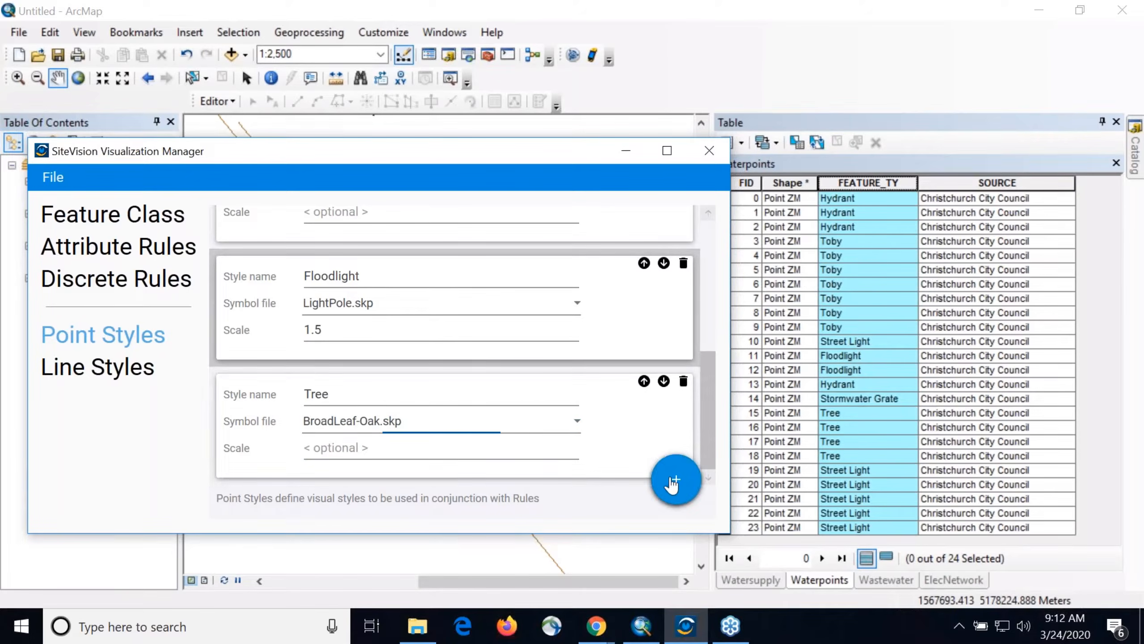
click(417, 391)
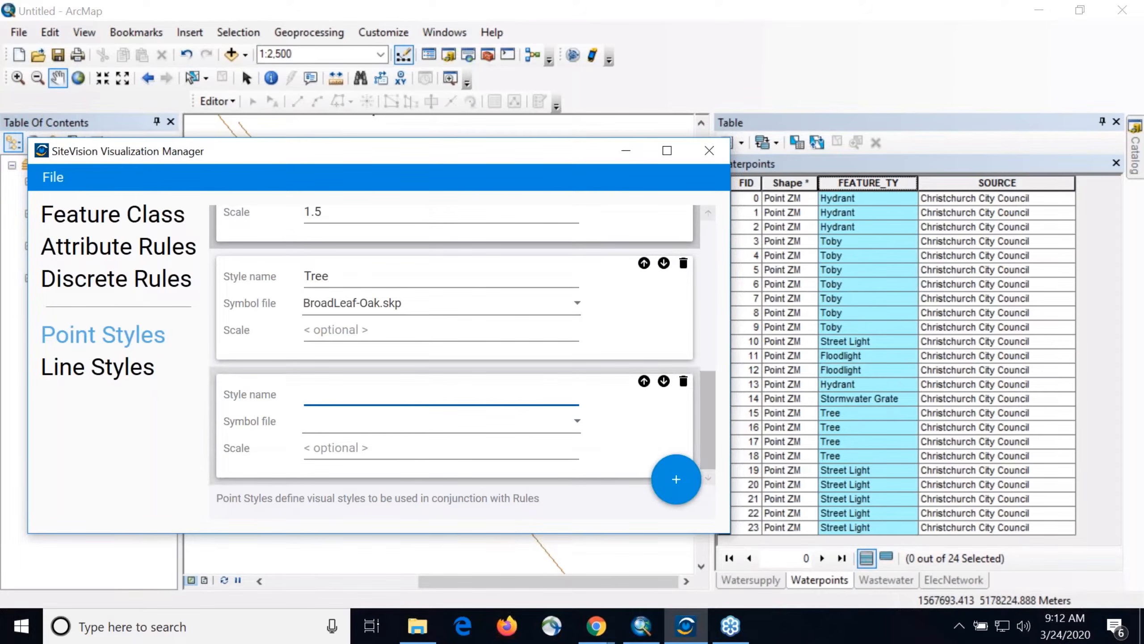
text(Stormwater Grate)
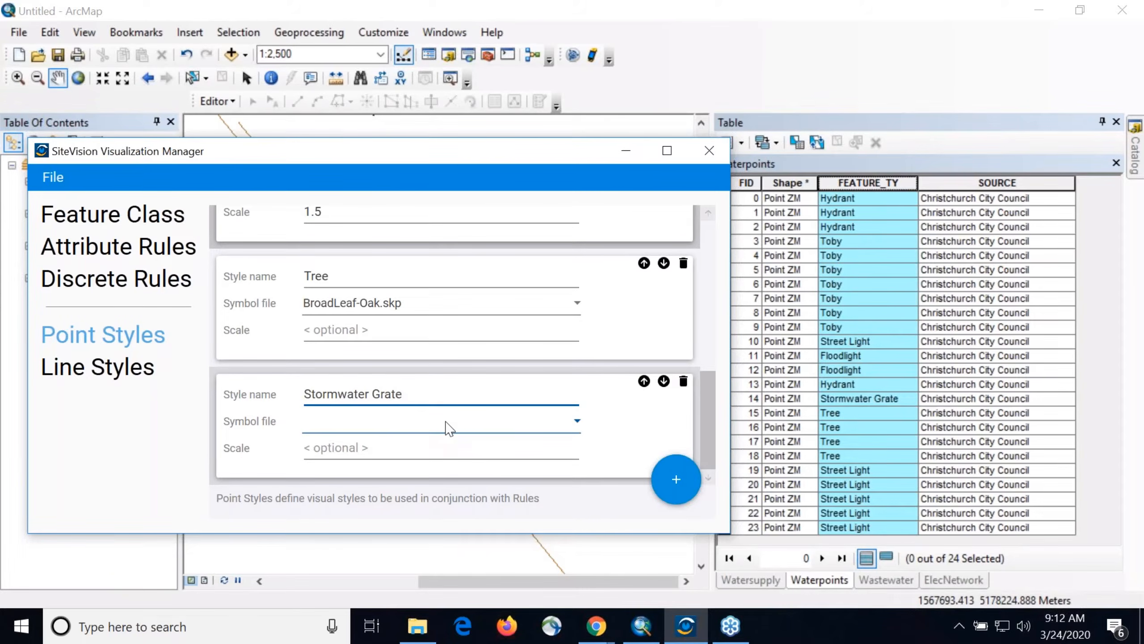
click(447, 428)
scroll(417, 514, down, 10)
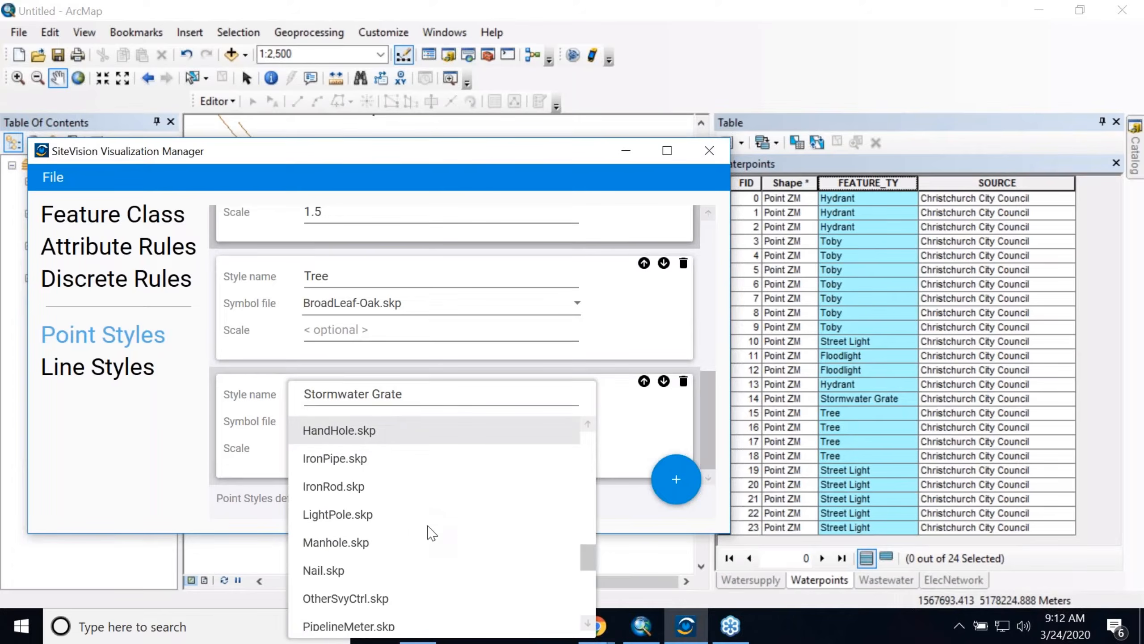
scroll(435, 536, down, 3)
click(467, 515)
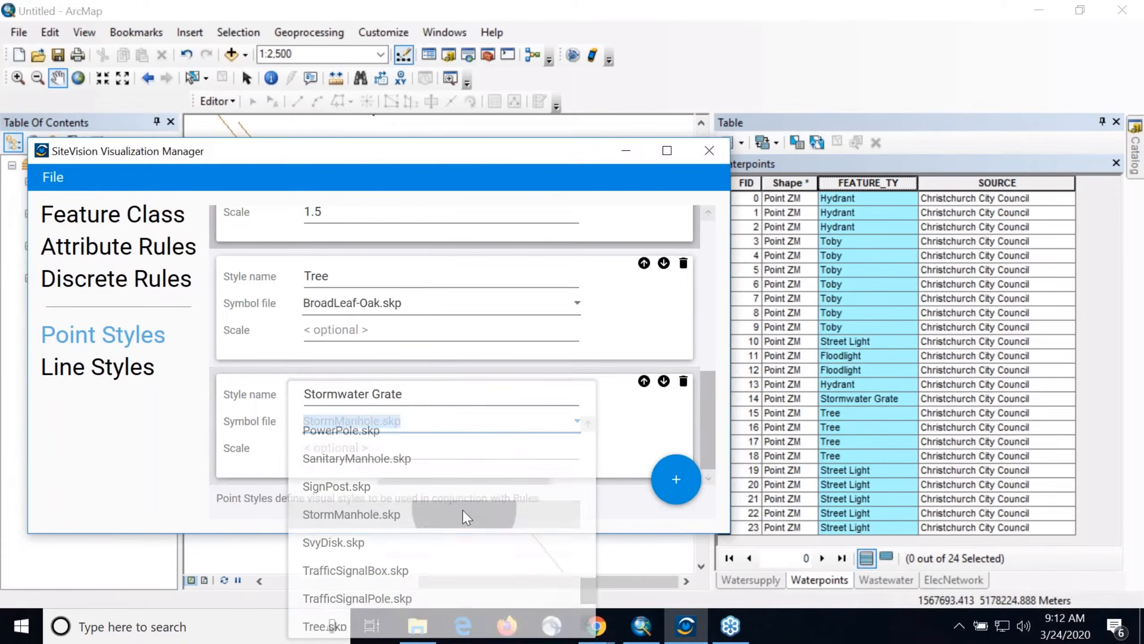
click(631, 430)
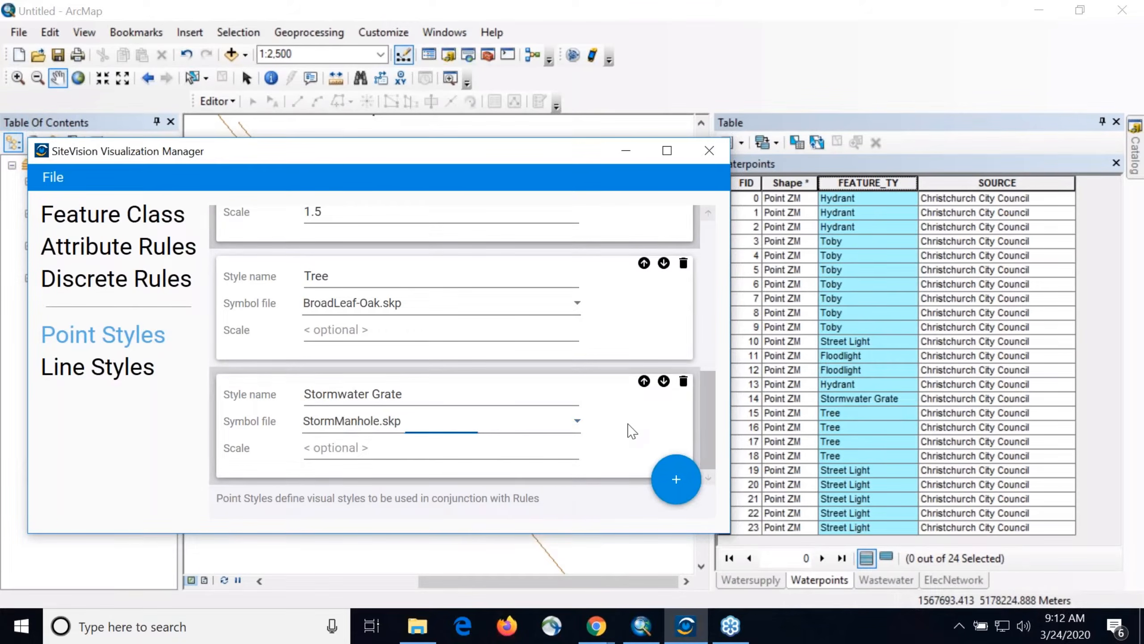
Step: Review the completed list of point styles and the defined line styles
scroll(590, 446, up, 10)
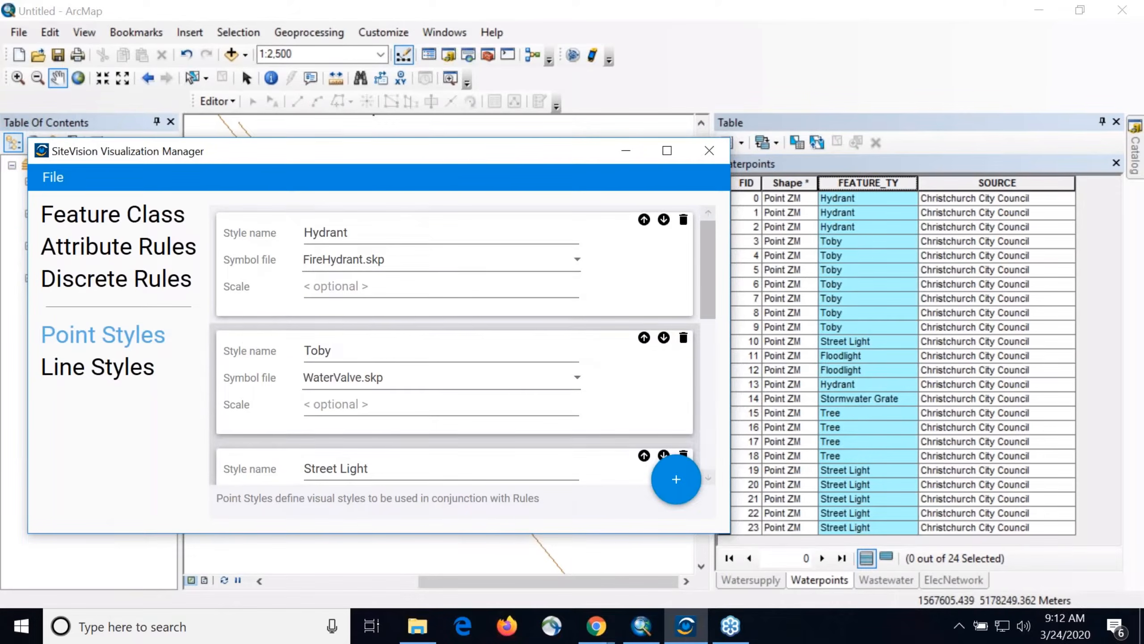
scroll(586, 450, down, 10)
click(113, 380)
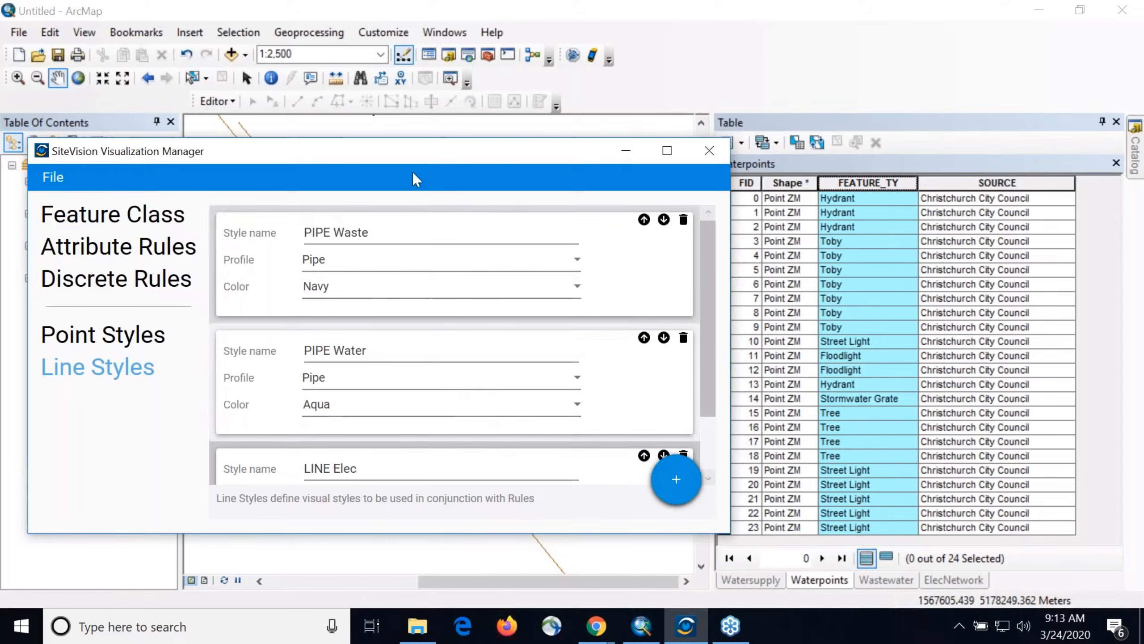
Step: Open the feature class rules and place the window clear of the map's layer list
drag(401, 149, 620, 121)
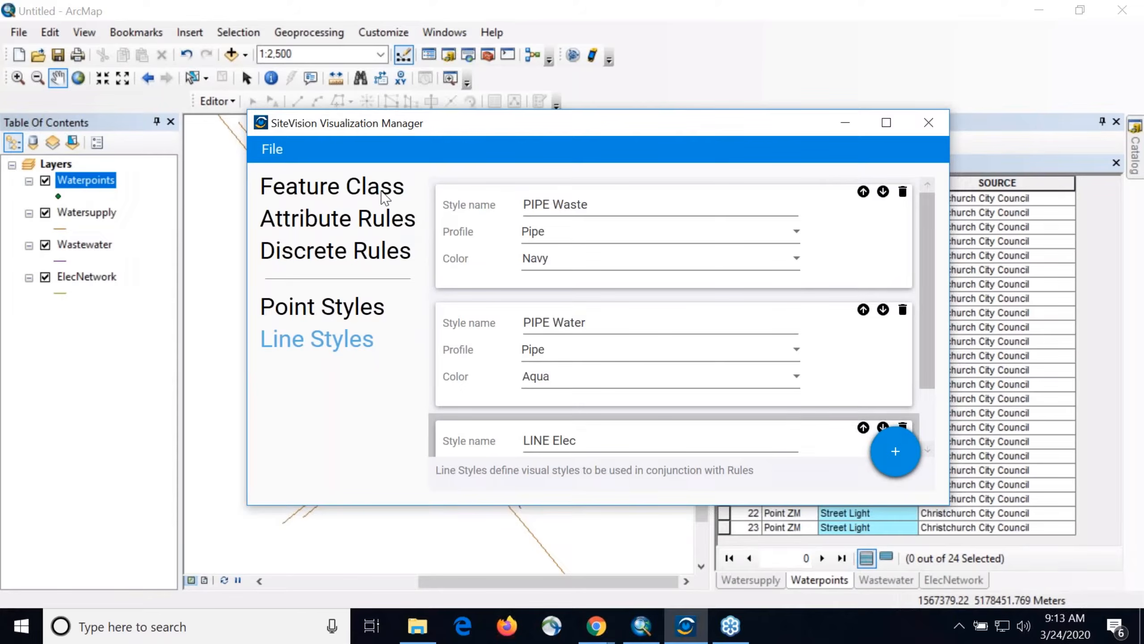
click(325, 187)
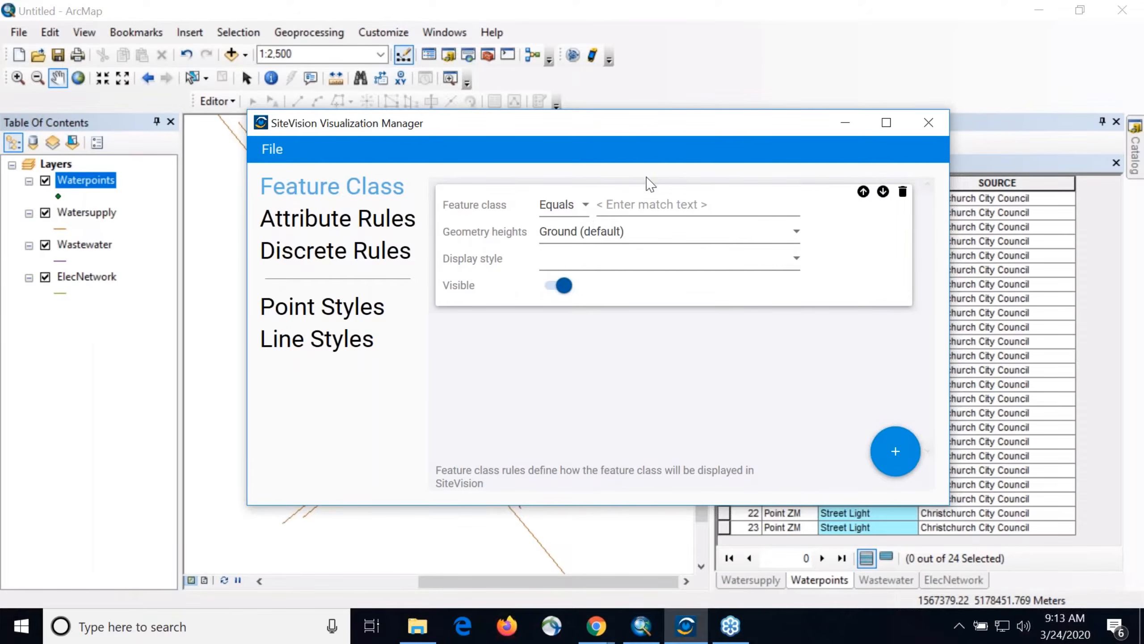
drag(654, 132, 581, 148)
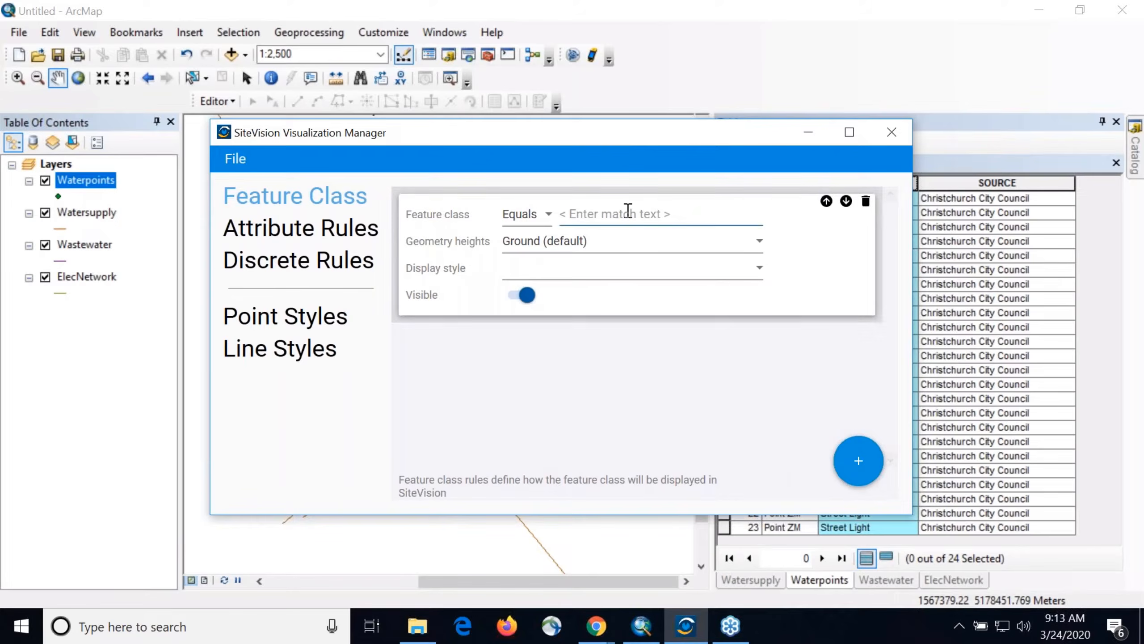
drag(705, 143, 664, 129)
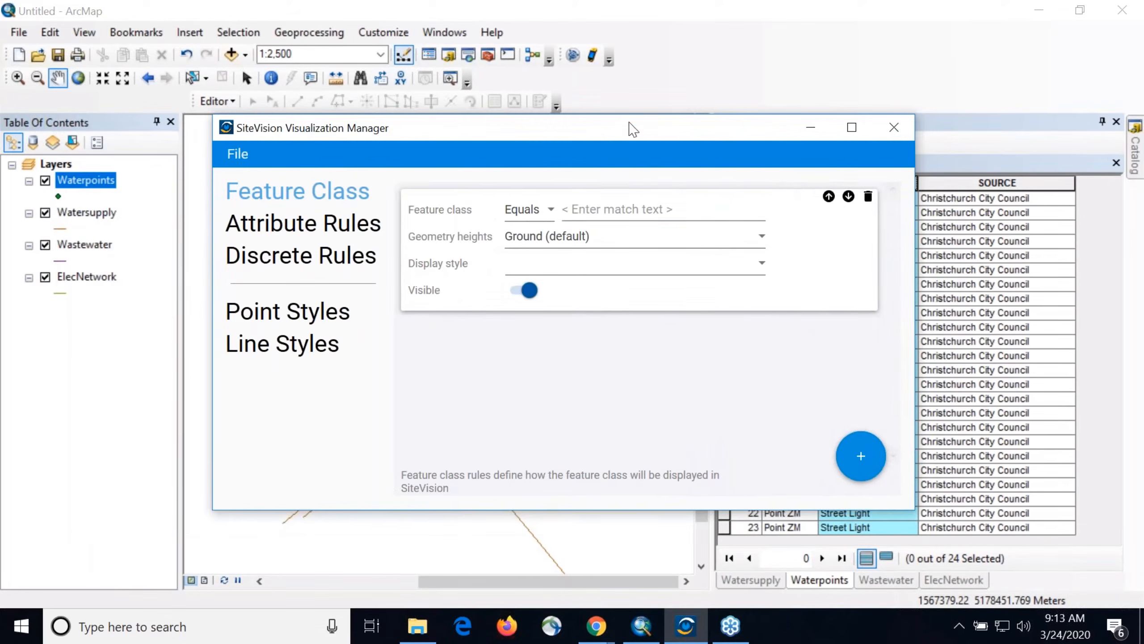
Step: Set the first feature class rule to match the text Watersupply
click(612, 221)
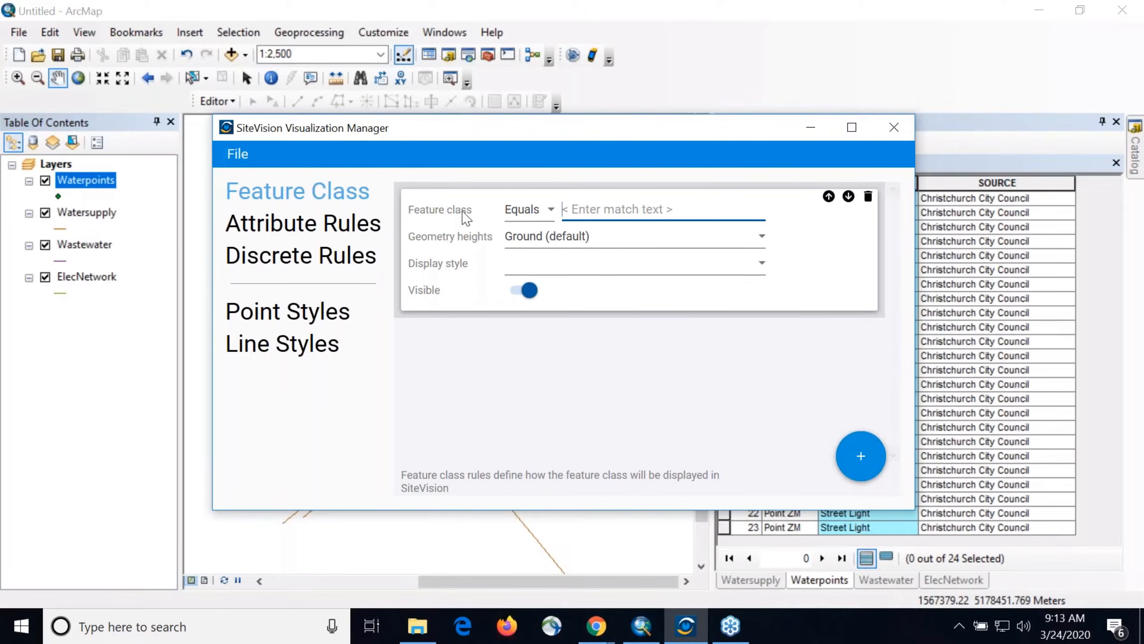
text(Water)
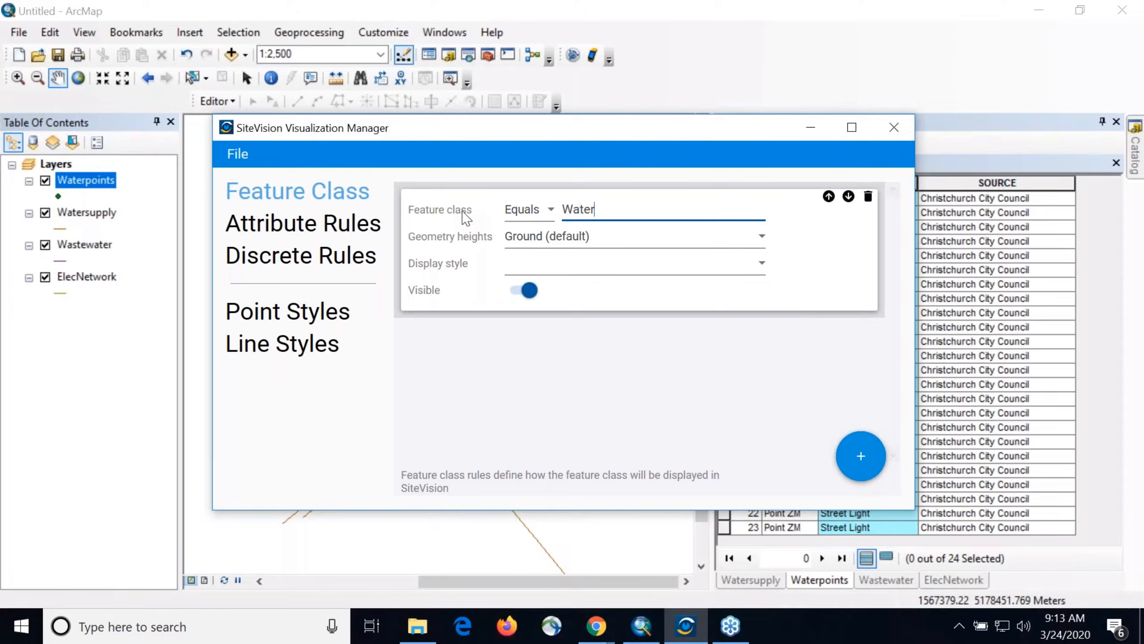
text(supply)
Step: Change the feature class rule to match names that contain Water
click(523, 211)
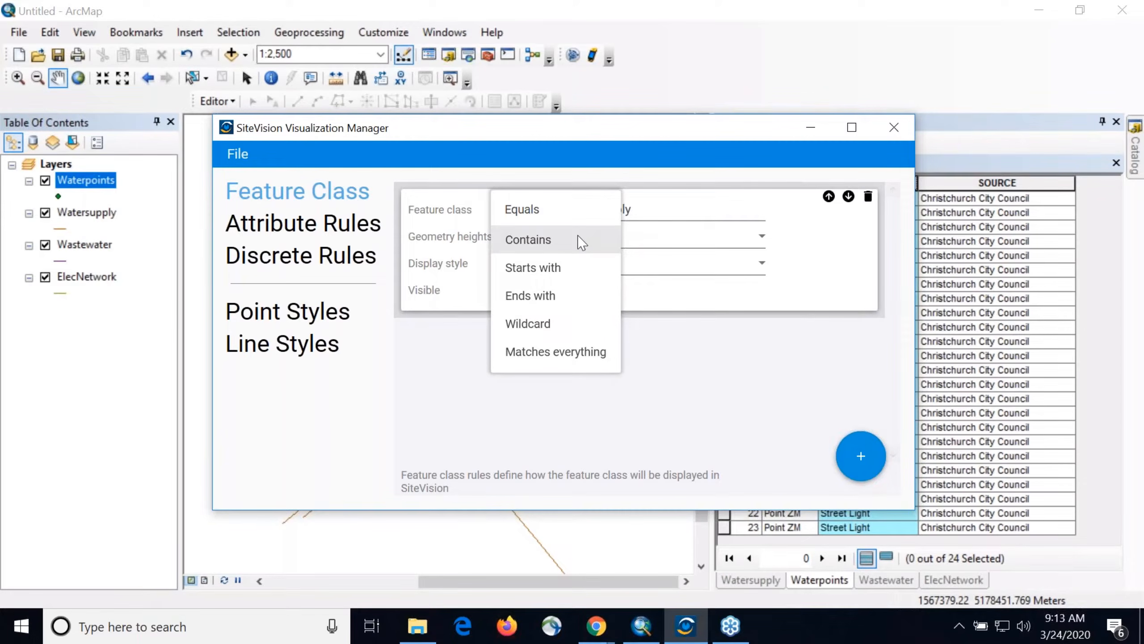
click(509, 240)
drag(642, 210, 606, 209)
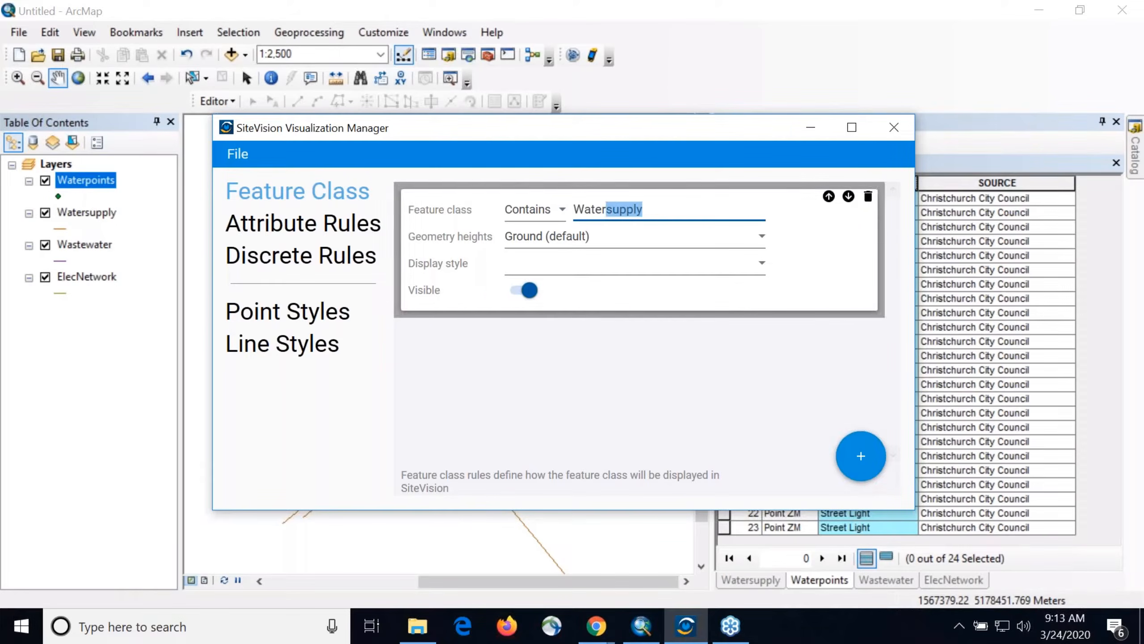
key(BackSpace)
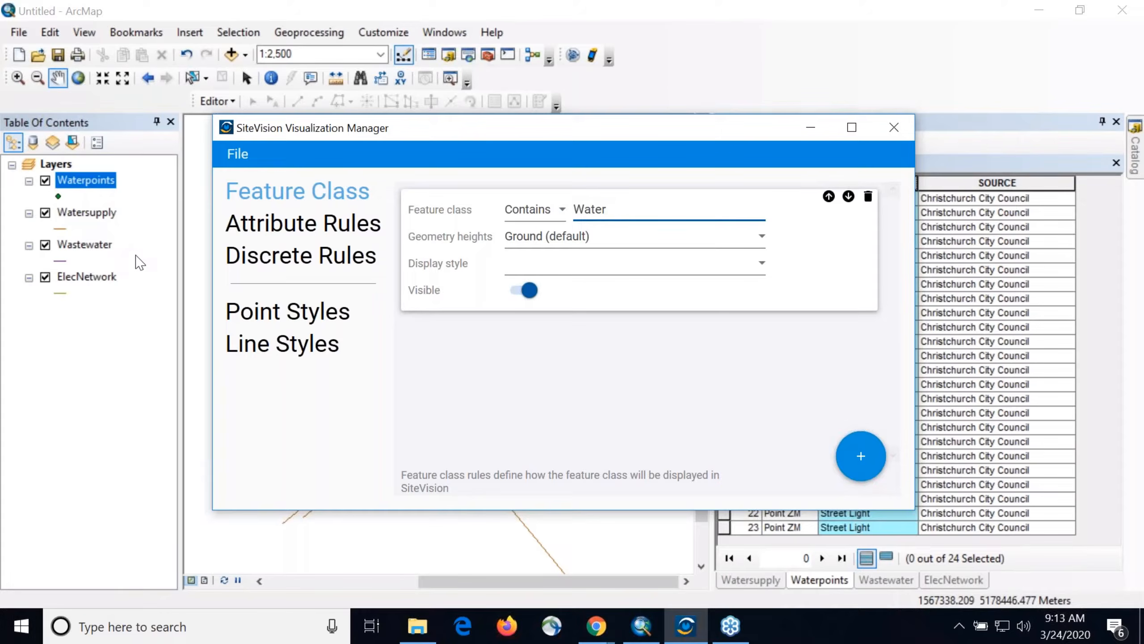
Step: Change the feature class rule to Equals Waterpoints, with geometry heights set to Ground (default)
click(561, 213)
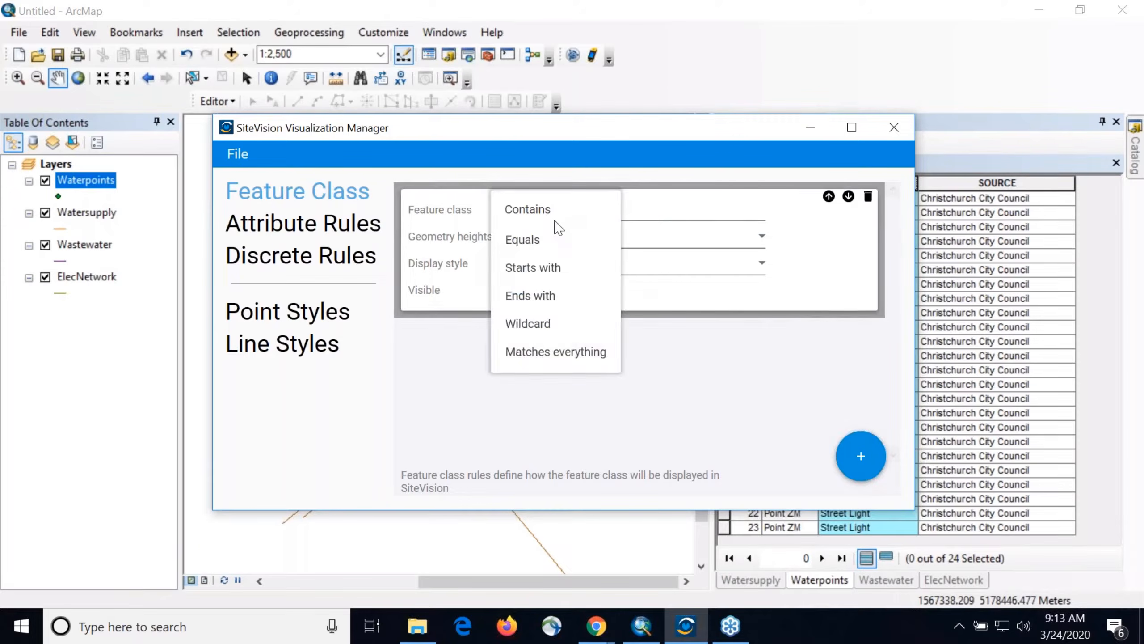
click(549, 246)
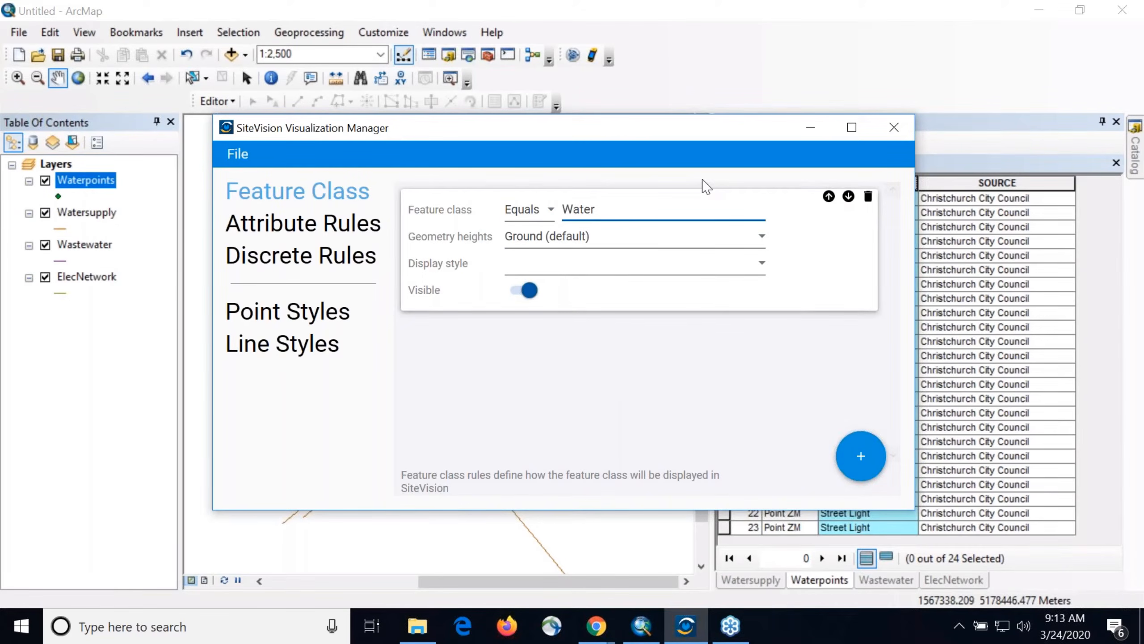
text(s)
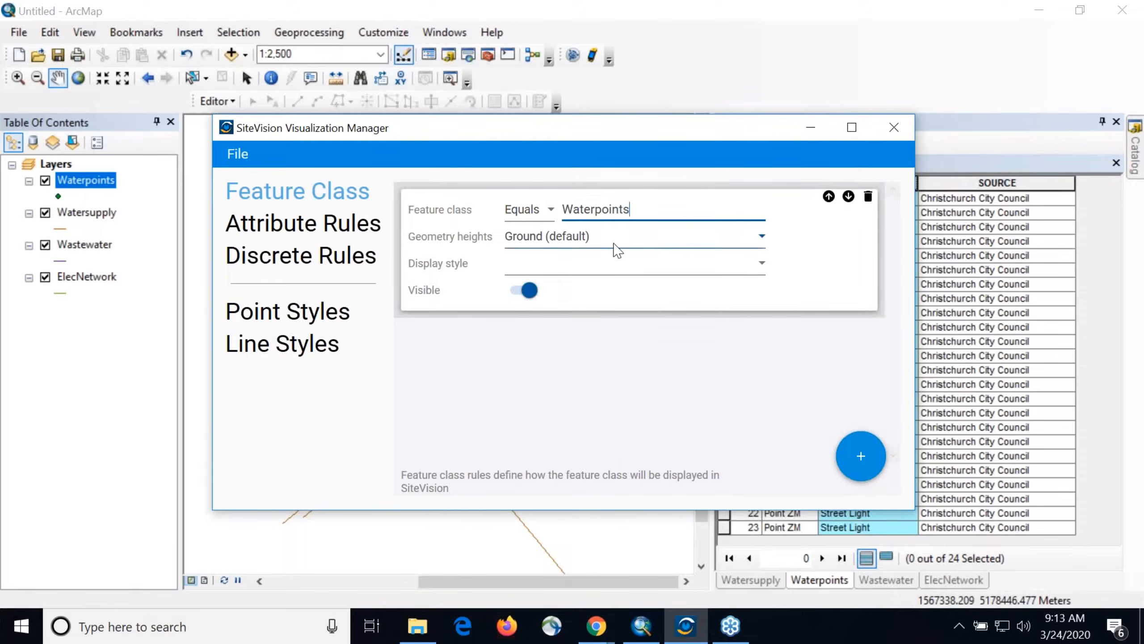
click(615, 243)
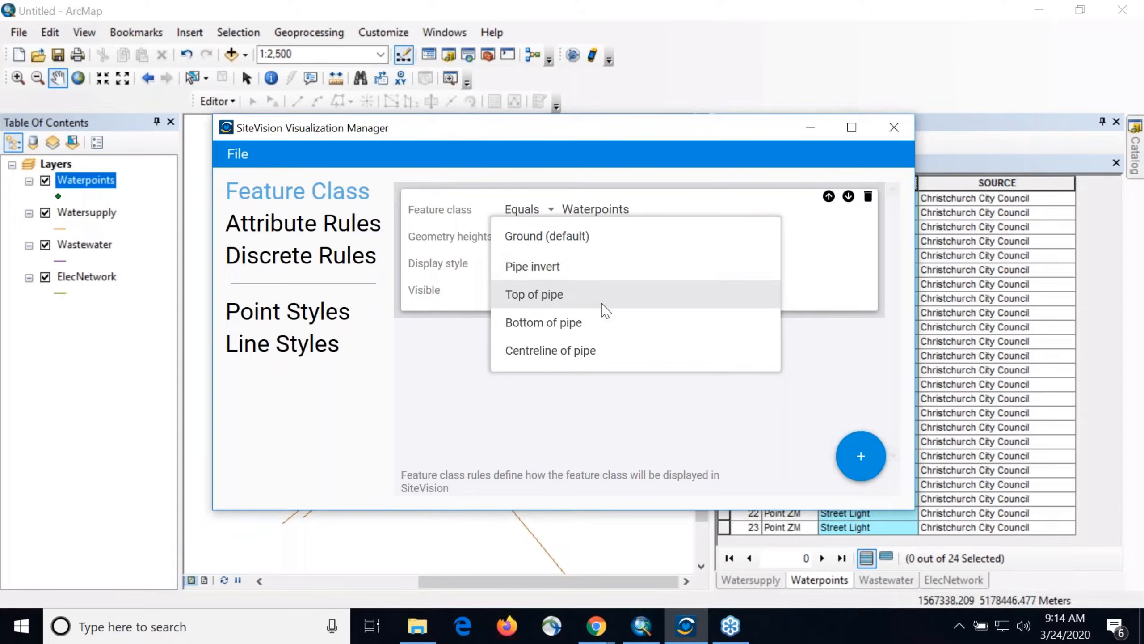
click(579, 238)
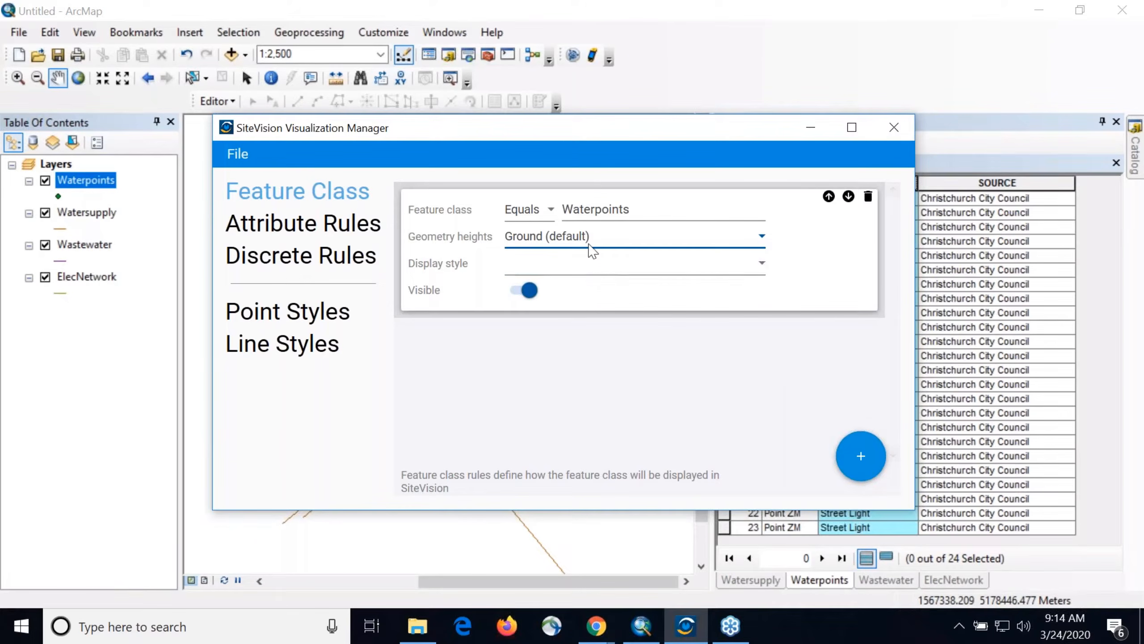
Step: Check the defined line styles and change the feature class rule's match text to Watersupply
click(298, 341)
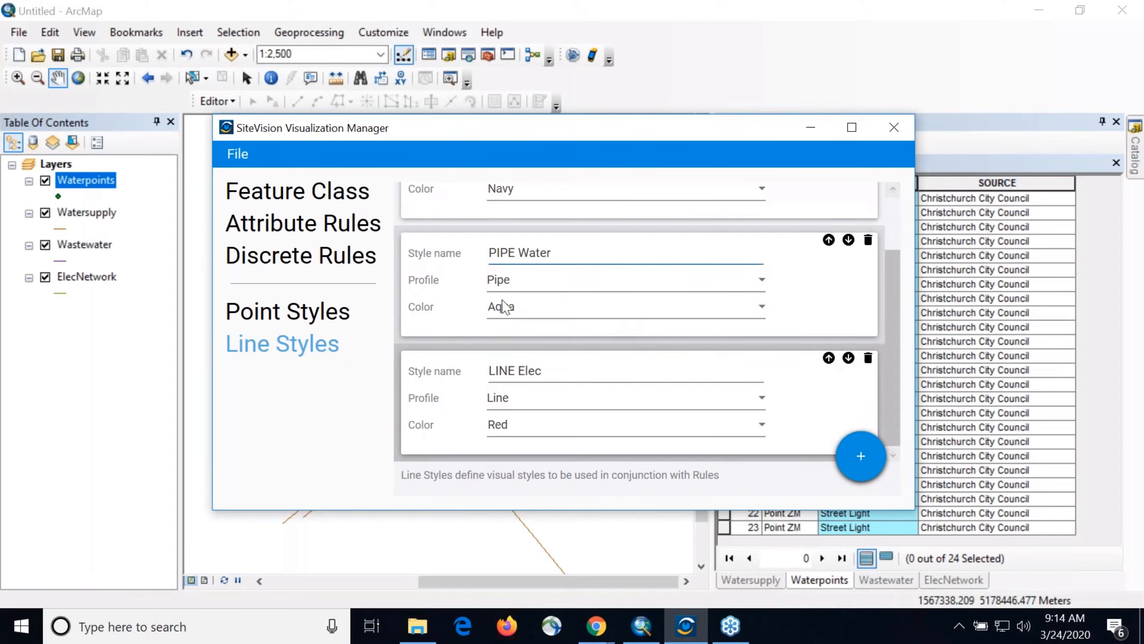
scroll(450, 307, up, 2)
scroll(460, 389, down, 2)
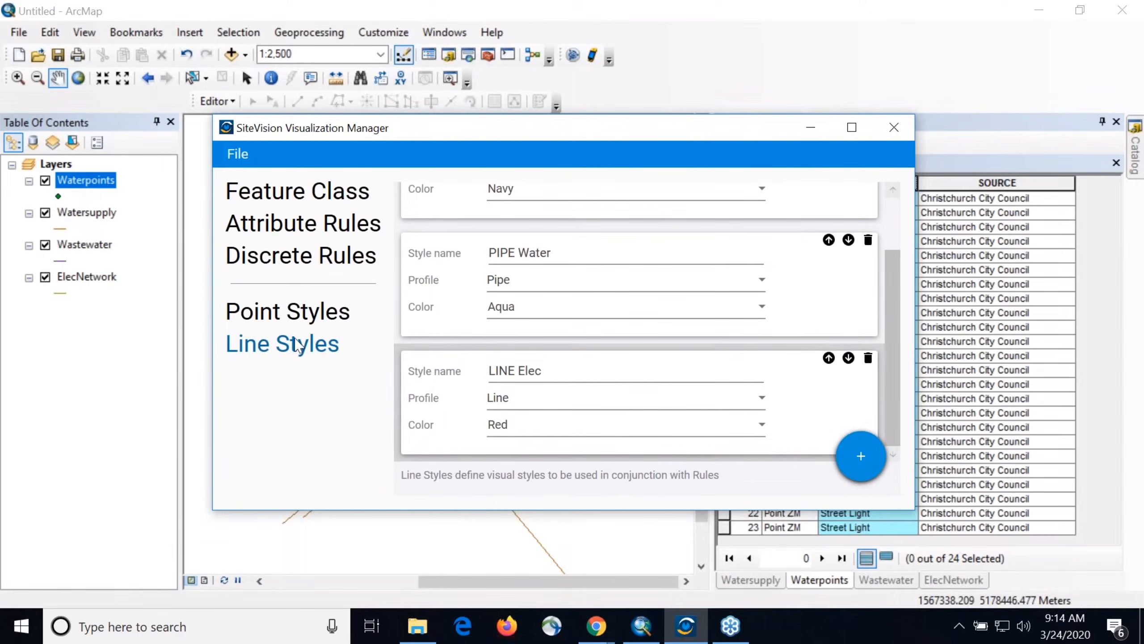
click(314, 194)
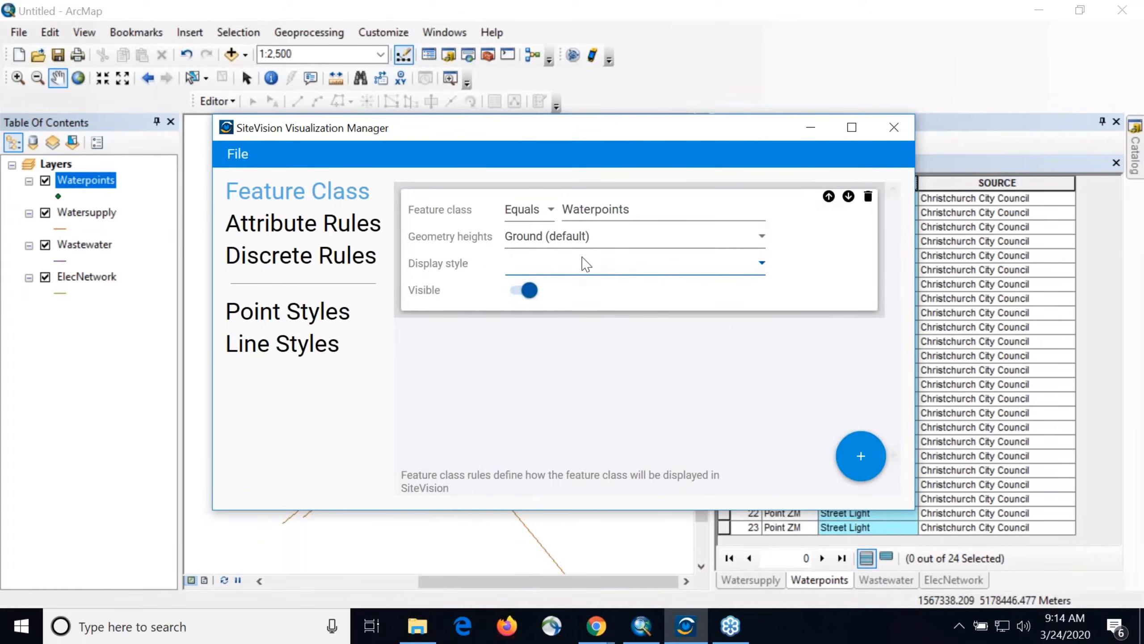
click(664, 206)
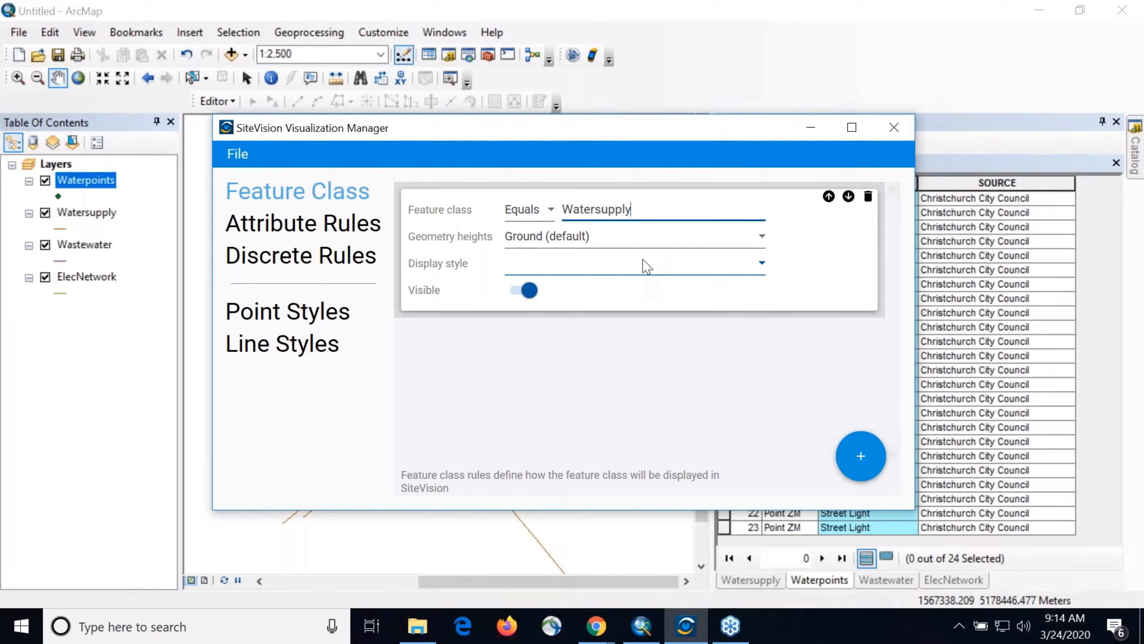
Step: Set the display style of the Watersupply feature class rule to PIPE Water
click(679, 257)
click(680, 269)
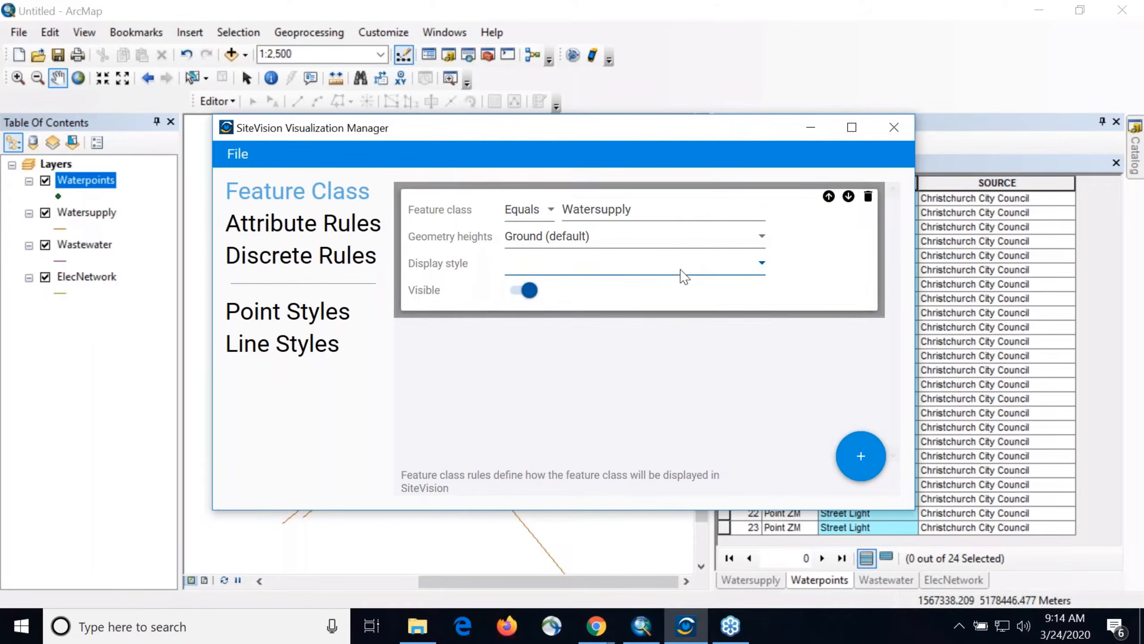
click(716, 259)
scroll(694, 334, down, 15)
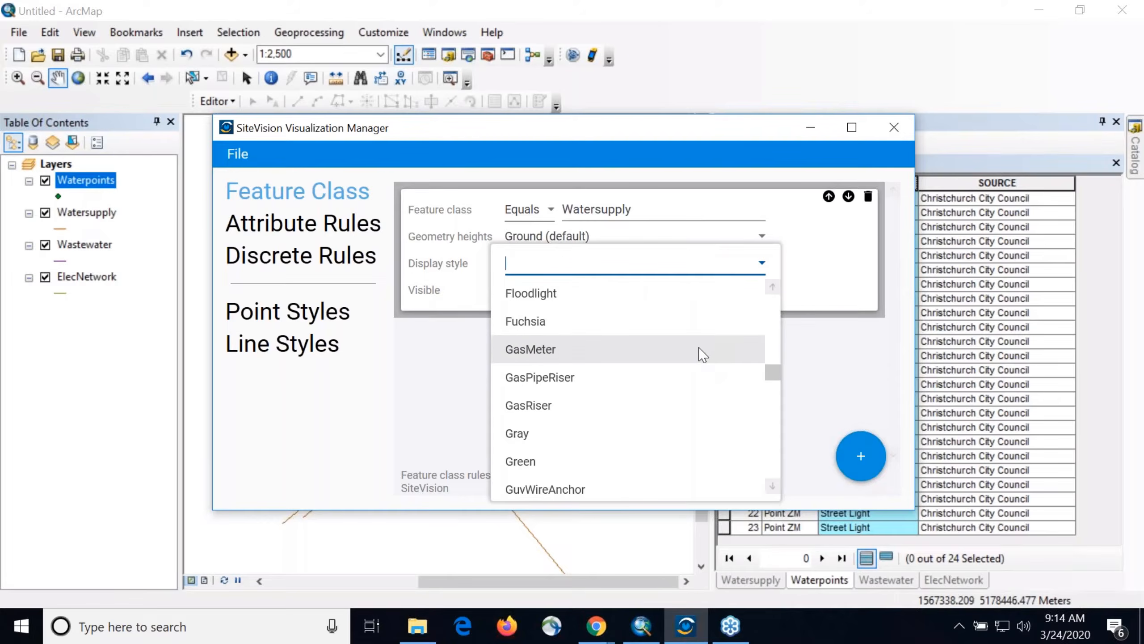
scroll(696, 354, down, 1)
scroll(695, 356, down, 4)
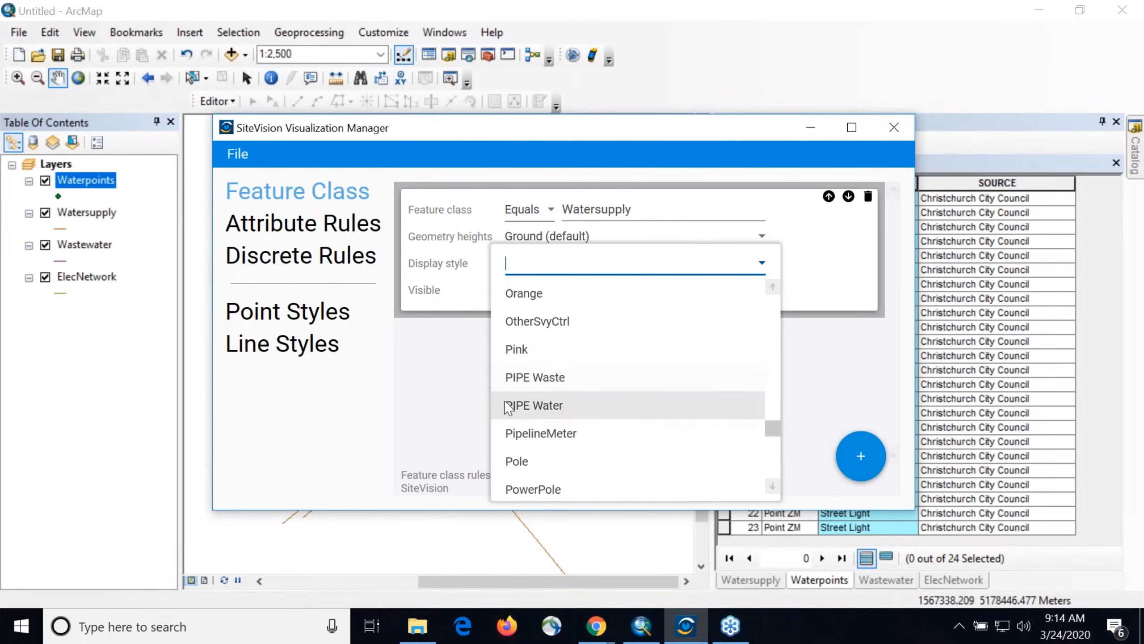
click(557, 404)
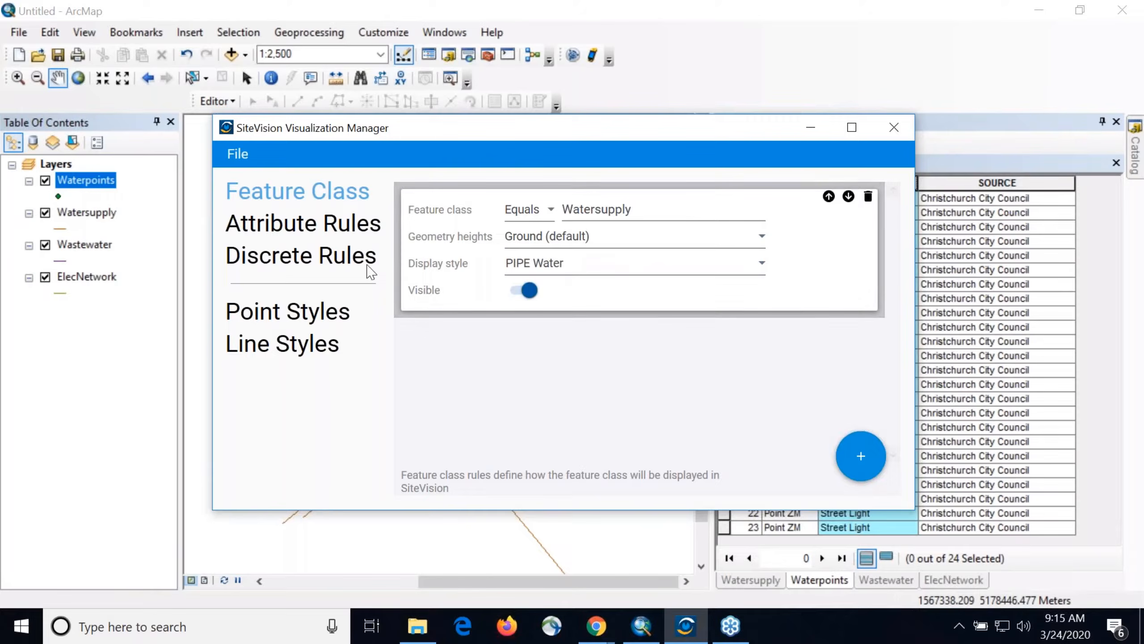
Step: Check the PIPE Water line style definition, and switch the Watersupply rule's visibility off and back on
click(336, 345)
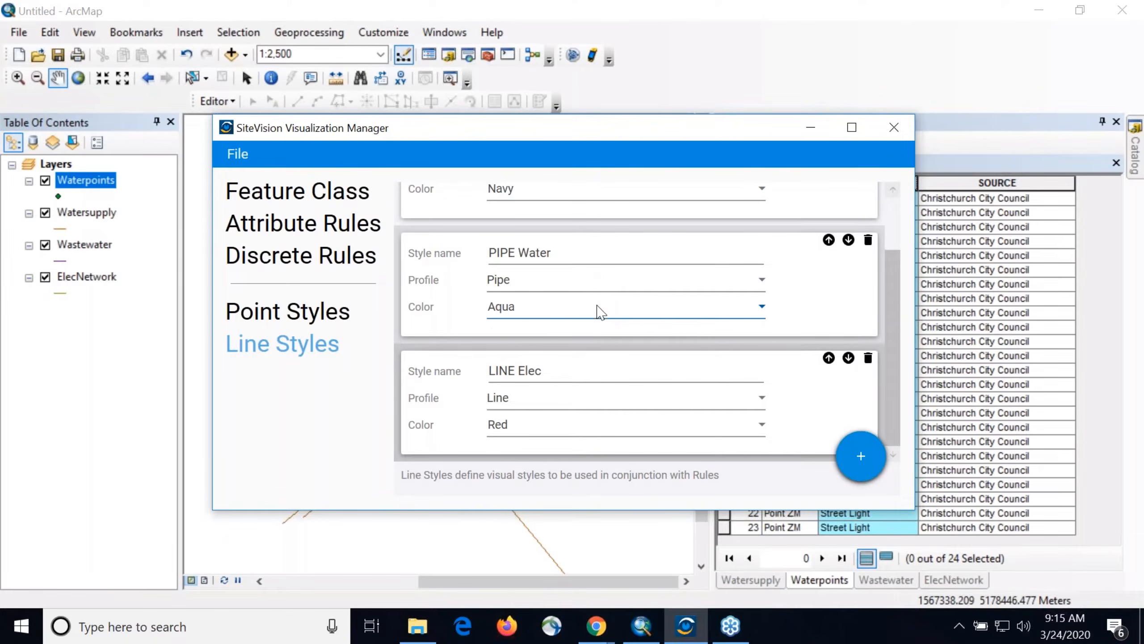
click(291, 207)
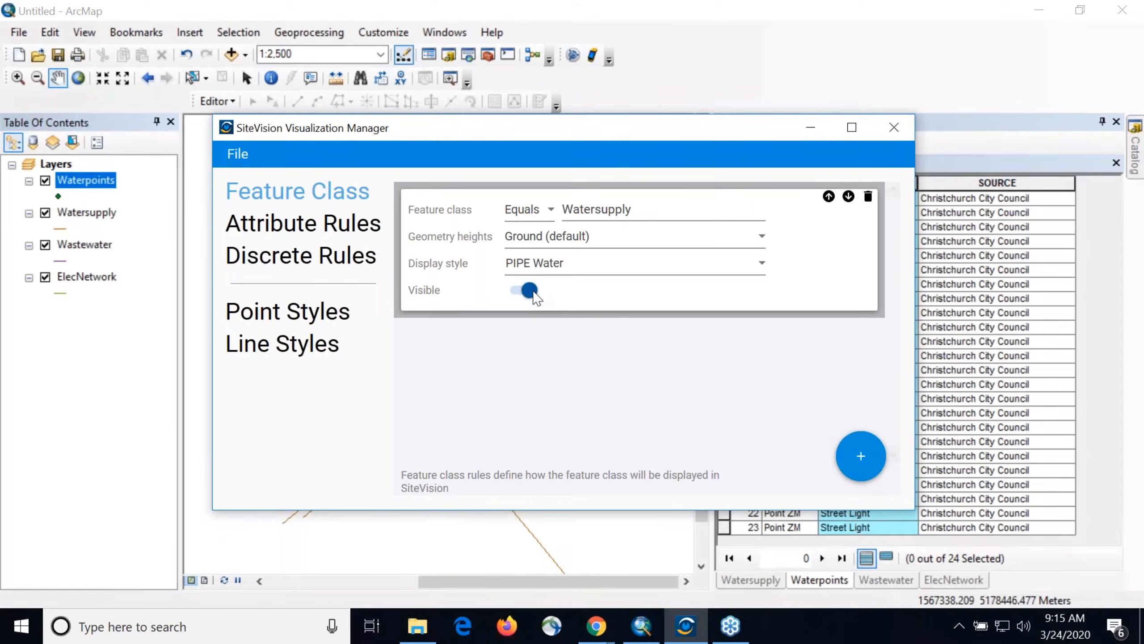
click(528, 296)
click(523, 299)
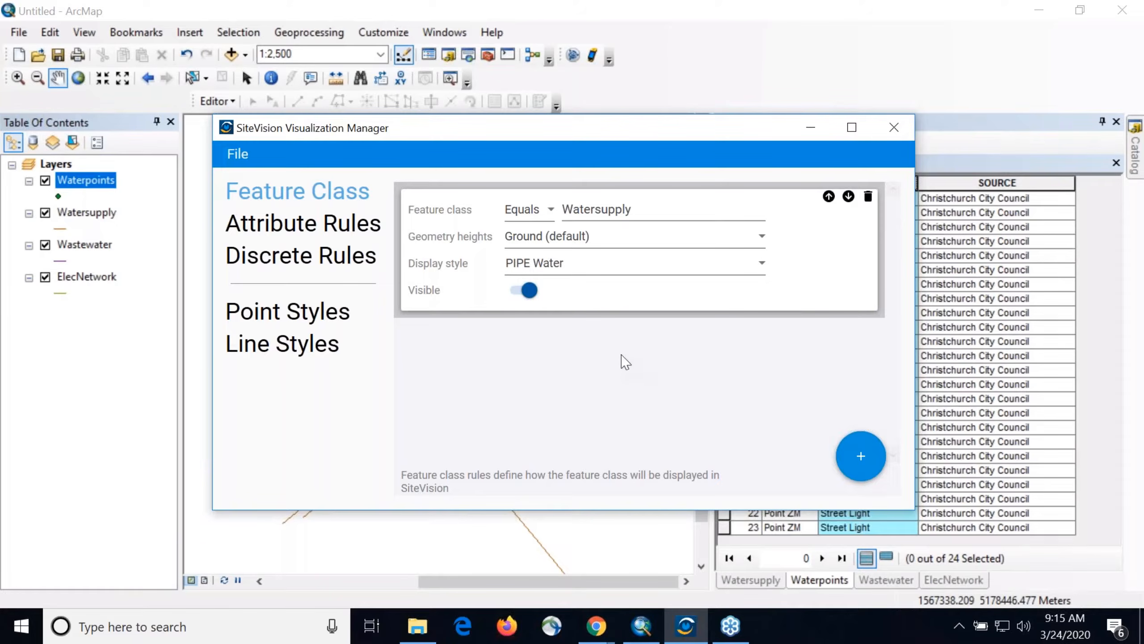
Step: Add a second feature class rule that Equals Wastewater and uses the PIPE Waste display style
click(861, 455)
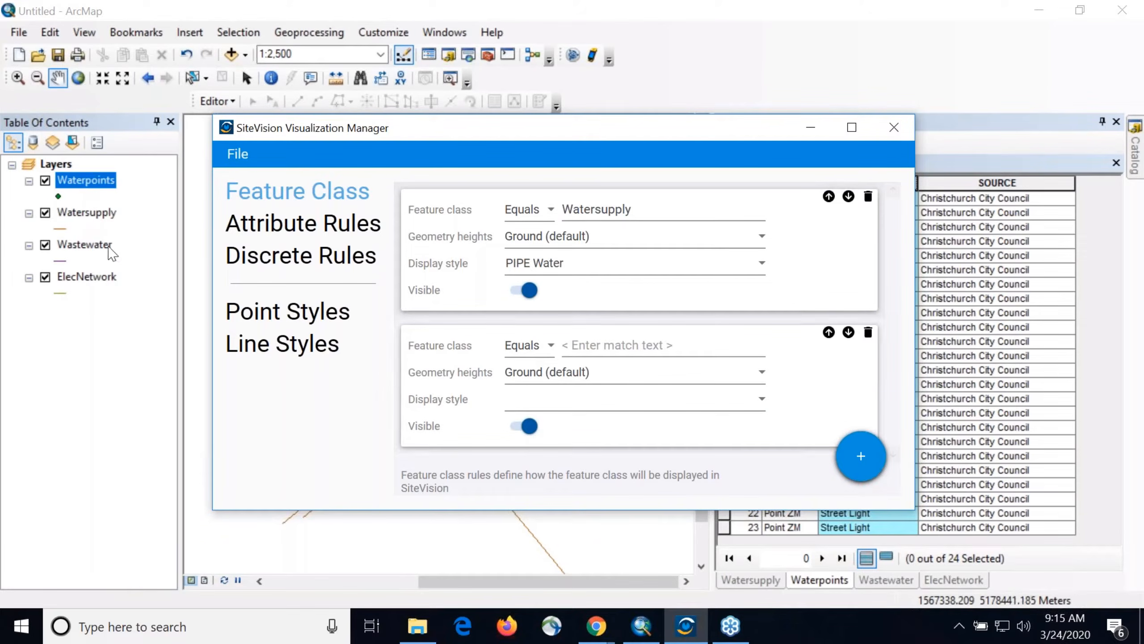
click(597, 344)
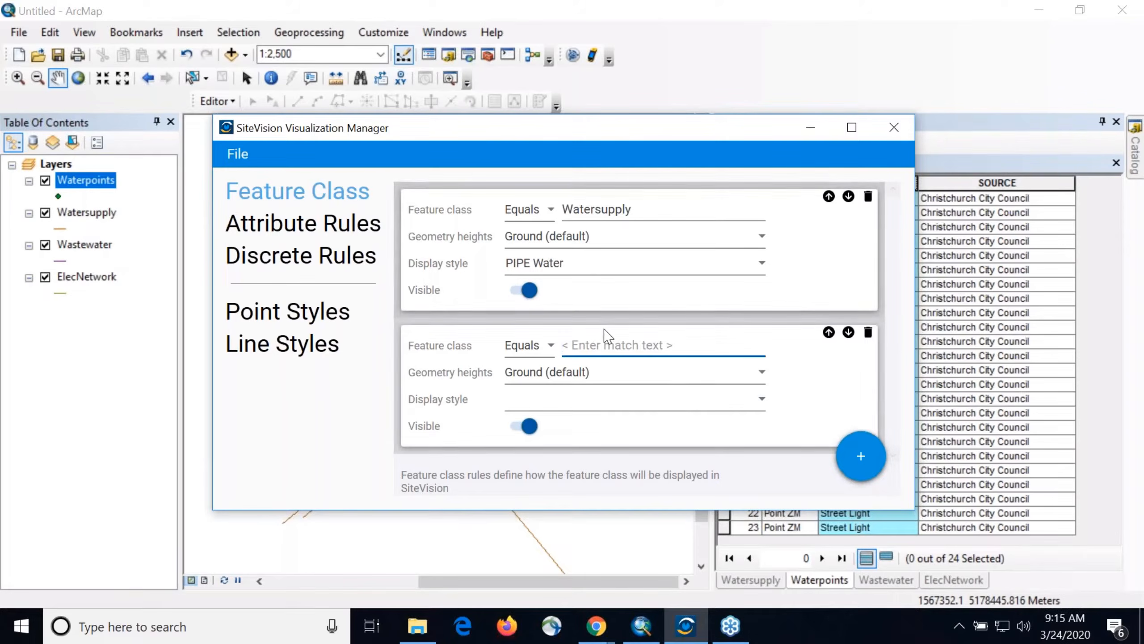
text(Wastewater)
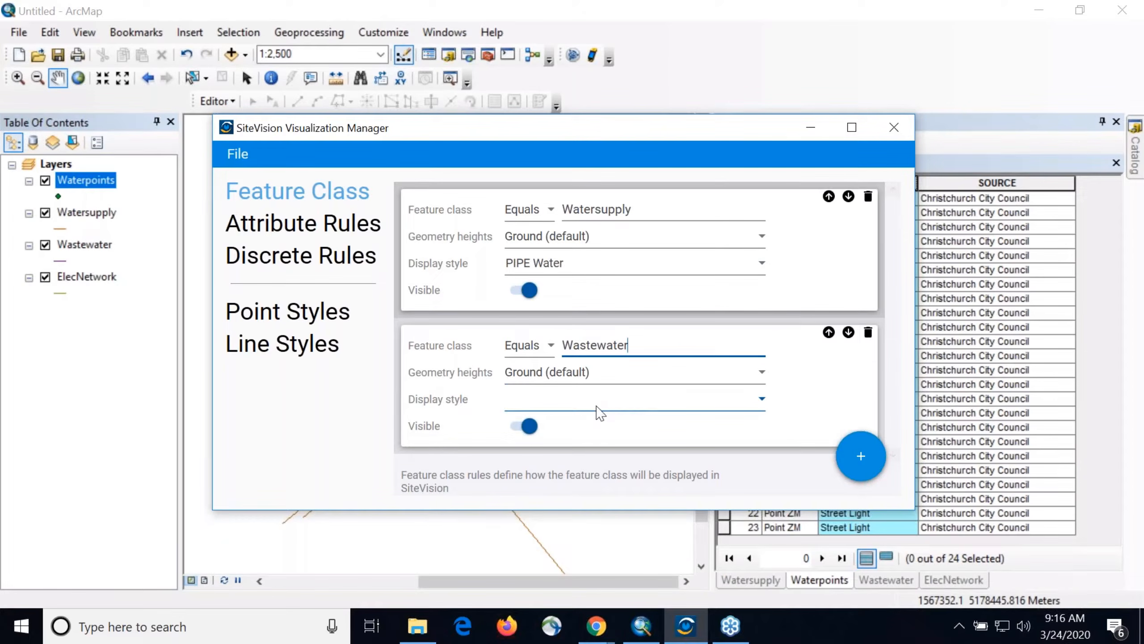
click(685, 400)
scroll(649, 494, down, 5)
scroll(649, 495, down, 9)
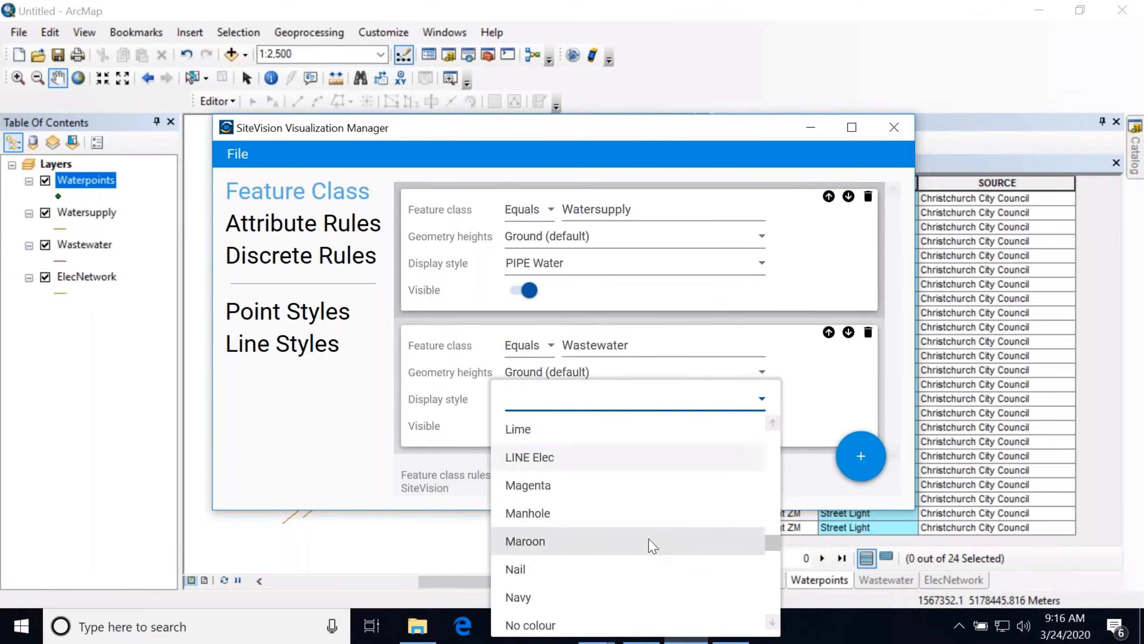
click(670, 432)
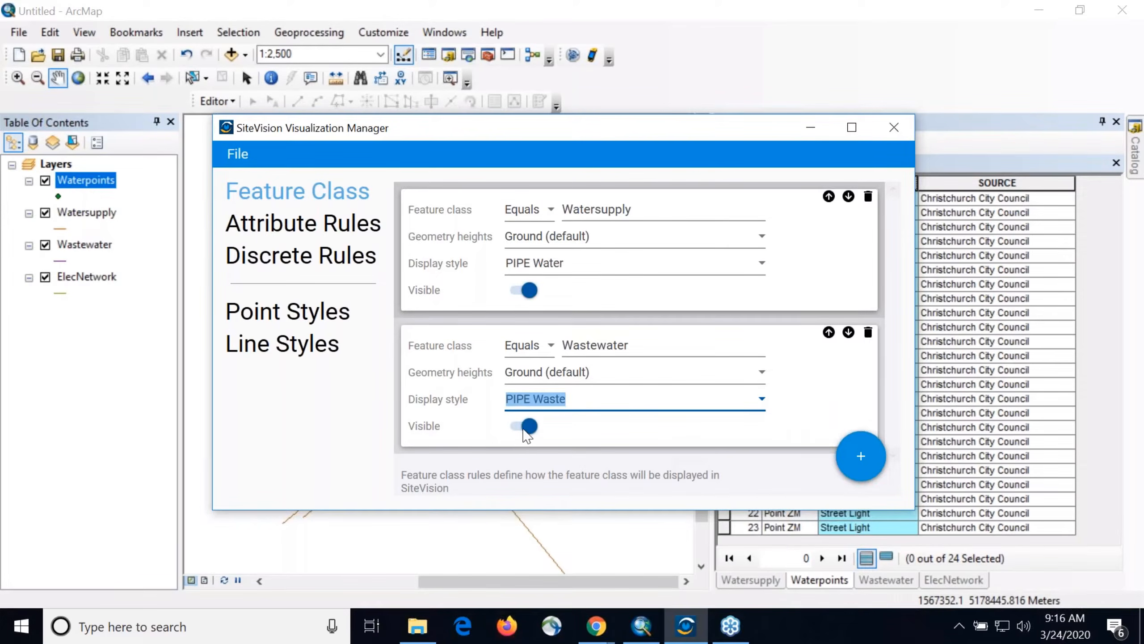
Step: Add a third feature class rule that Equals ElecNetwork, with geometry heights Ground (default) and display style LINE Elec
click(856, 455)
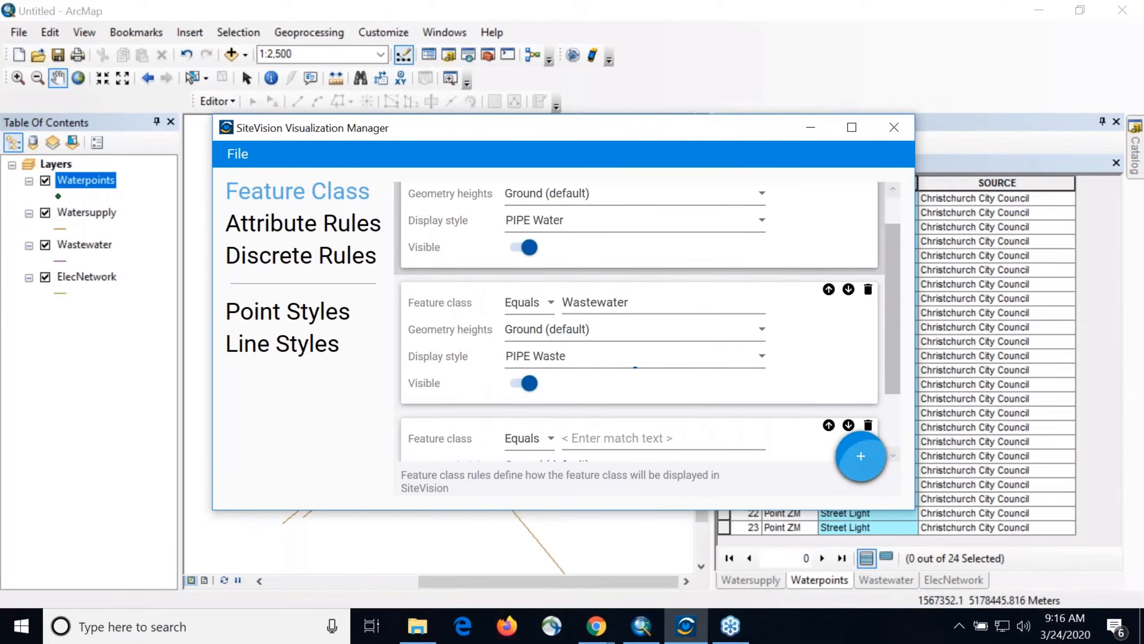
click(616, 354)
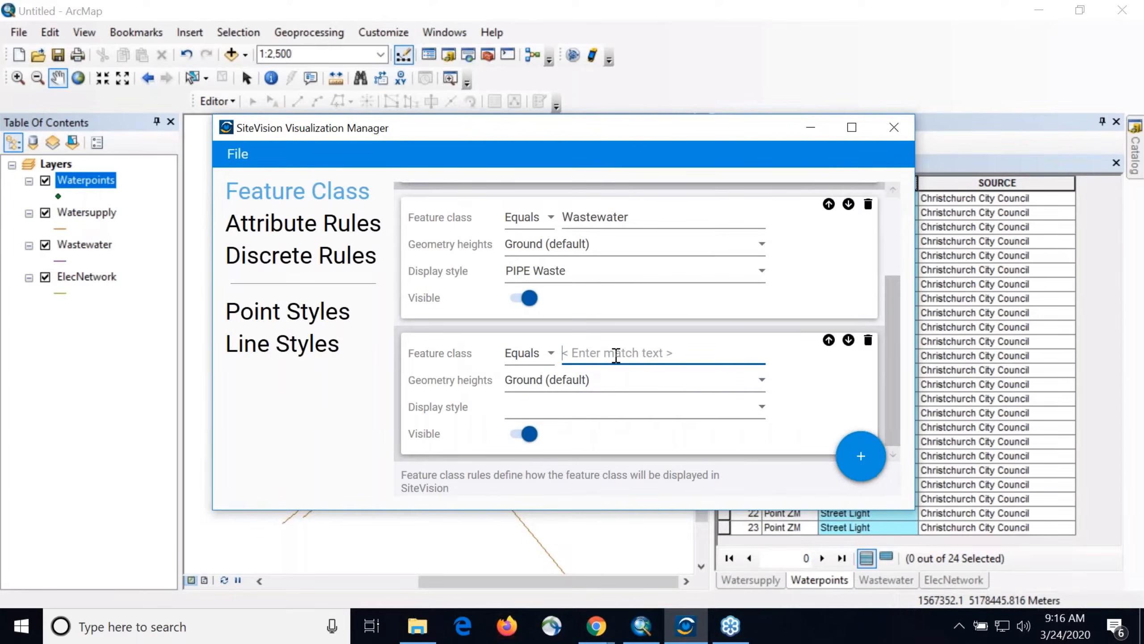
text(ElecNetwork)
click(506, 383)
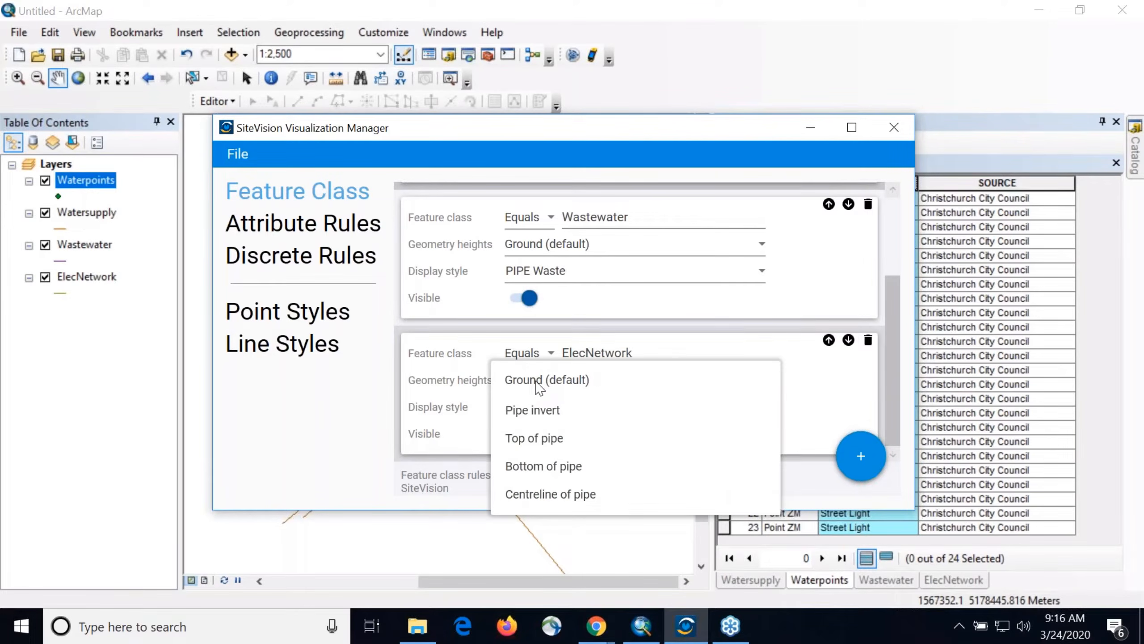
click(540, 386)
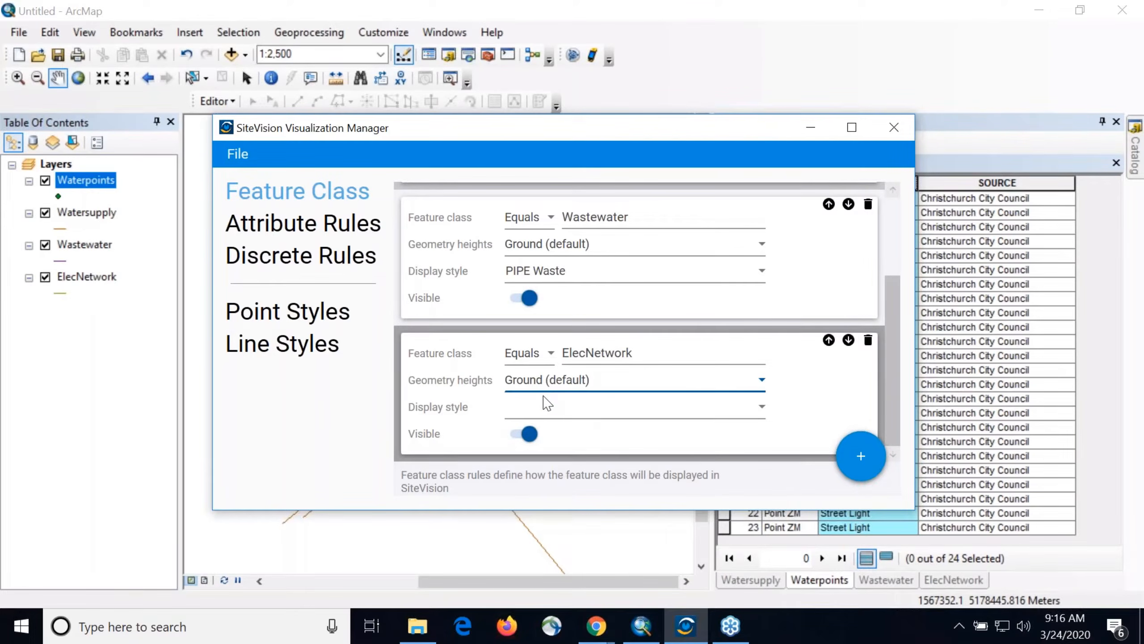
click(743, 407)
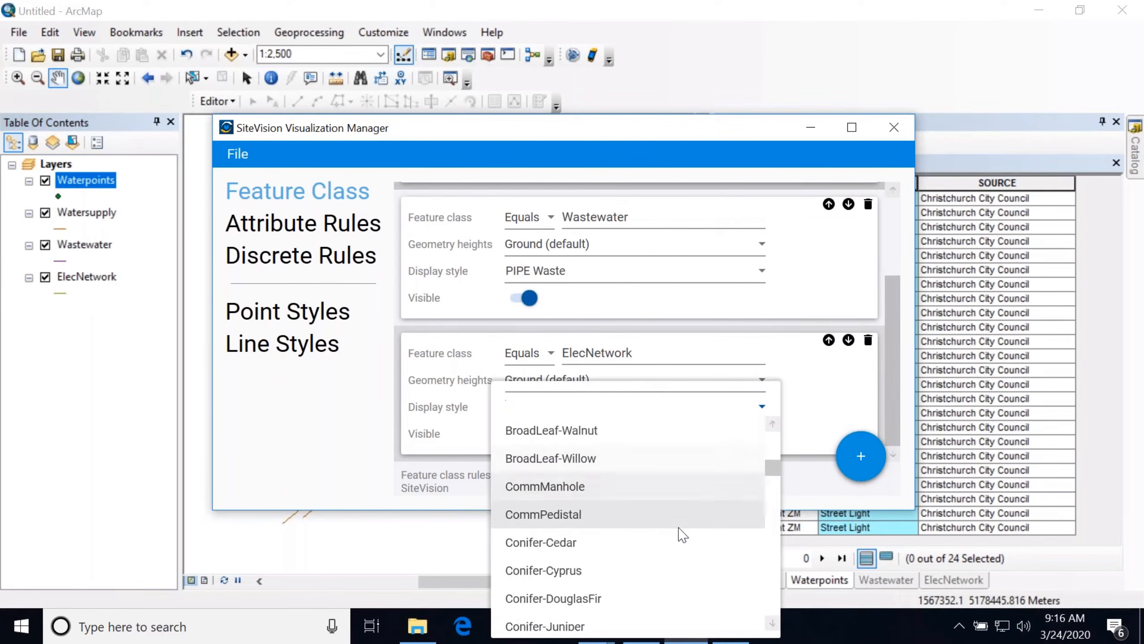
scroll(676, 536, down, 5)
scroll(671, 523, down, 2)
scroll(671, 515, up, 2)
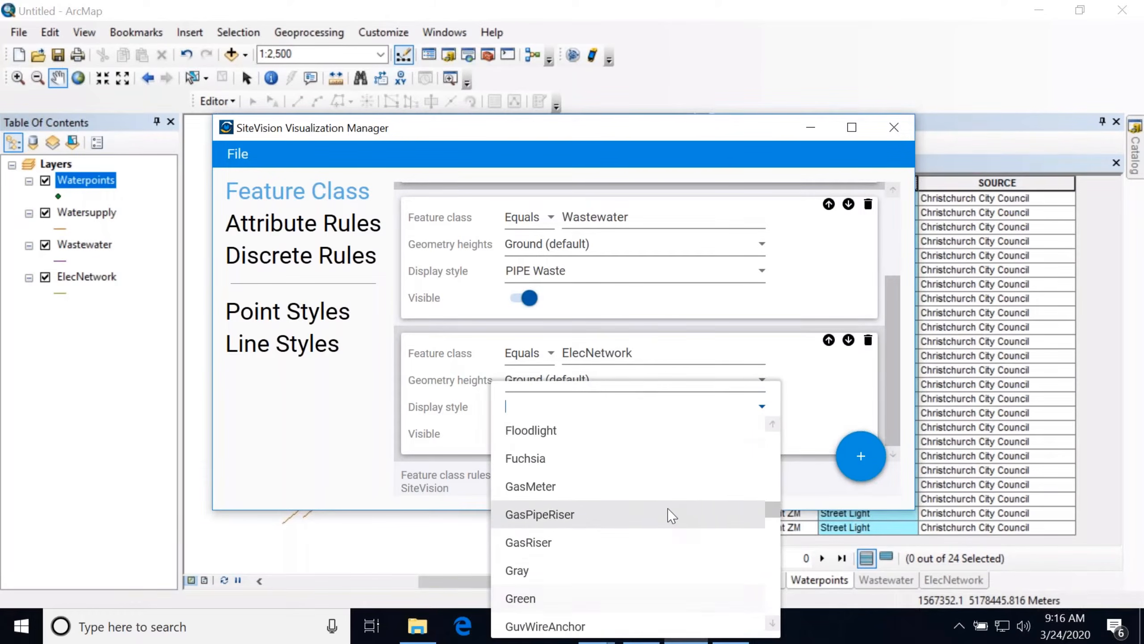
scroll(672, 515, down, 3)
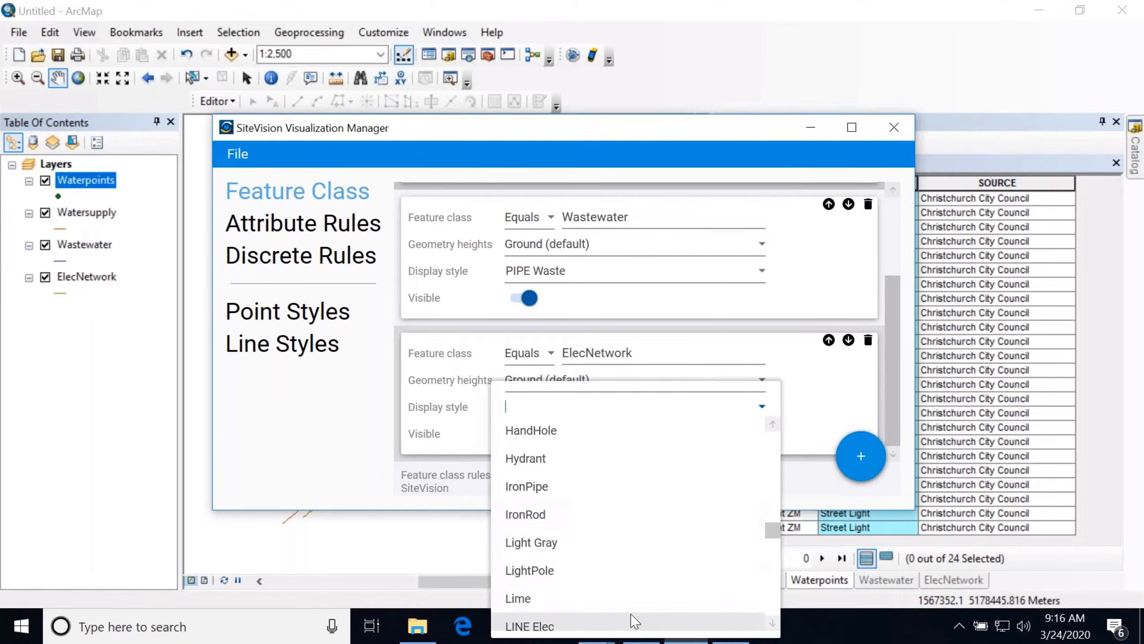
click(634, 625)
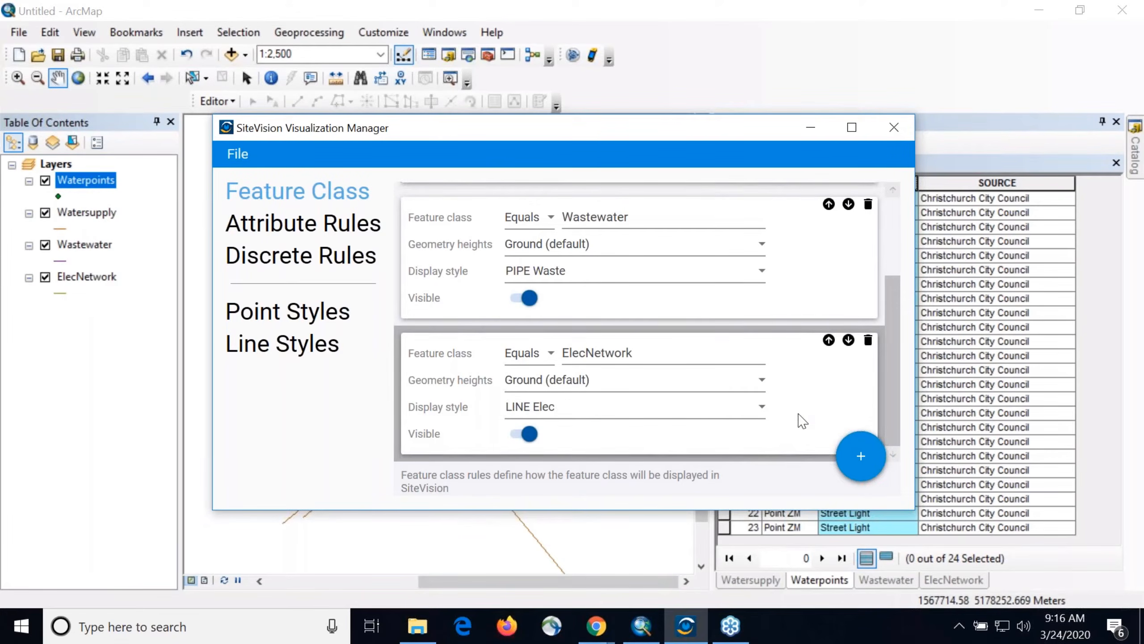
scroll(802, 421, up, 3)
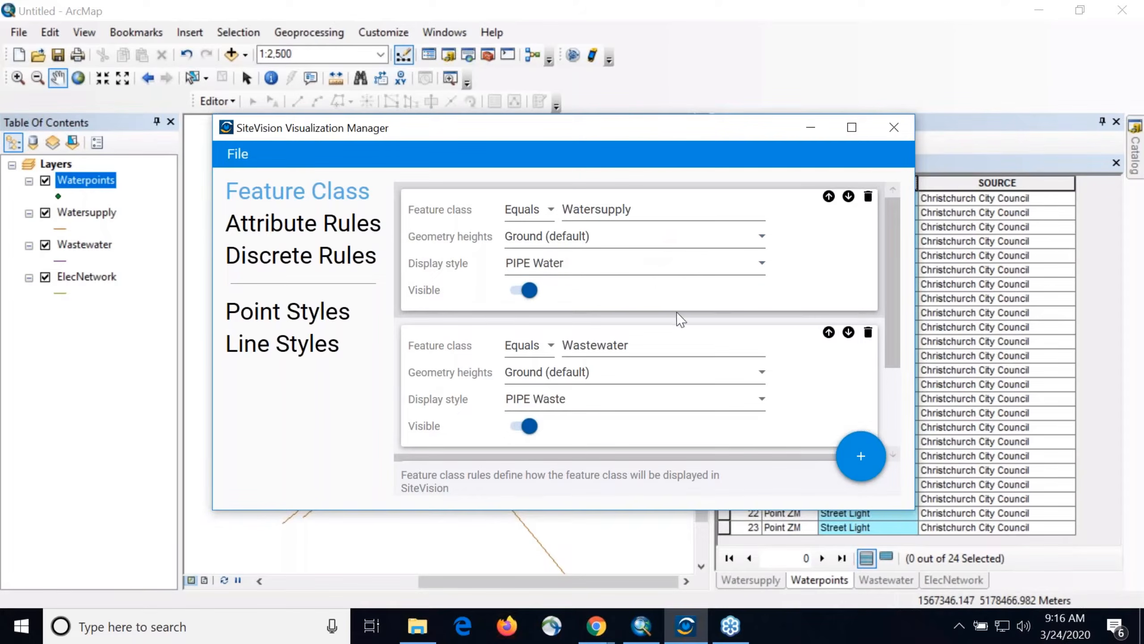
scroll(681, 319, down, 3)
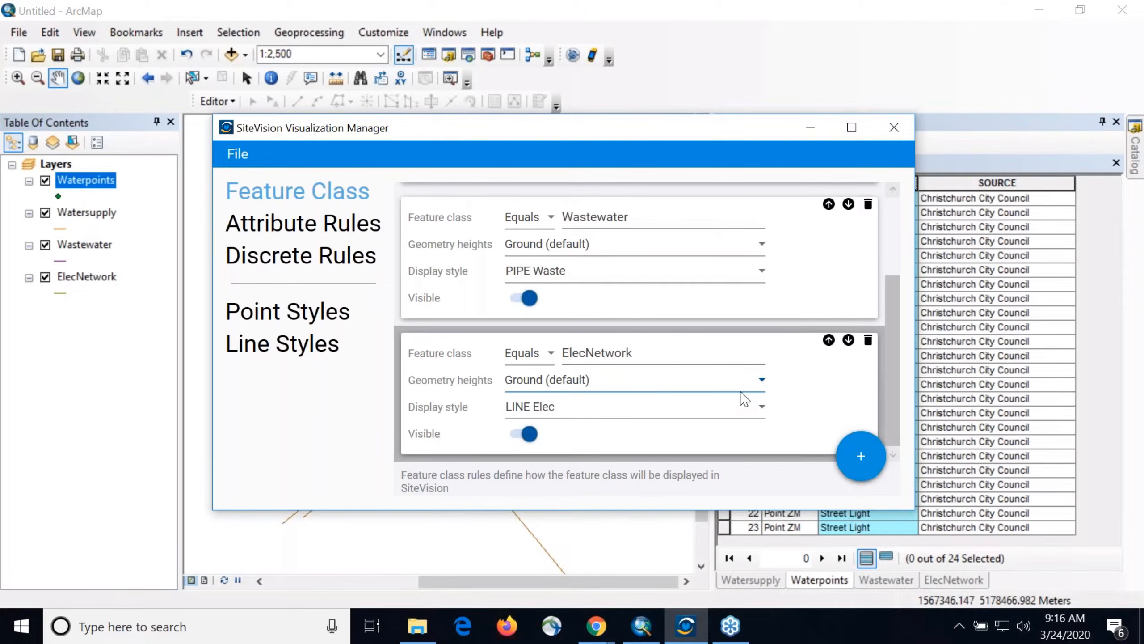
Step: Add a fourth feature class rule with its match condition set to Matches everything
click(845, 471)
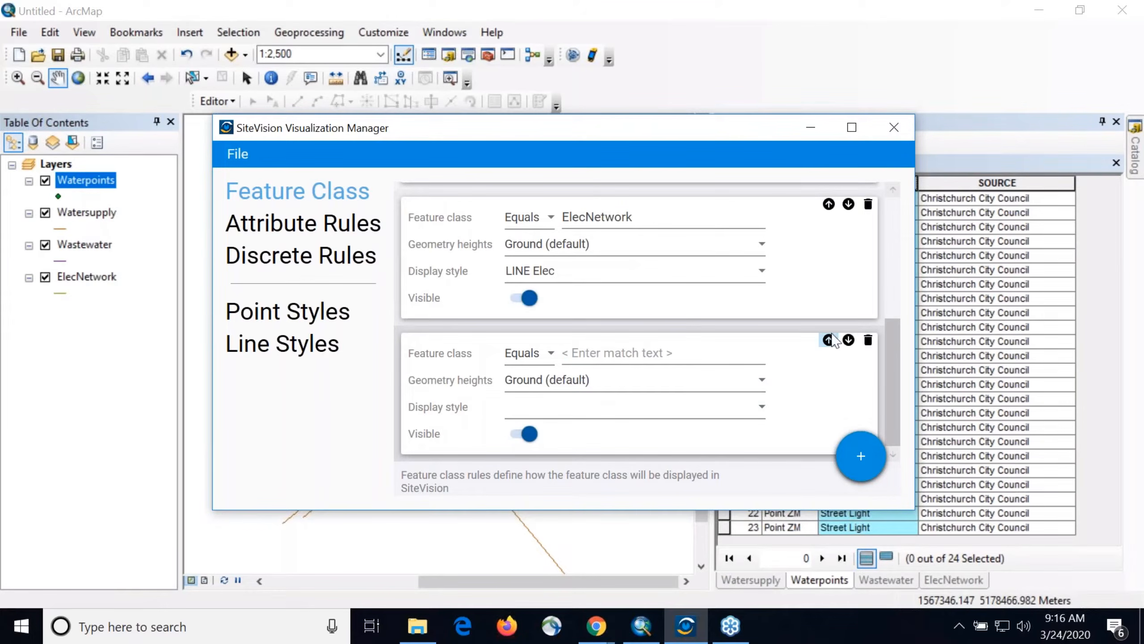
click(681, 357)
click(522, 358)
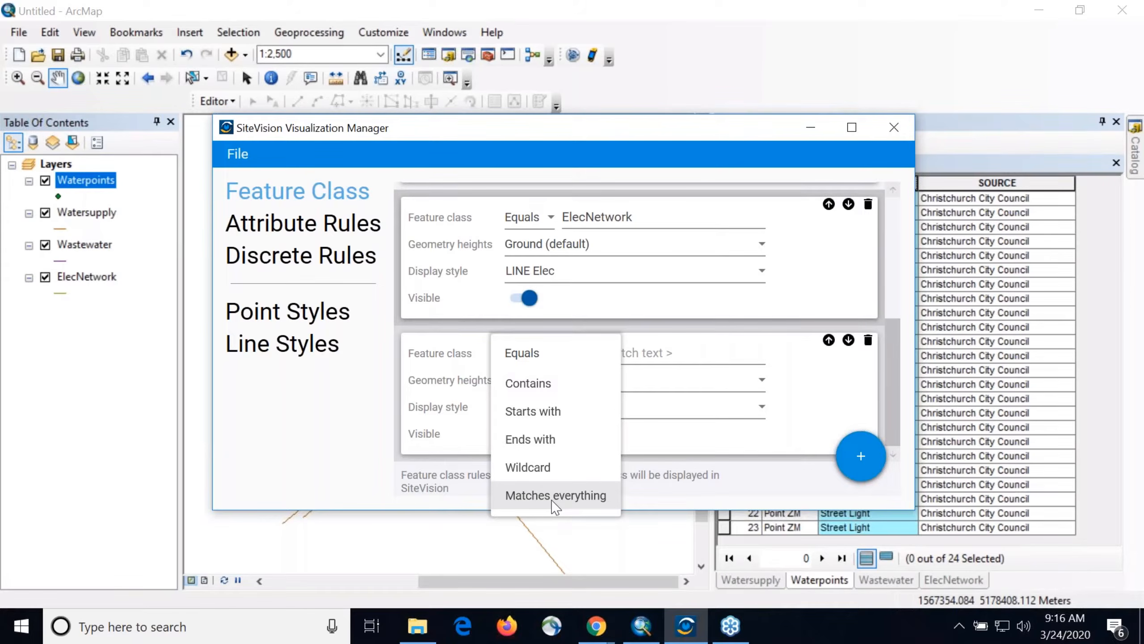
click(558, 356)
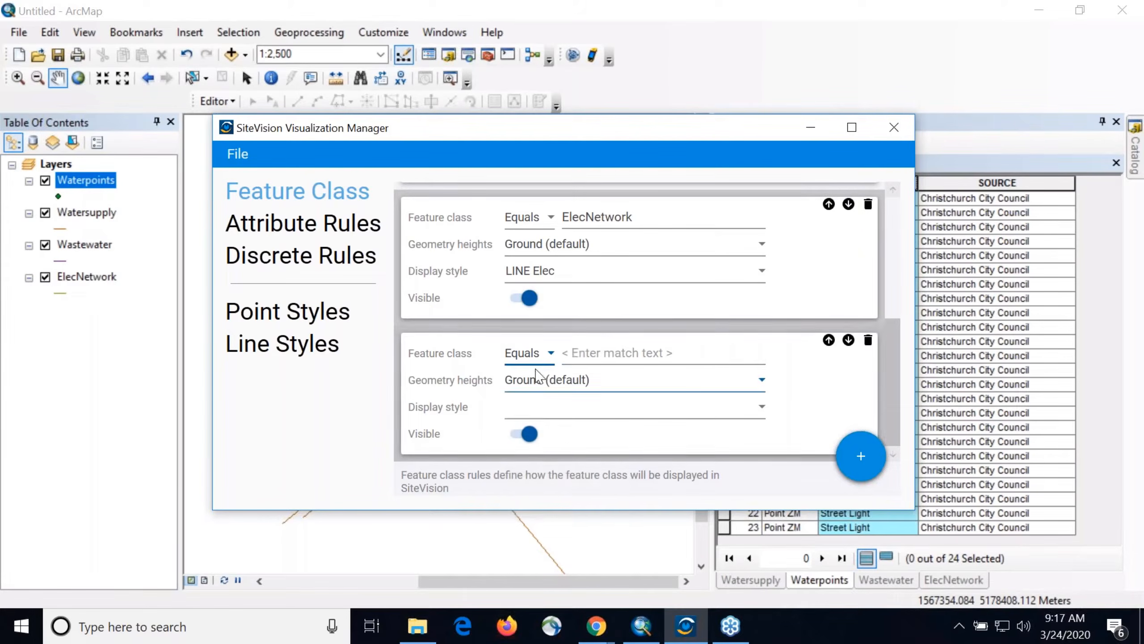
click(525, 356)
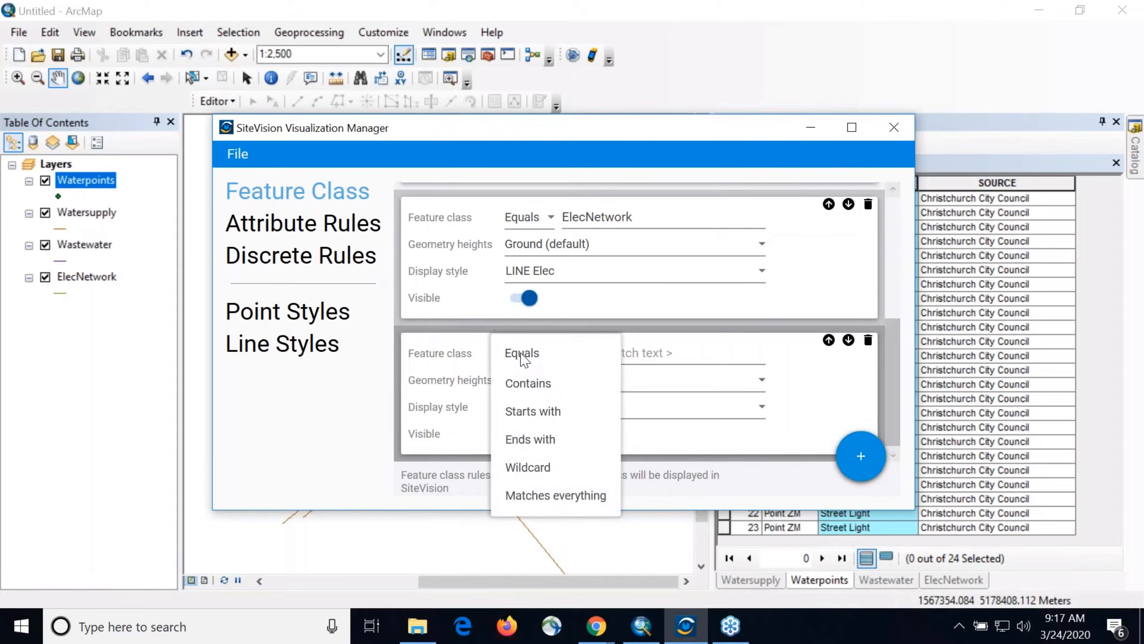
click(533, 494)
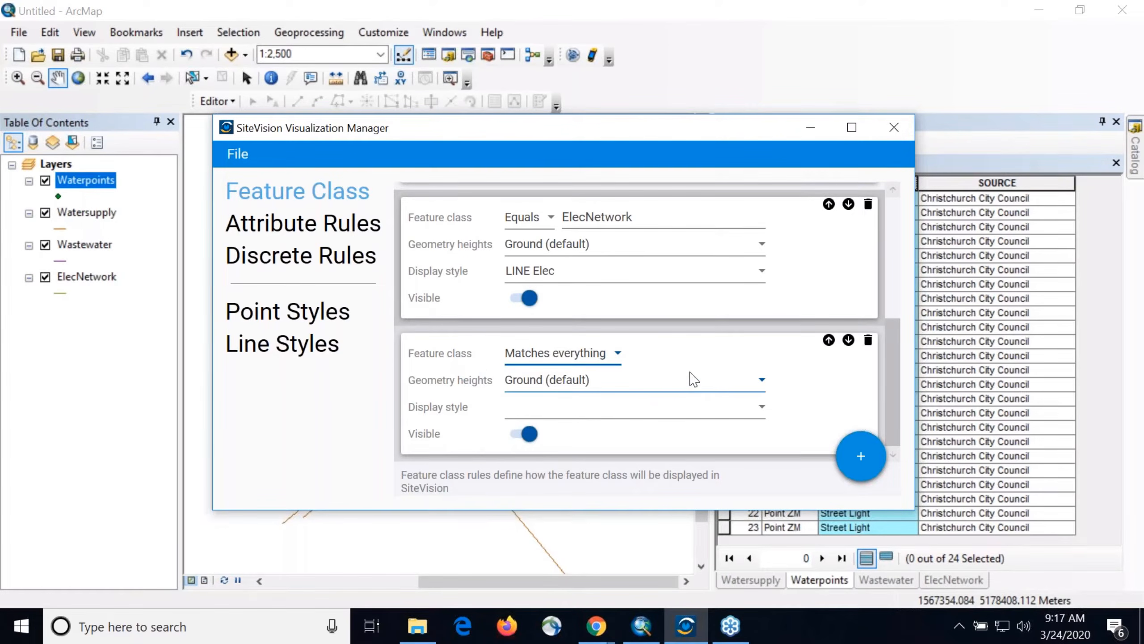
scroll(577, 396, up, 5)
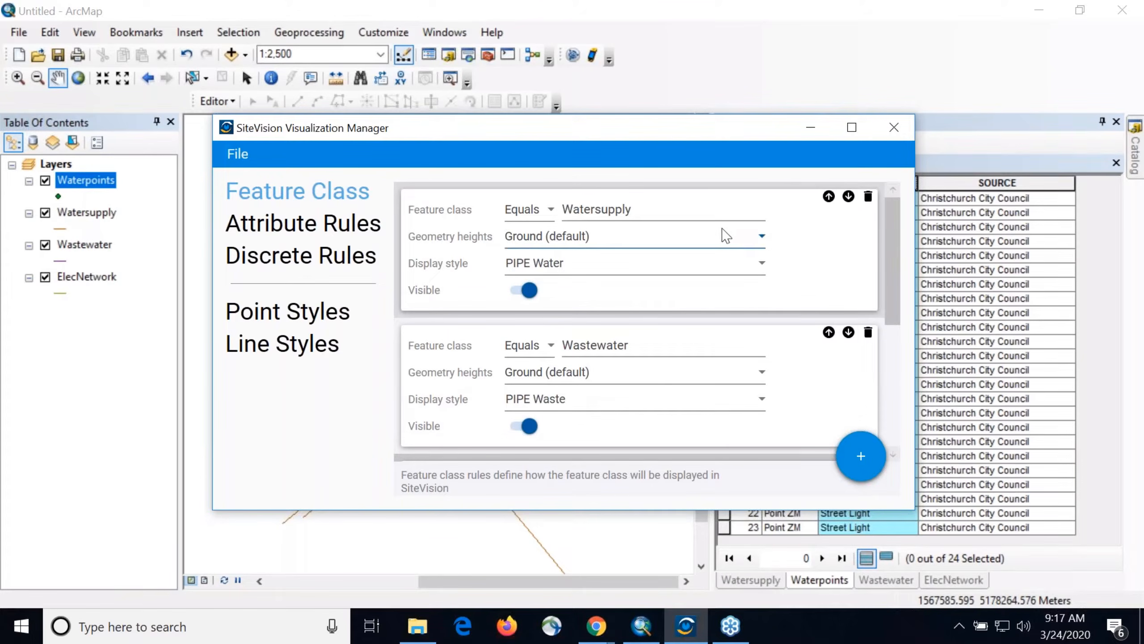
scroll(723, 218, down, 4)
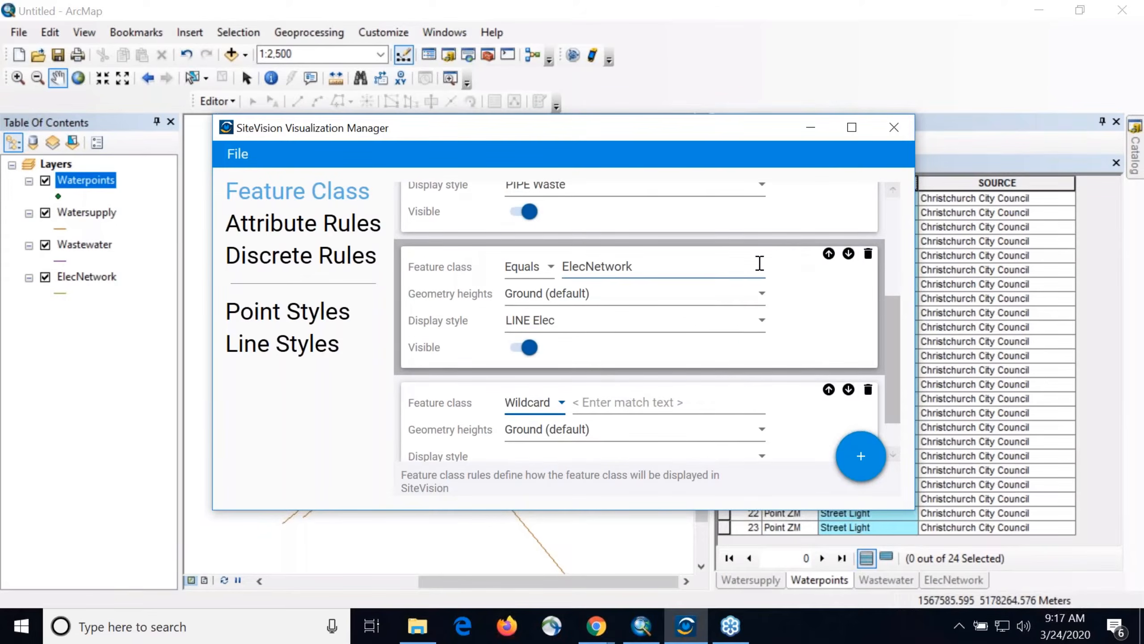
scroll(703, 343, down, 1)
click(561, 352)
click(565, 488)
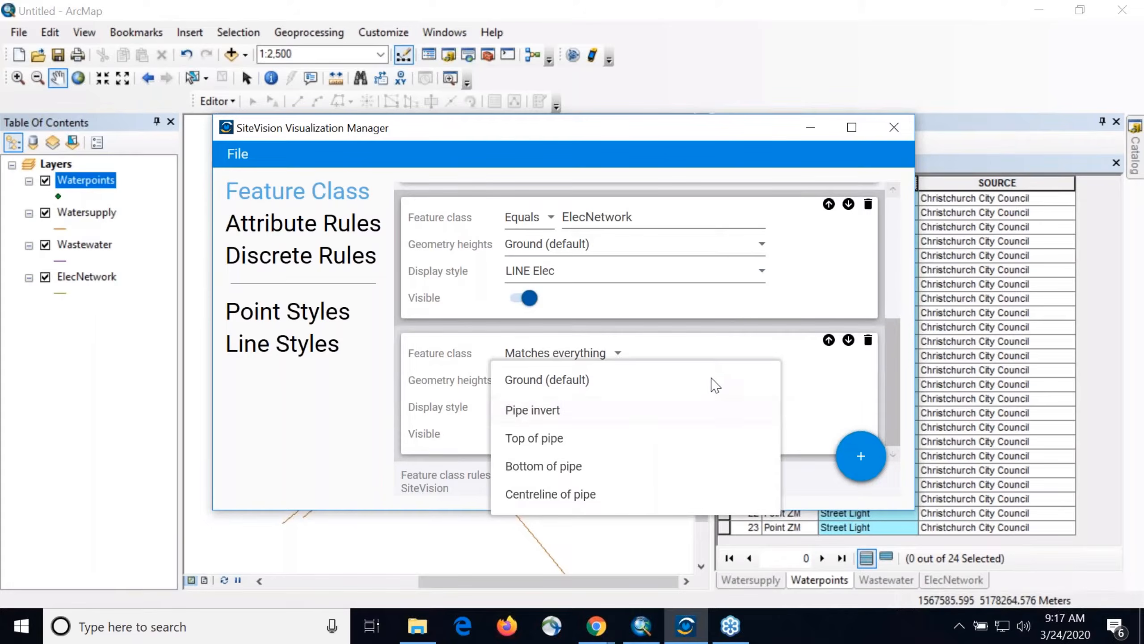
Step: Set the Matches everything rule's geometry heights to Ground (default) and its display style to White
click(713, 382)
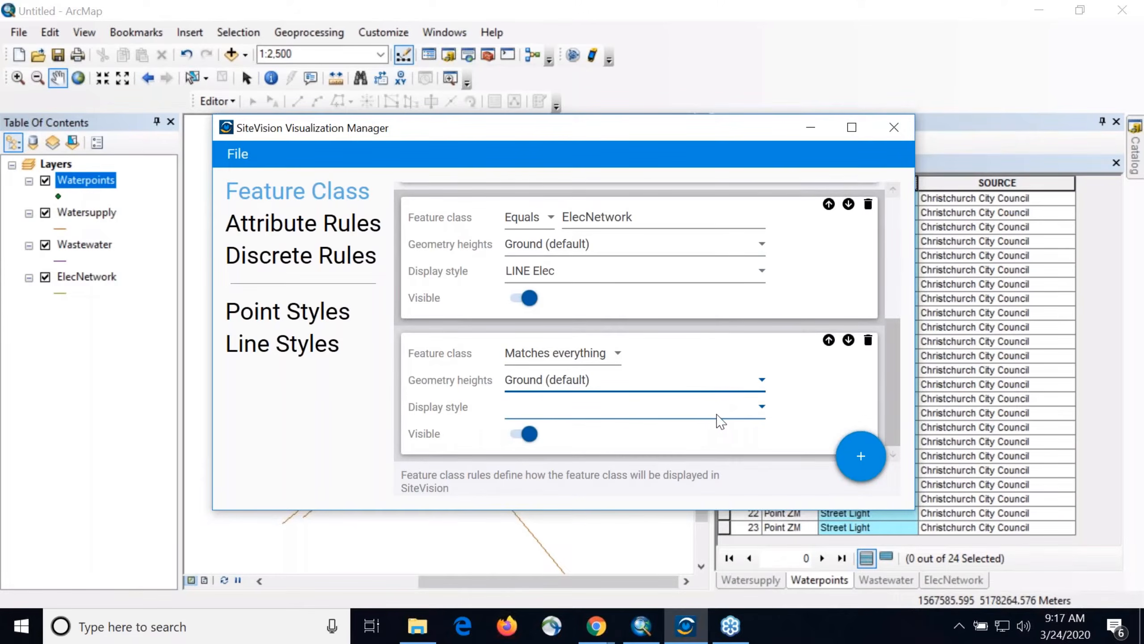
click(687, 424)
scroll(710, 486, down, 10)
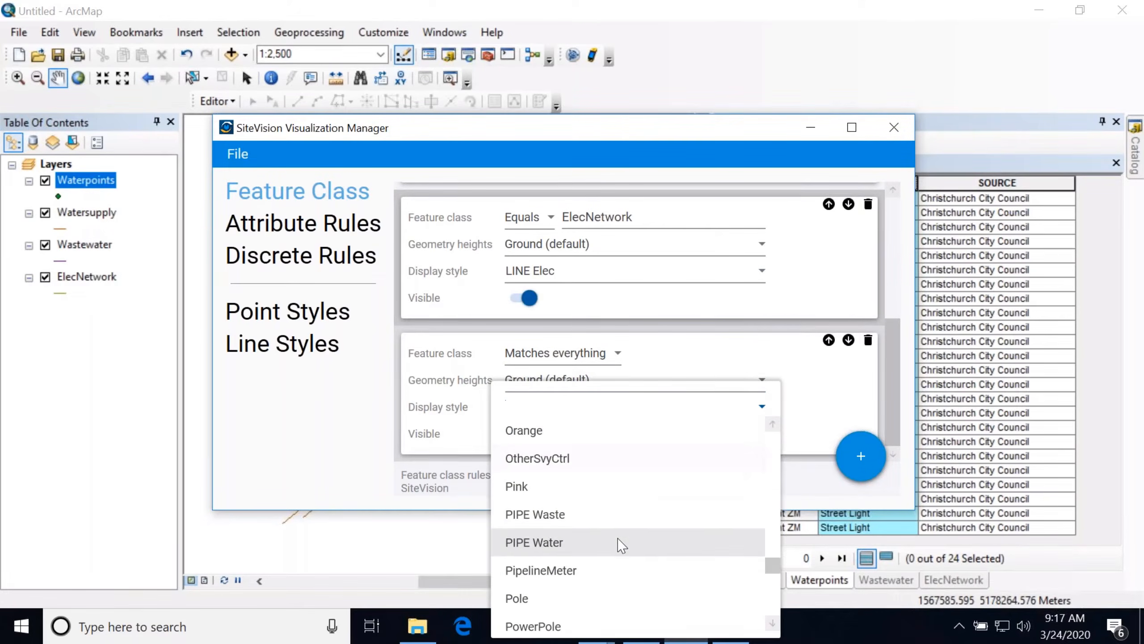
scroll(622, 564, down, 5)
click(676, 572)
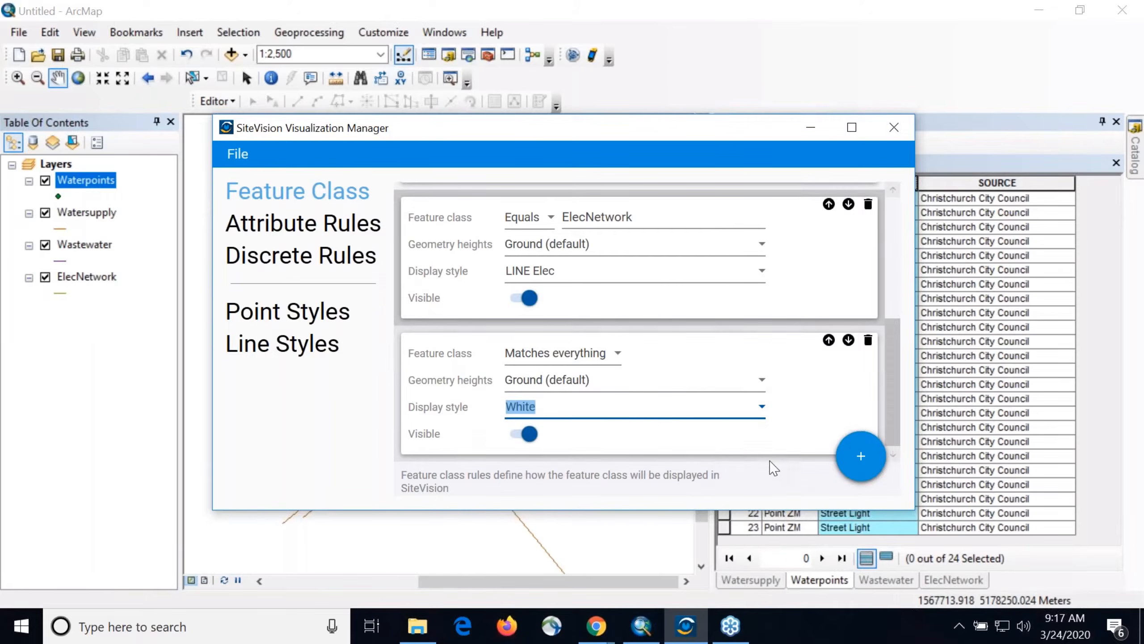
click(721, 449)
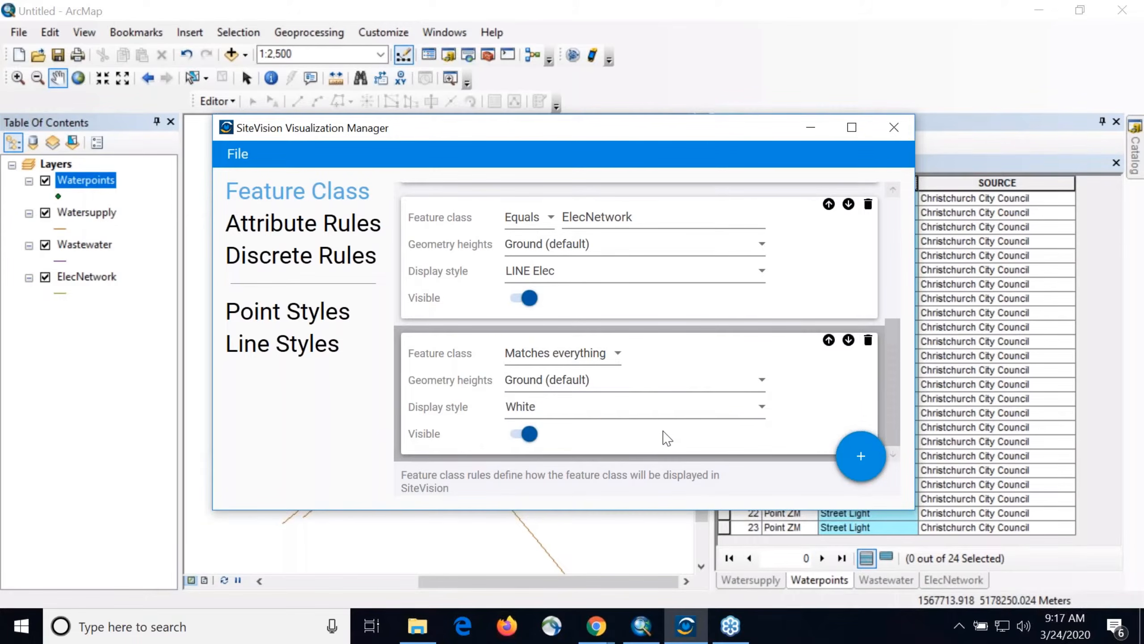
scroll(646, 409, up, 5)
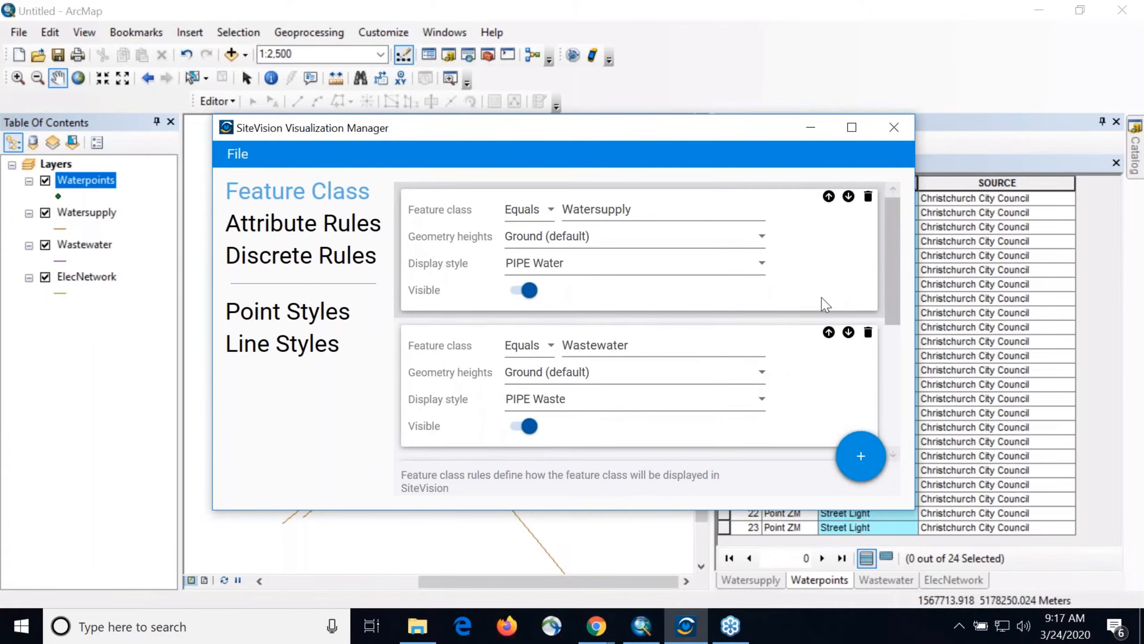
Step: Move the Watersupply feature class rule below the Wastewater rule and restore it to first place
scroll(824, 304, down, 5)
scroll(811, 352, up, 5)
click(848, 197)
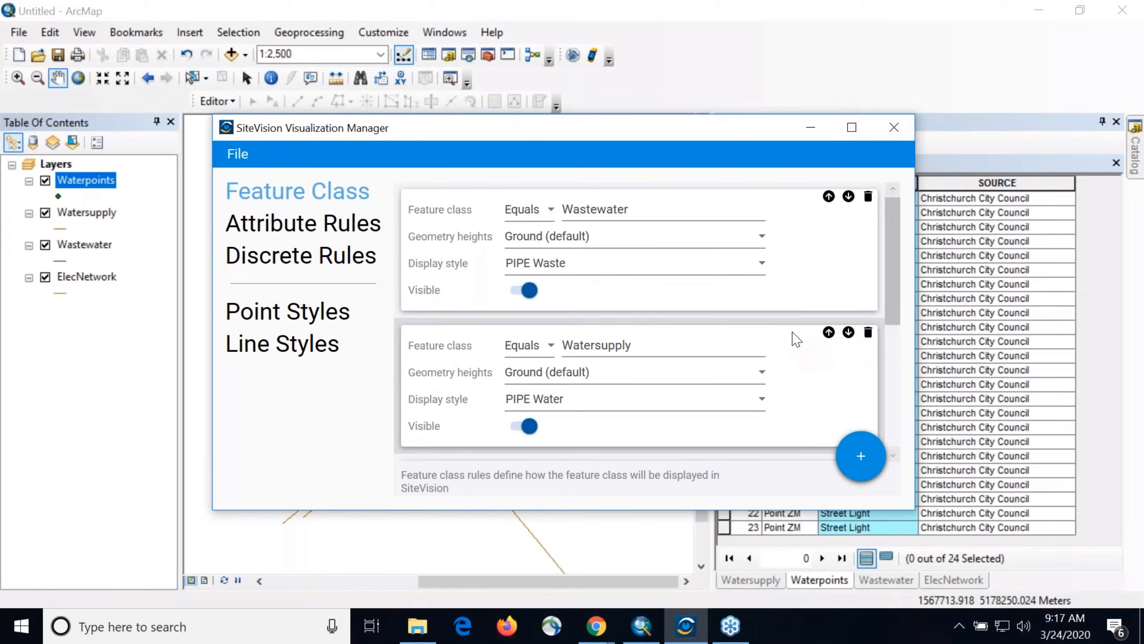
click(823, 334)
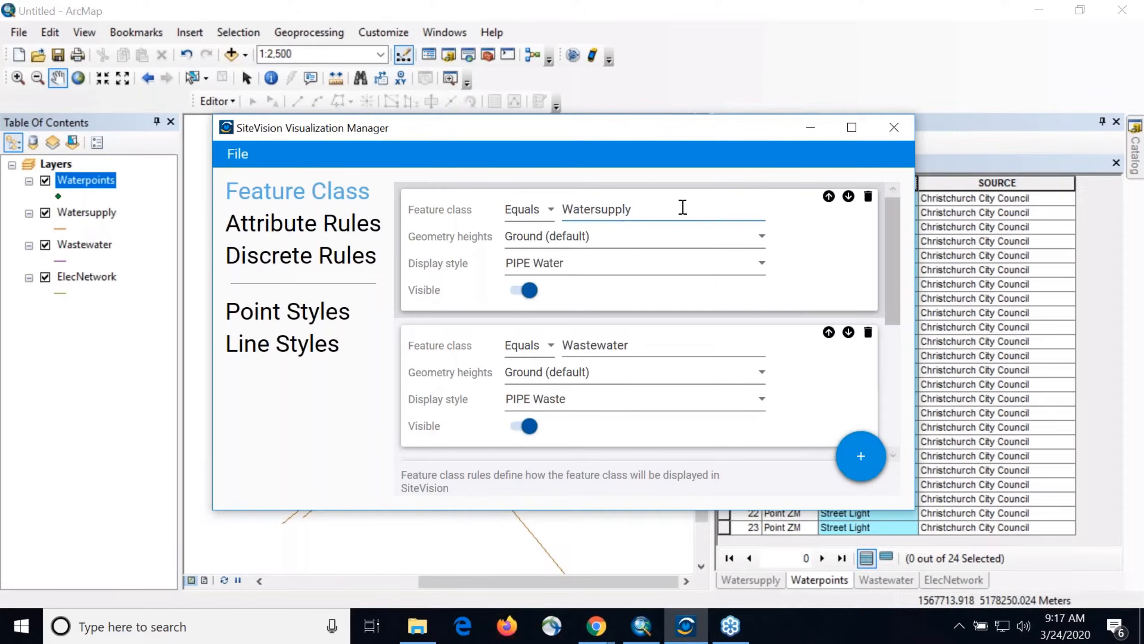
Step: Move the Matches everything rule up to the first position in the feature class rules
scroll(728, 256, down, 3)
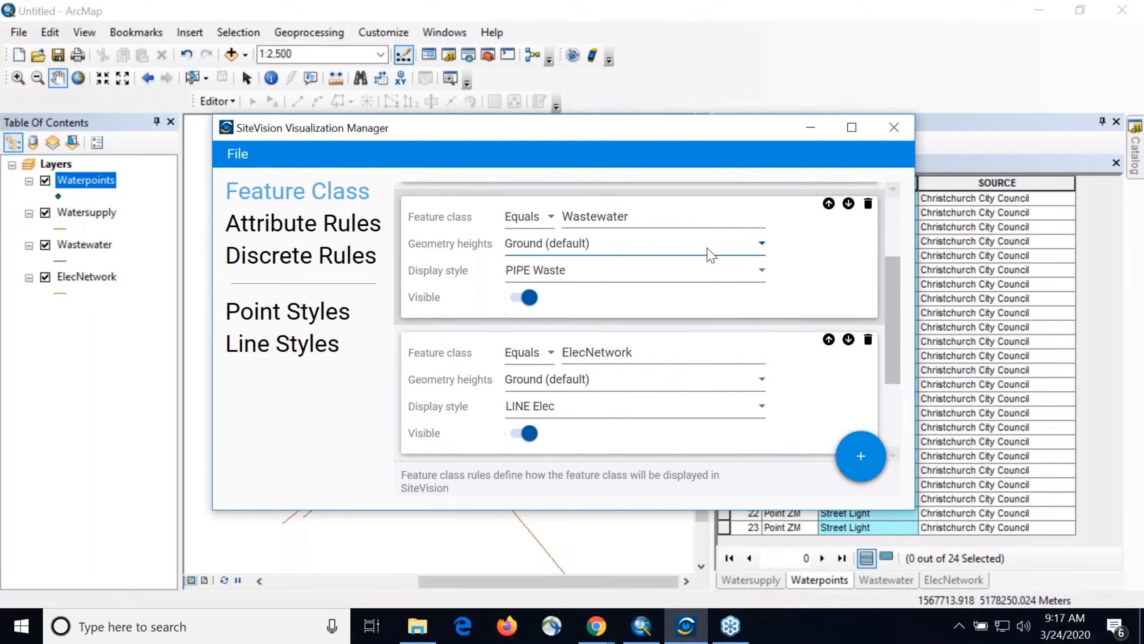
scroll(728, 263, down, 2)
scroll(725, 325, down, 1)
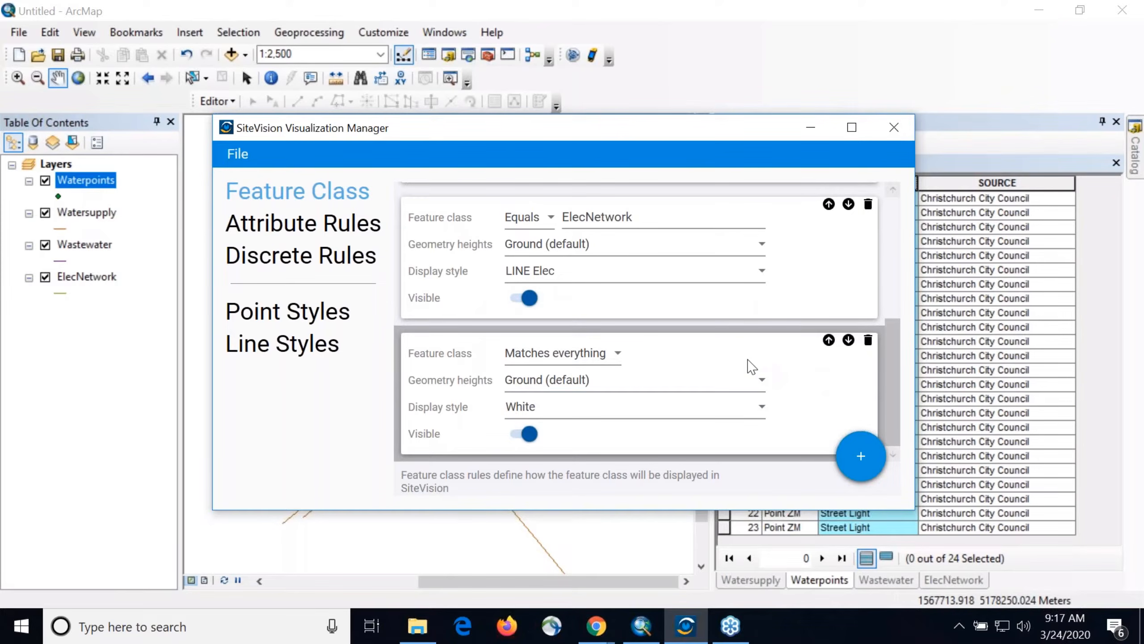
click(827, 340)
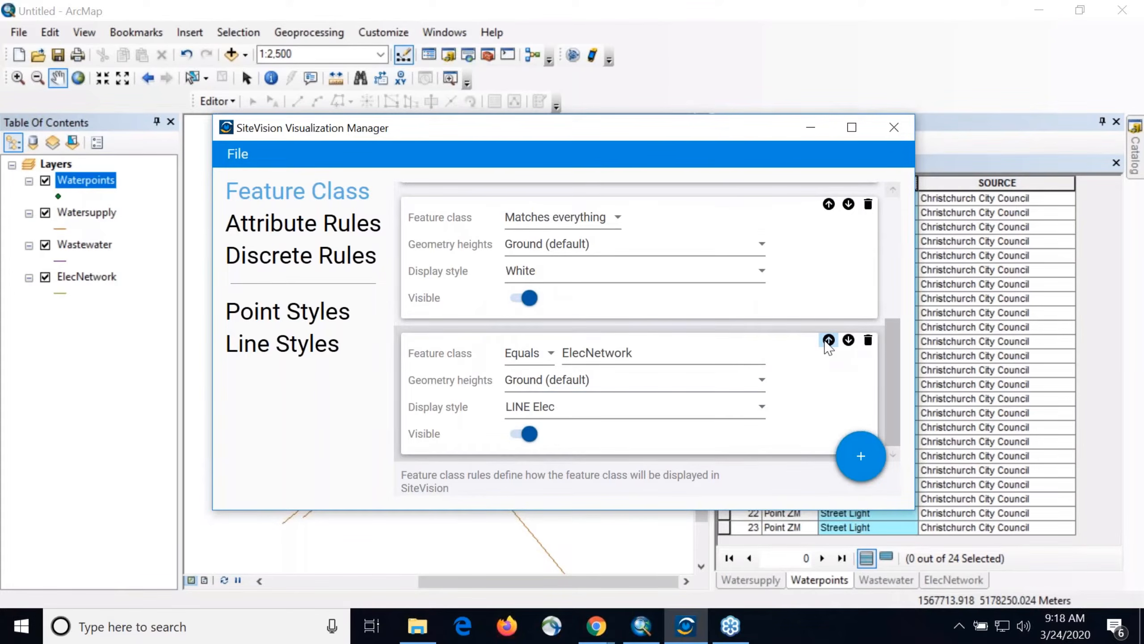
scroll(826, 338, up, 3)
click(827, 334)
scroll(827, 334, up, 3)
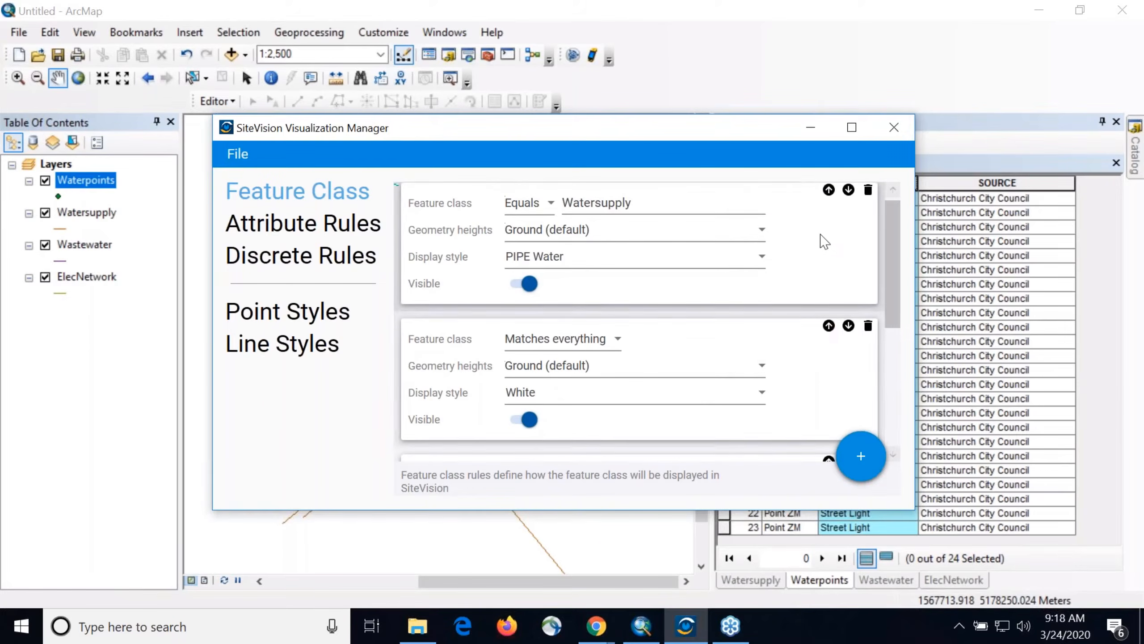
click(828, 332)
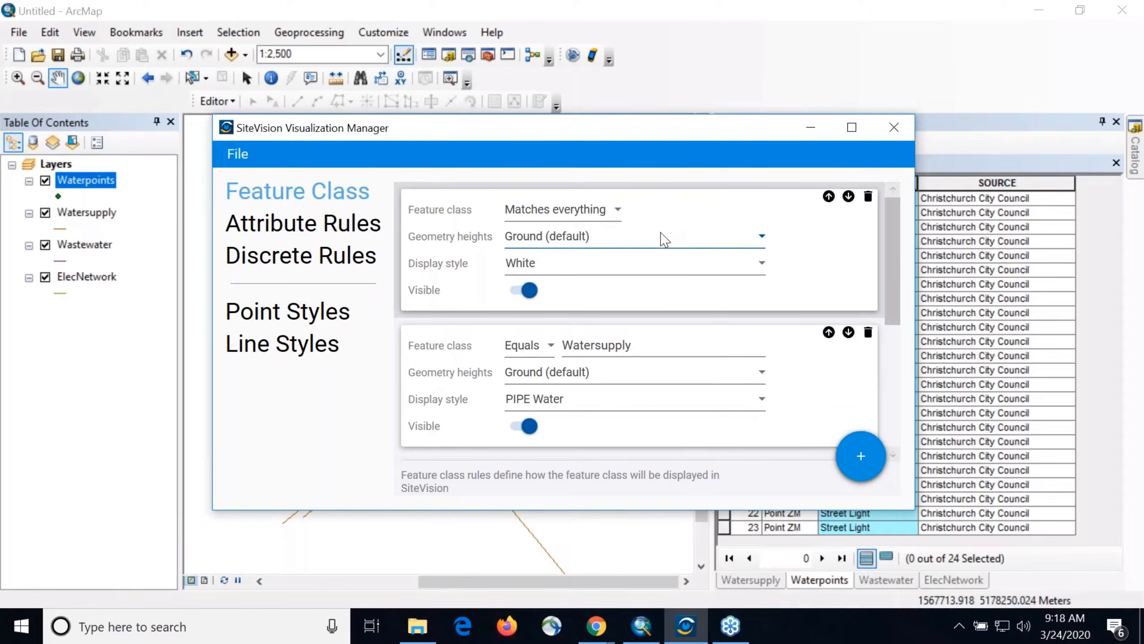
Step: Return the Matches everything rule to the end of the feature class rules, below ElecNetwork
scroll(660, 238, down, 5)
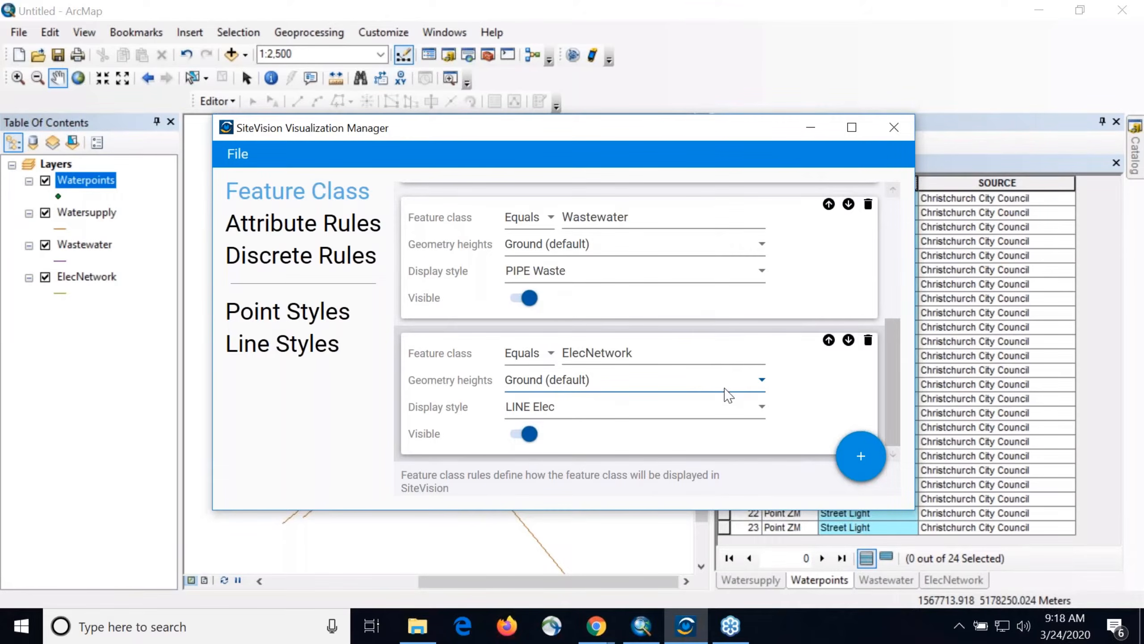
scroll(727, 387, up, 5)
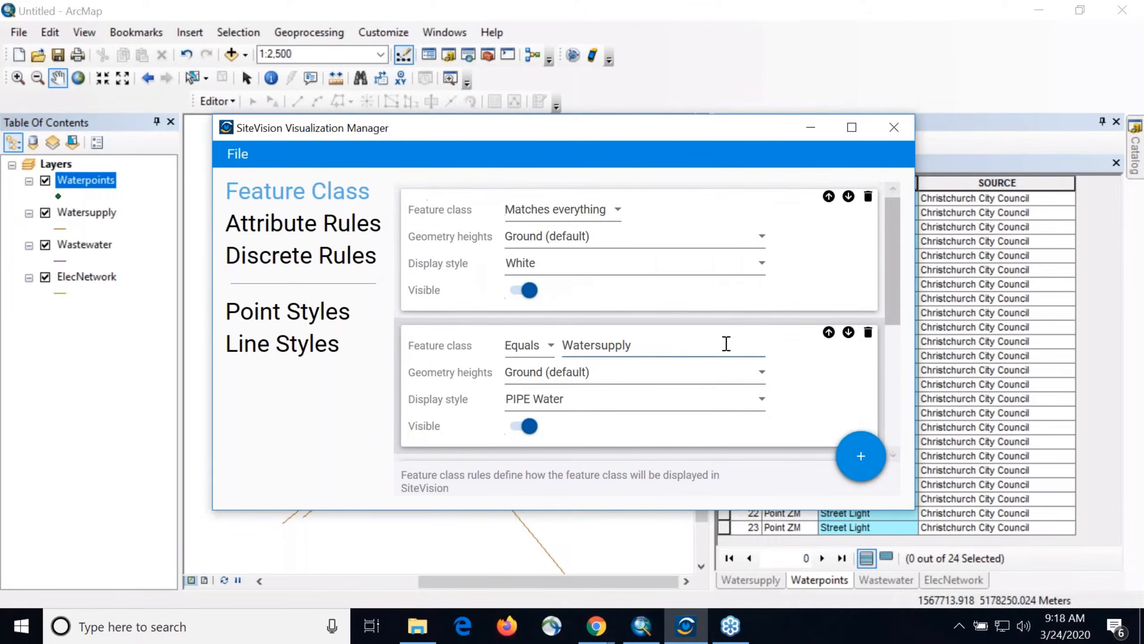
click(849, 197)
scroll(848, 299, down, 1)
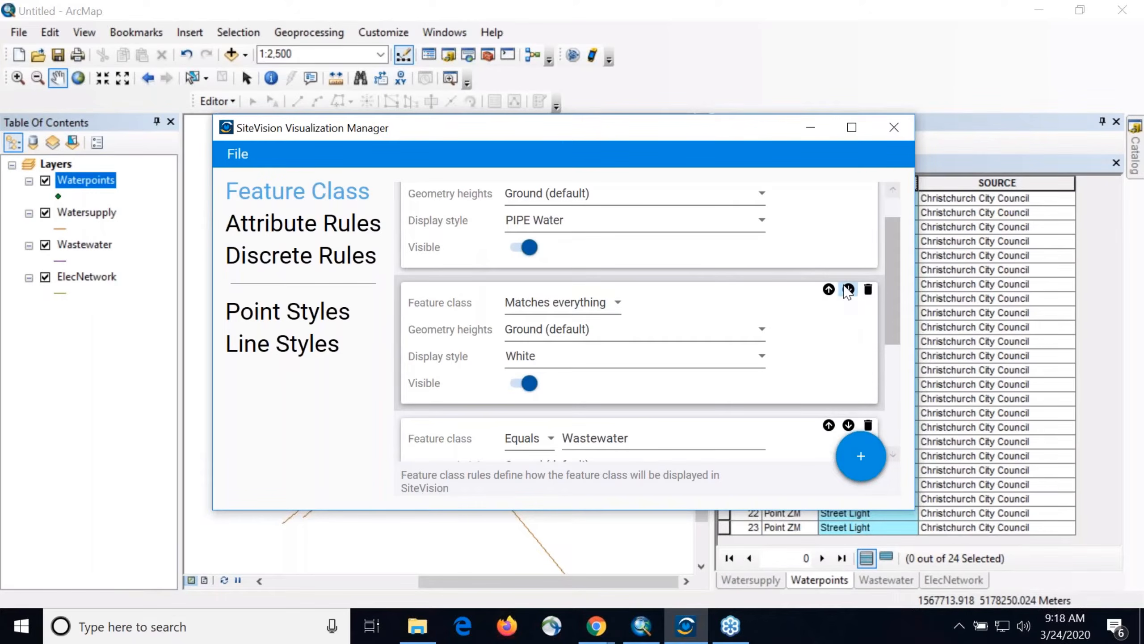
click(848, 289)
click(849, 339)
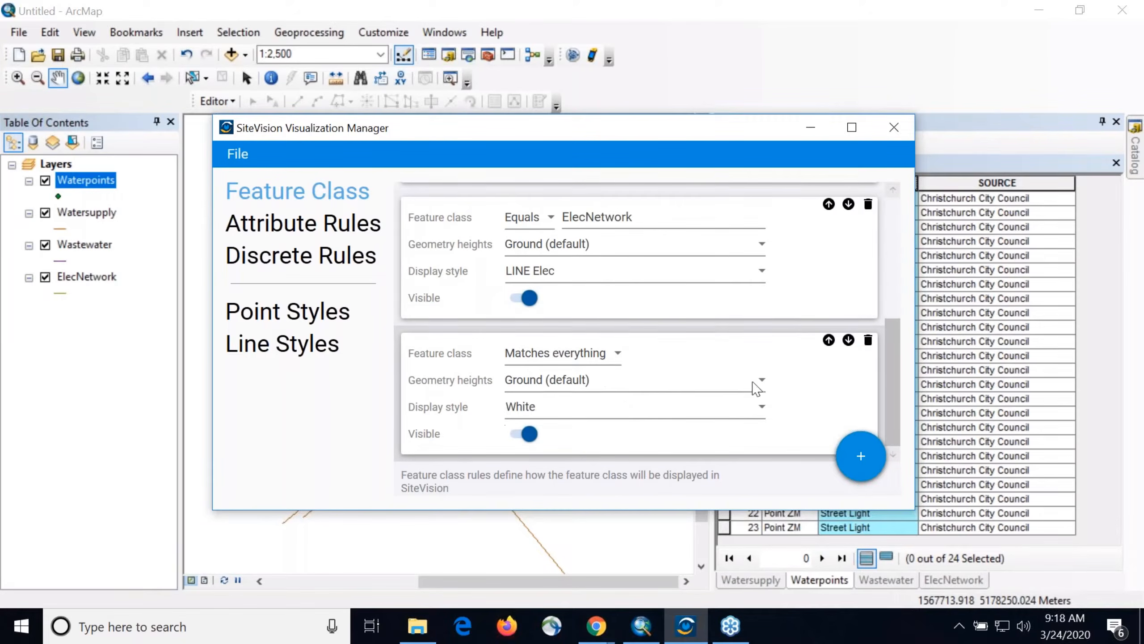
Step: Review the order of the feature class rules from Watersupply down to the Matches everything rule
scroll(597, 402, up, 4)
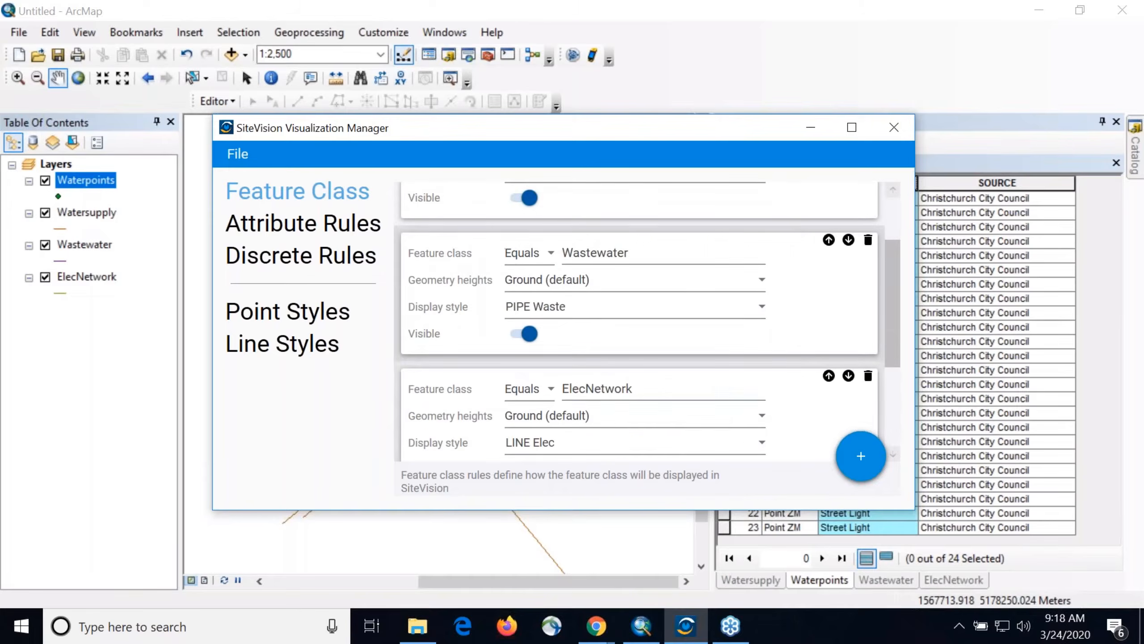
scroll(646, 366, down, 4)
scroll(685, 387, up, 6)
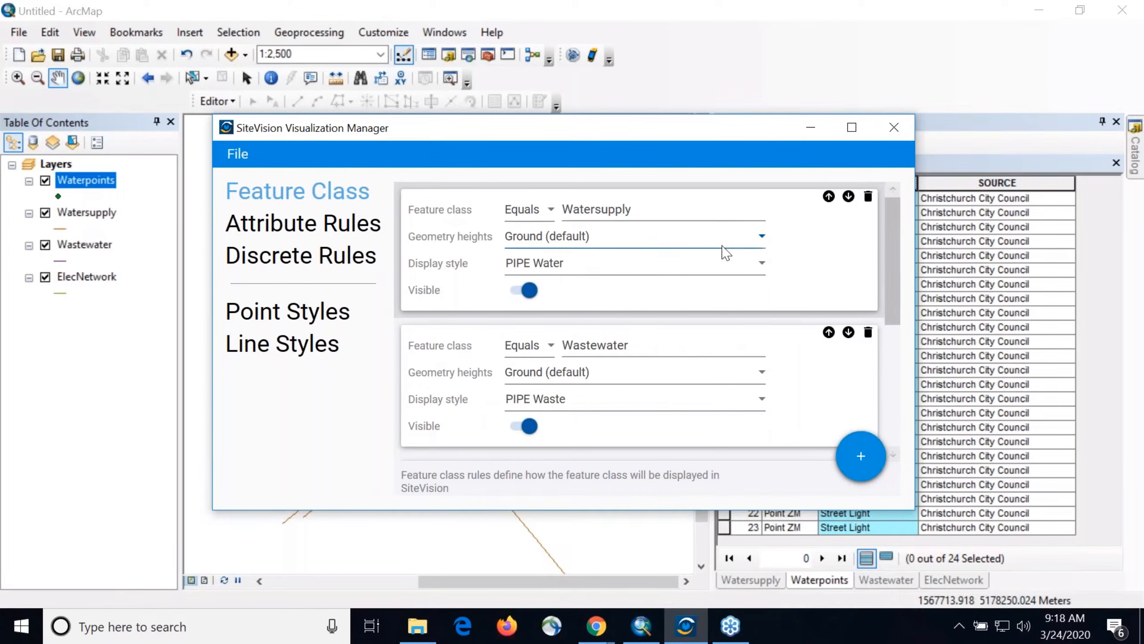
scroll(646, 284, down, 2)
scroll(518, 290, down, 2)
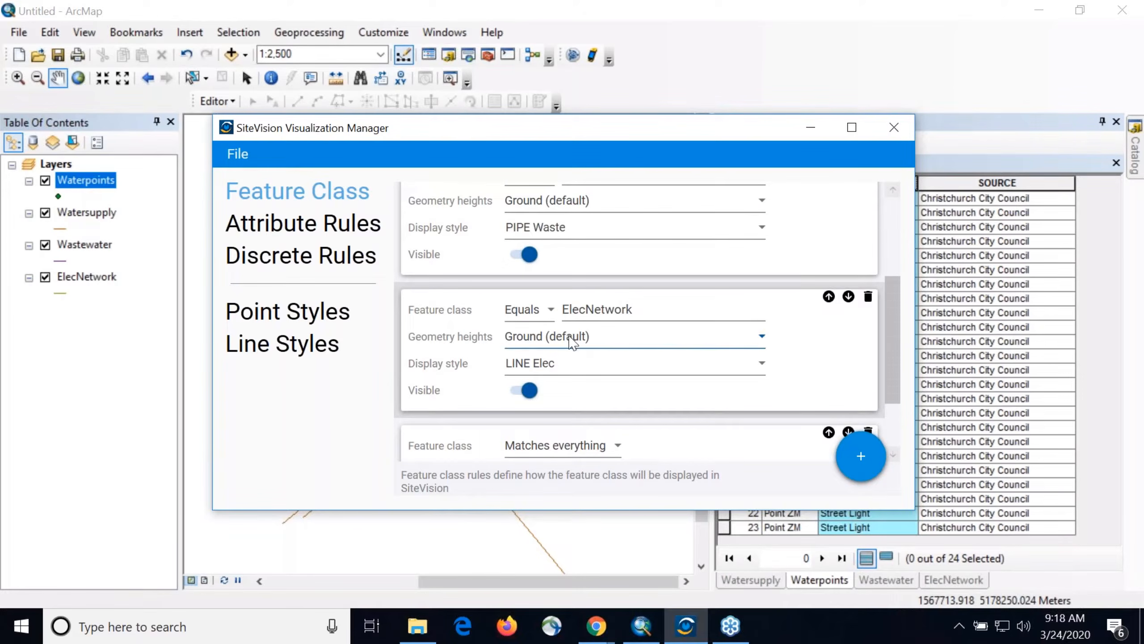
scroll(613, 401, down, 2)
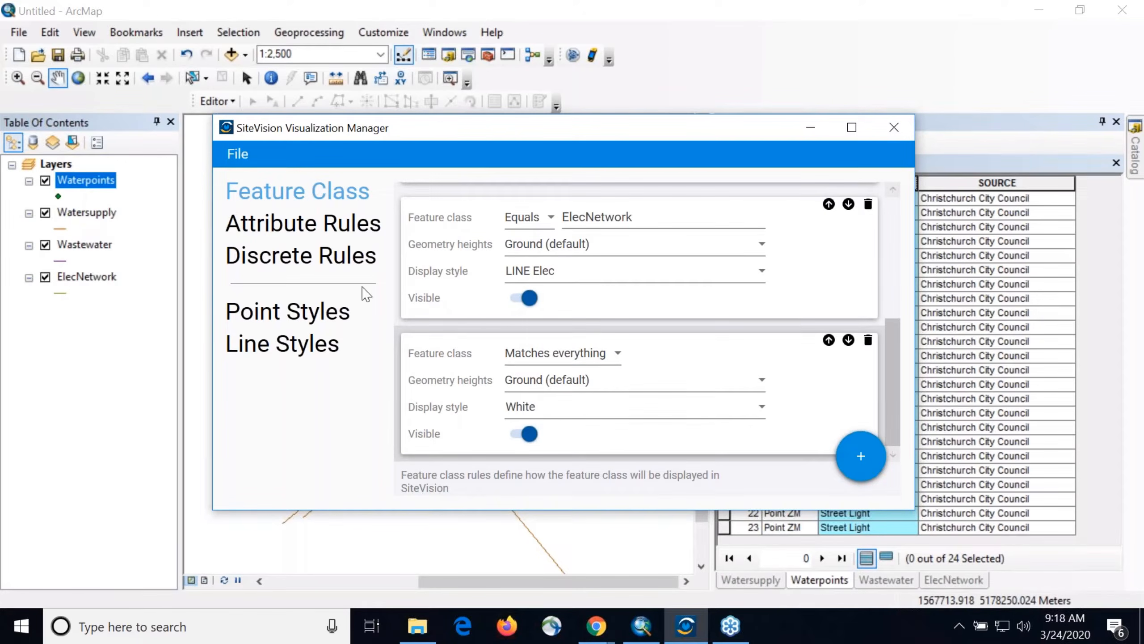
Step: Examine the blank attribute rule and compare the point style names with the FEATURE_TY values in the Waterpoints attribute table
click(356, 223)
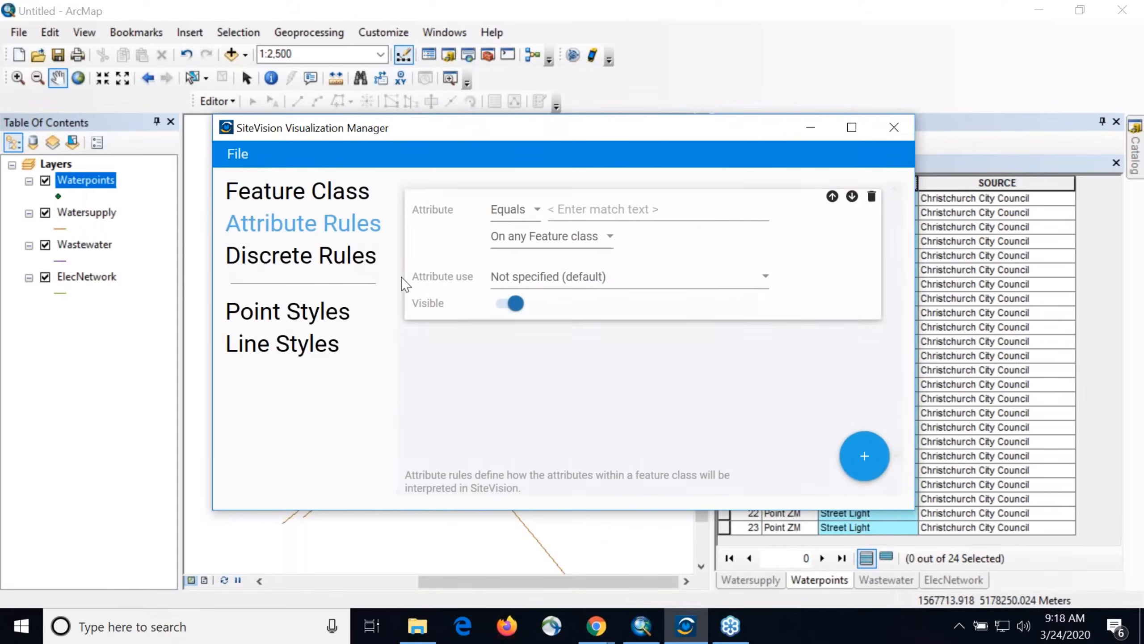
drag(541, 145, 328, 121)
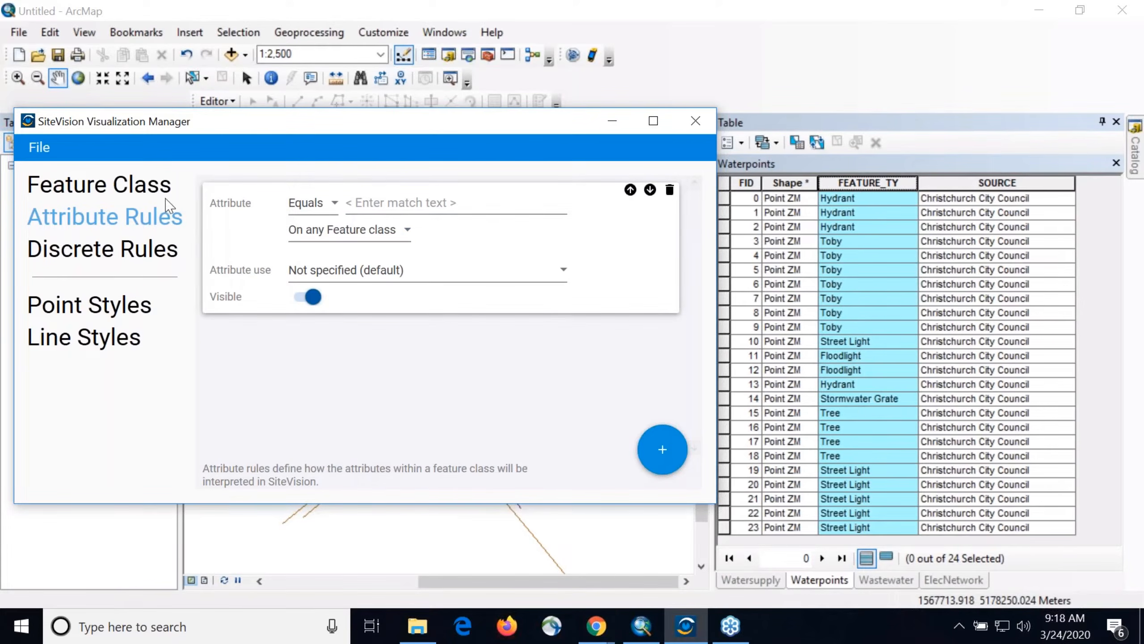
drag(391, 132, 680, 143)
click(360, 203)
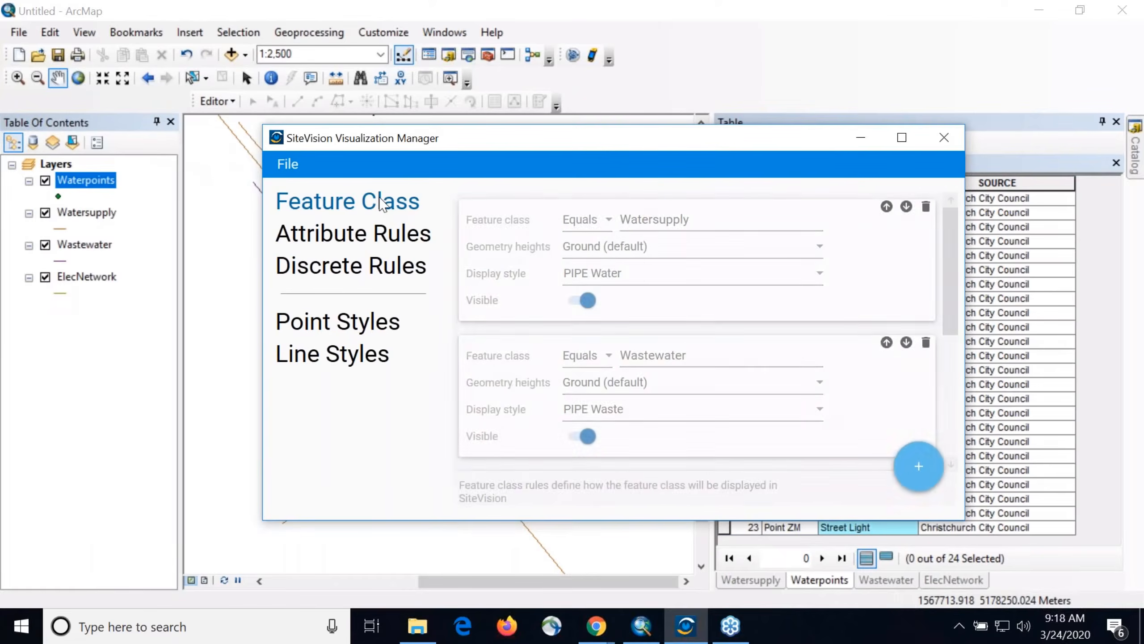
click(329, 234)
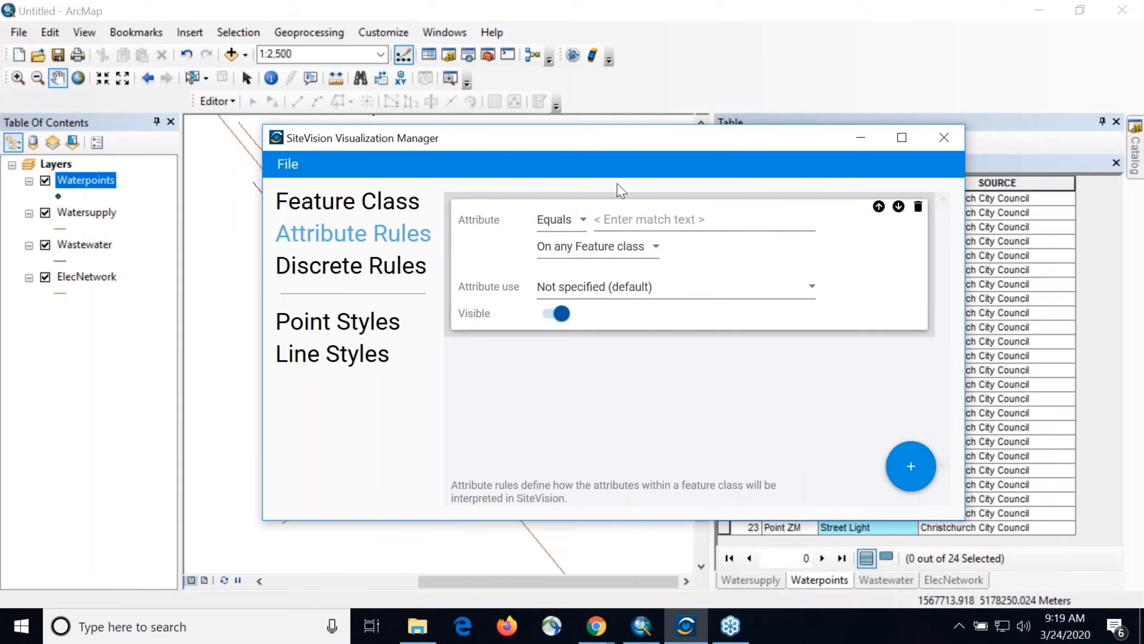
drag(613, 143, 422, 118)
click(407, 195)
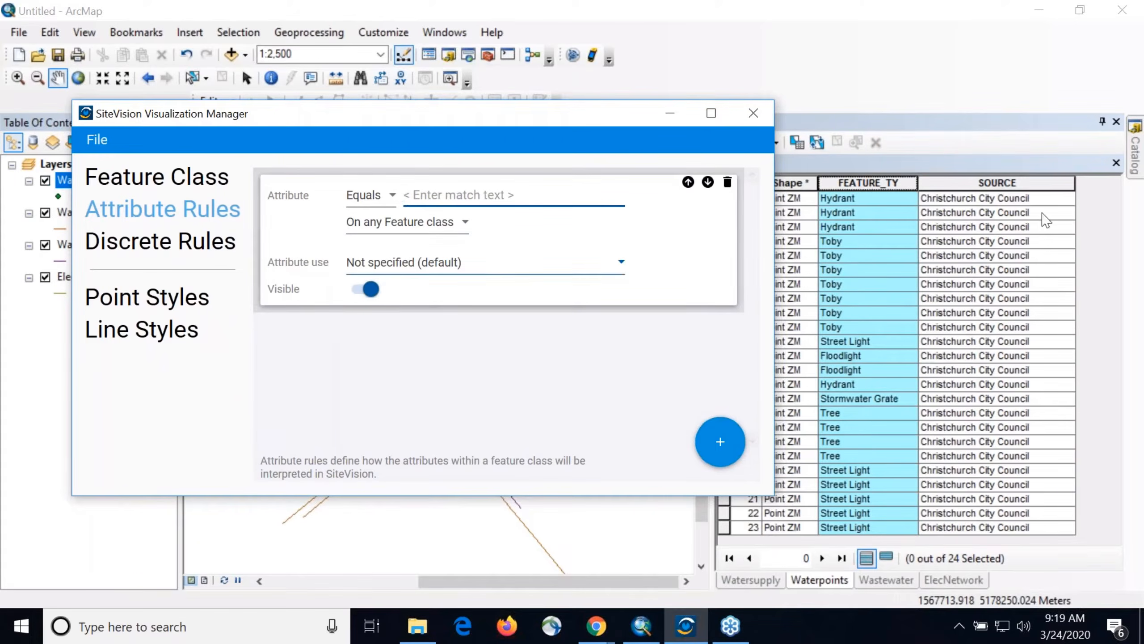
click(180, 300)
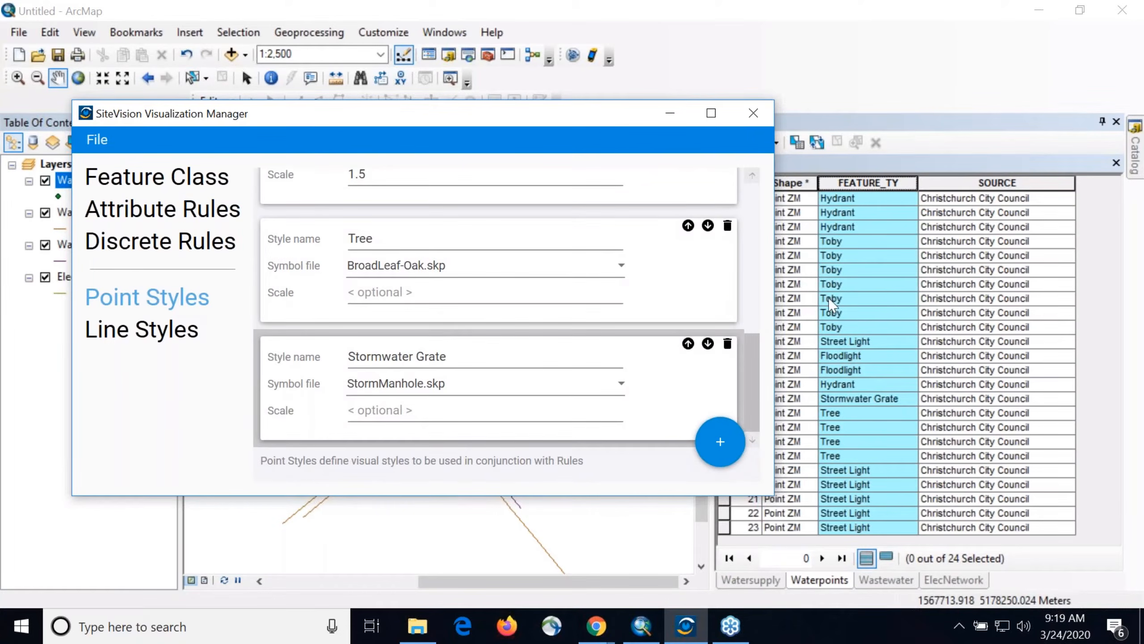
scroll(447, 332, up, 10)
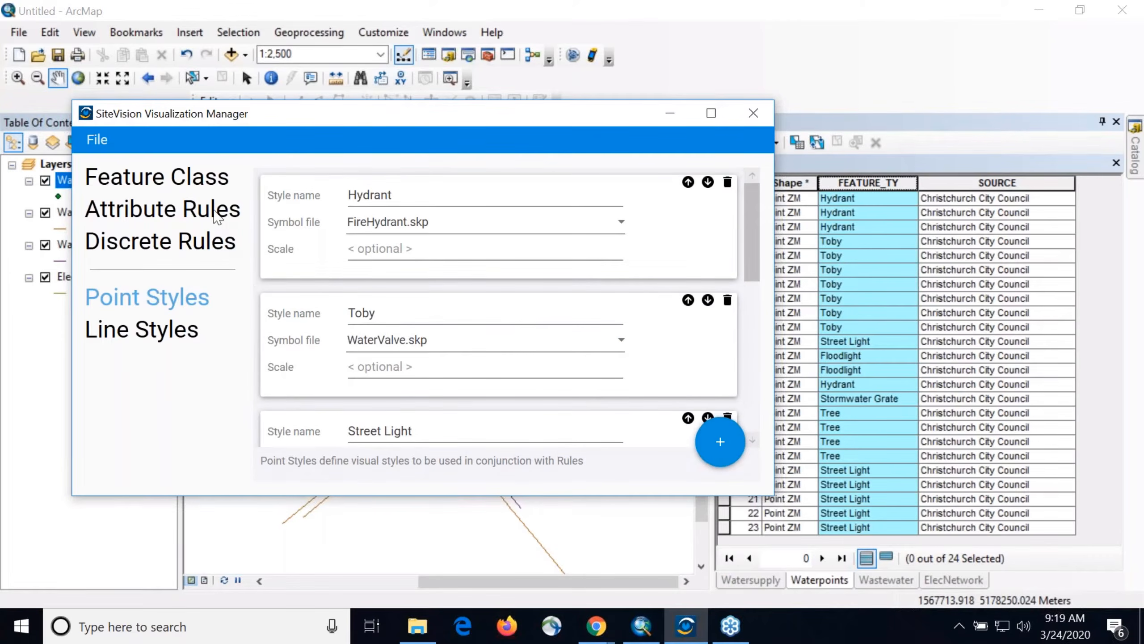
Step: Set the attribute rule to match attribute Equals FEATURE_TY, limited to the feature class Waterpoints
click(232, 211)
click(471, 199)
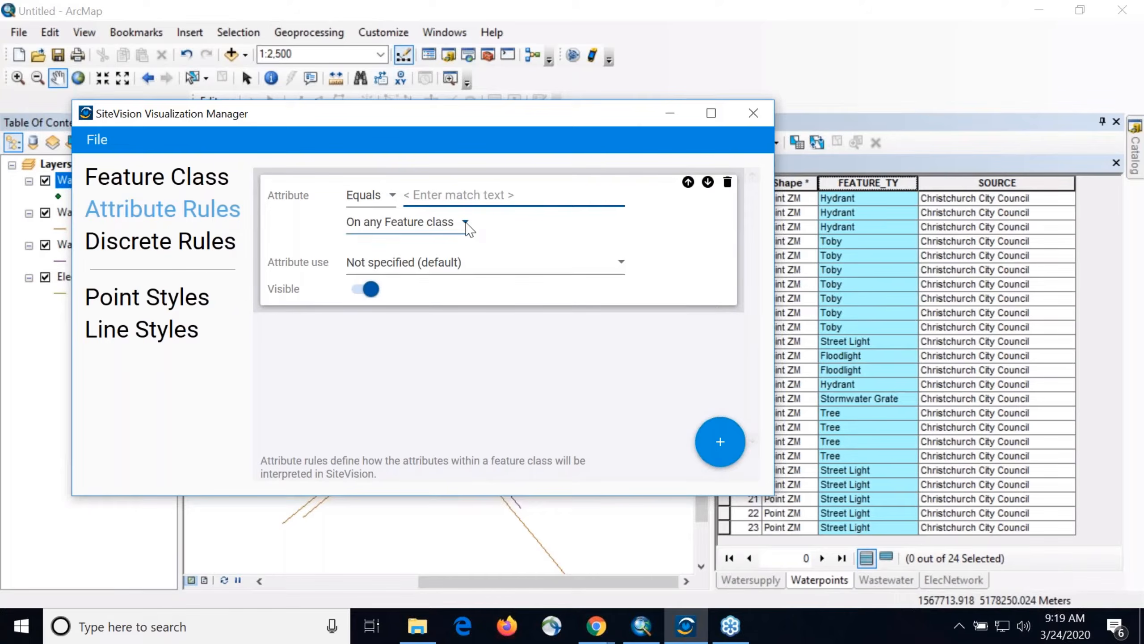
text(FEATURE_TY)
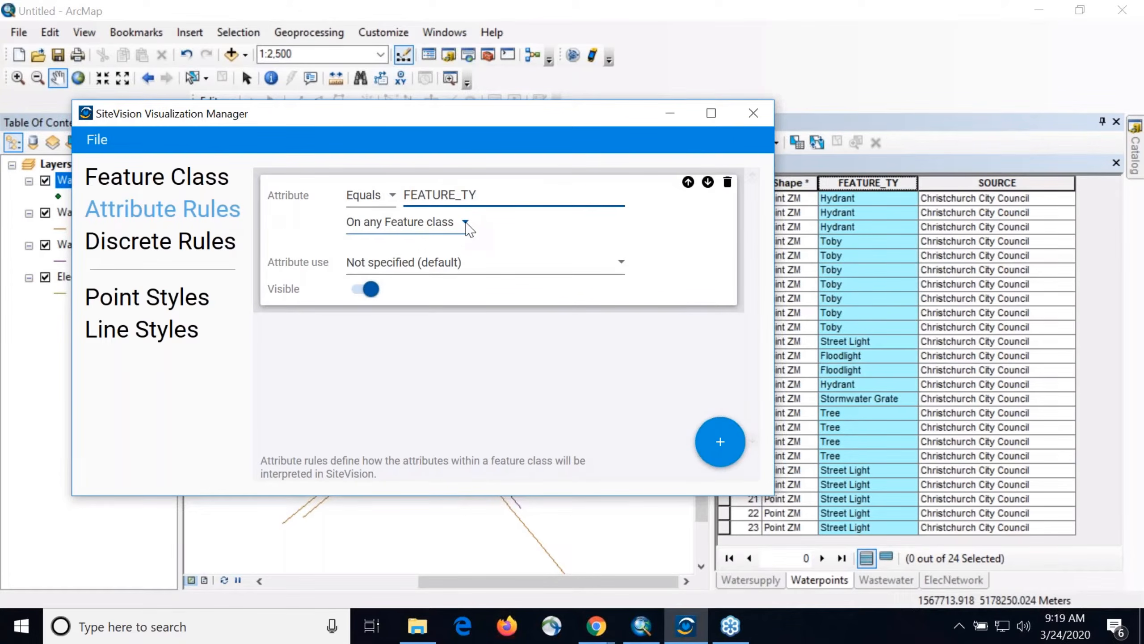
click(466, 223)
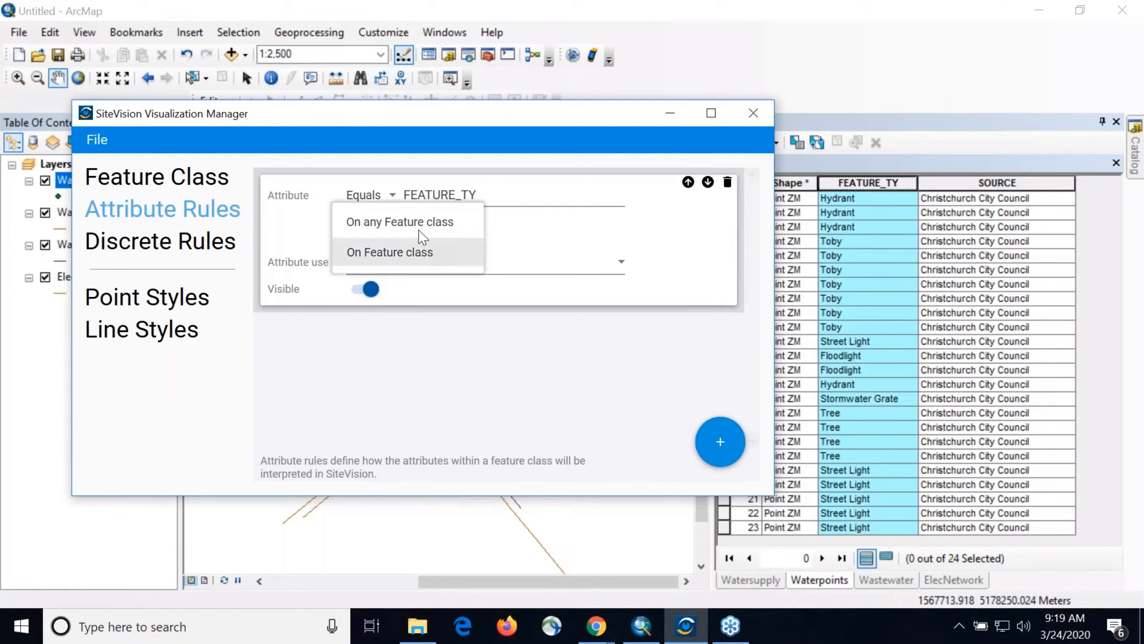
click(413, 269)
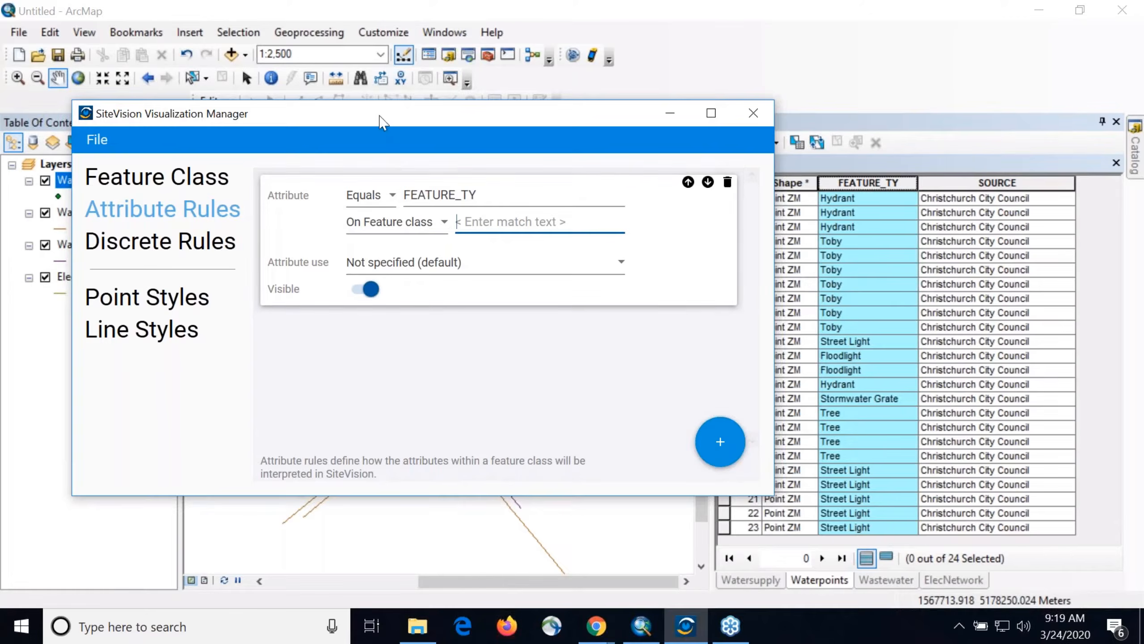
drag(382, 121, 553, 110)
text(Waterpoints)
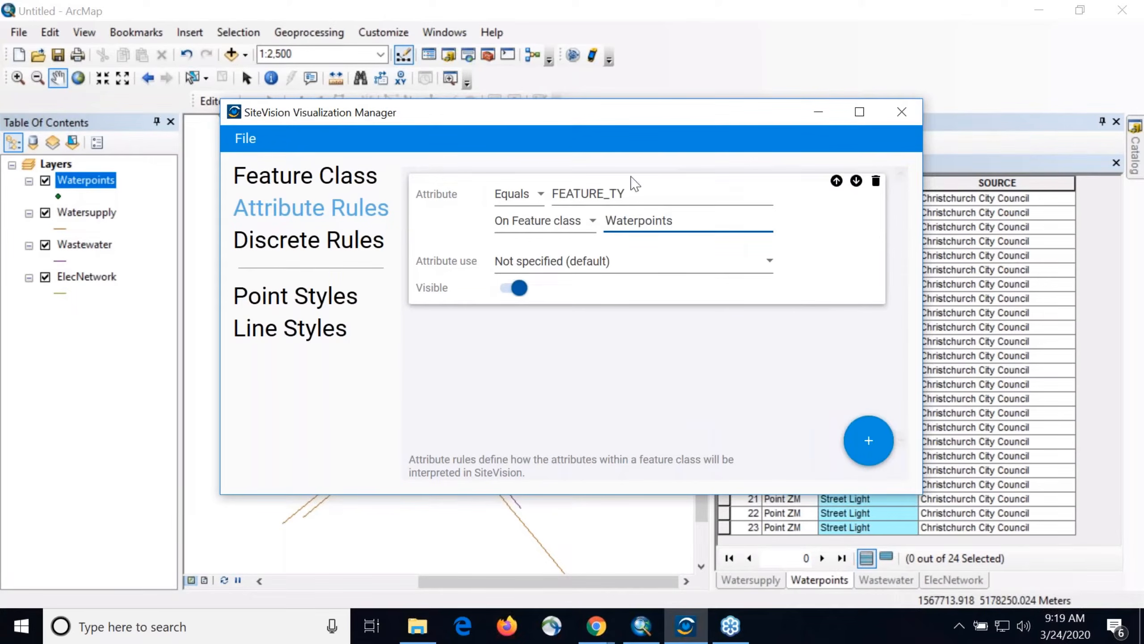
Step: Set the FEATURE_TY rule's attribute use to Feature display style
click(592, 223)
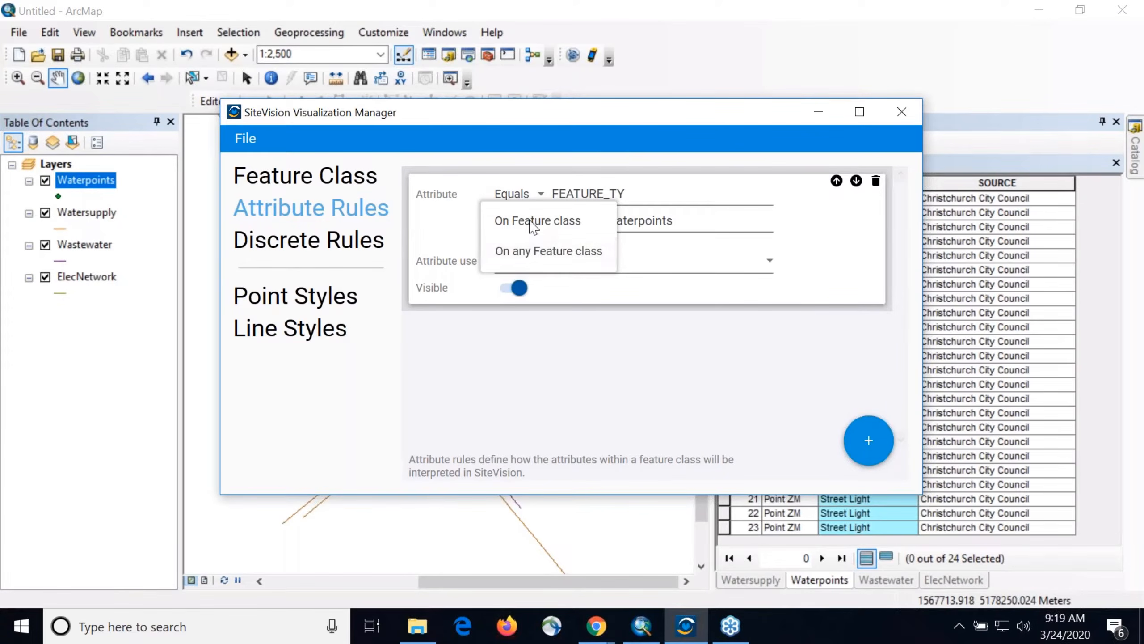
click(808, 225)
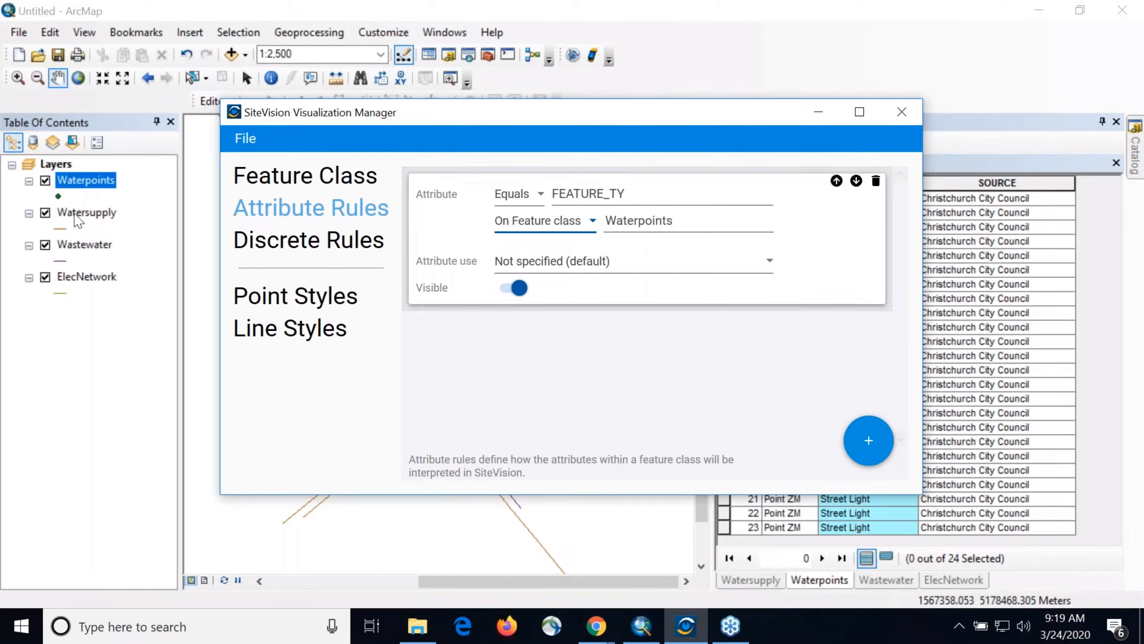
click(546, 259)
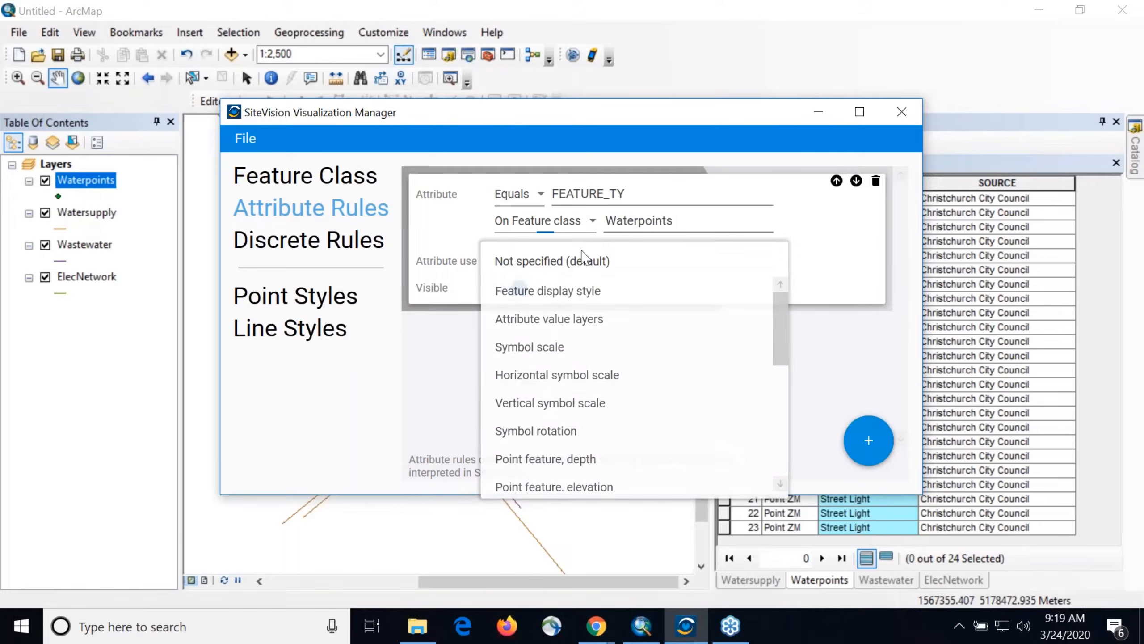
click(616, 297)
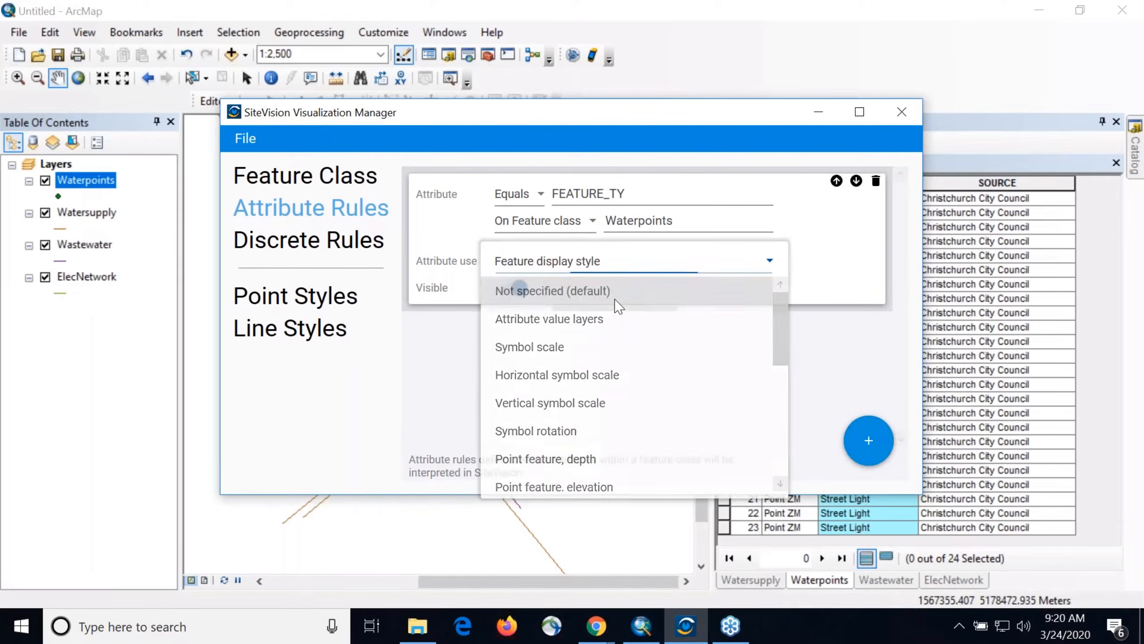
click(699, 193)
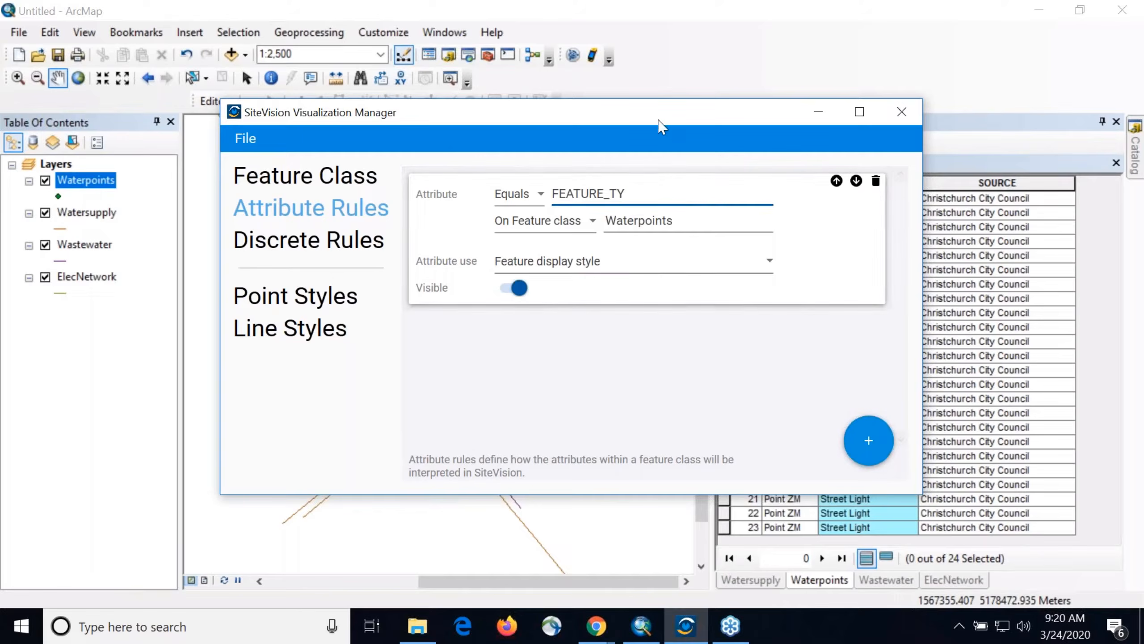
Step: Compare the point style names with the FEATURE_TY values in the Waterpoints attribute table, finishing back at the attribute rules
drag(642, 122, 496, 115)
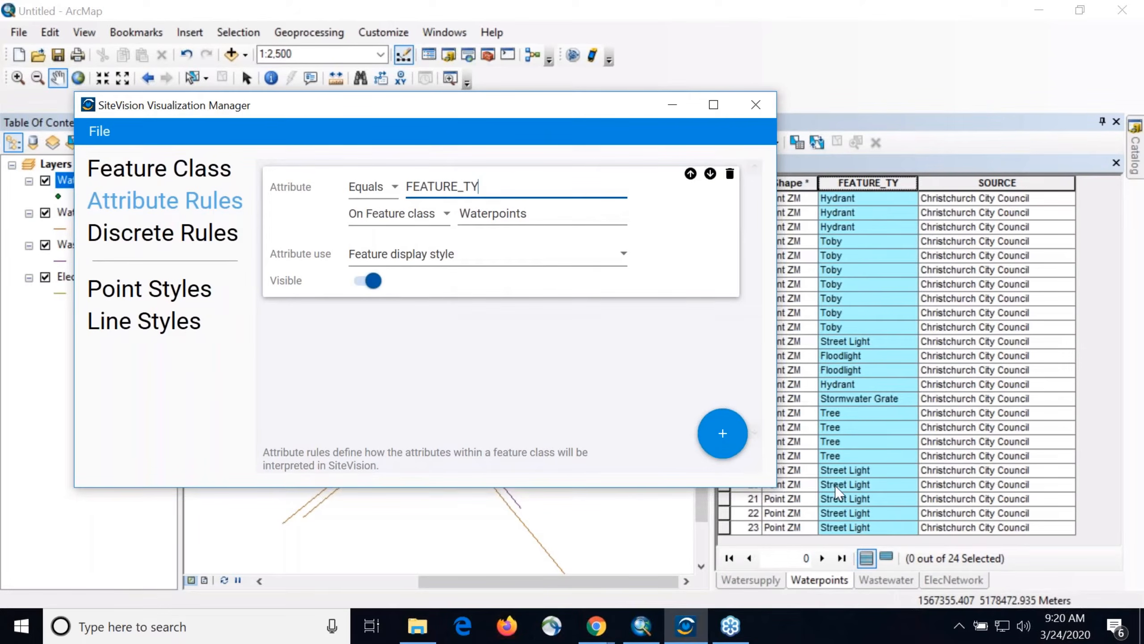
drag(507, 113, 549, 117)
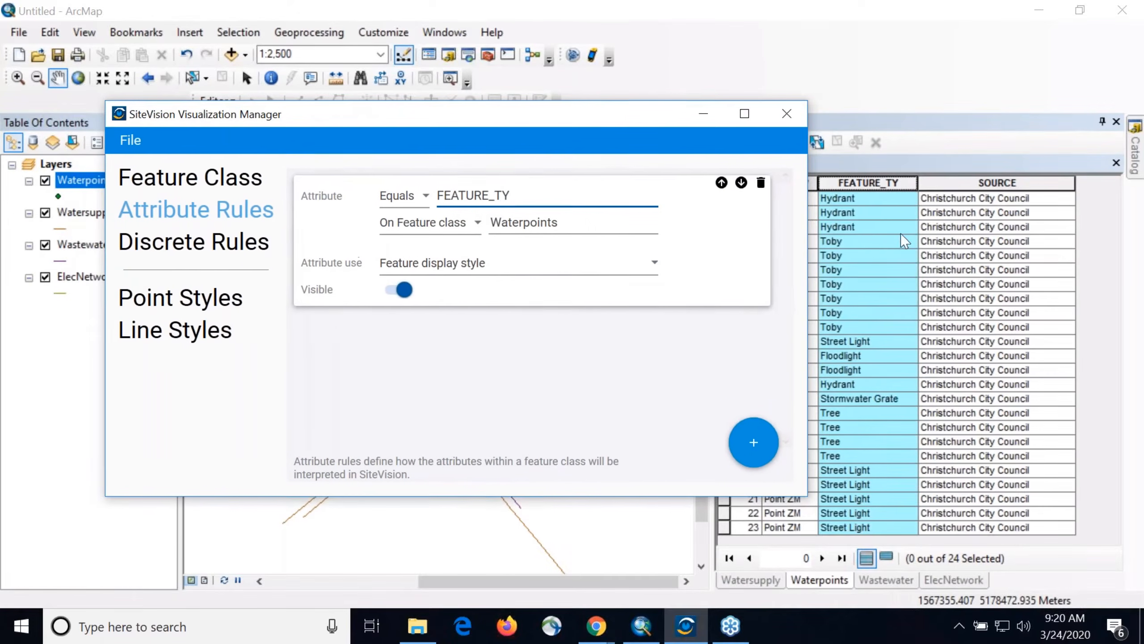
click(191, 299)
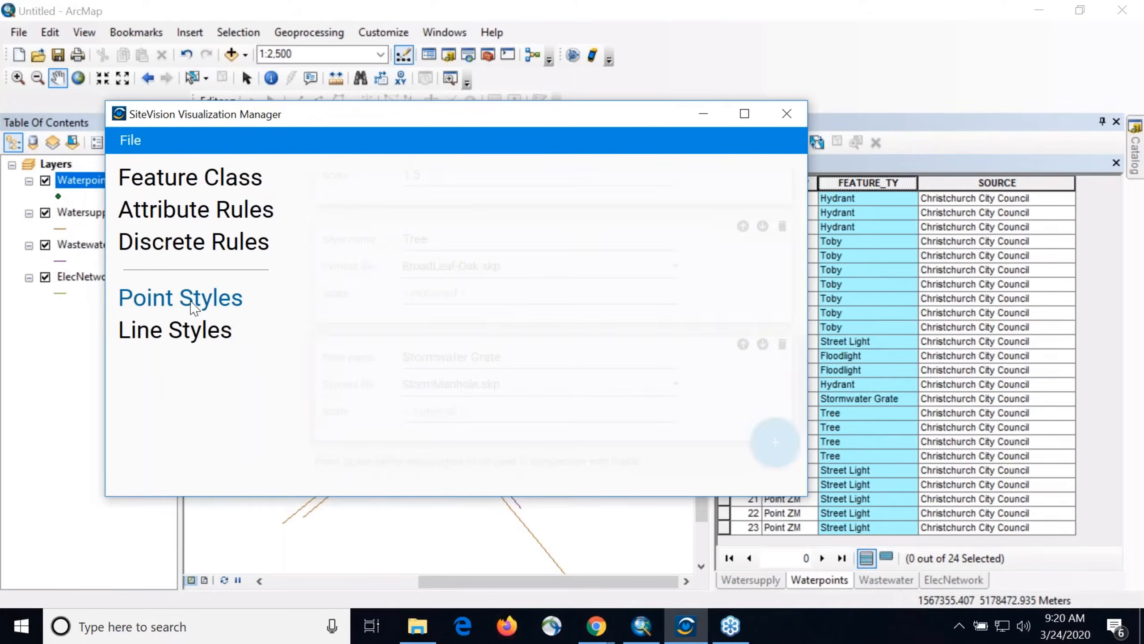
scroll(460, 379, up, 10)
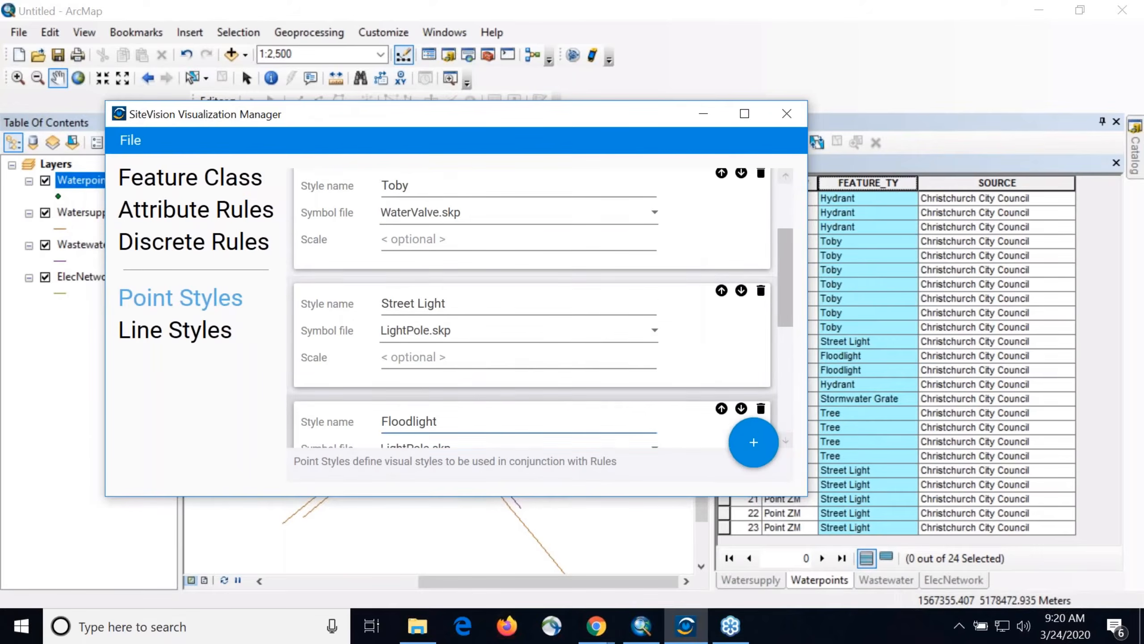
click(226, 210)
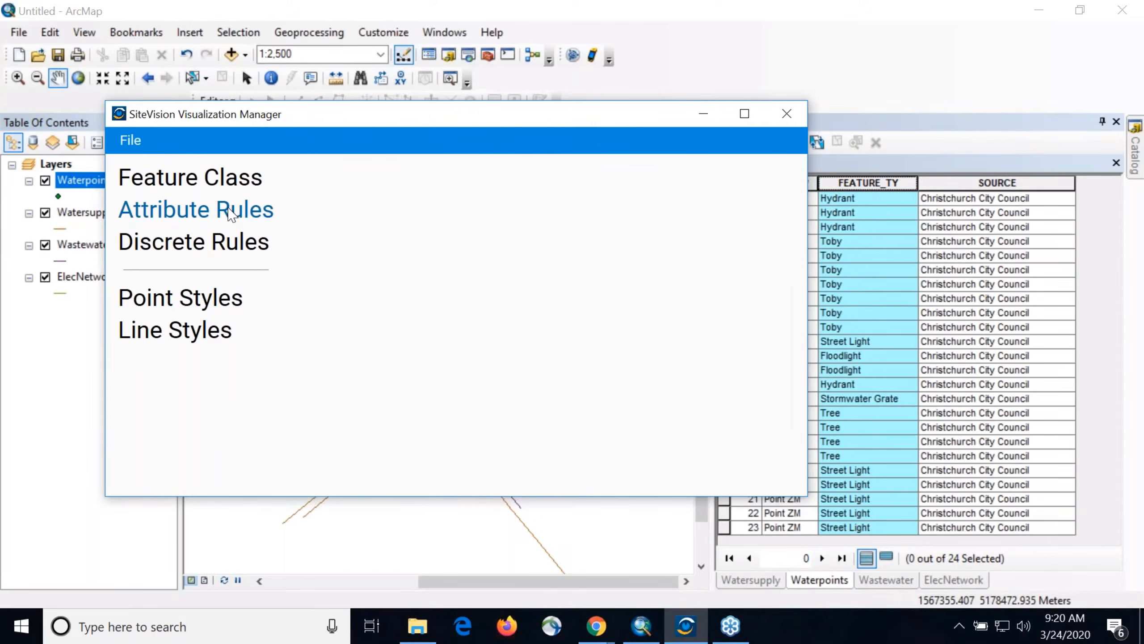
Step: Add a second attribute rule matching attribute Equals Depth, after highlighting the Depth field in ArcMap's Watersupply attribute table
drag(635, 117, 708, 105)
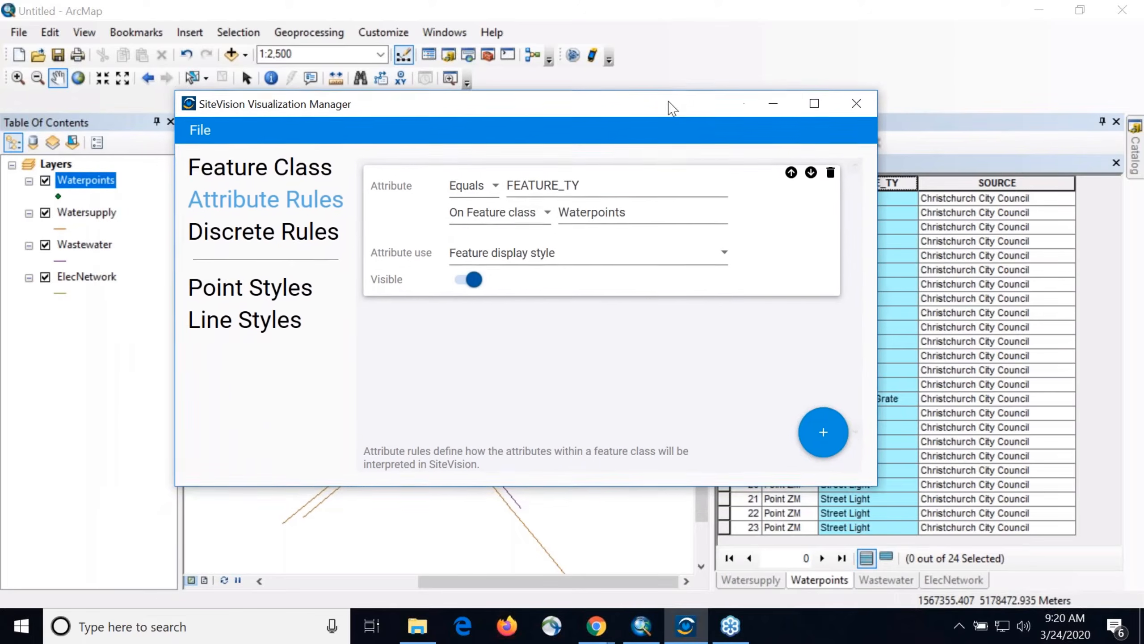
click(829, 430)
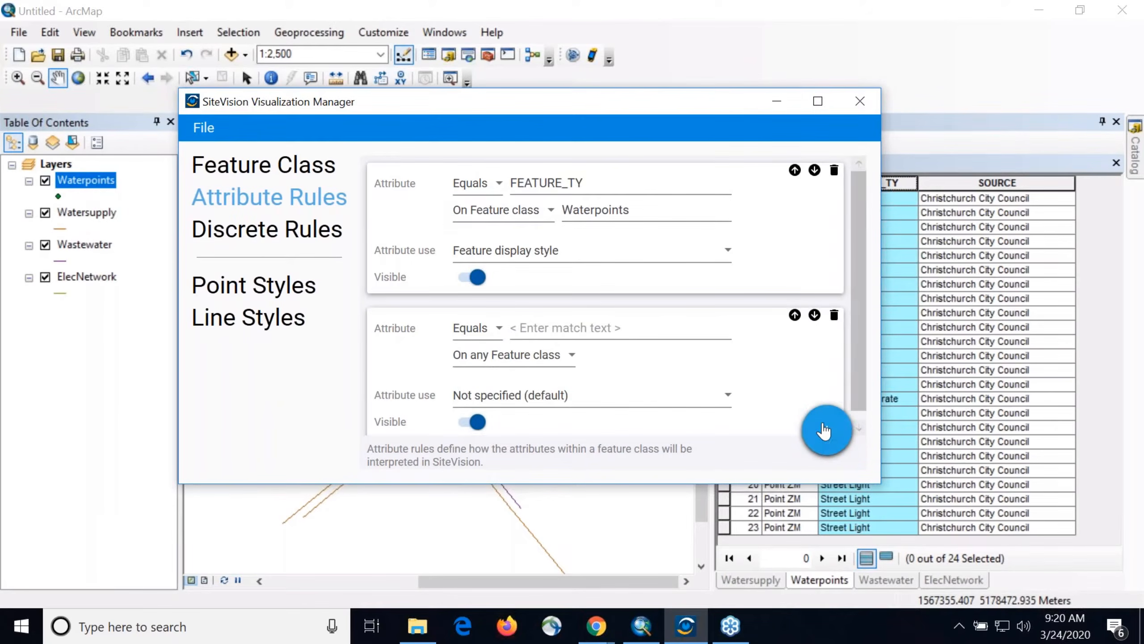
click(604, 319)
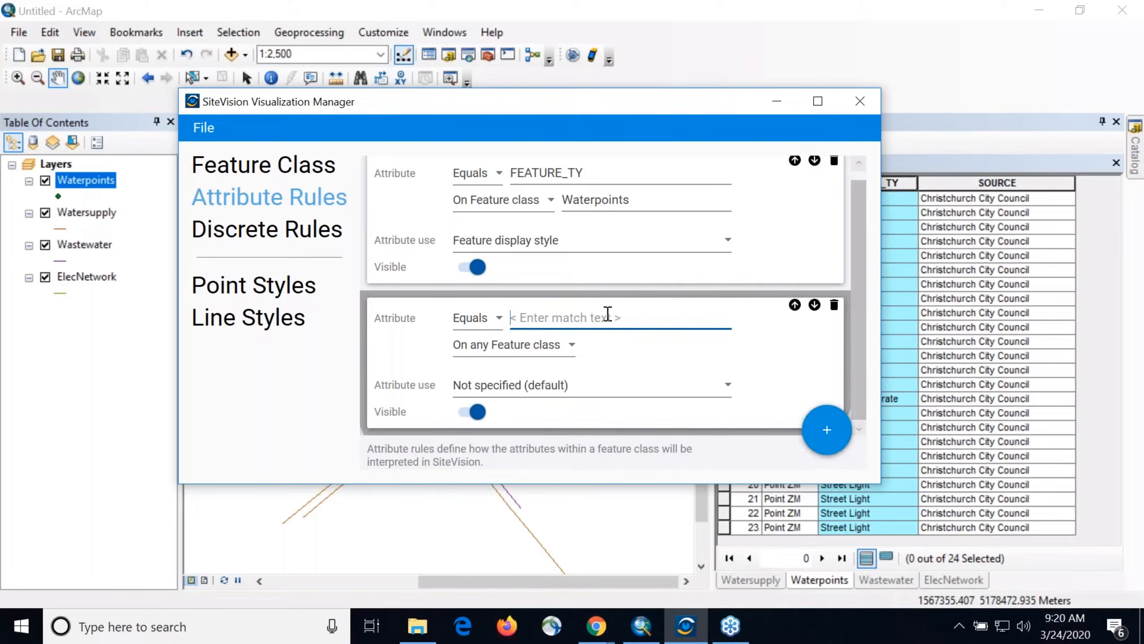
right_click(93, 218)
click(163, 266)
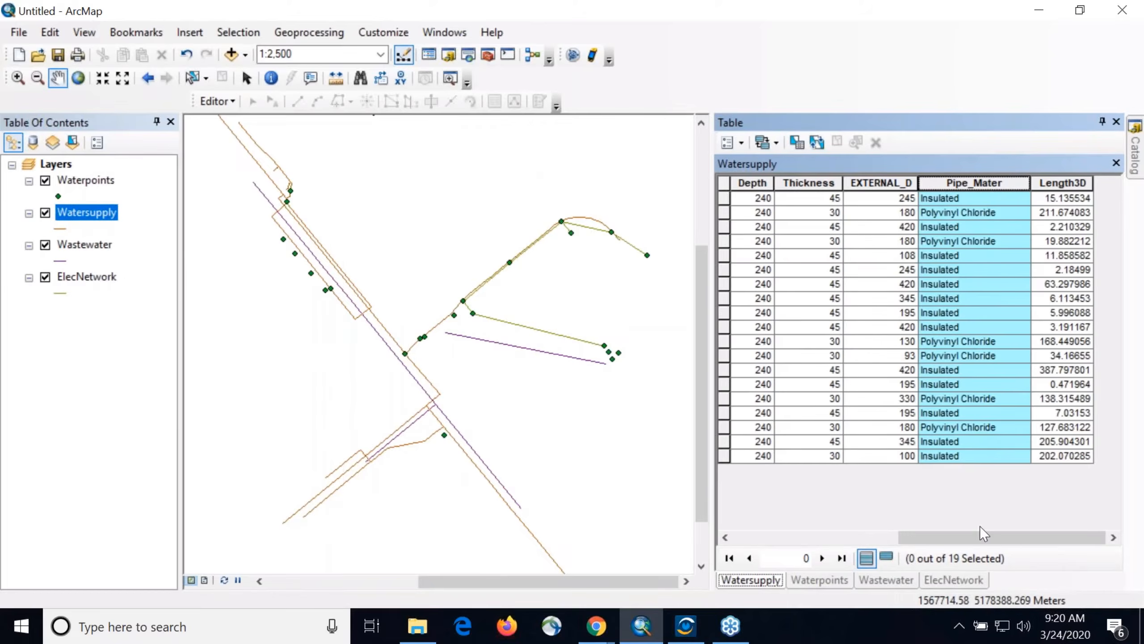
drag(975, 538, 905, 549)
click(991, 183)
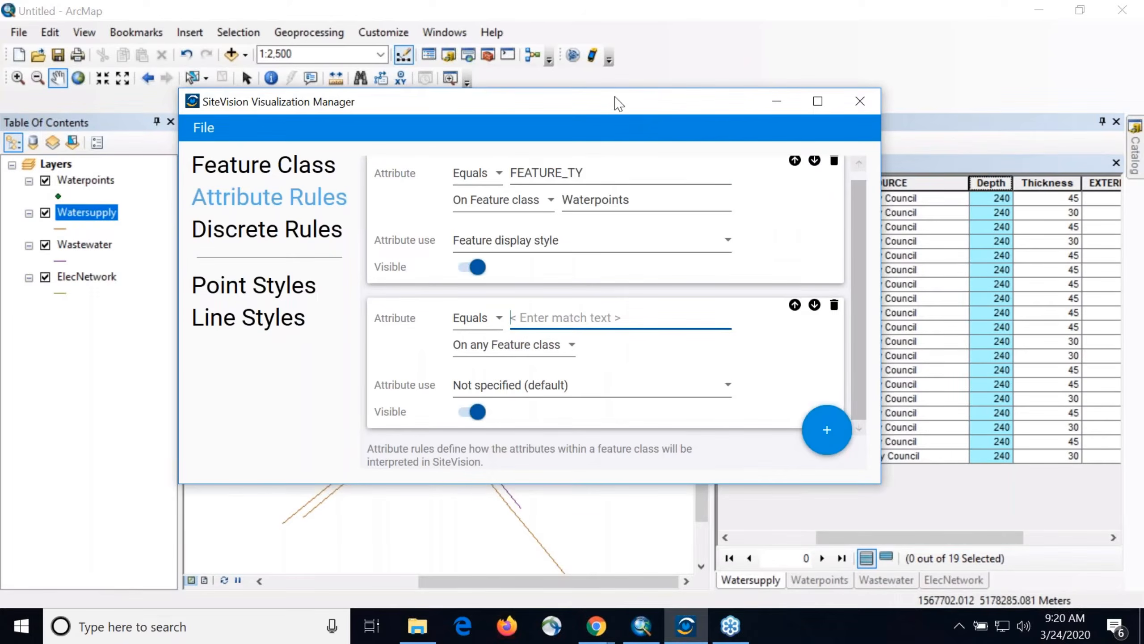
drag(613, 104, 542, 123)
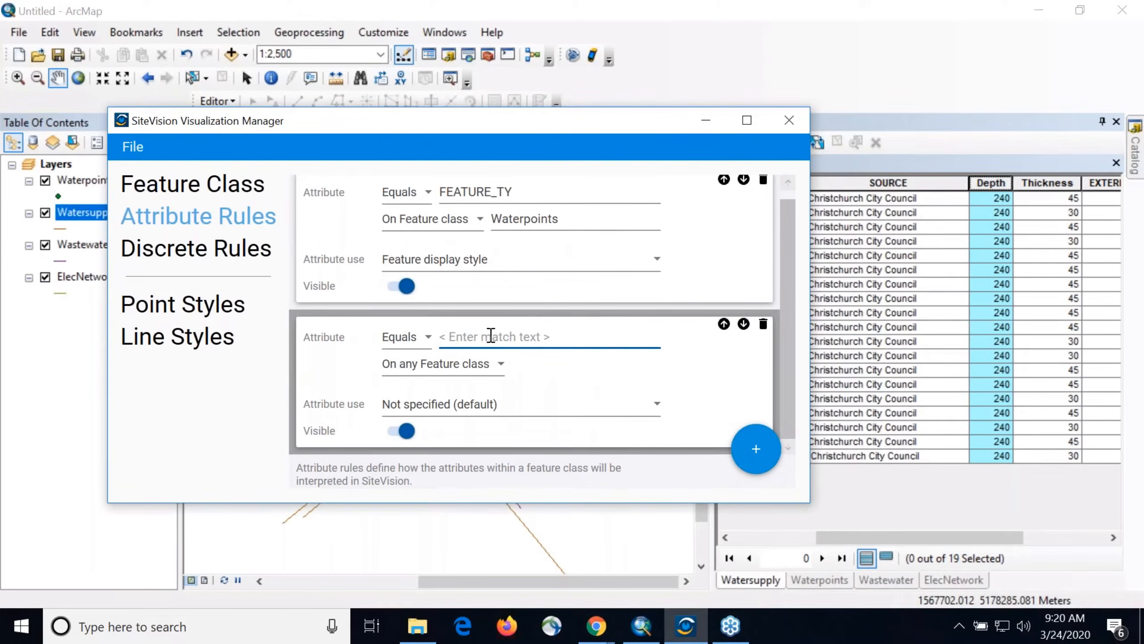
text(Depth)
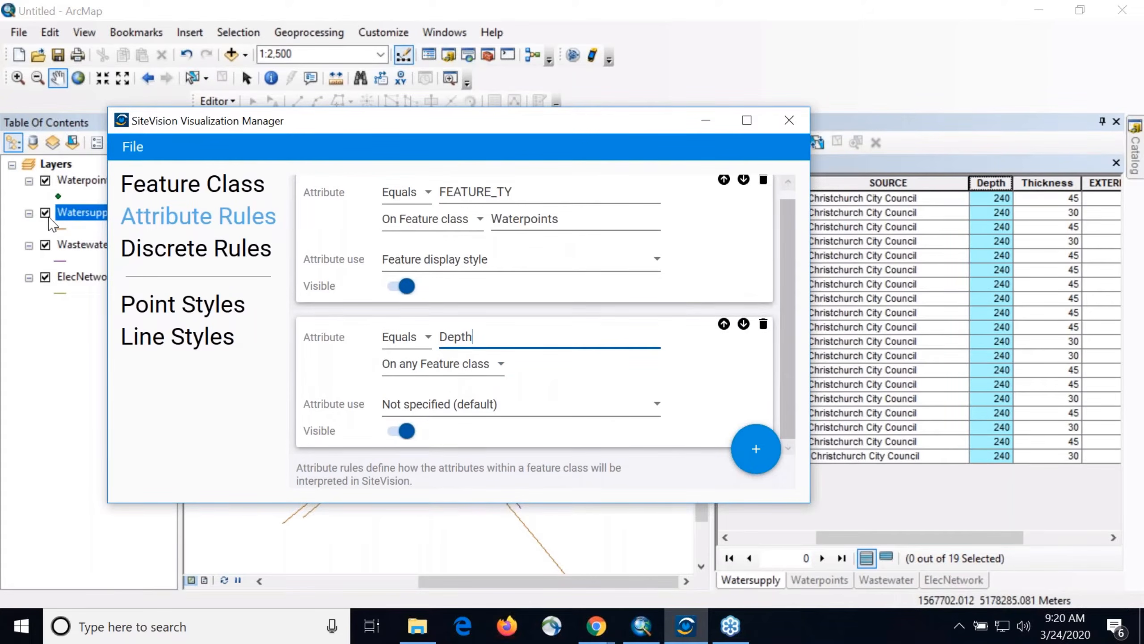
Step: Check the Depth field in ArcMap's Wastewater attribute table, finishing with the Watersupply attribute table open again
right_click(61, 245)
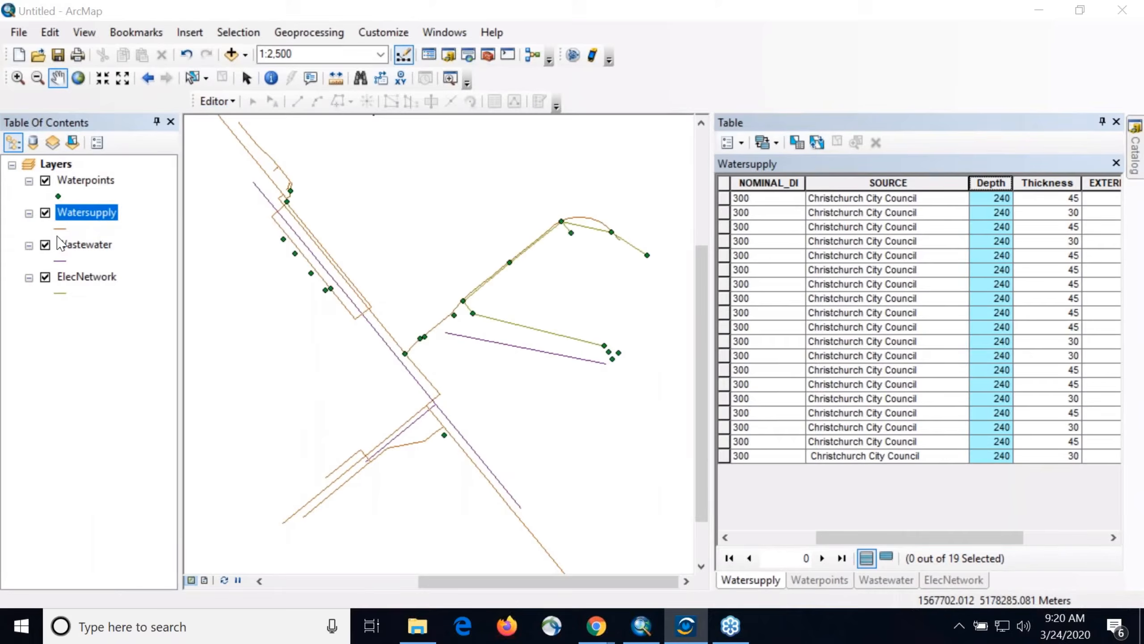
click(157, 272)
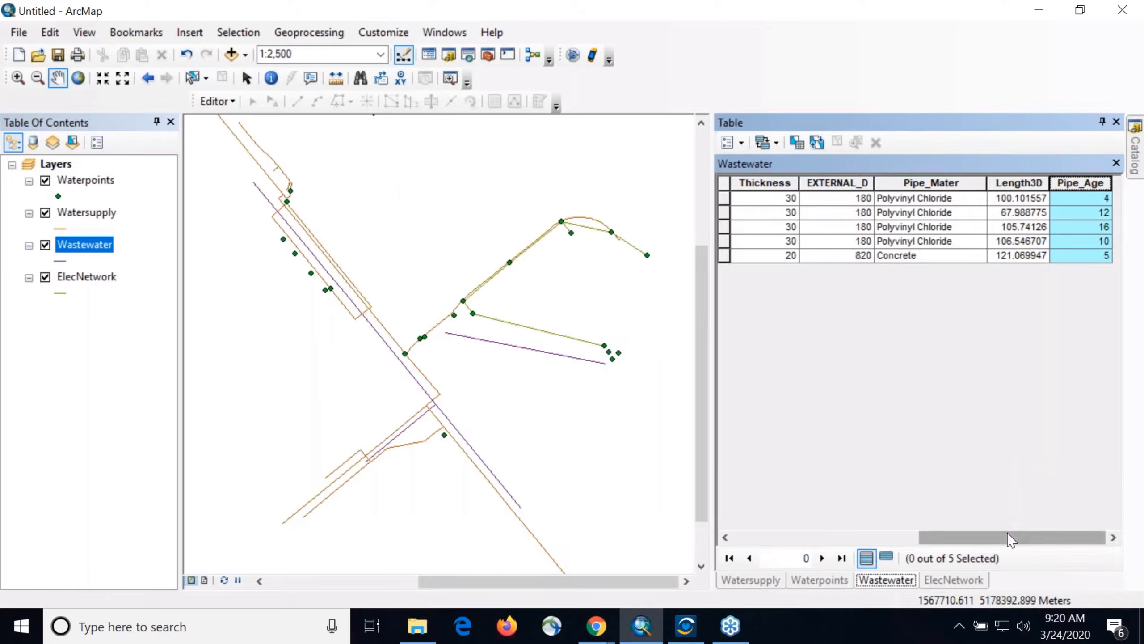
drag(1004, 539, 900, 537)
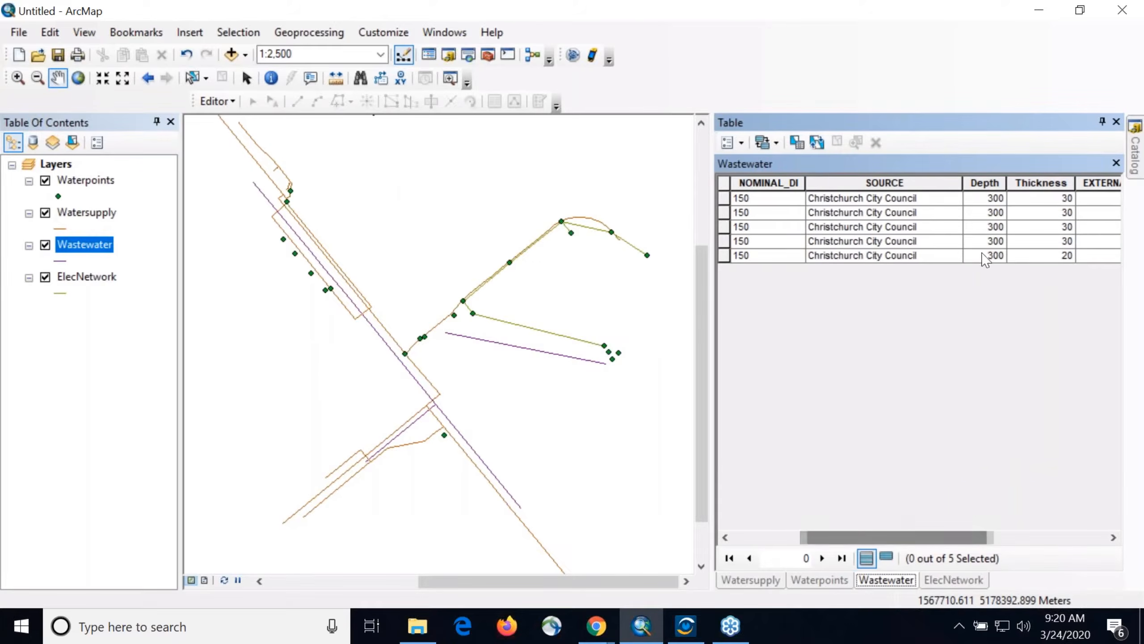
click(986, 186)
click(105, 273)
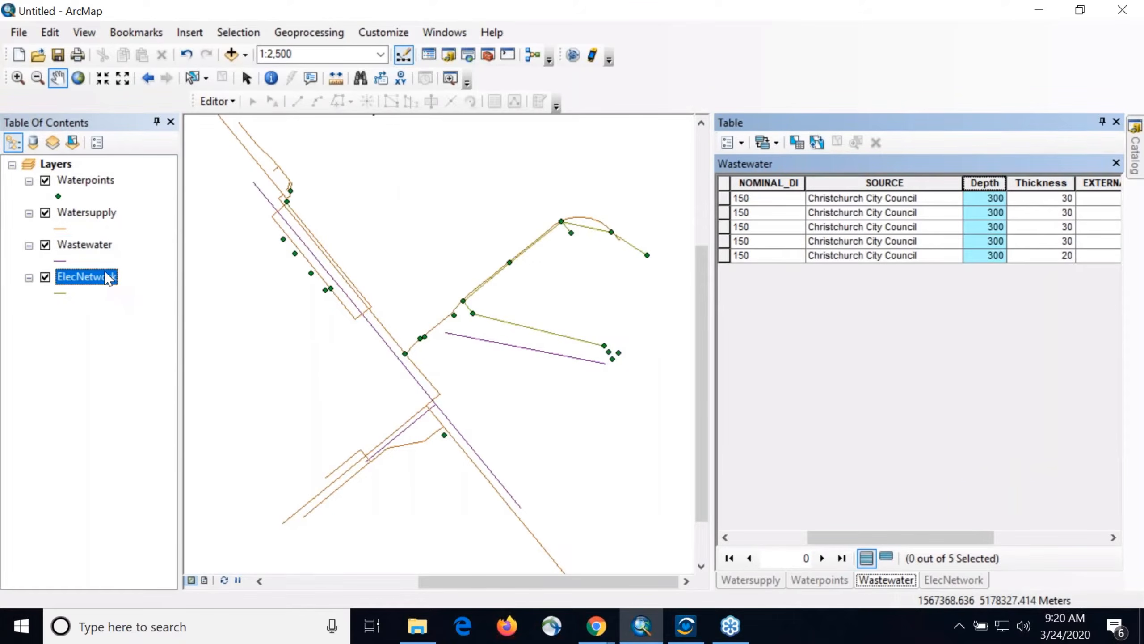
click(100, 219)
right_click(101, 220)
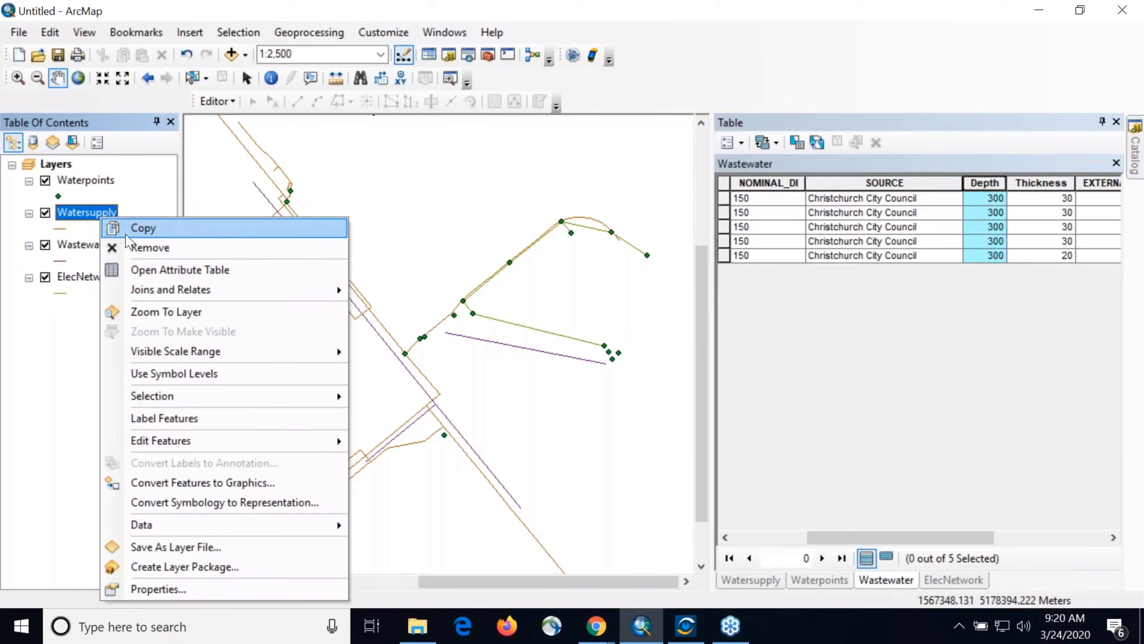
click(159, 270)
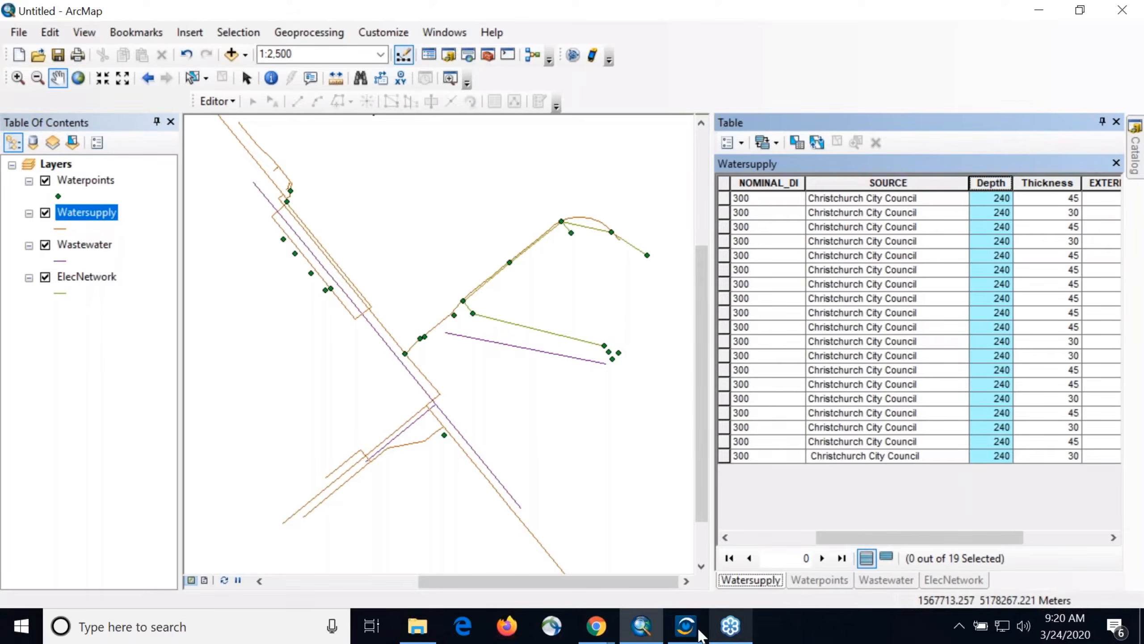
Step: Back in SiteVision Visualization Manager, set the Depth rule's attribute use to Top of pipe, depth with units in Centimetres
click(685, 626)
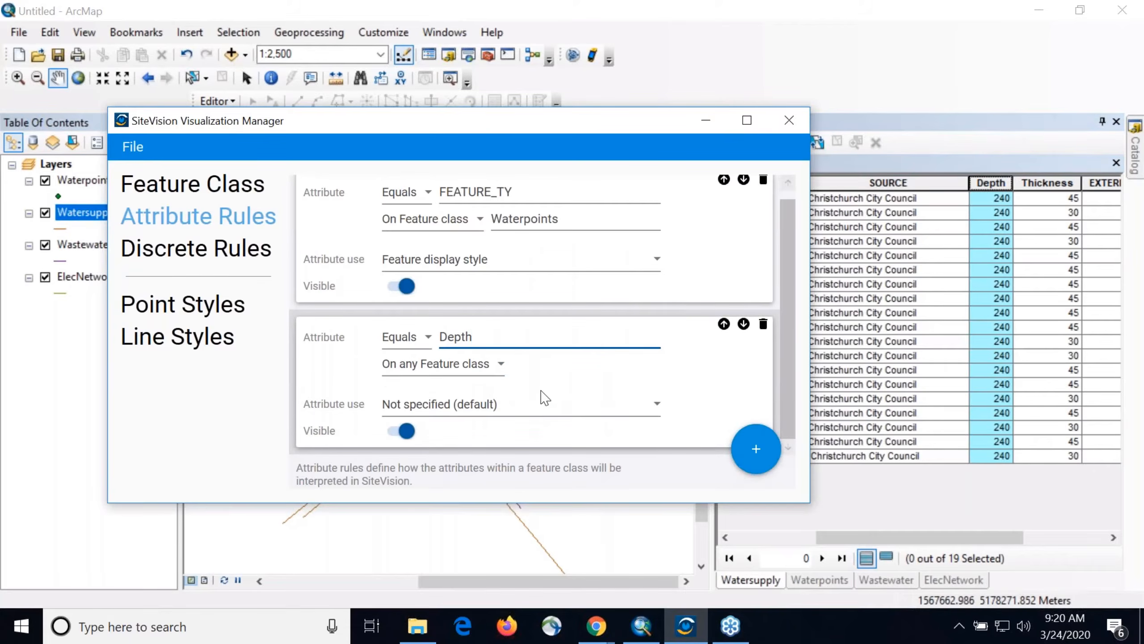
click(514, 408)
scroll(618, 450, down, 3)
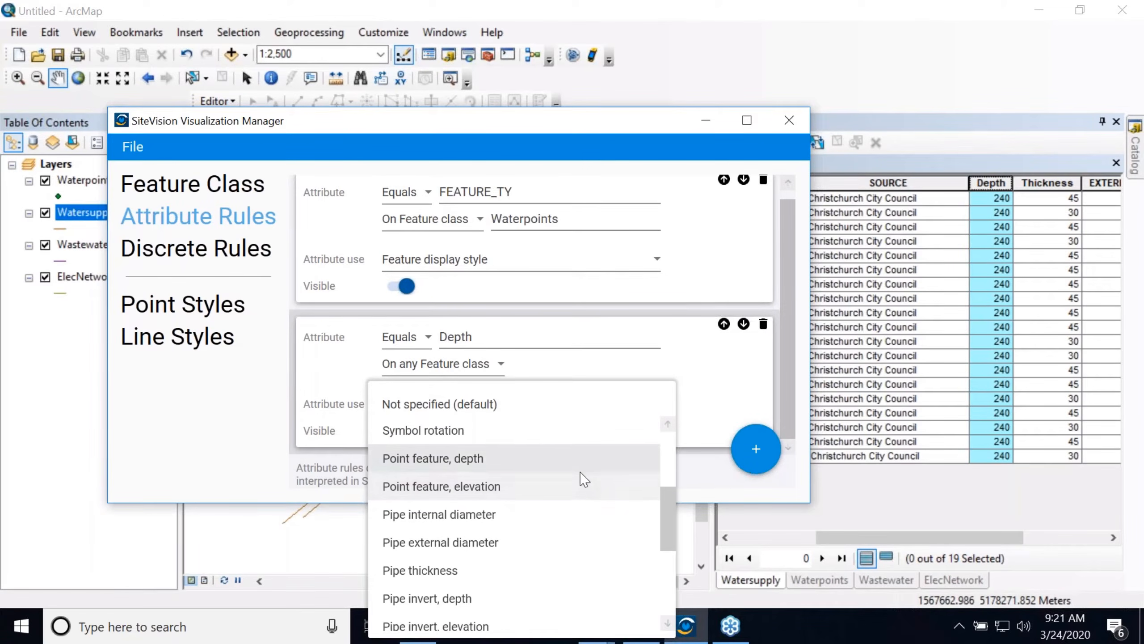
scroll(554, 581, down, 3)
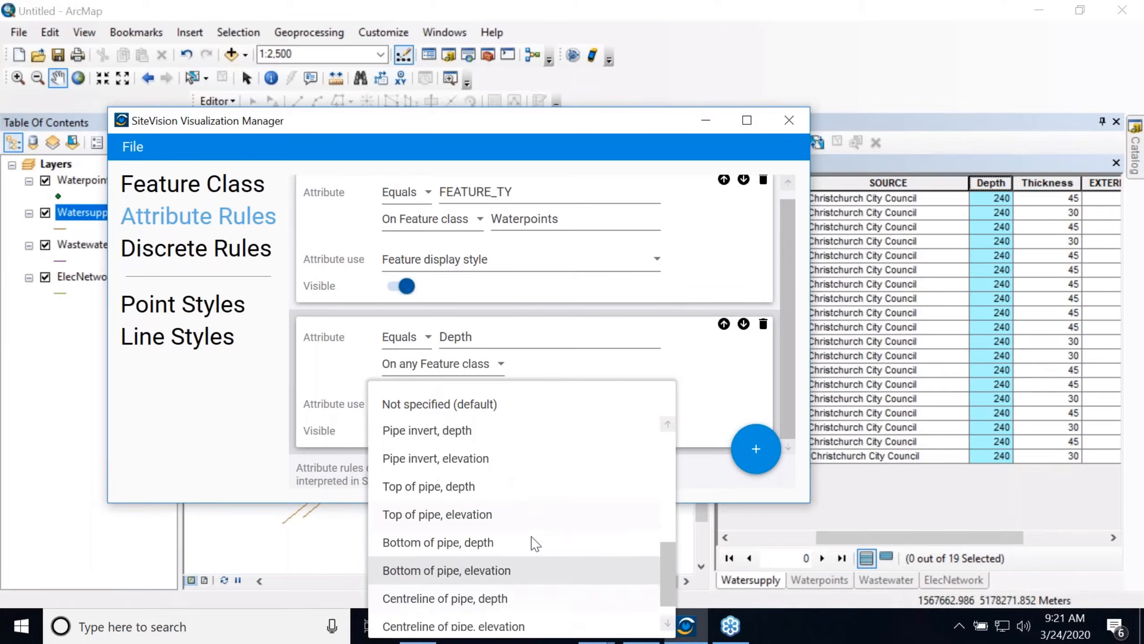
click(531, 486)
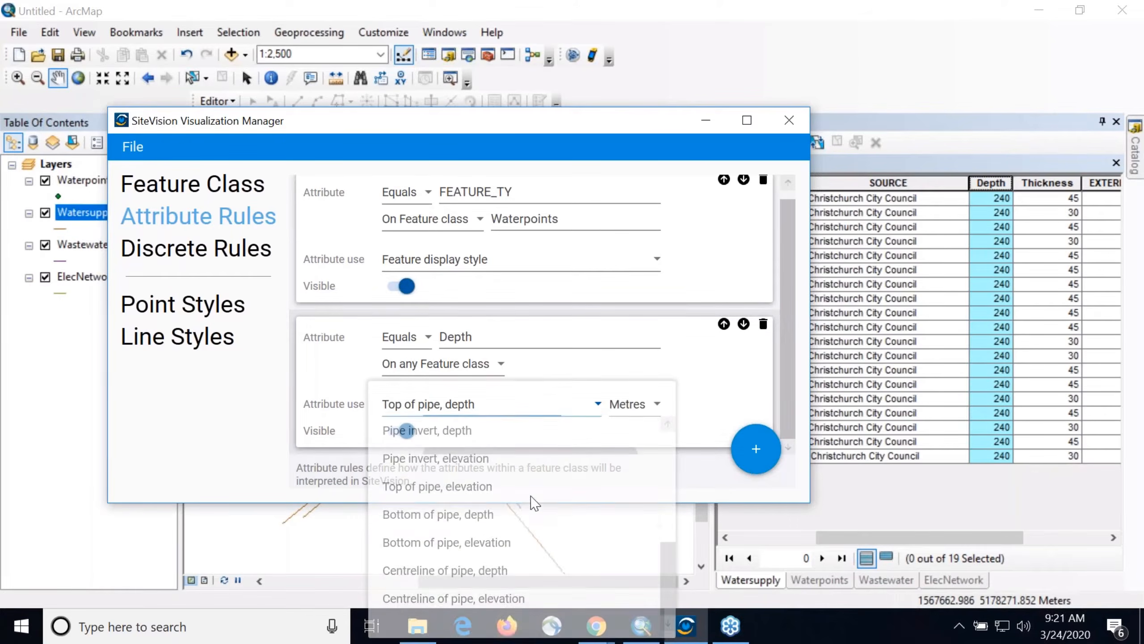
click(650, 413)
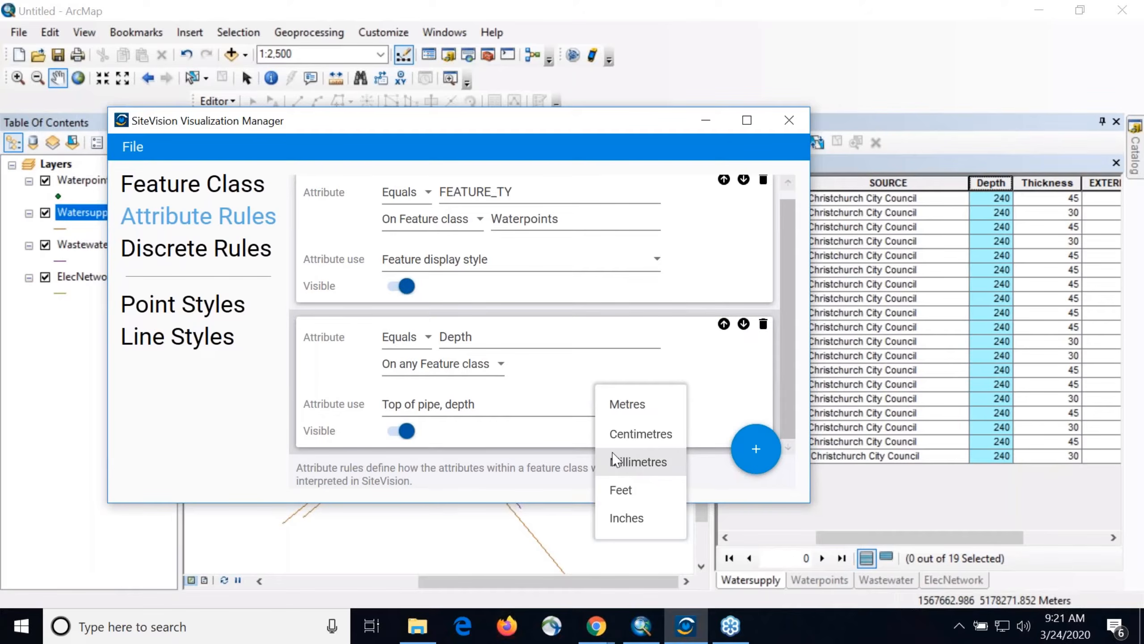
click(633, 435)
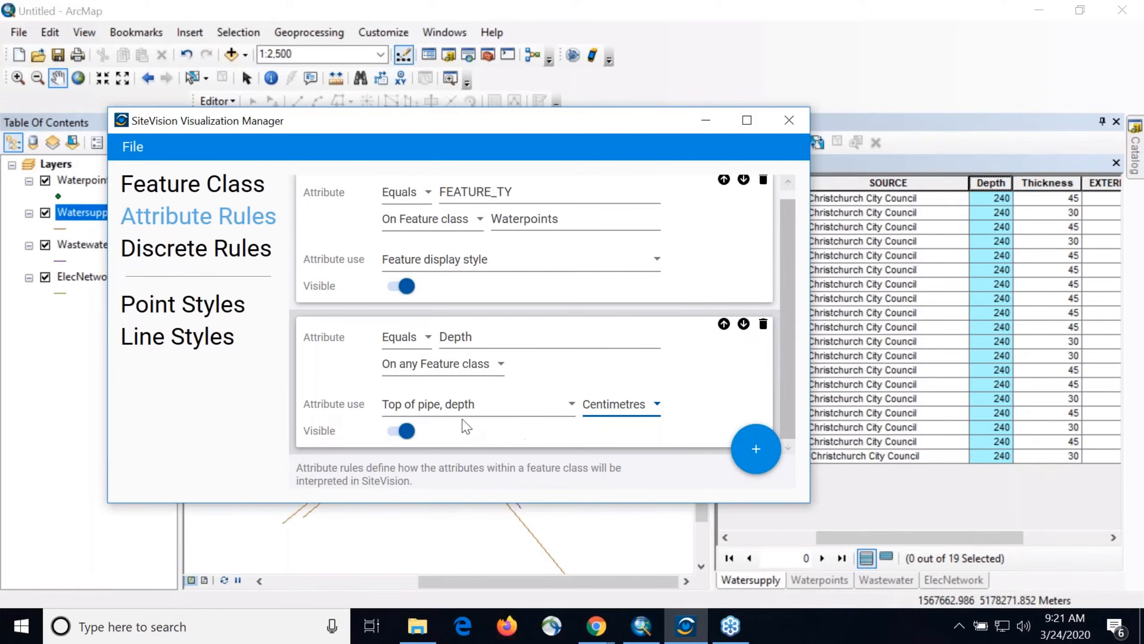
Step: Review the geometry heights of the feature class rules and the pipe depth and elevation options available to the Depth rule
click(192, 185)
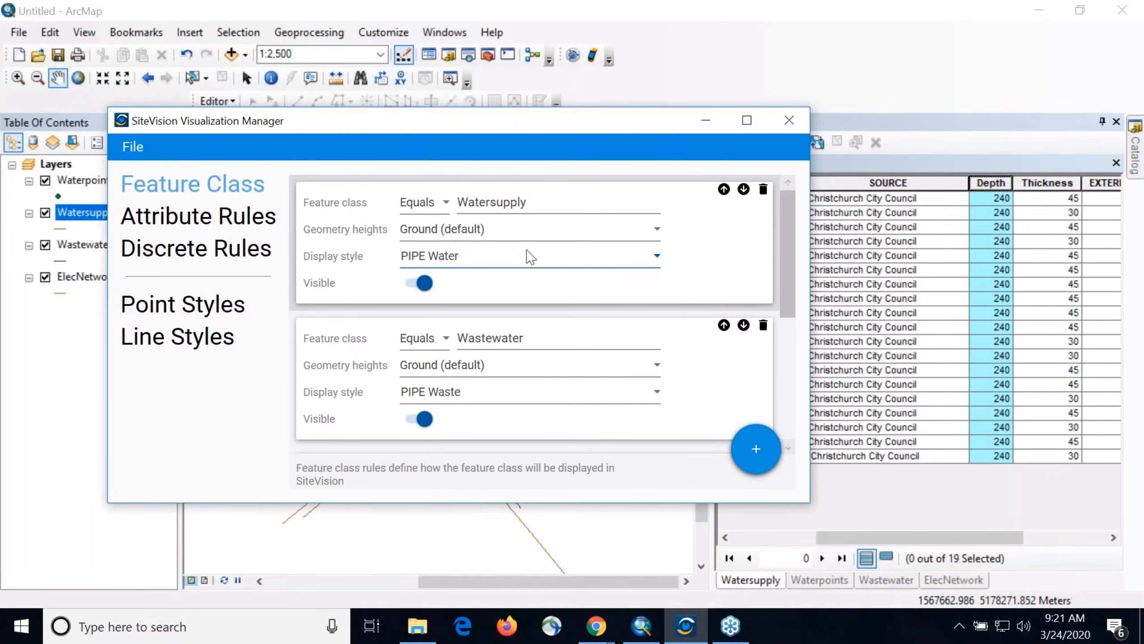
click(243, 218)
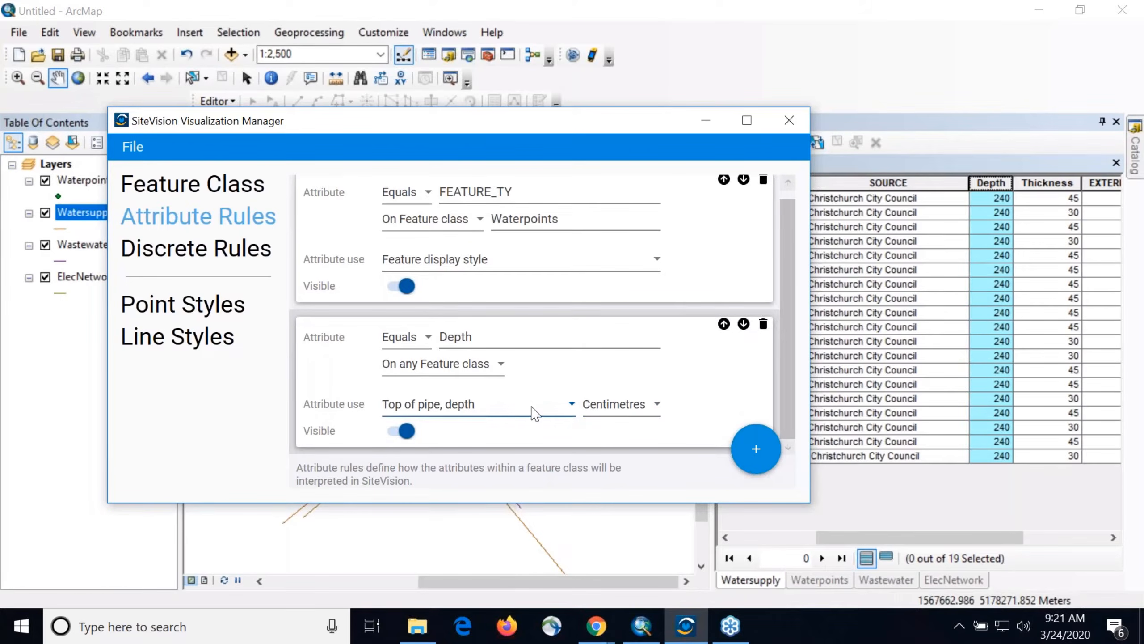
click(534, 413)
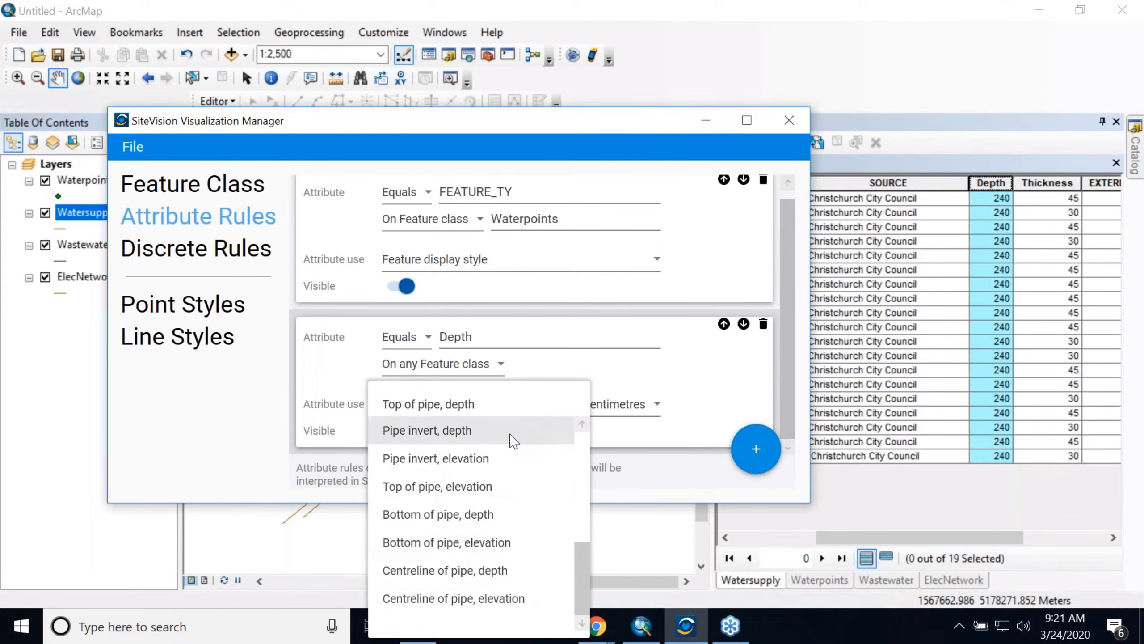
click(729, 399)
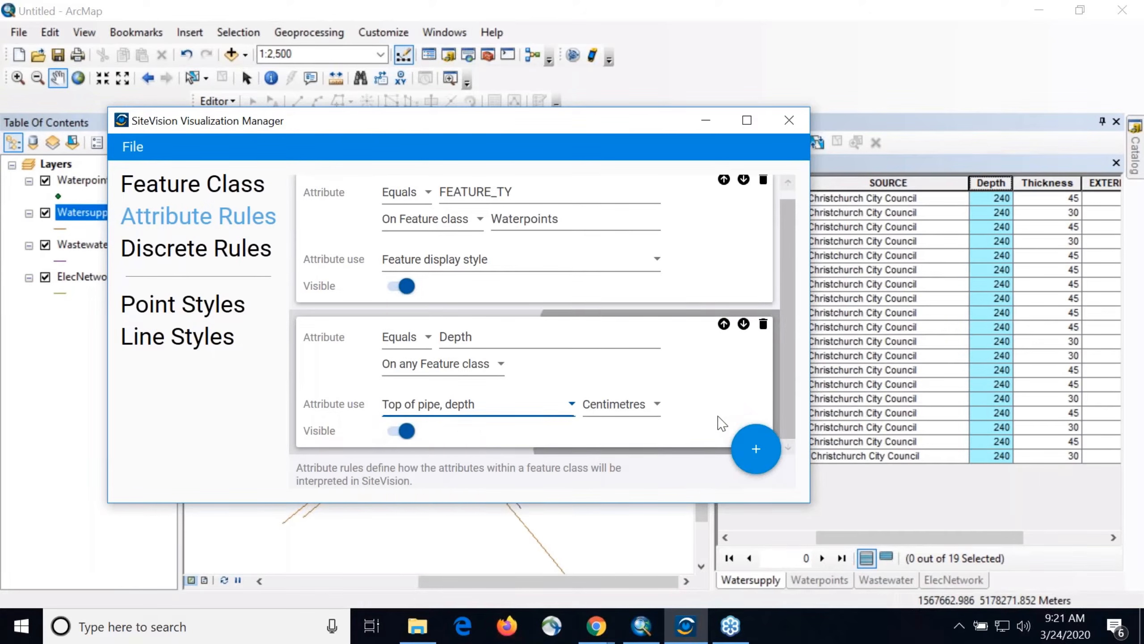
Step: Add a third attribute rule and highlight the NOMINAL_DI field in ArcMap's Watersupply attribute table
click(756, 448)
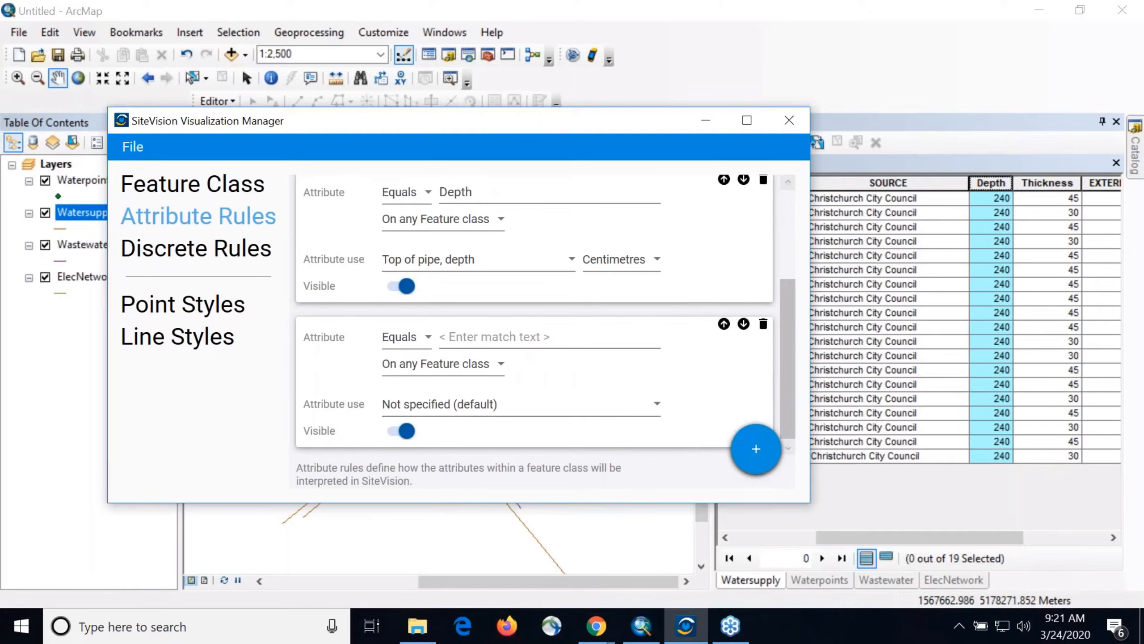
click(995, 169)
drag(916, 533, 873, 535)
click(839, 178)
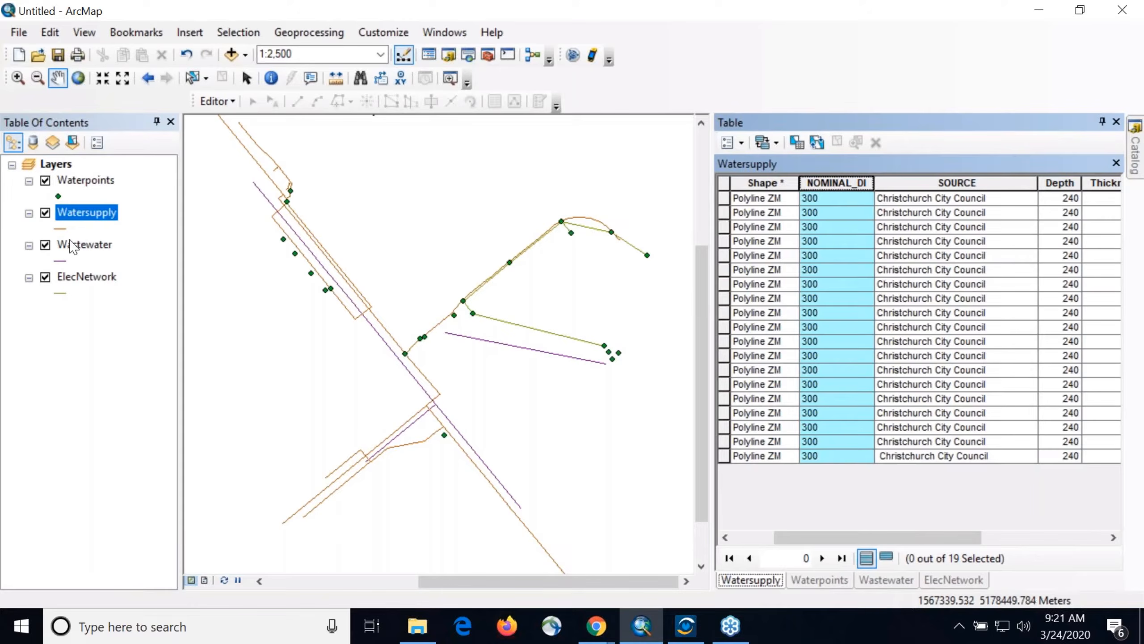
Step: Check the NOMINAL_DI field in the Wastewater attribute table and compare it with the Watersupply attribute table
click(96, 245)
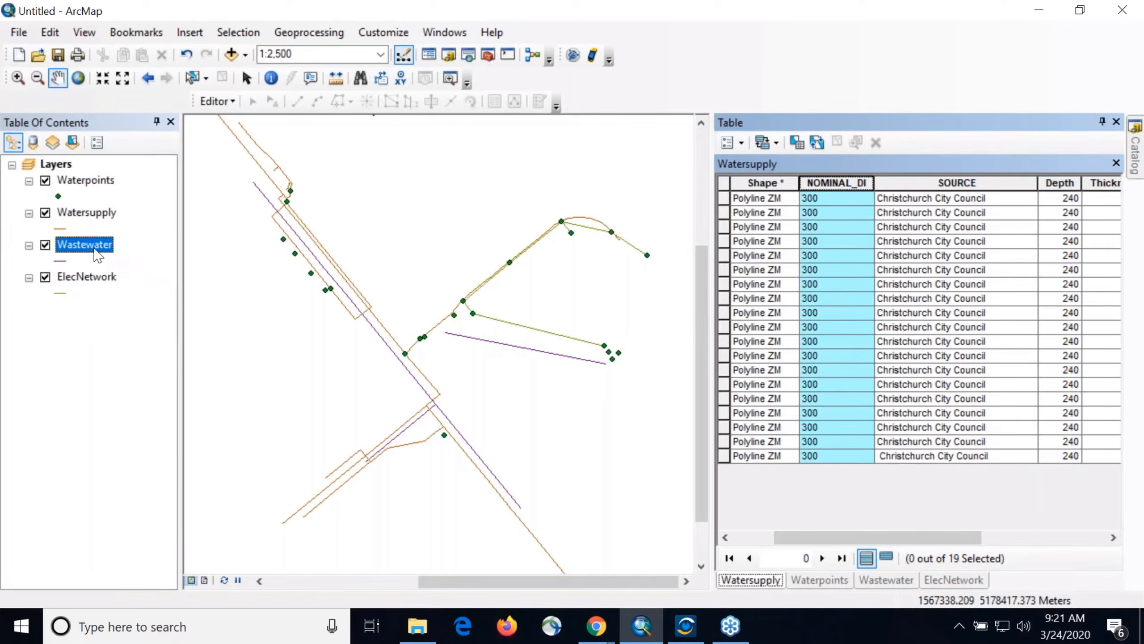
right_click(94, 247)
click(171, 271)
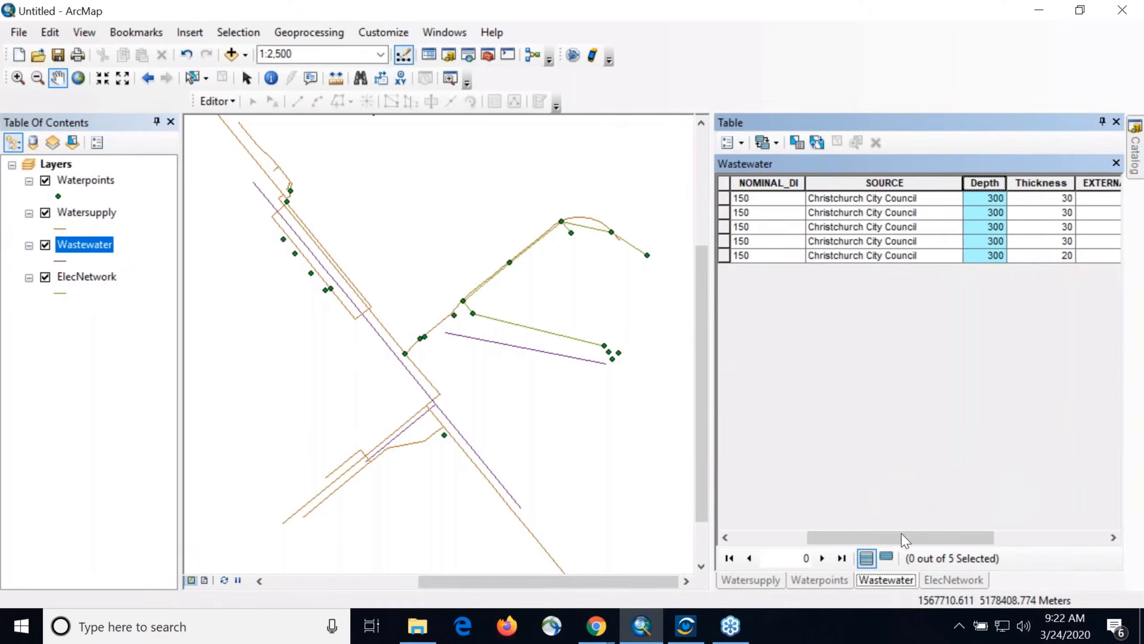
drag(902, 537, 820, 536)
click(856, 183)
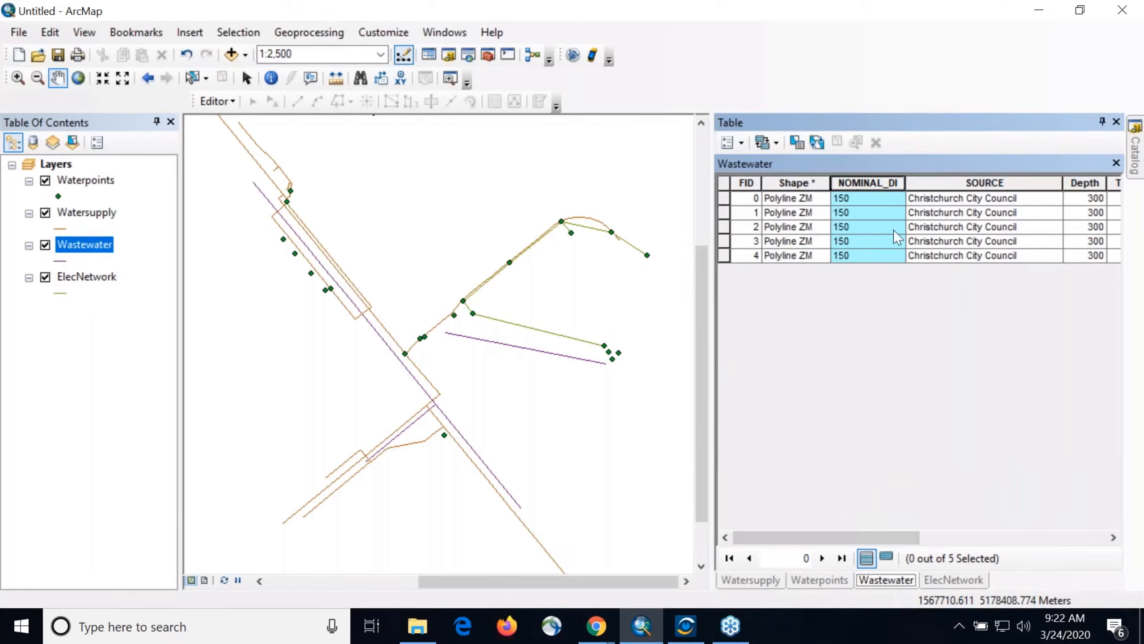
click(112, 214)
right_click(112, 214)
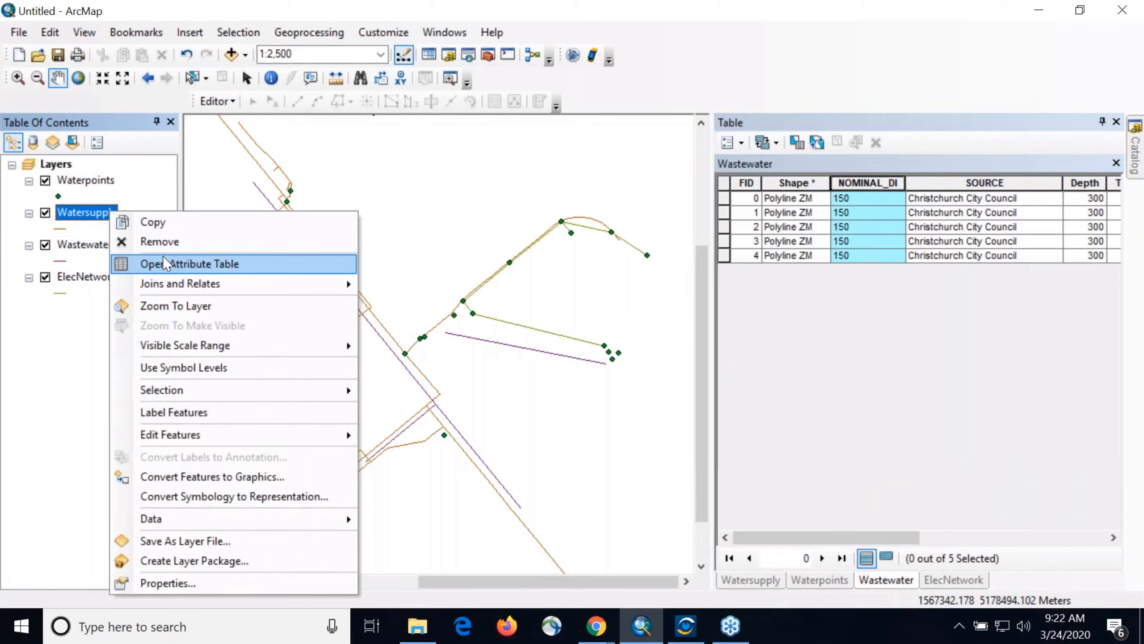
click(173, 264)
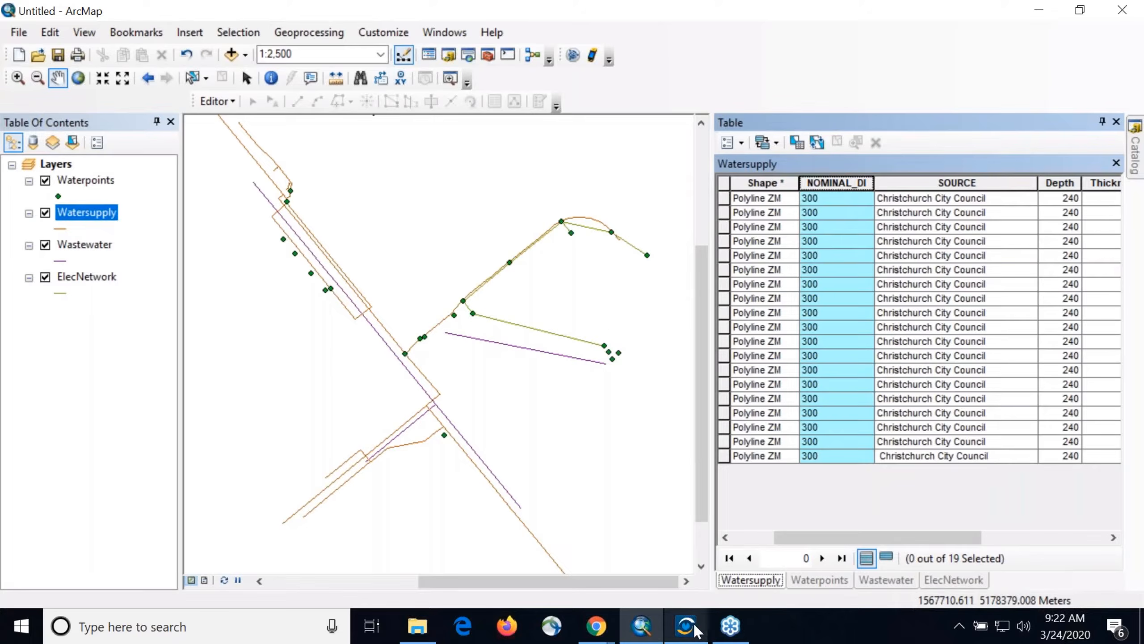
Step: Switch back to SiteVision Visualization Manager and set the blank attribute rule to match attribute Equals NOMINAL_DI
click(696, 627)
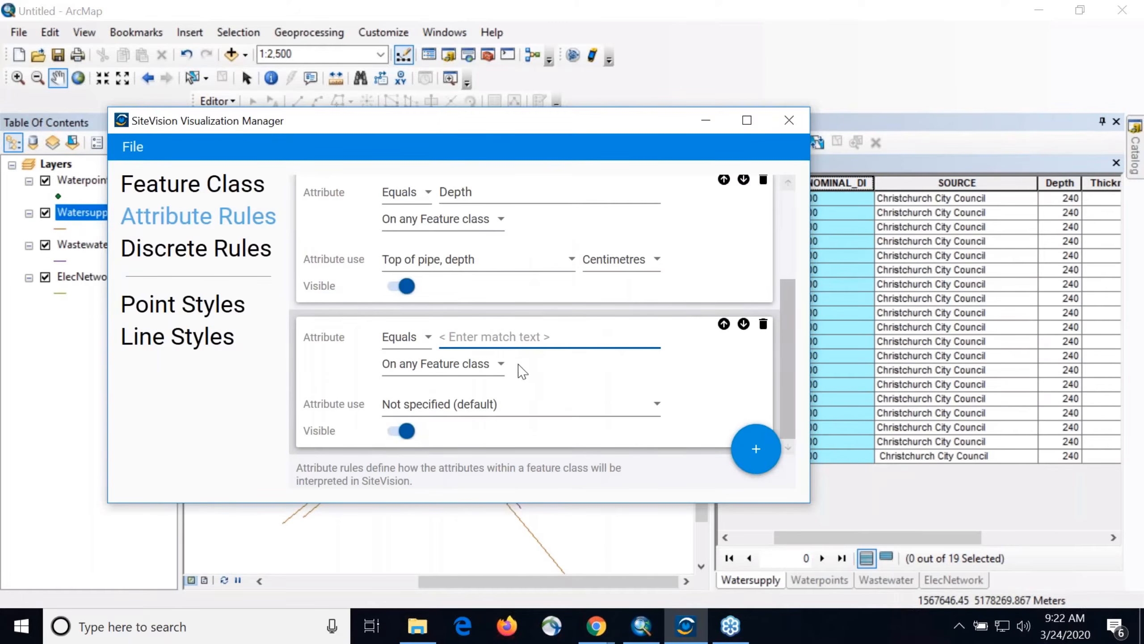
scroll(614, 399, up, 2)
scroll(613, 399, down, 1)
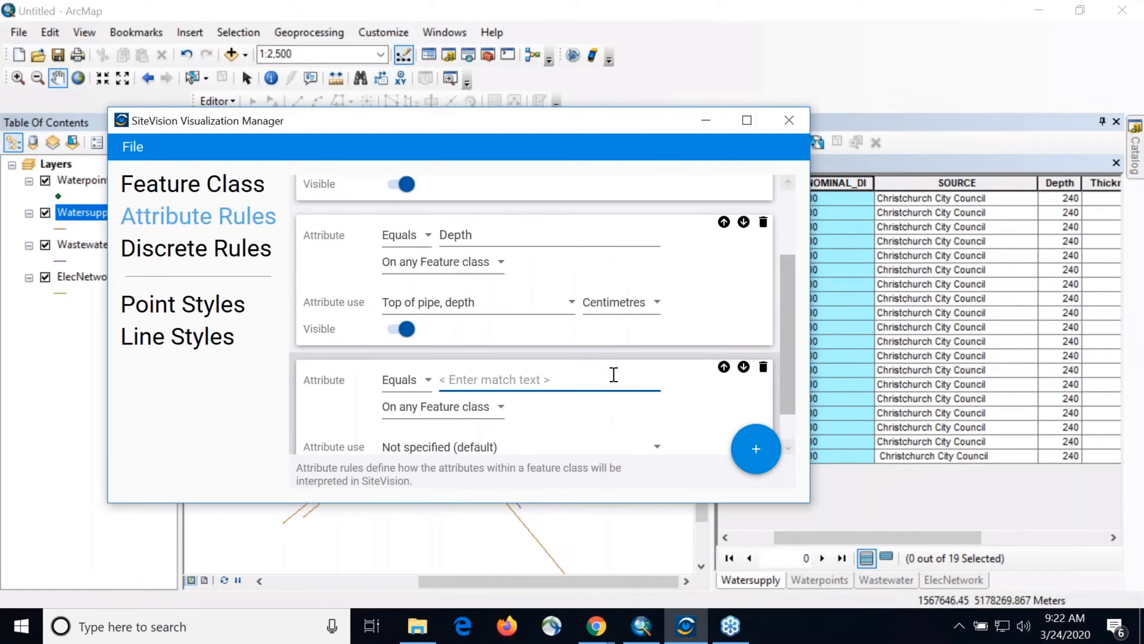
text(NOMINAL_DI)
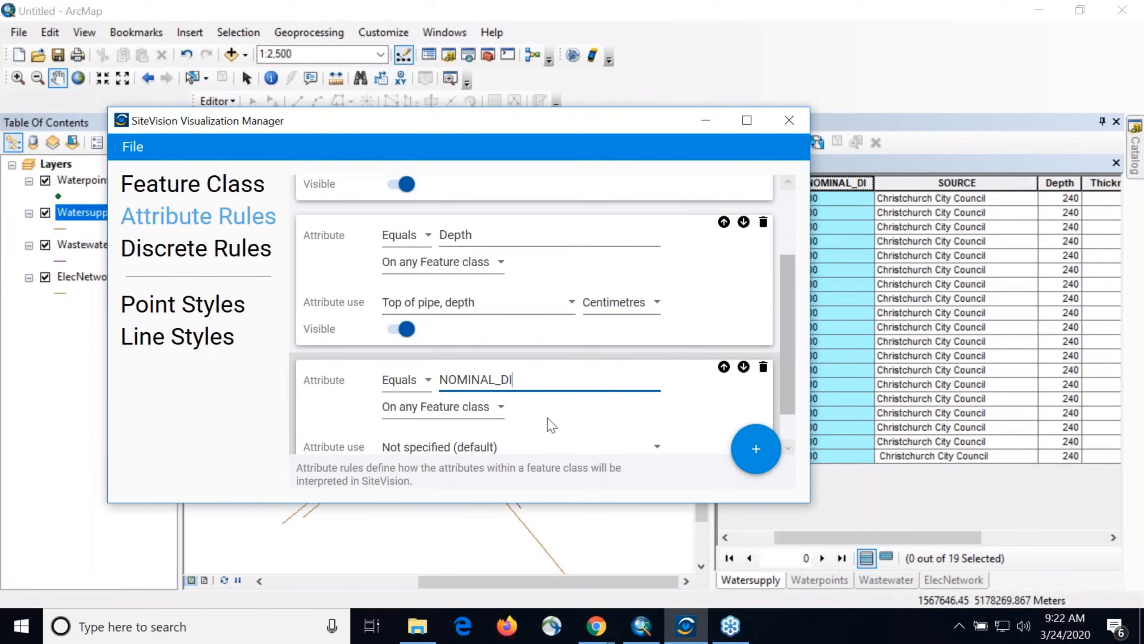
Step: Set the NOMINAL_DI attribute rule's use to Pipe internal diameter with Millimetres as the unit
scroll(551, 425, down, 1)
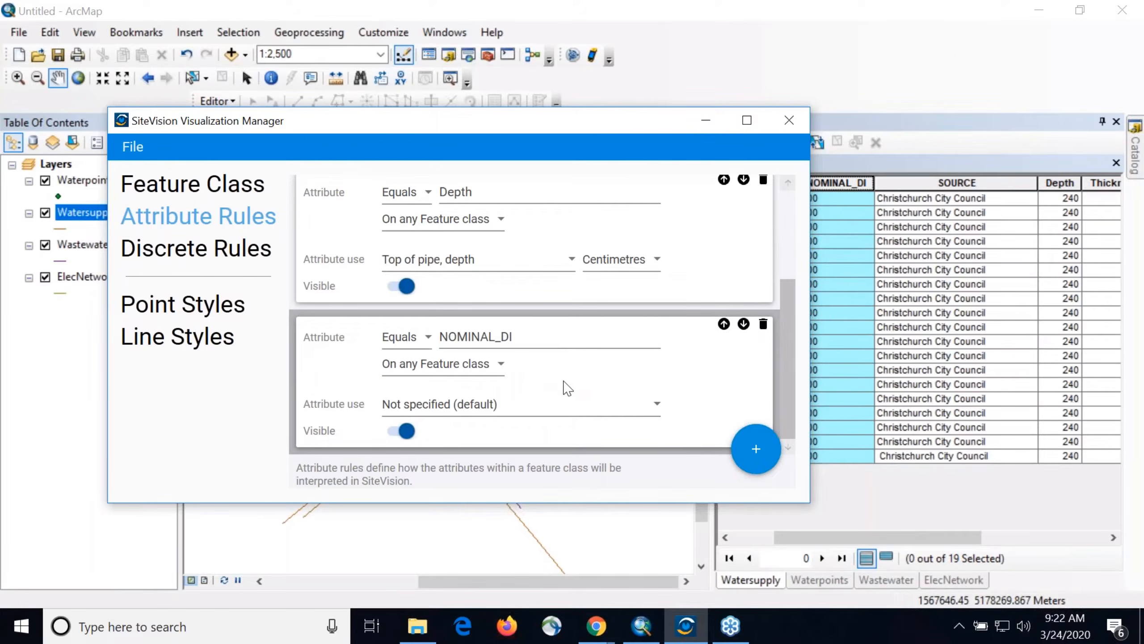
click(581, 408)
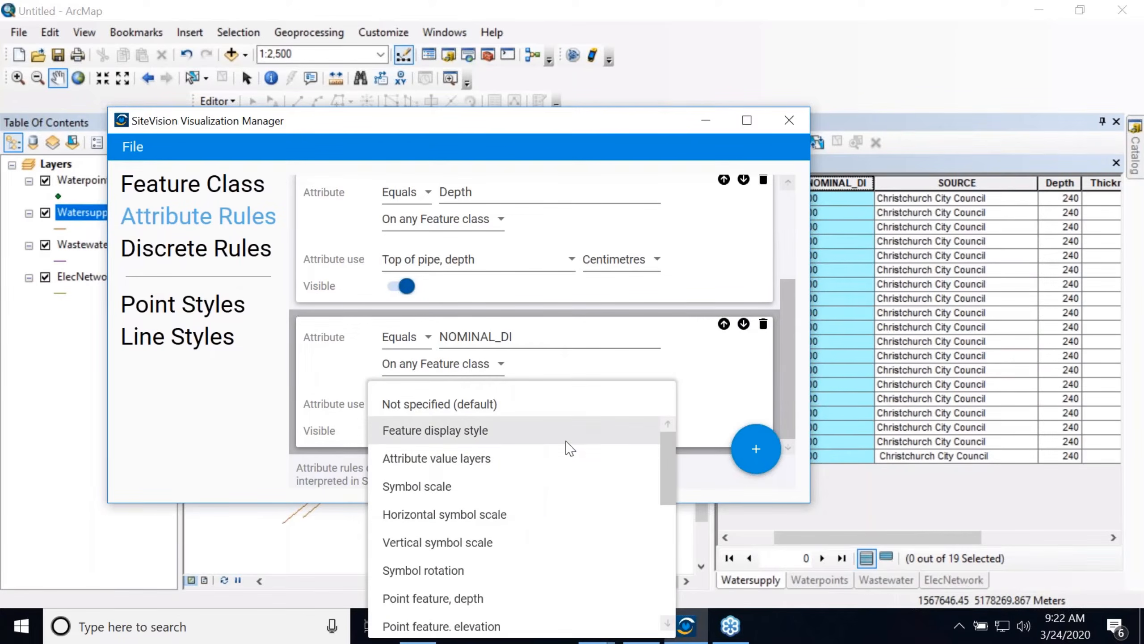
scroll(569, 448, down, 3)
click(569, 514)
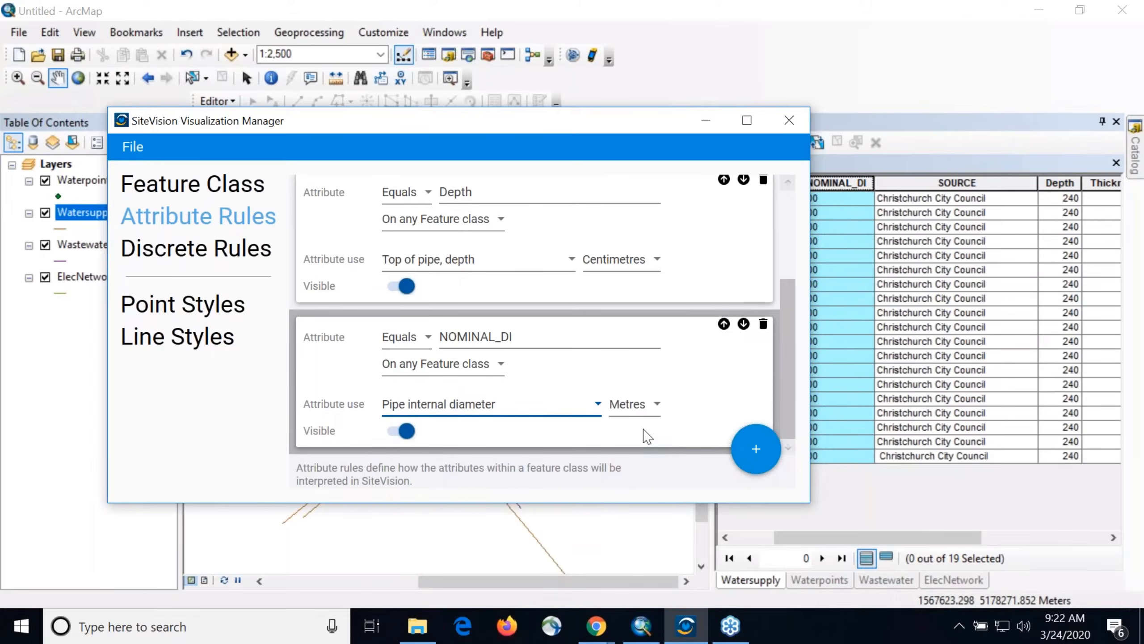
click(633, 406)
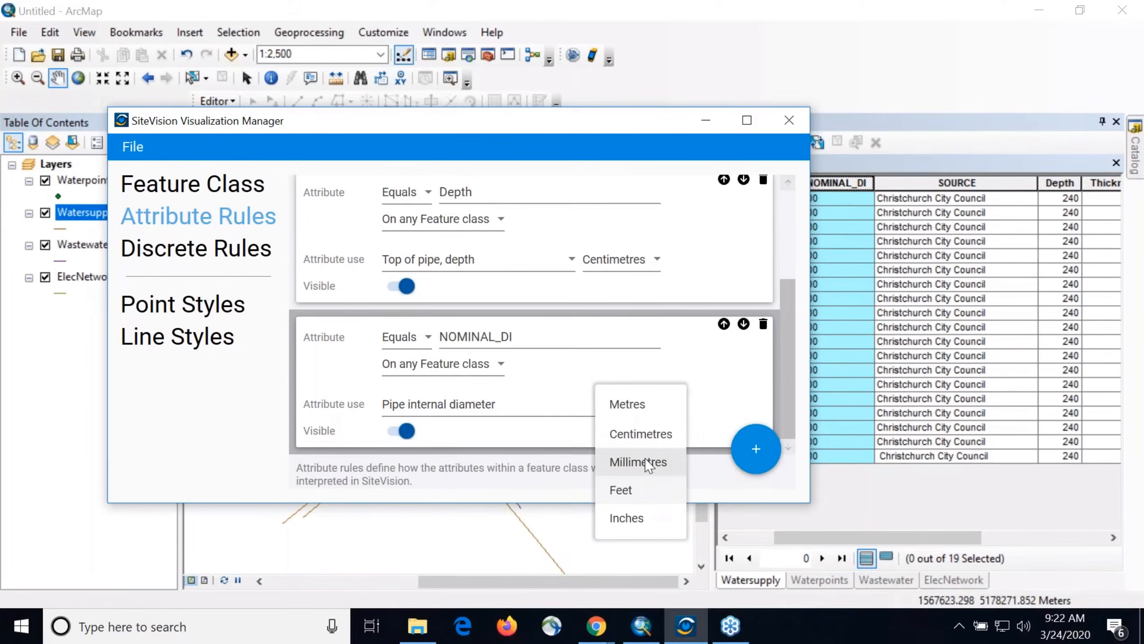
click(651, 463)
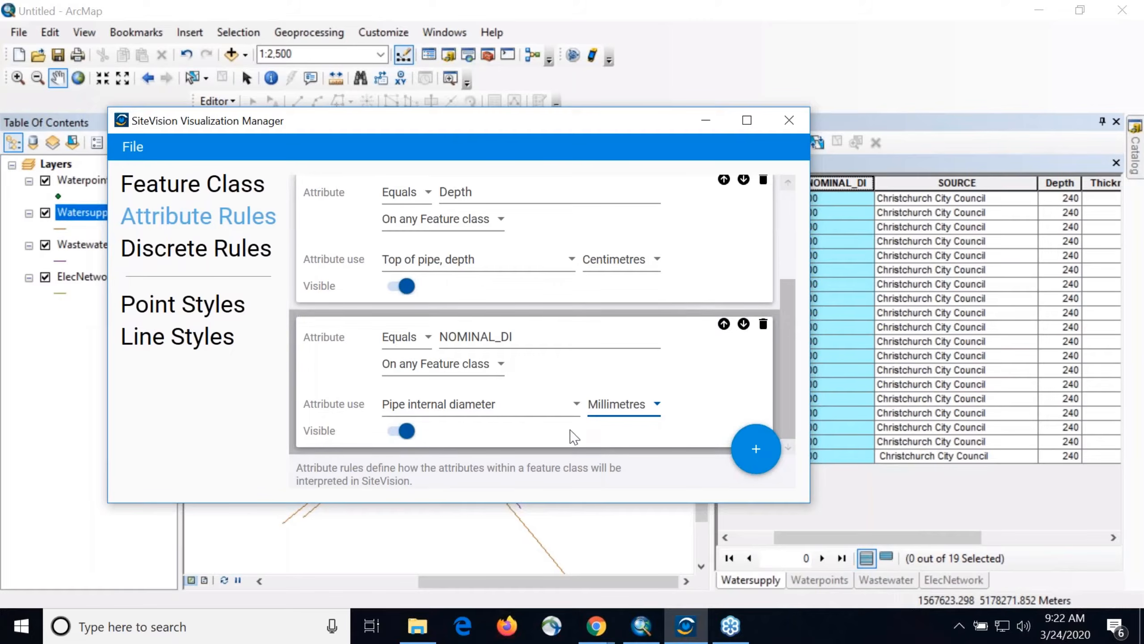
Step: Compare the profiles of the line styles with the pipe settings in the attribute rules
click(220, 183)
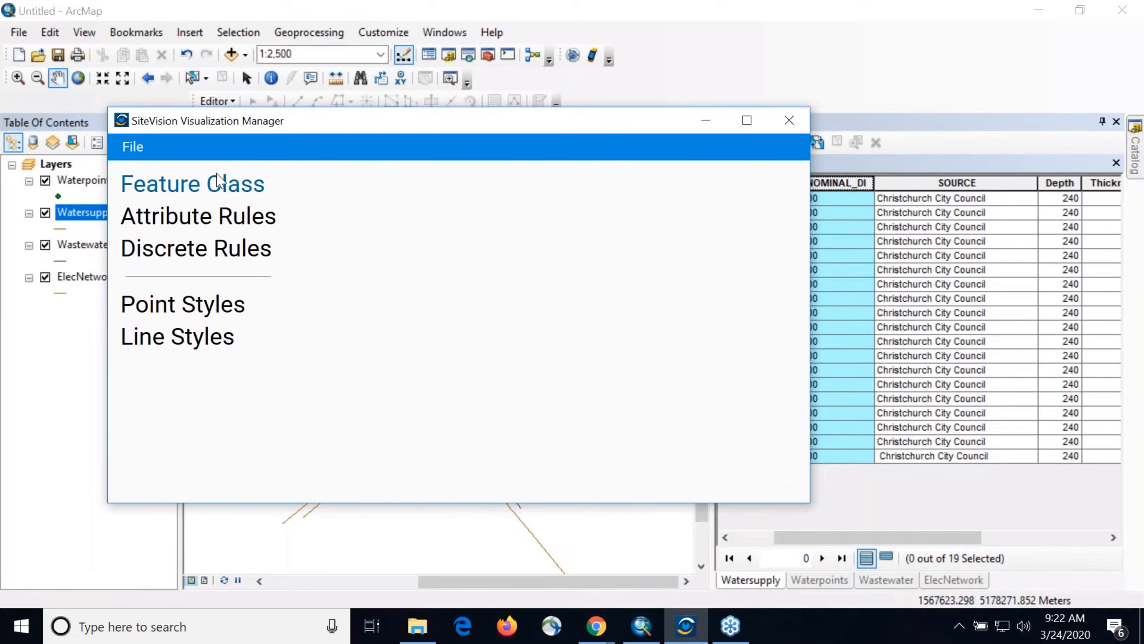
click(162, 335)
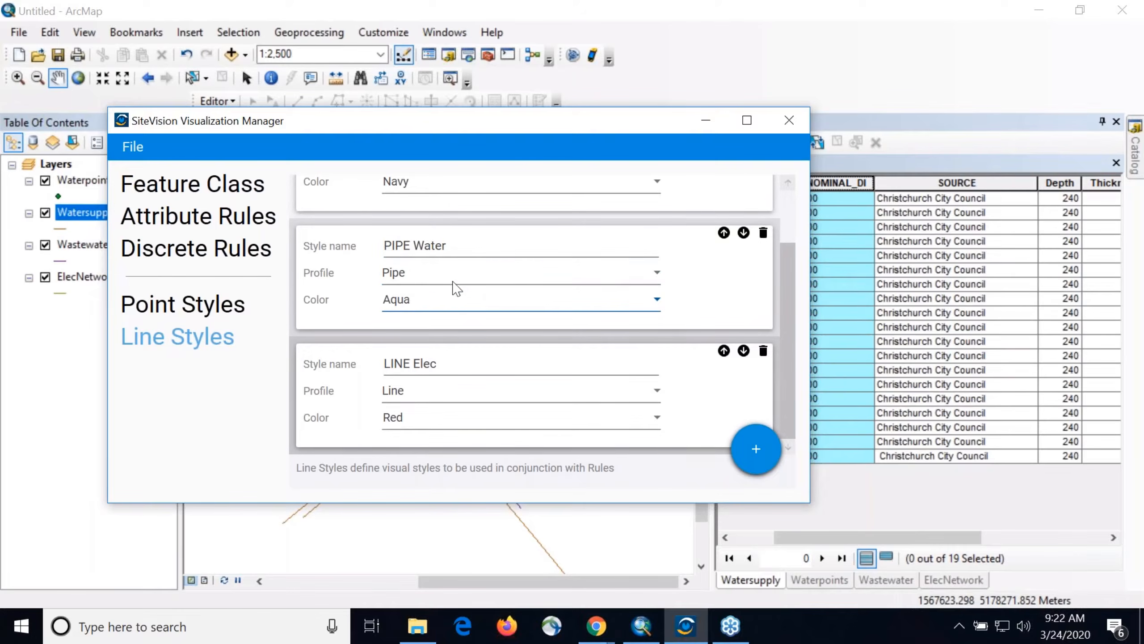
click(212, 218)
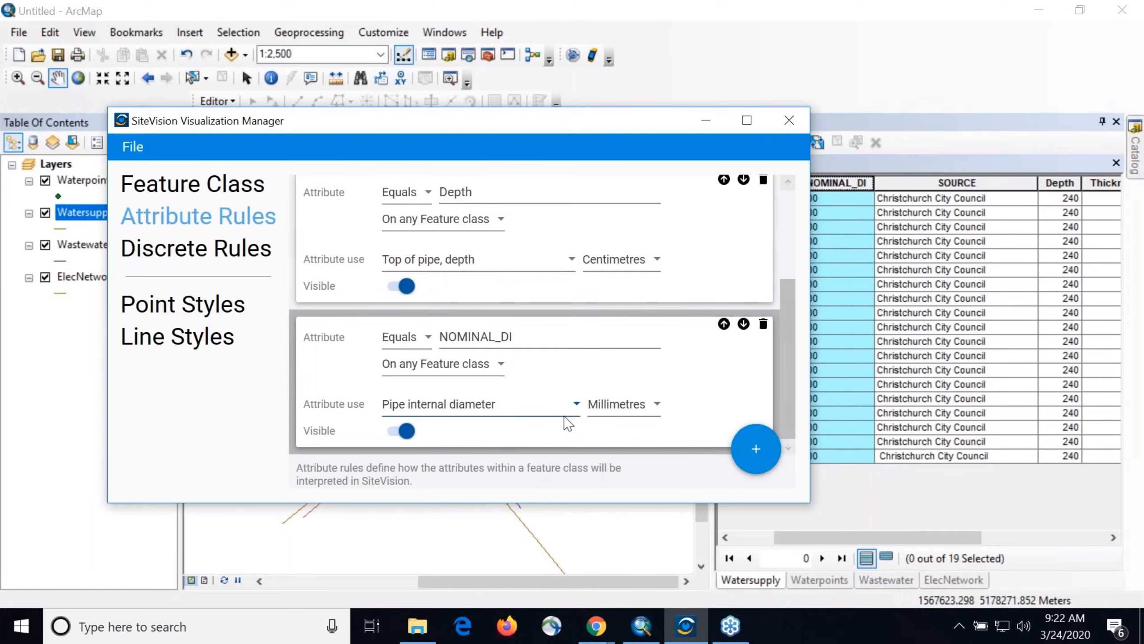
click(211, 334)
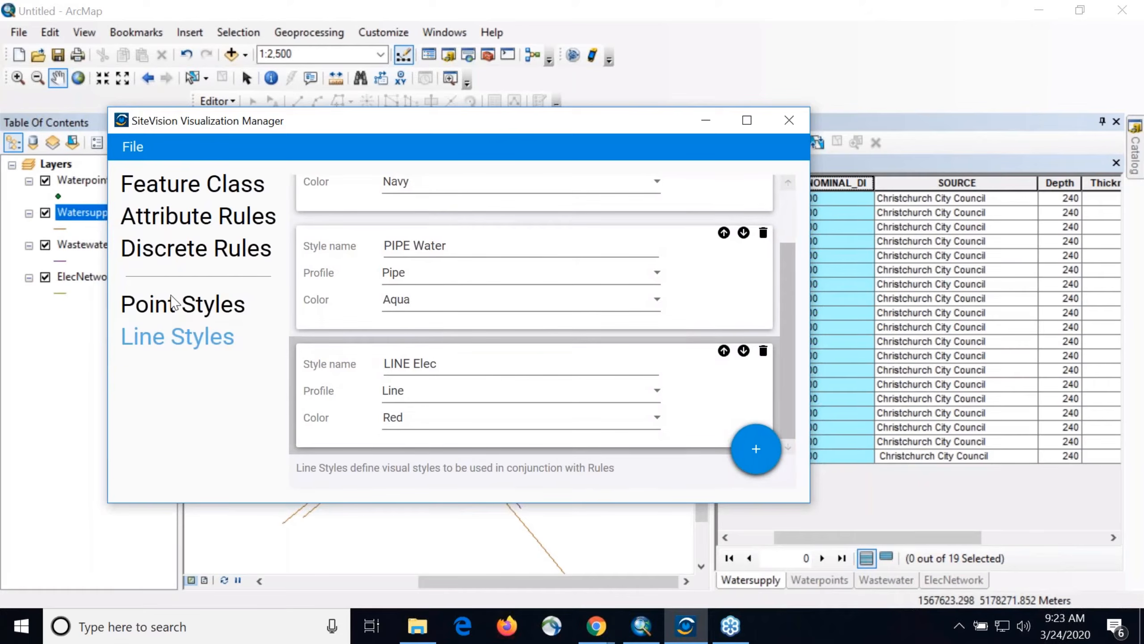
scroll(575, 304, up, 2)
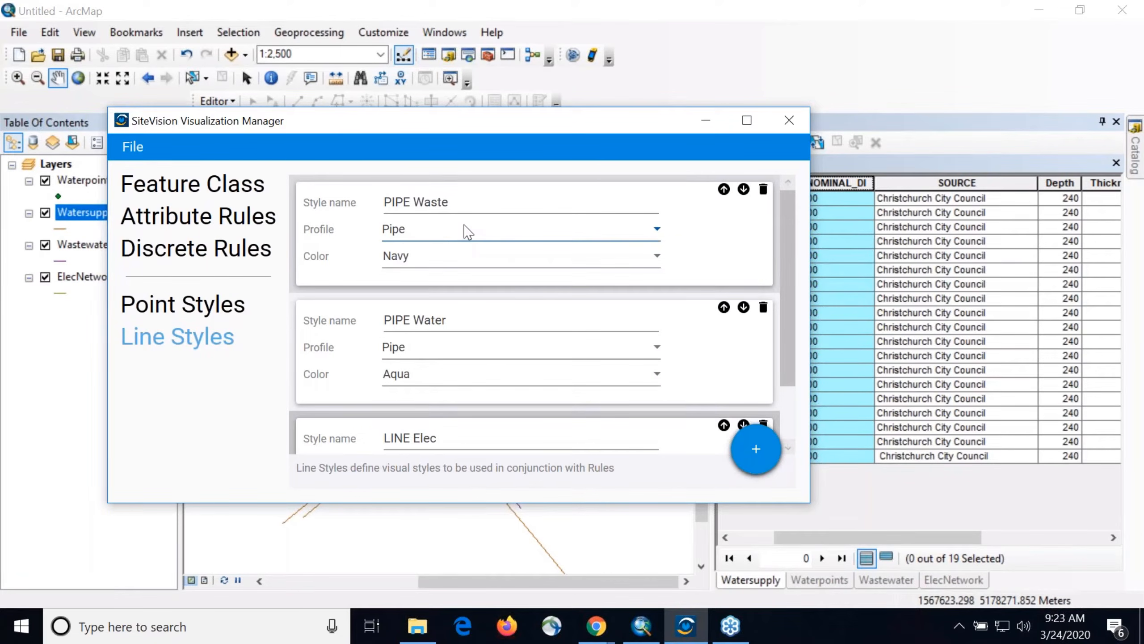
click(221, 218)
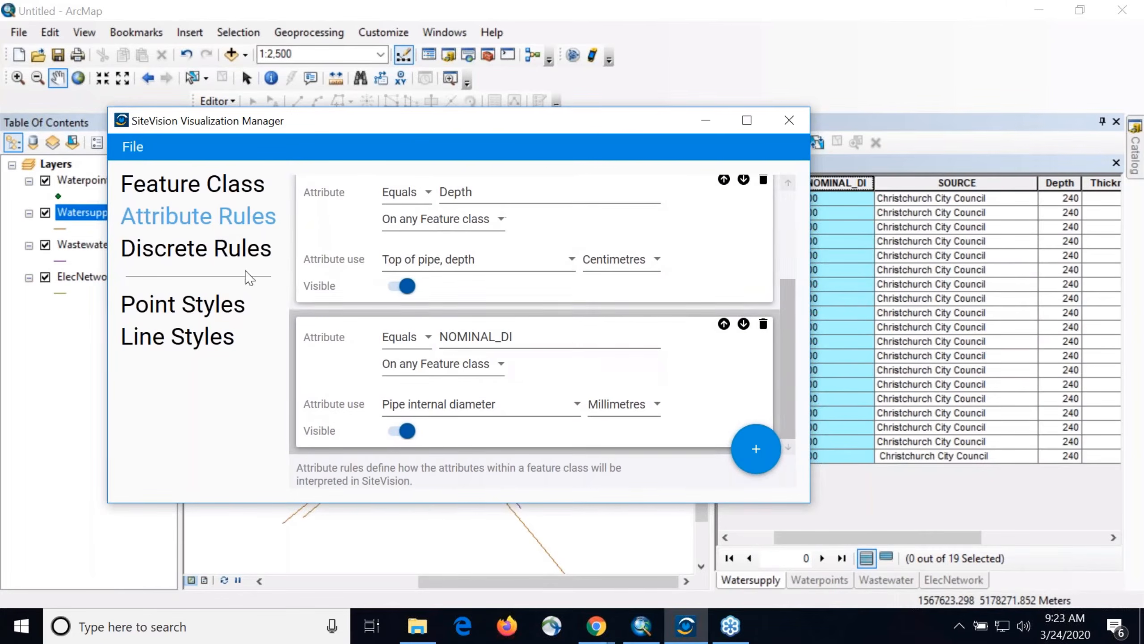
Step: Switch to ArcMap and highlight the Thickness column in the Watersupply attribute table
click(936, 540)
drag(936, 543, 979, 541)
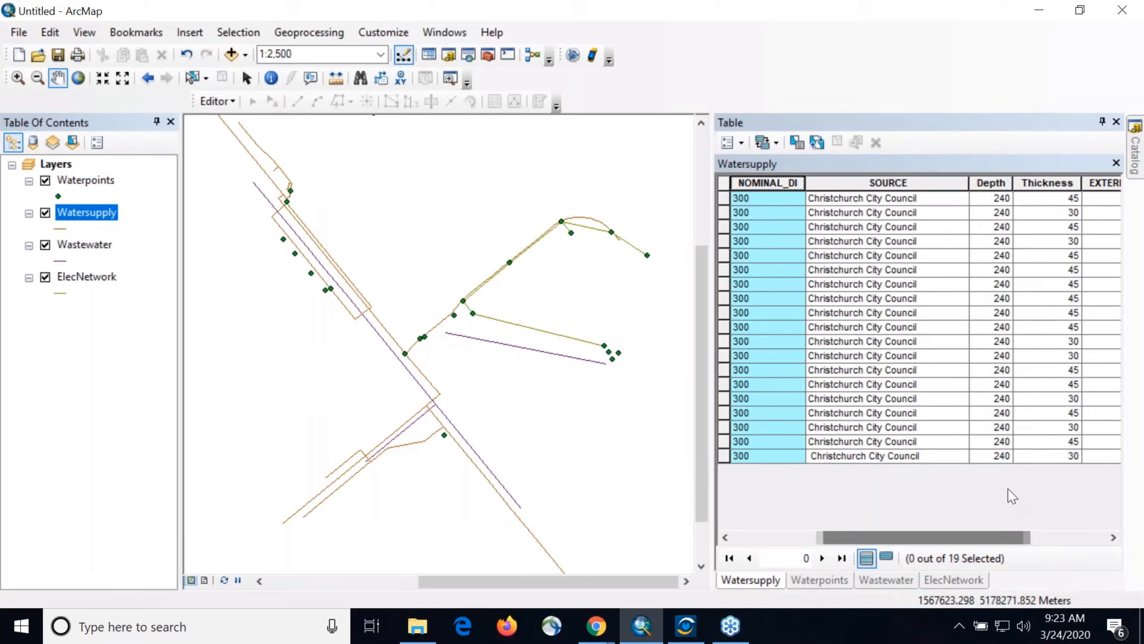
click(1054, 183)
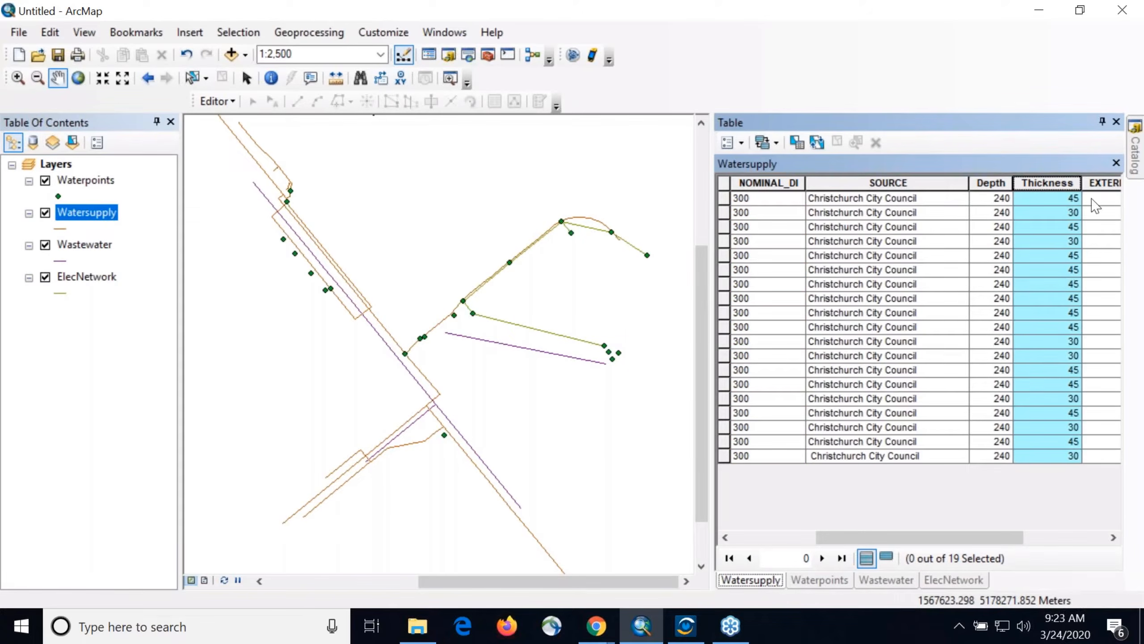
Step: Add an attribute rule in SiteVision Visualization Manager that matches Thickness and uses it as Pipe thickness in Millimetres
click(685, 626)
click(756, 449)
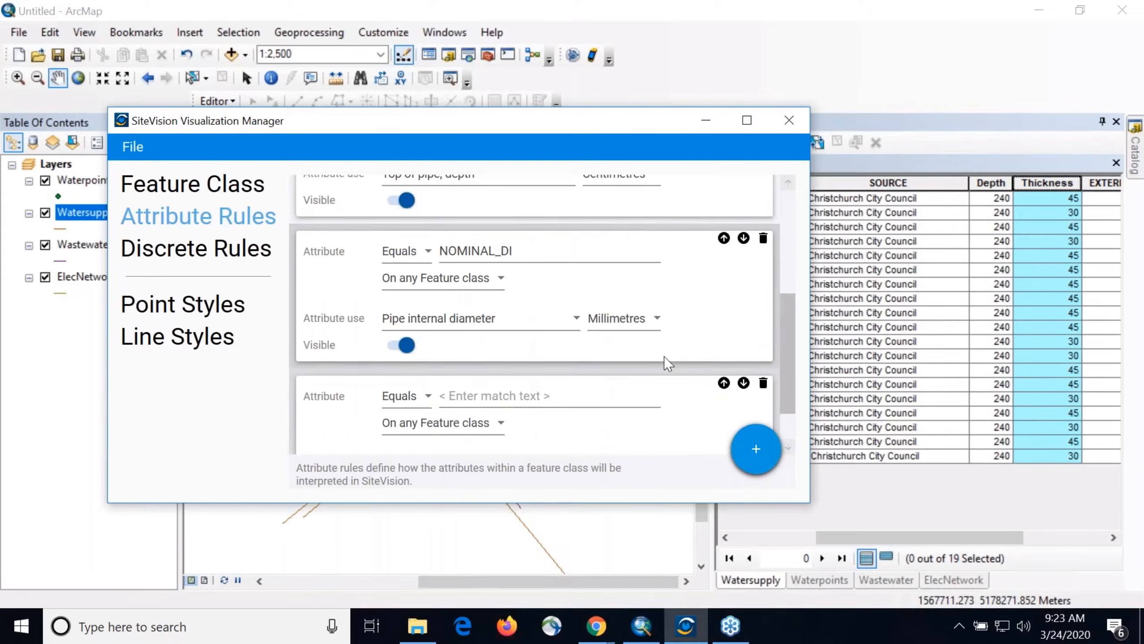
click(518, 336)
text(Thickness)
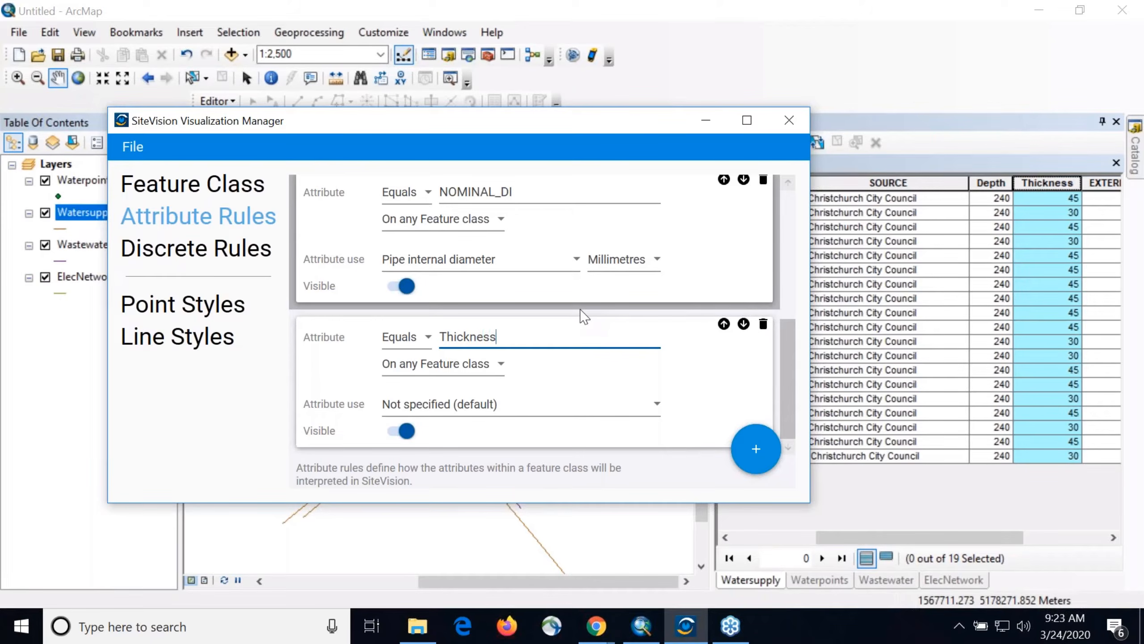
click(568, 414)
scroll(572, 496, down, 3)
click(556, 579)
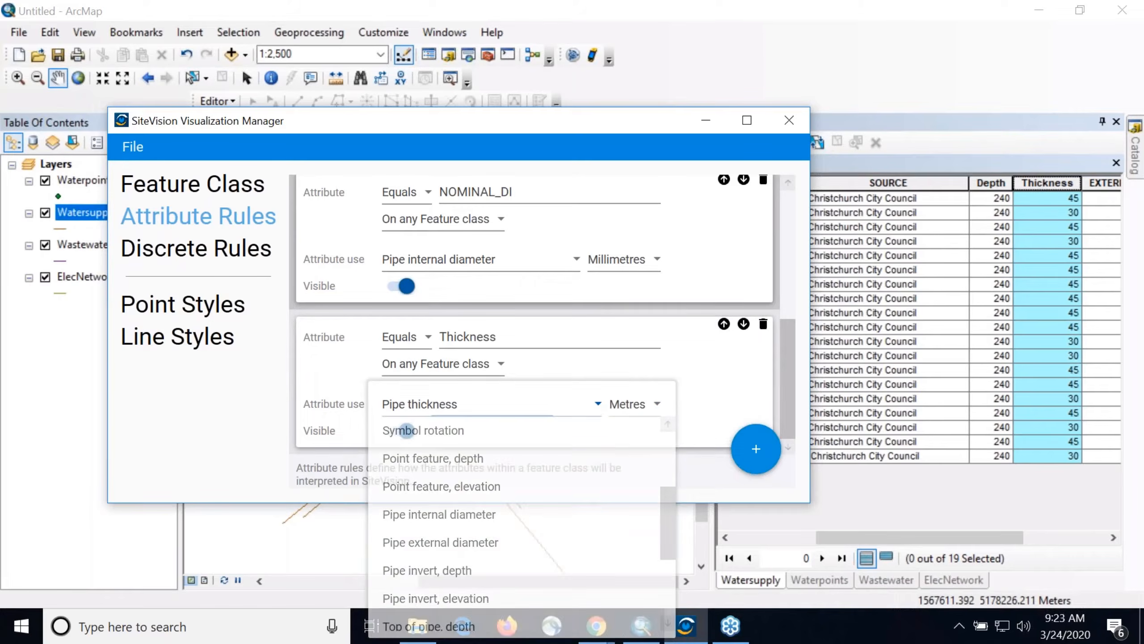
click(650, 415)
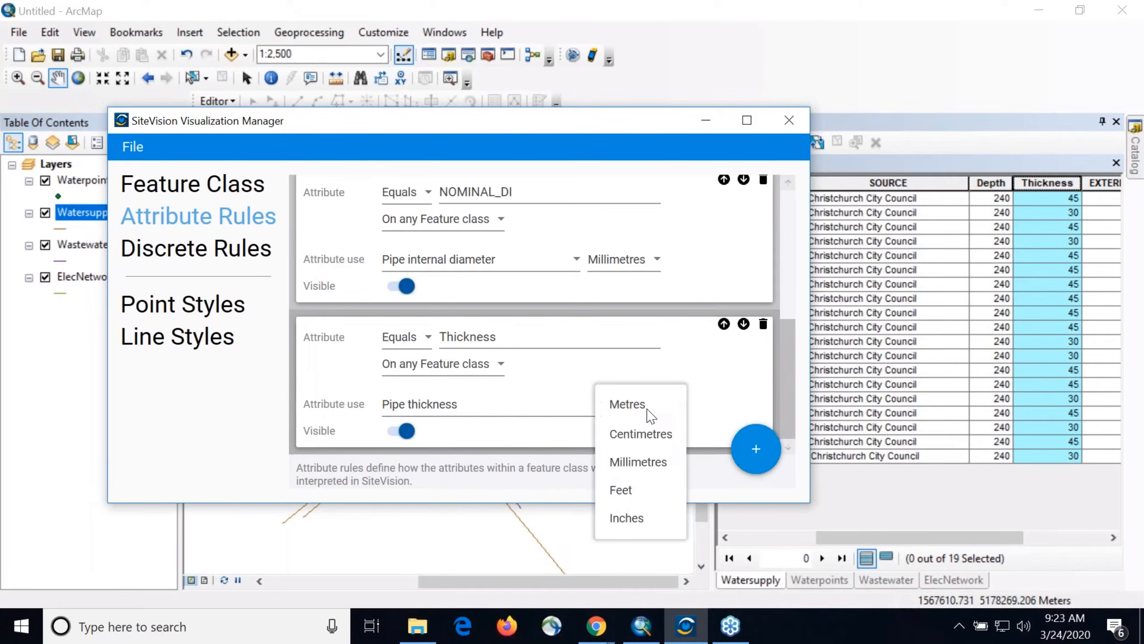
click(657, 462)
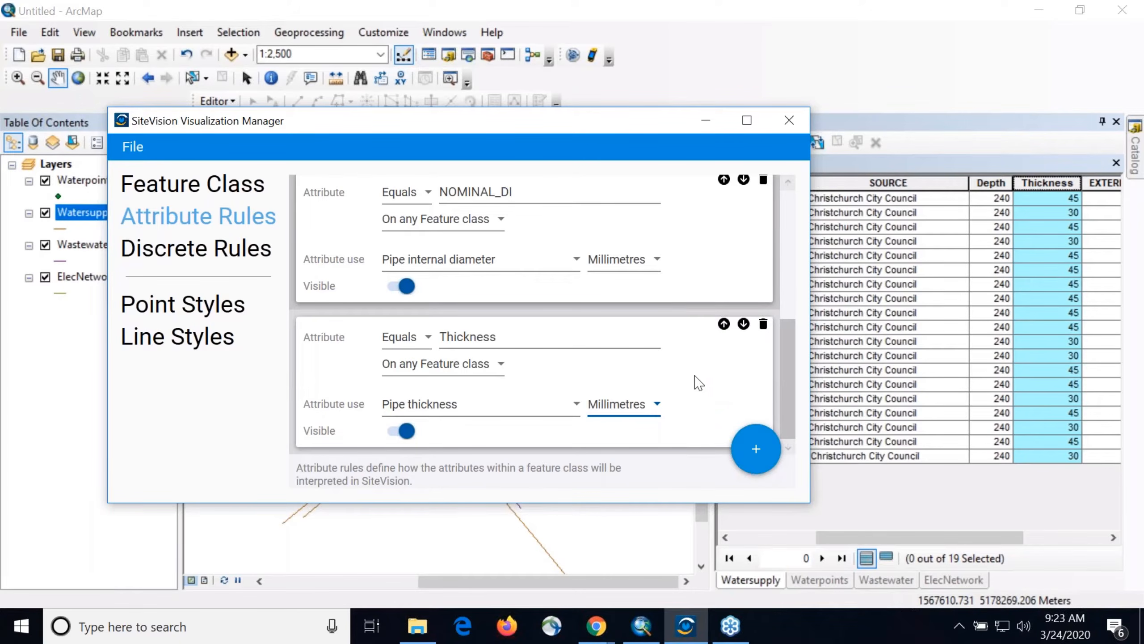
Step: Review the depth, NOMINAL_DI and Thickness attribute rules against the columns of the Watersupply table in ArcMap
scroll(696, 395, up, 1)
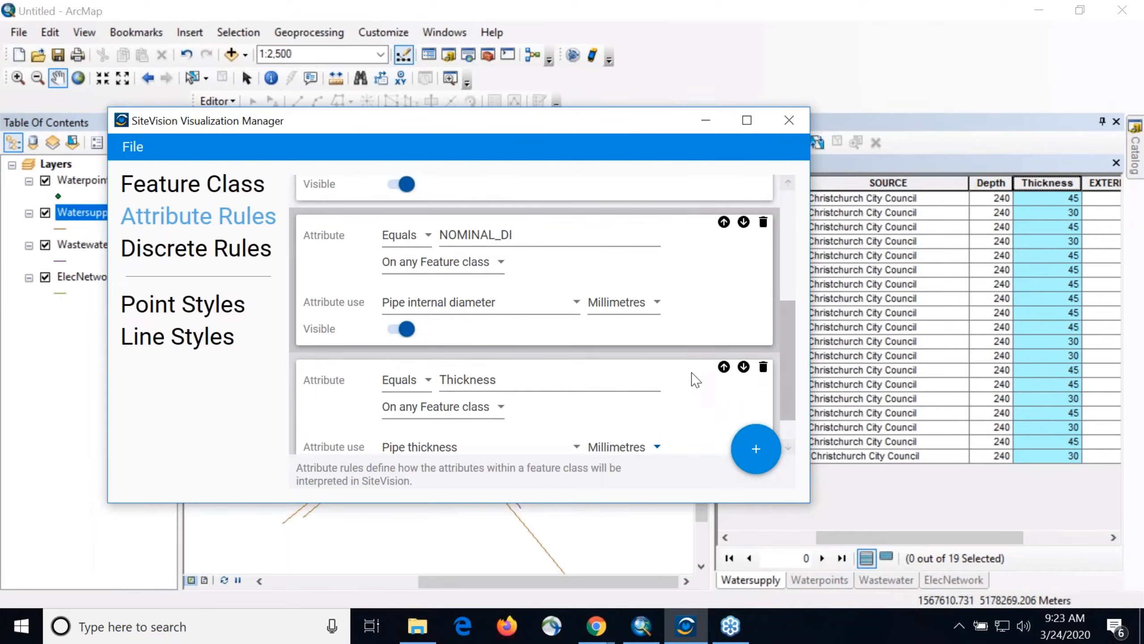
drag(978, 548, 940, 540)
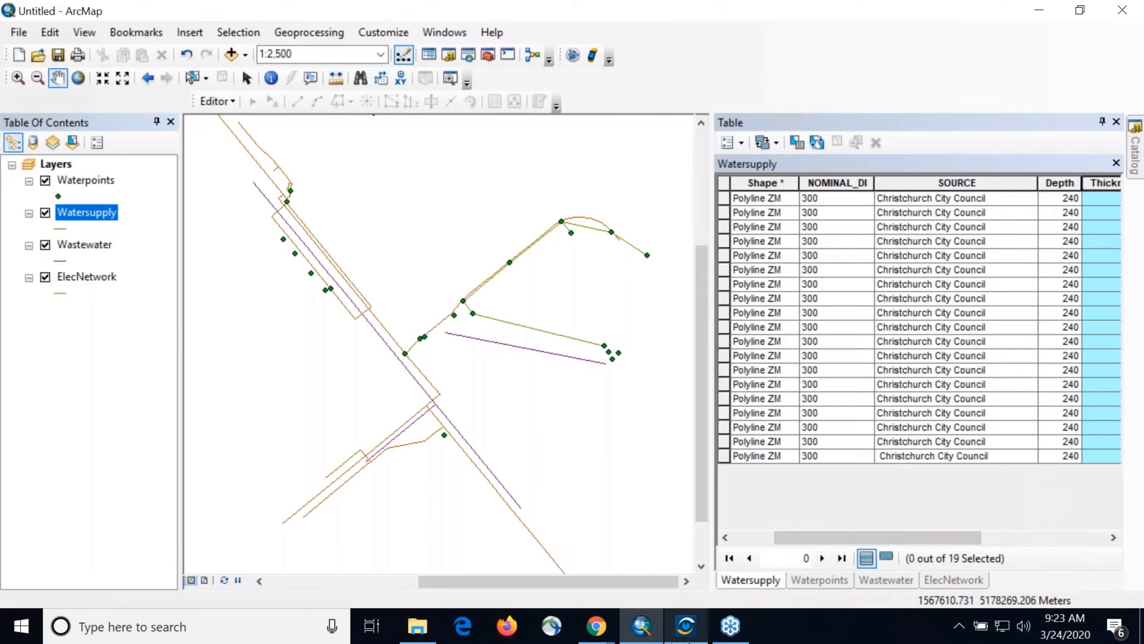
click(694, 633)
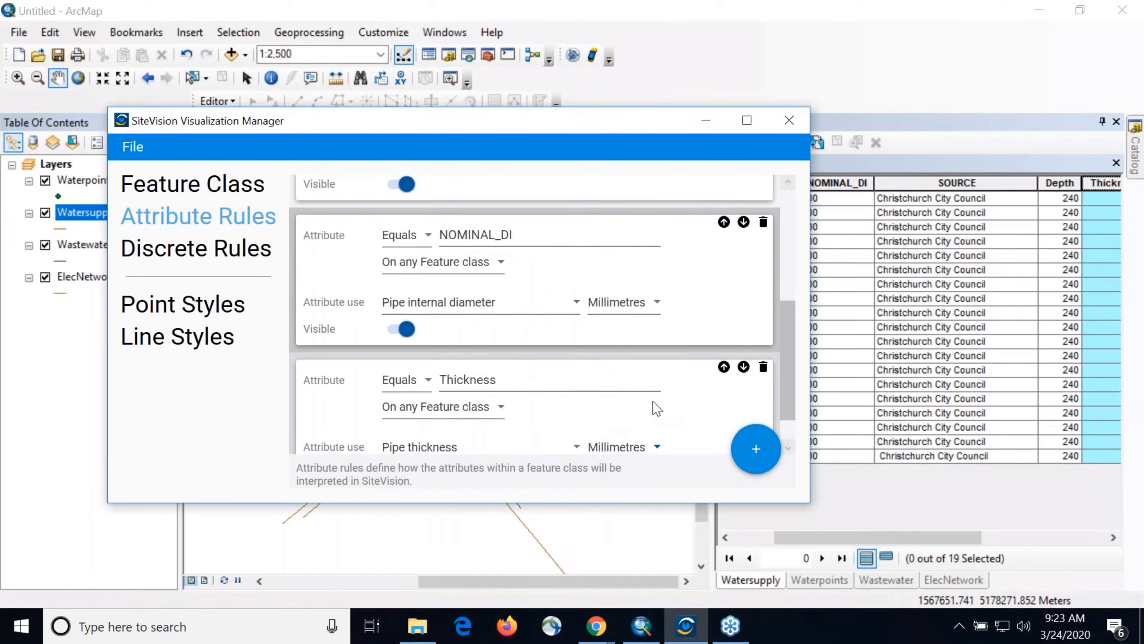
scroll(656, 405, down, 1)
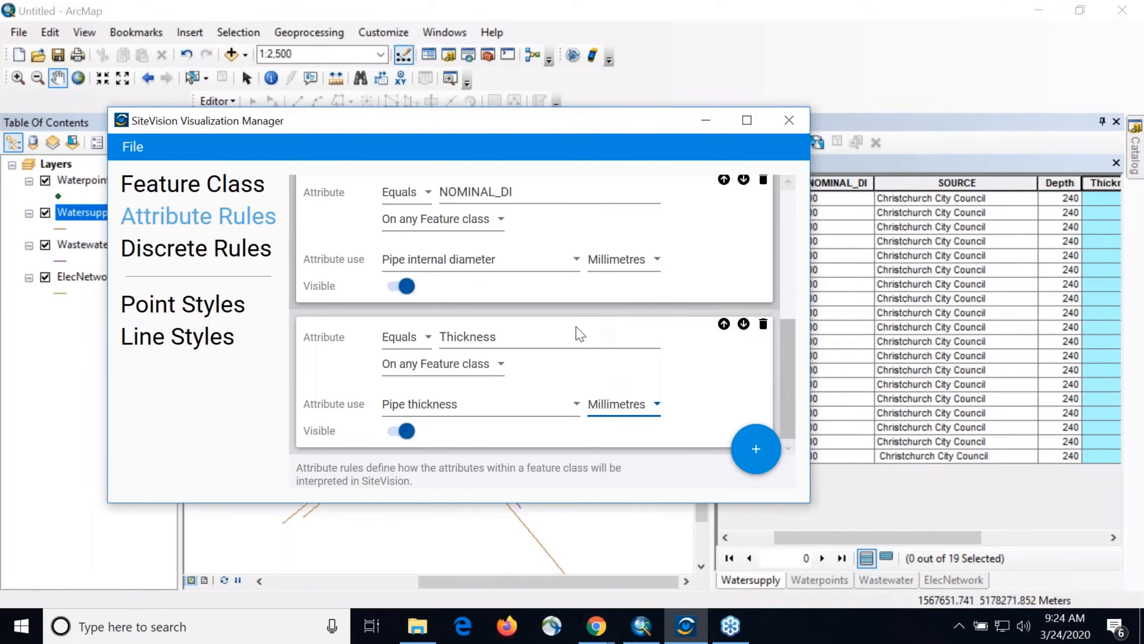
scroll(631, 369, up, 2)
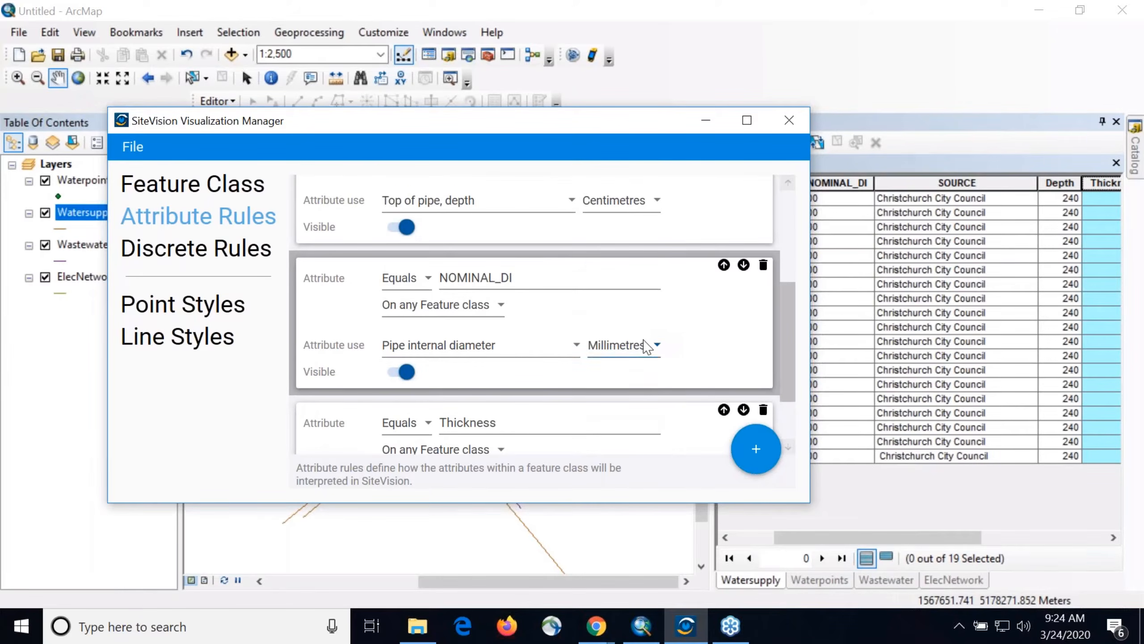
scroll(647, 348, down, 2)
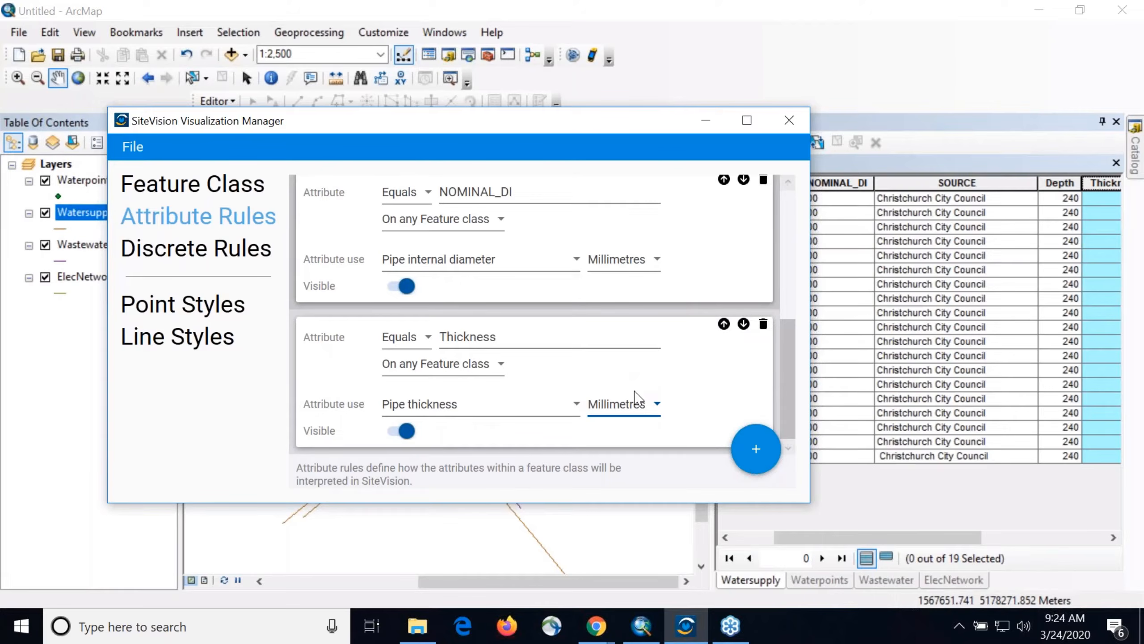
scroll(672, 429, up, 1)
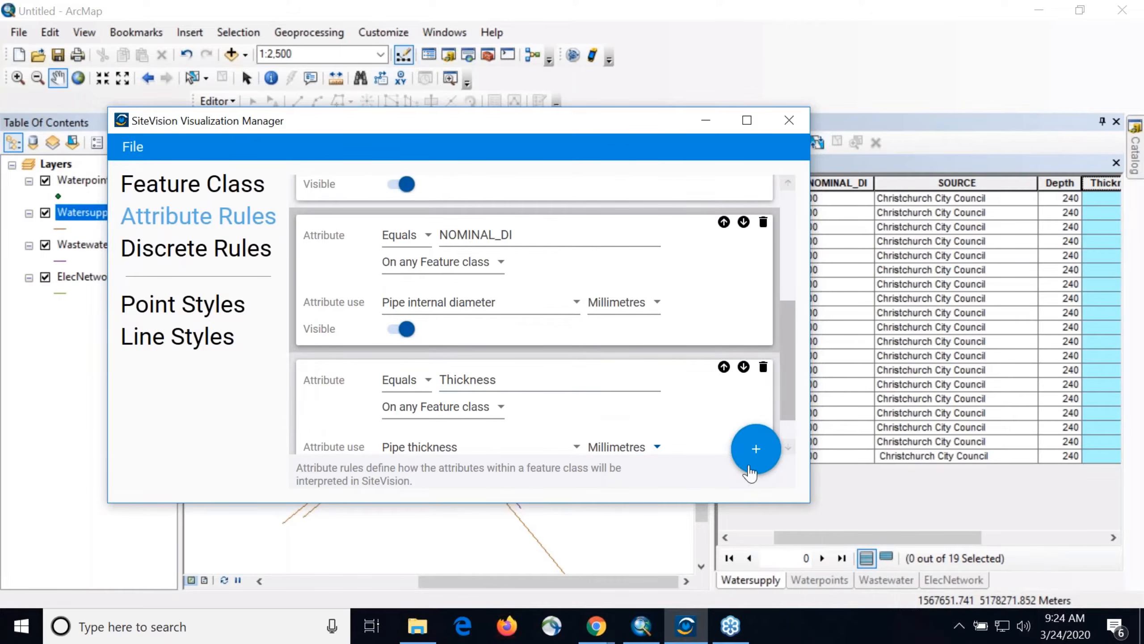
scroll(715, 417, up, 2)
scroll(707, 405, down, 3)
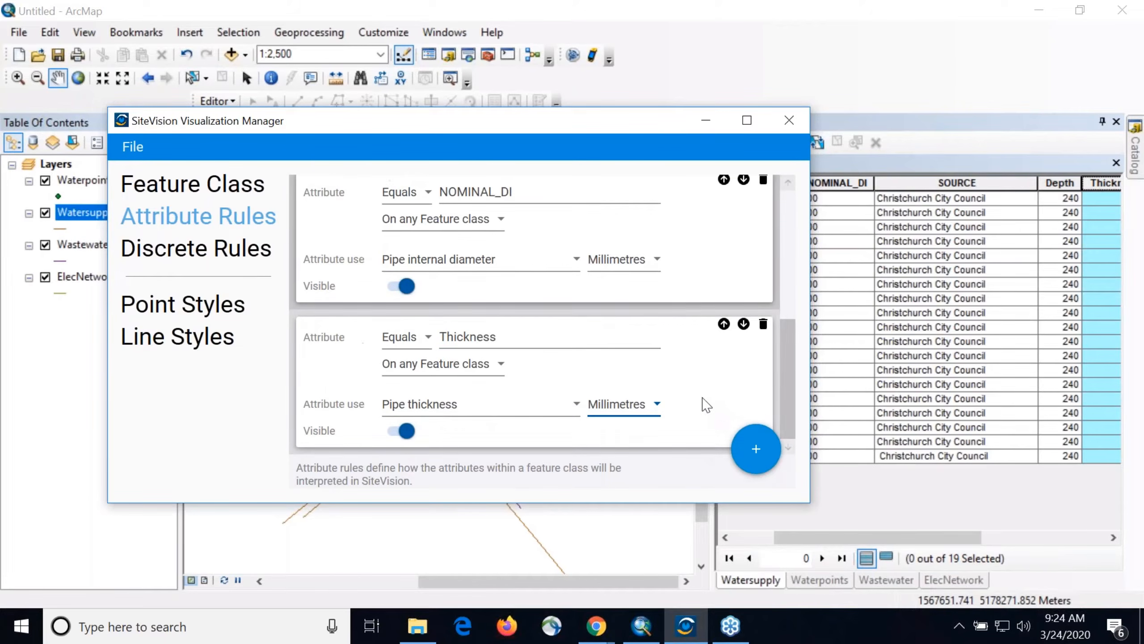
Step: Open the discrete rules and examine the feature class and value comparison options of the blank rule
click(175, 262)
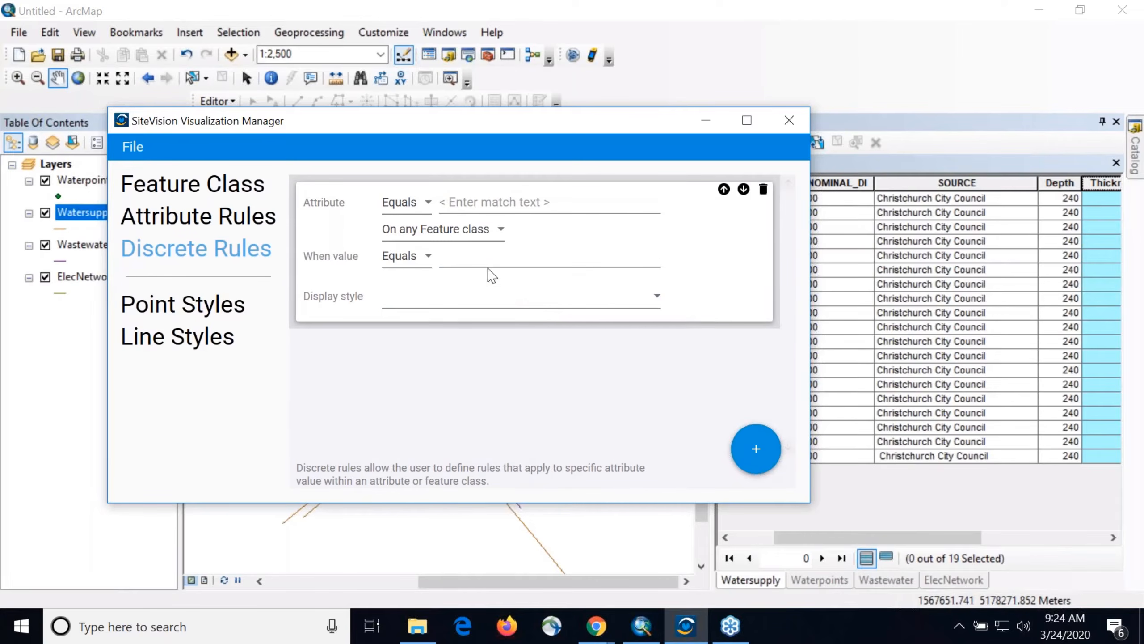
click(443, 198)
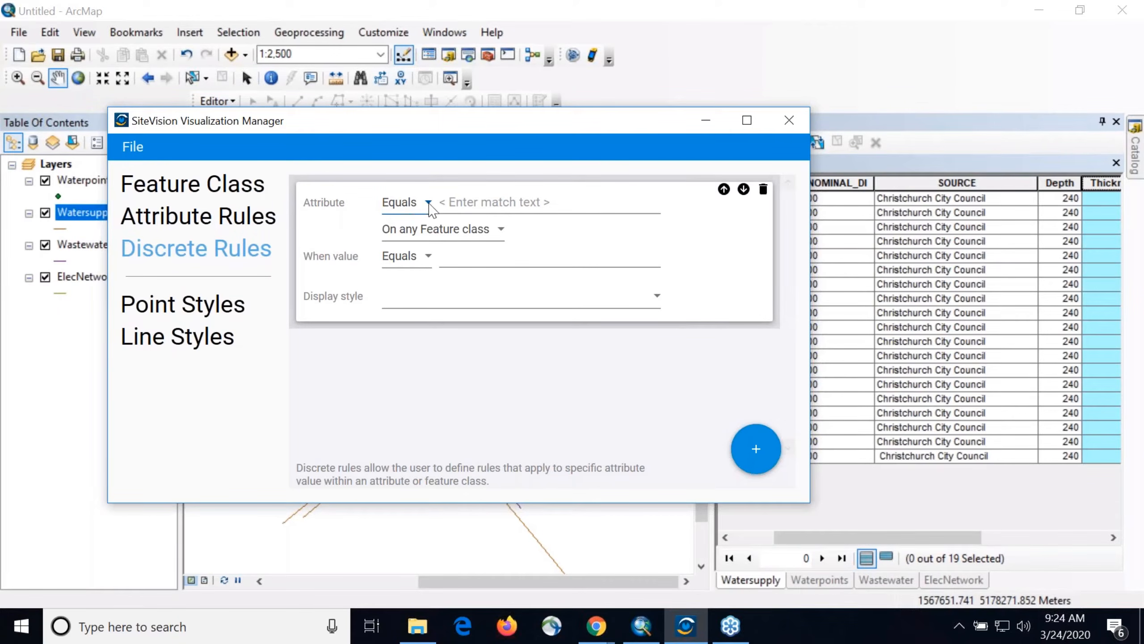
click(496, 230)
click(606, 230)
click(404, 261)
scroll(396, 347, down, 1)
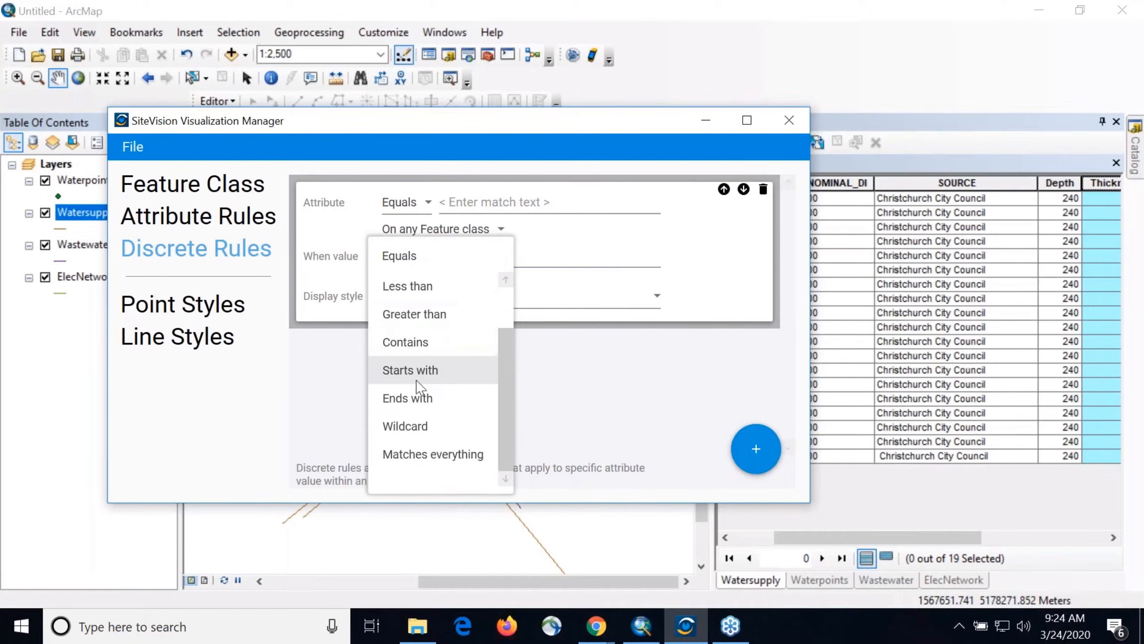
click(634, 393)
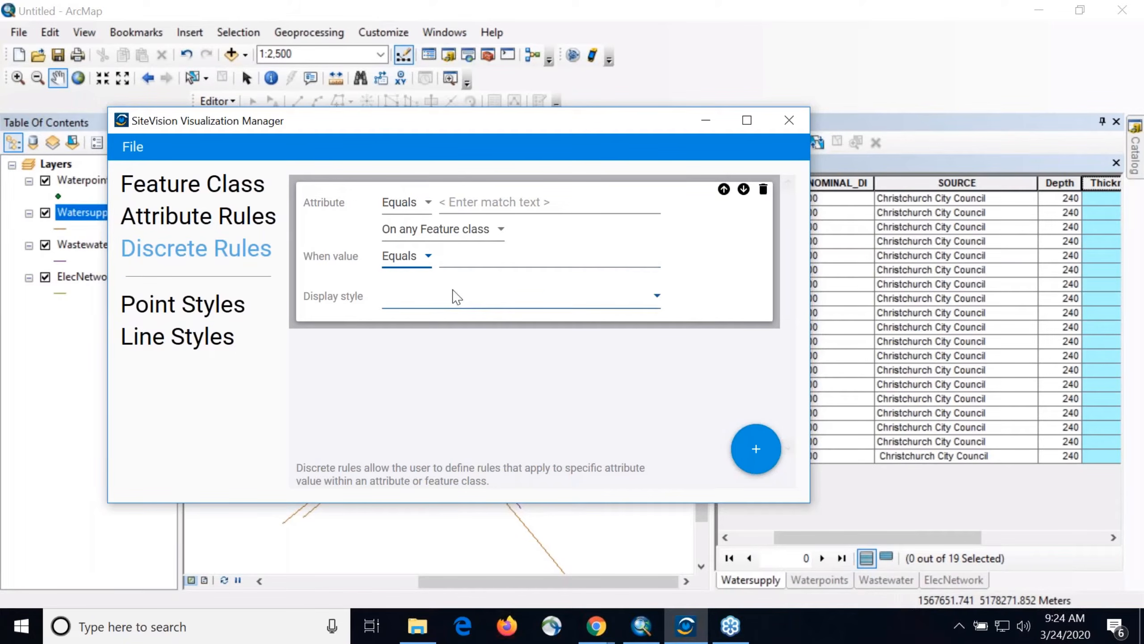
Step: Open the Wastewater attribute table in ArcMap, highlight its Pipe_Age column and return to SiteVision Visualization Manager
click(92, 256)
right_click(91, 244)
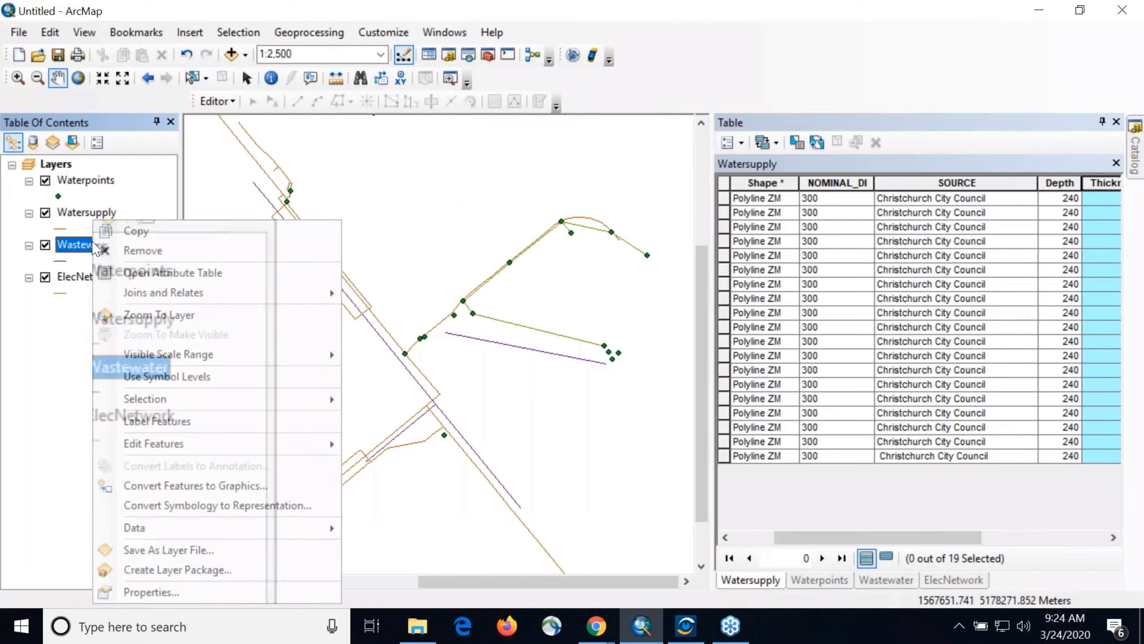
click(135, 268)
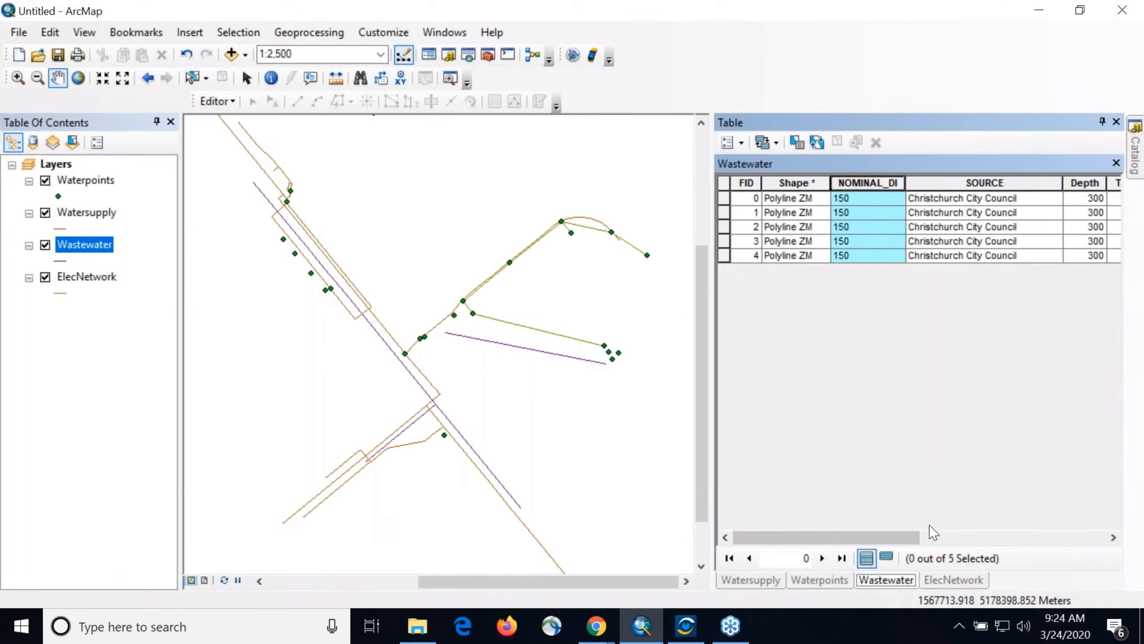
drag(894, 536, 1082, 537)
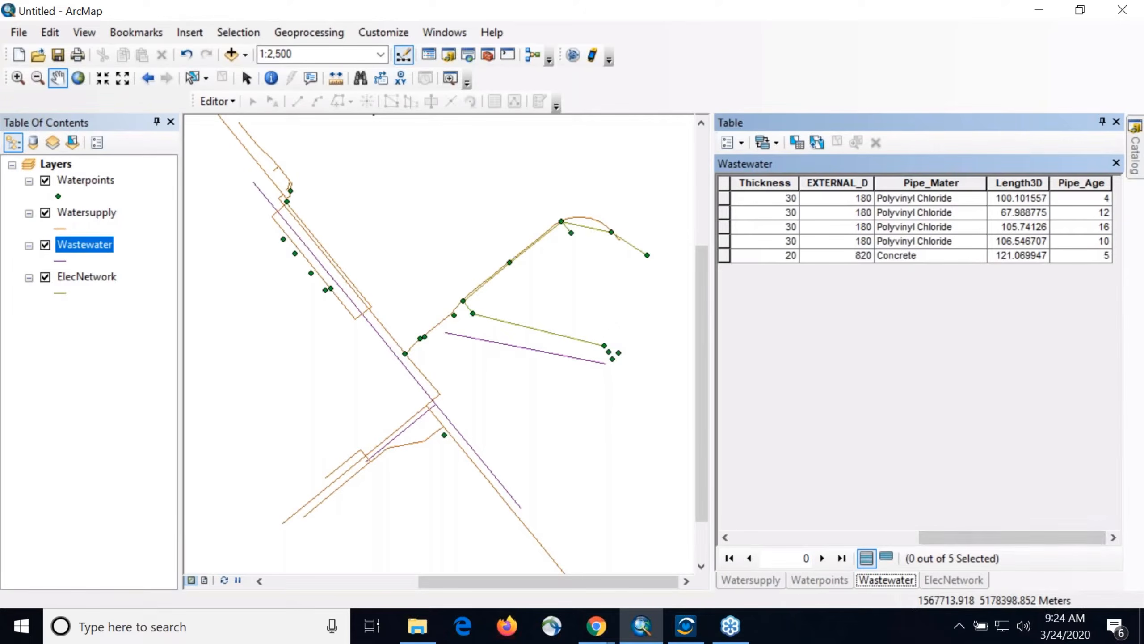
click(1066, 181)
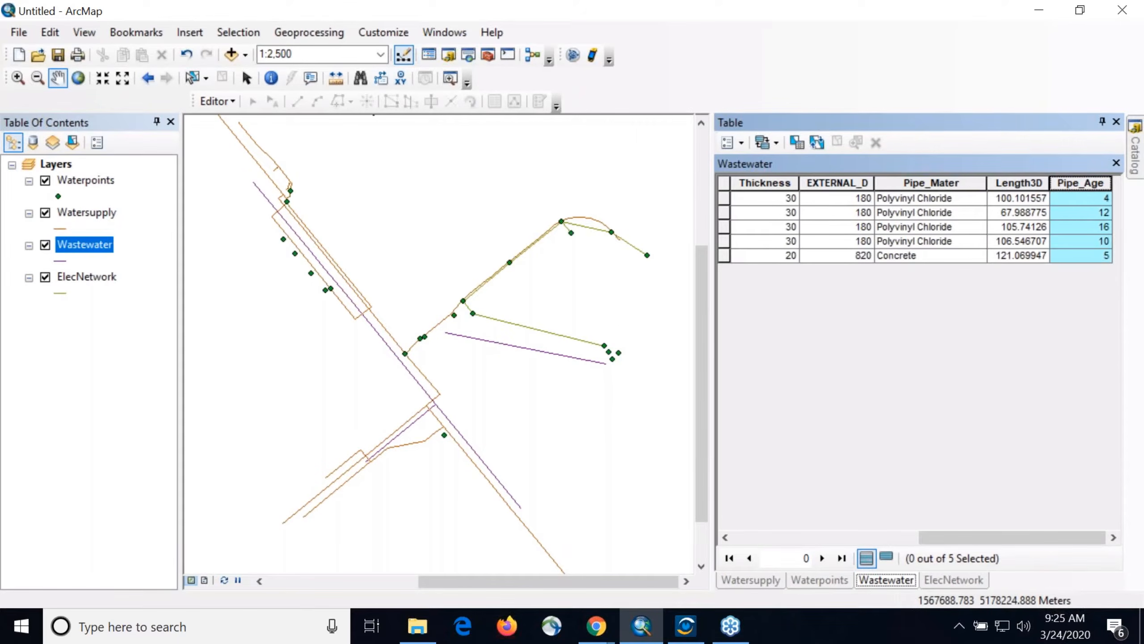
click(698, 639)
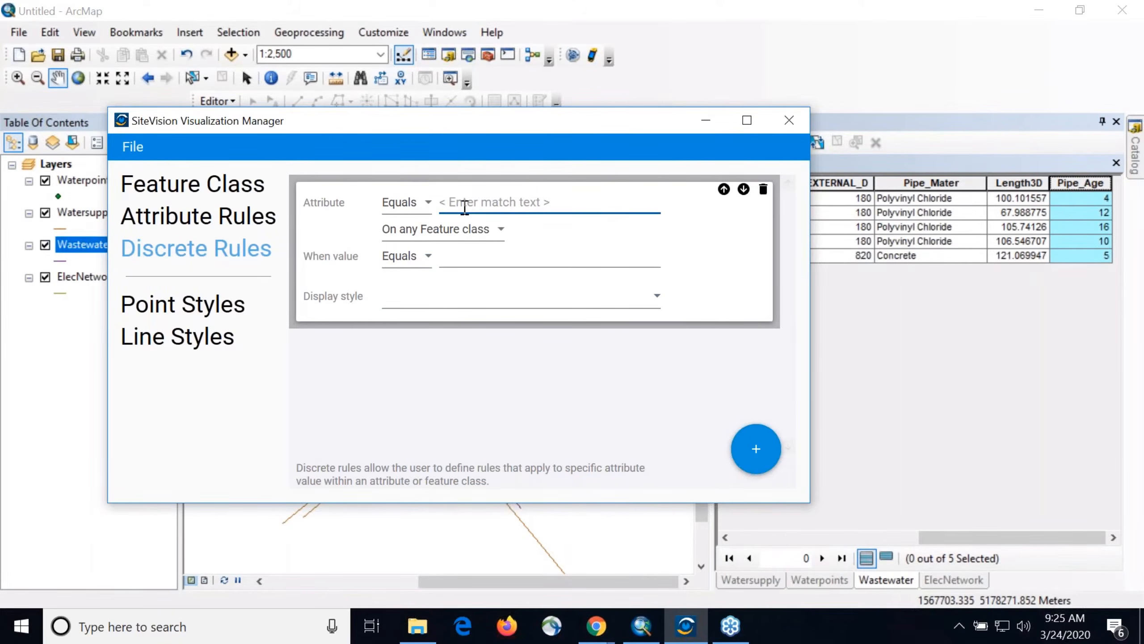
Step: Set the blank discrete rule to match the Pipe_Age attribute on the Wastewater feature class only
text(Pipe_Age)
click(467, 232)
click(450, 258)
click(586, 230)
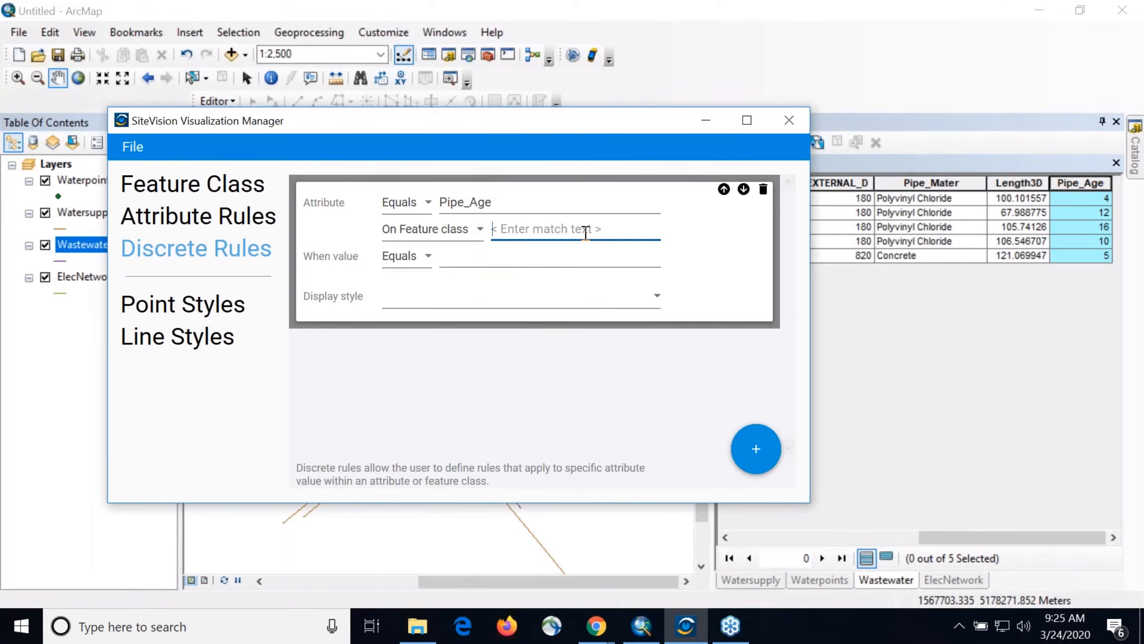
drag(524, 132, 672, 130)
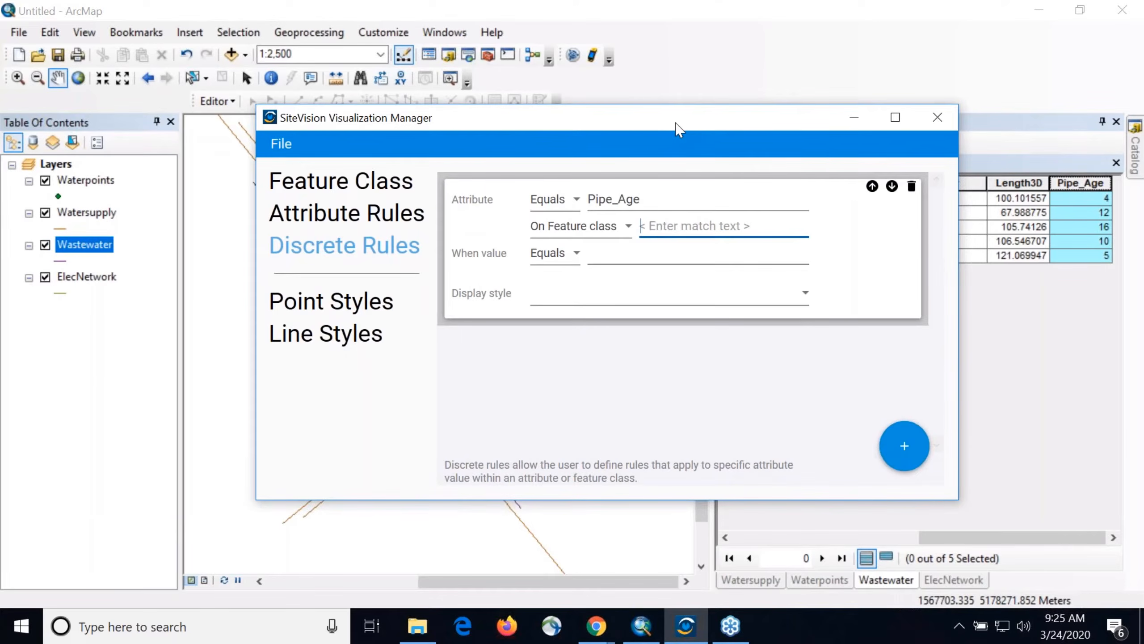
text(Wastewater)
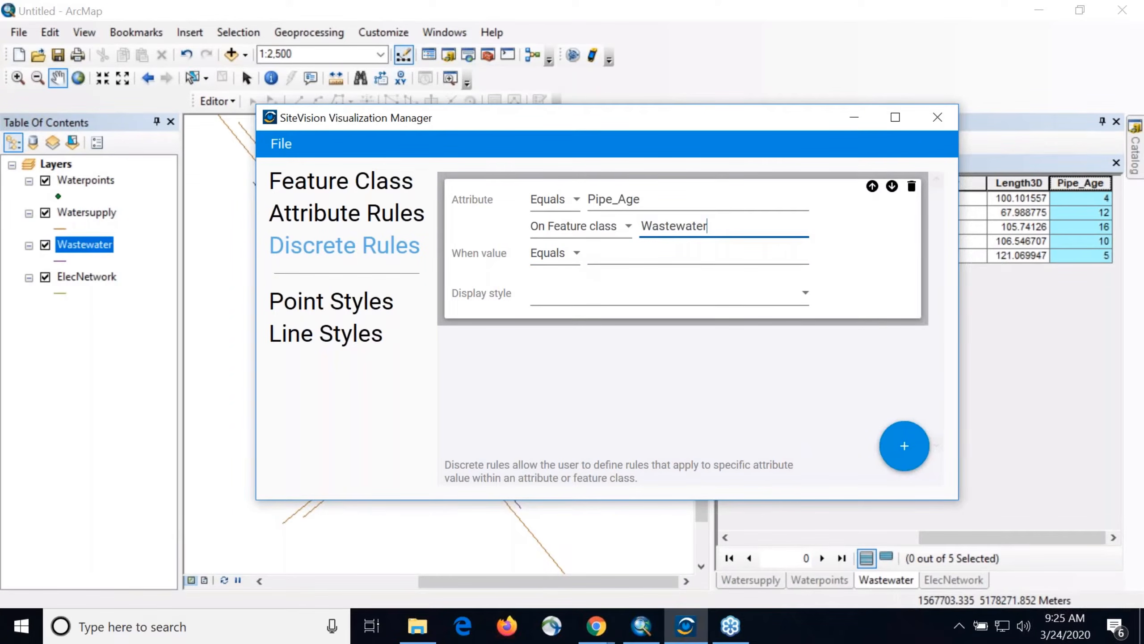
Step: Set the Pipe_Age rule to apply the Red display style when the value is greater than 10
click(574, 257)
click(577, 337)
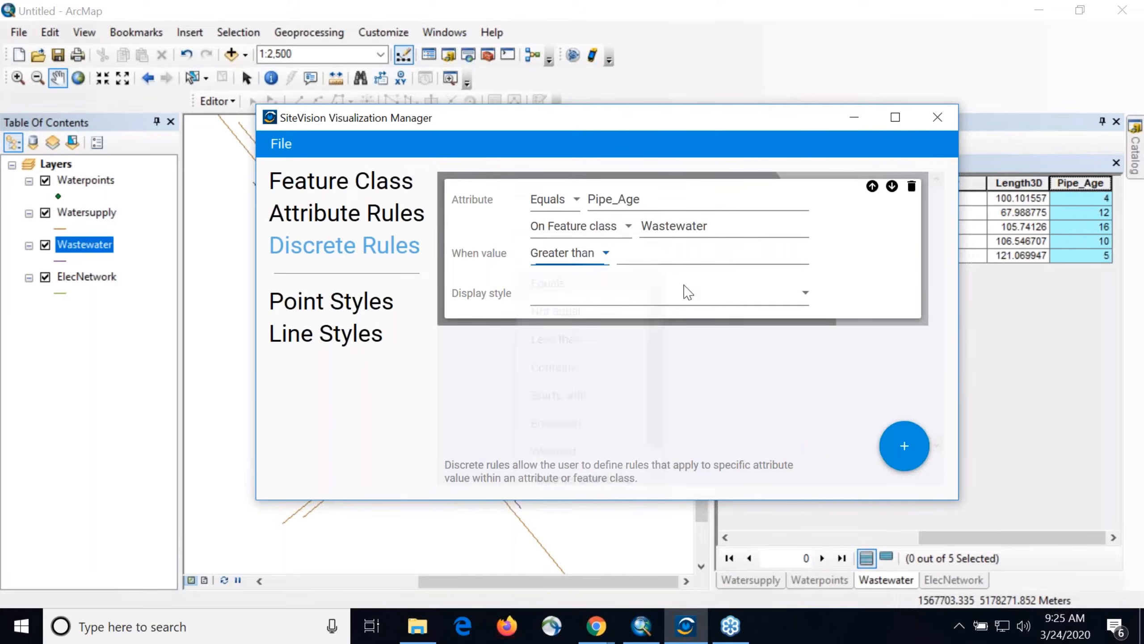
click(688, 257)
text(10)
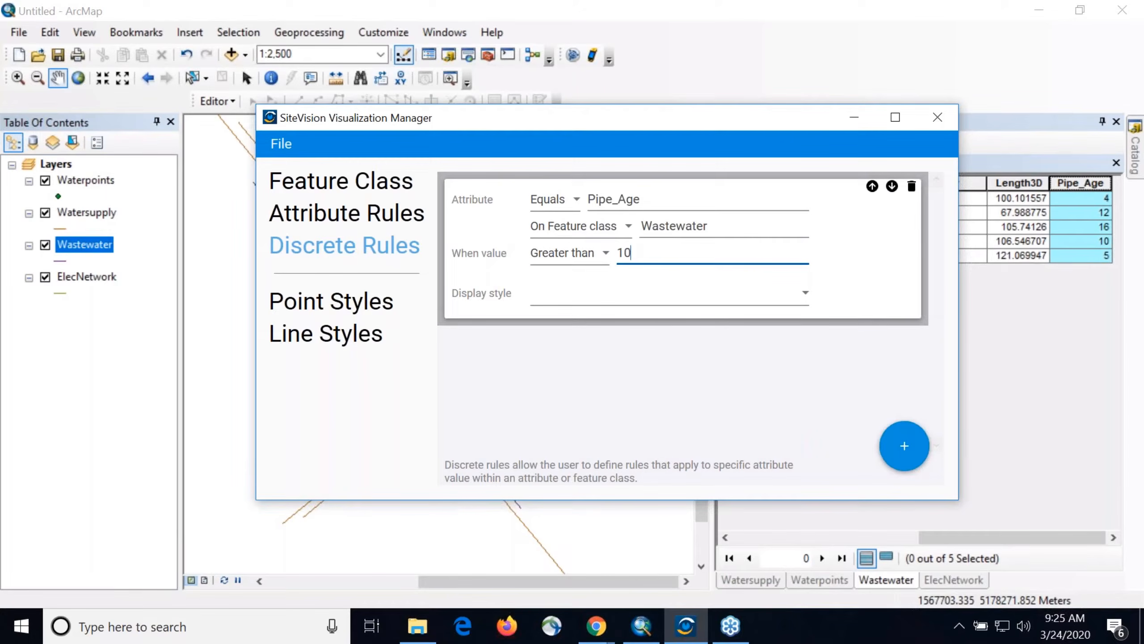
click(645, 299)
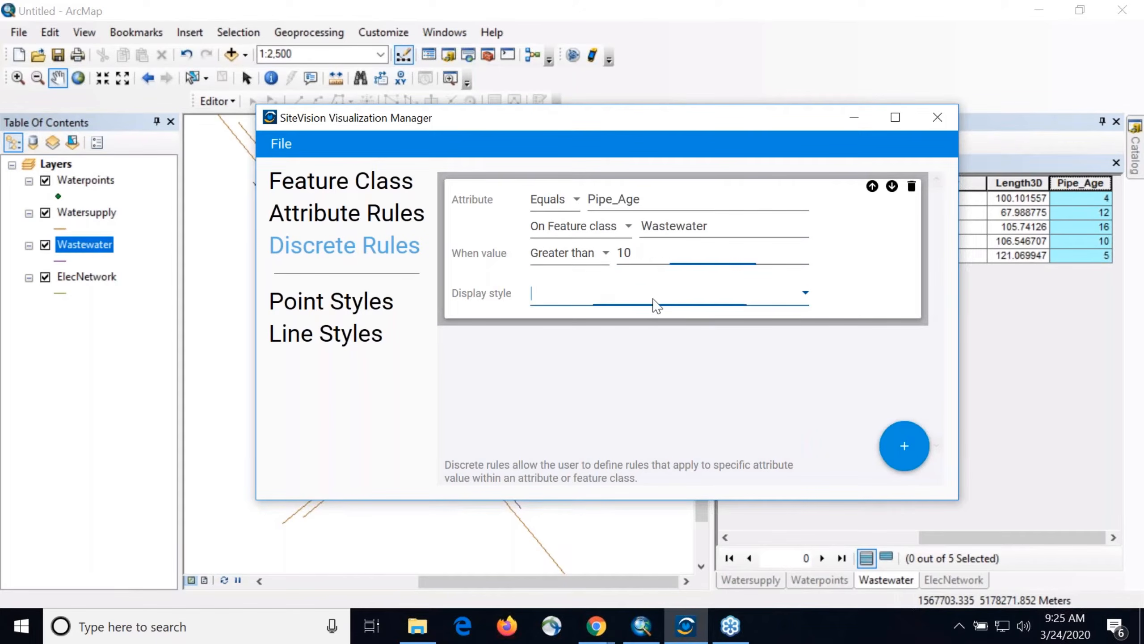
scroll(662, 401, down, 15)
scroll(642, 412, down, 10)
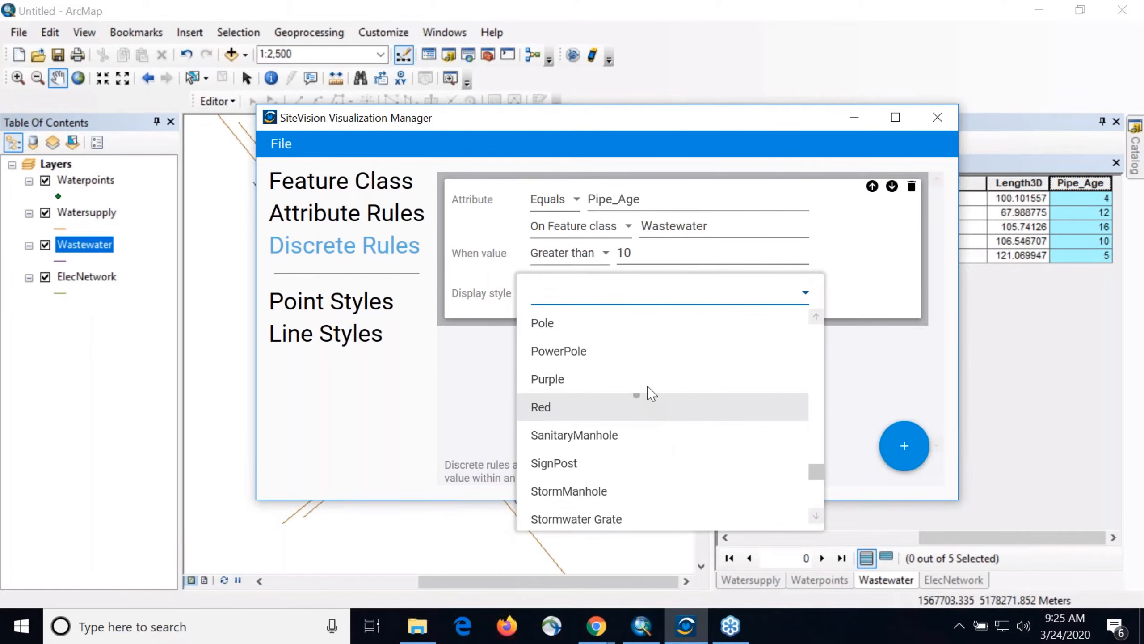
click(649, 406)
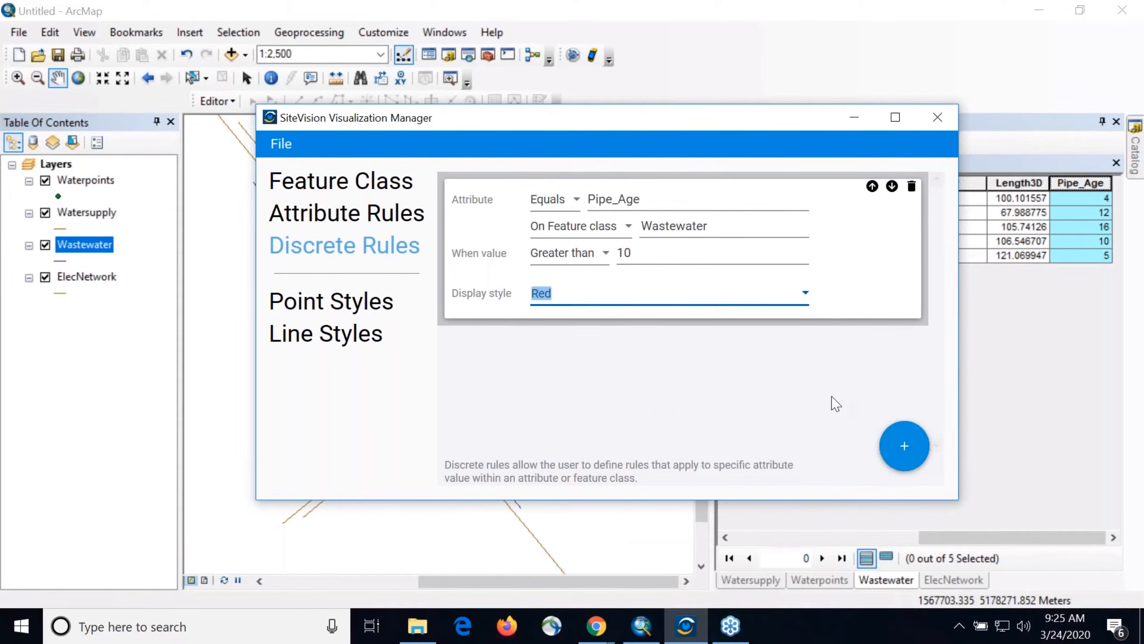
Step: Add a second discrete rule that matches Pipe_Age on the Wastewater feature class
click(904, 446)
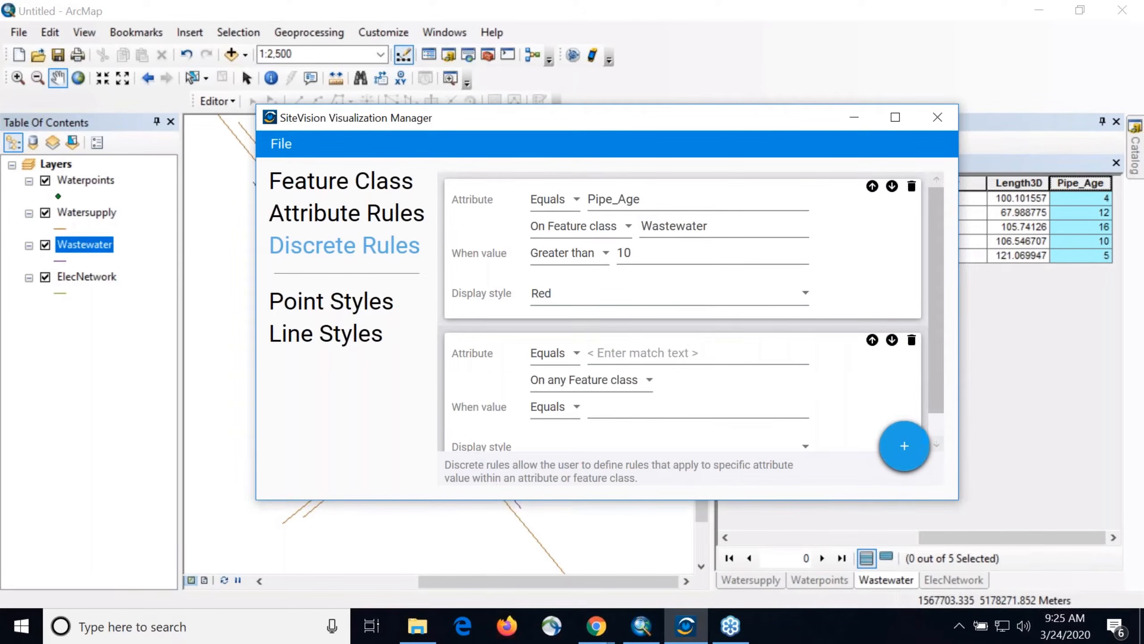
click(659, 356)
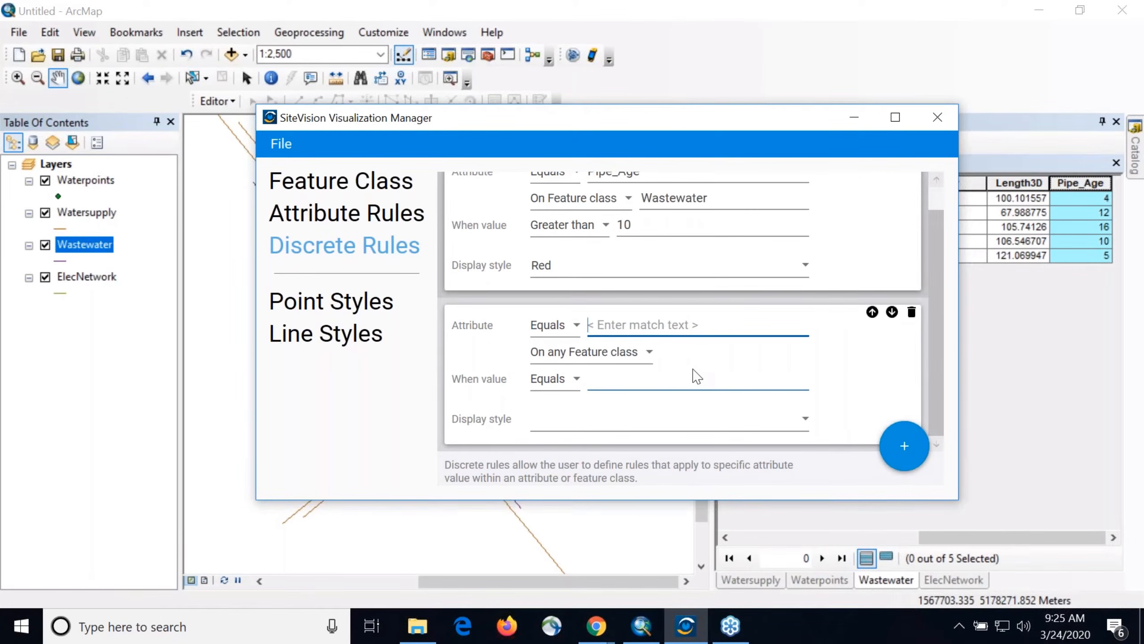
text(Pipe_Age)
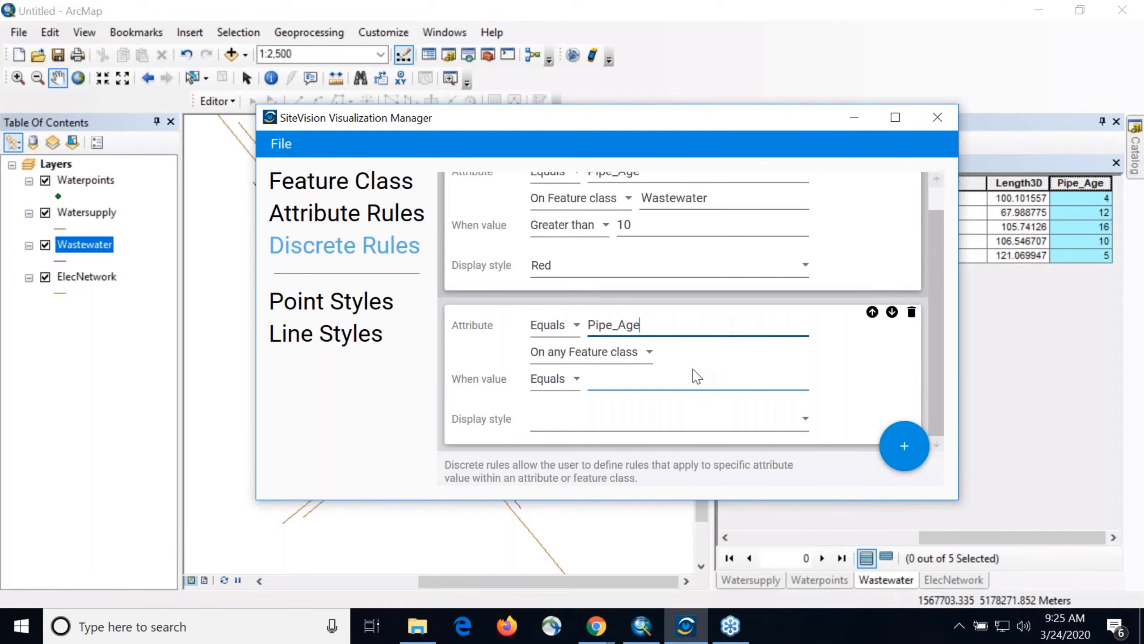
click(618, 361)
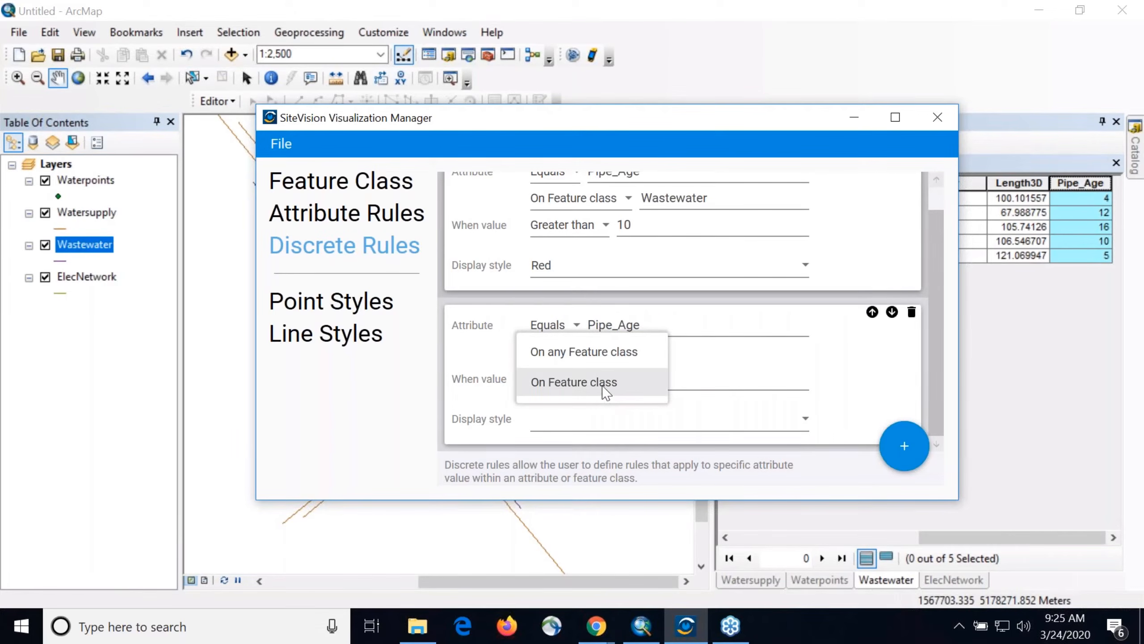
click(605, 383)
click(724, 353)
text(Wastewater)
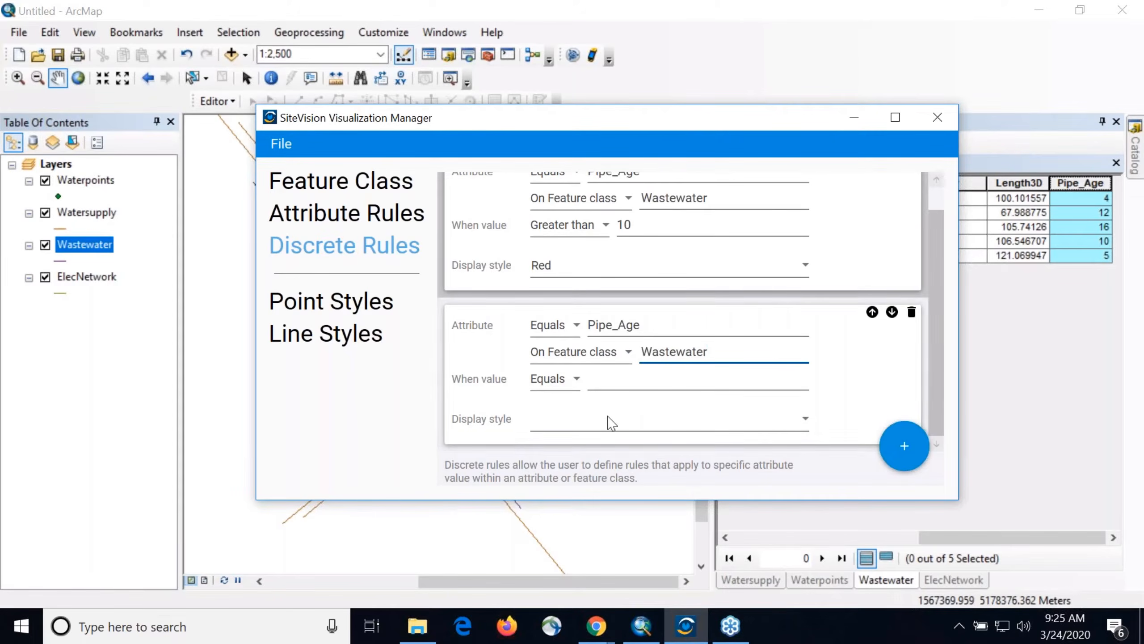
Step: Set the second Pipe_Age rule to apply the Blue display style when the value is less than 10
click(547, 378)
click(550, 437)
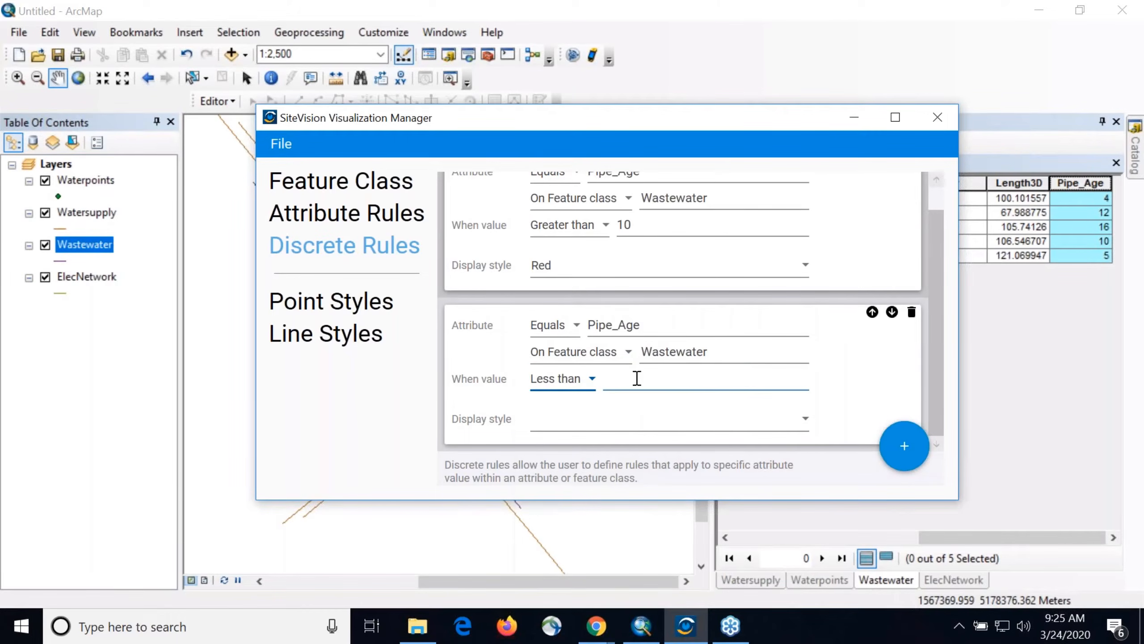
click(636, 377)
text(10)
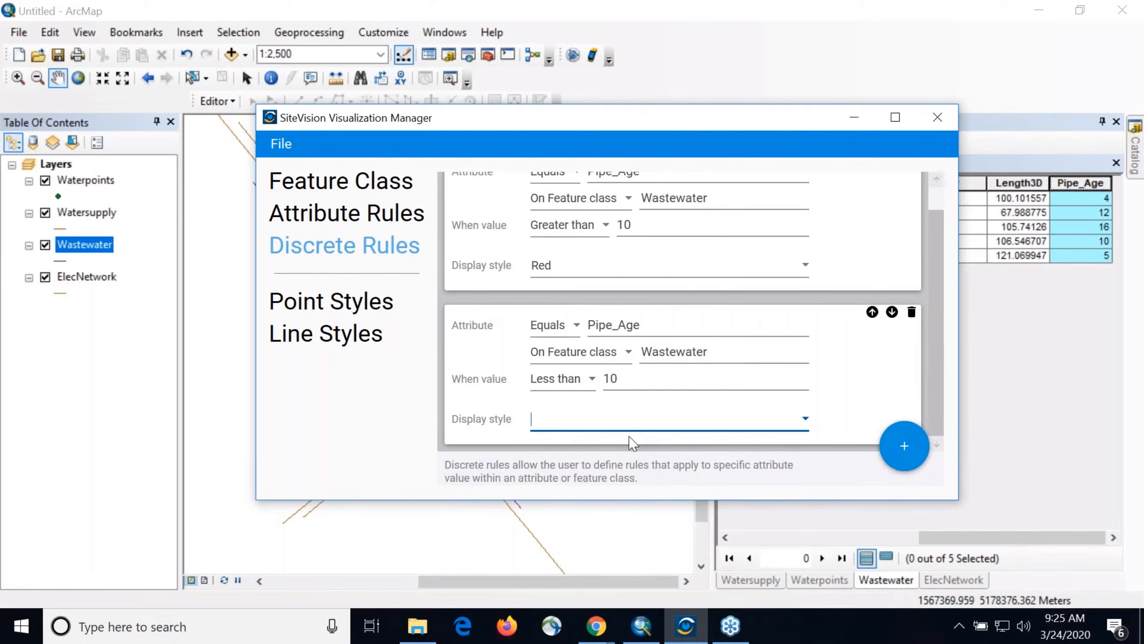
click(624, 417)
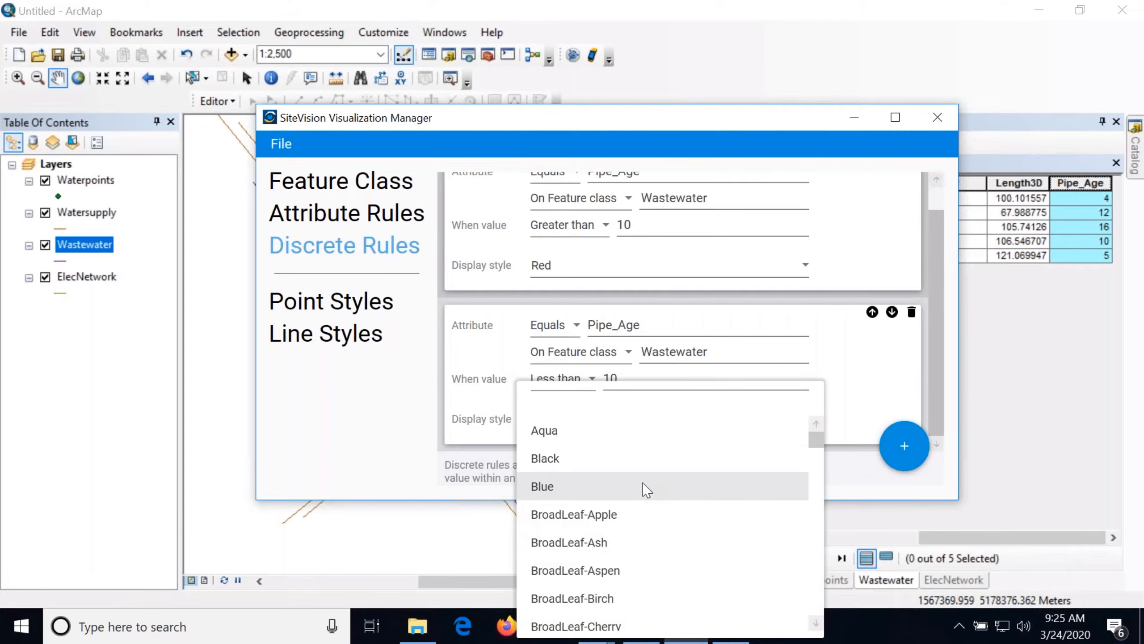
click(646, 488)
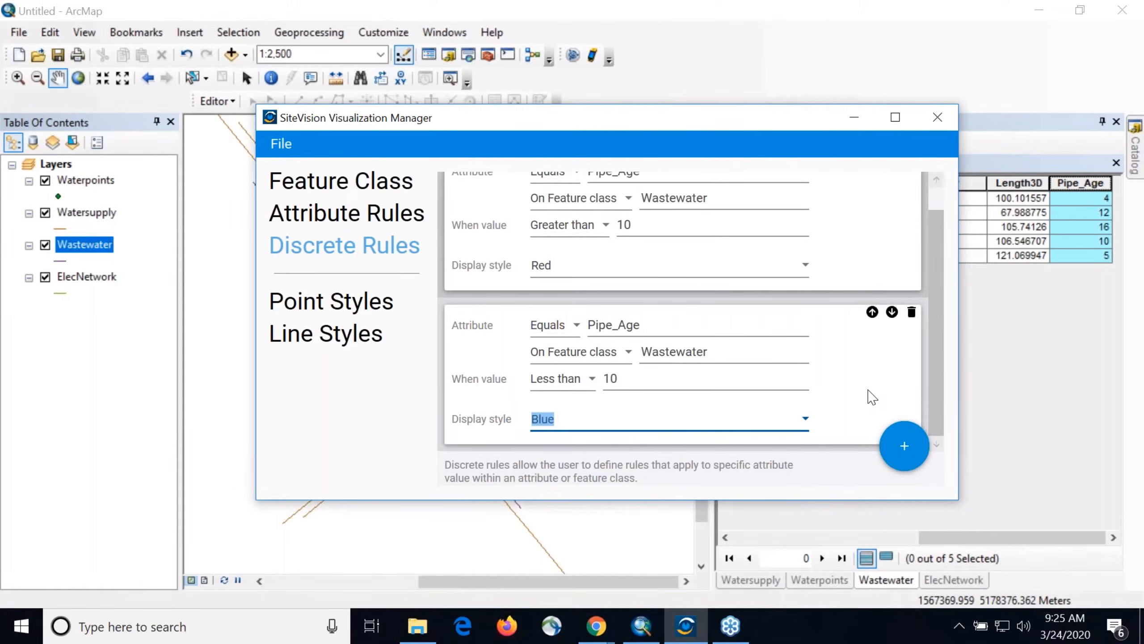
Step: Compare the two Pipe_Age discrete rules with the Wastewater feature class rule and the Pipe_Age column in the ArcMap table
scroll(859, 375, up, 1)
click(858, 274)
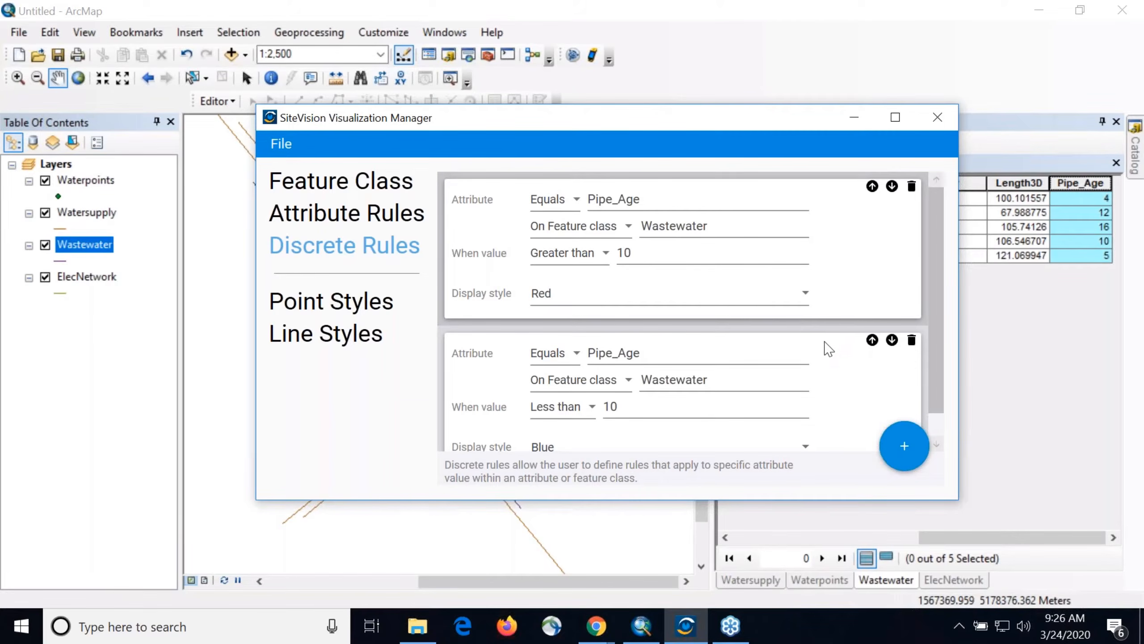
scroll(837, 361, down, 1)
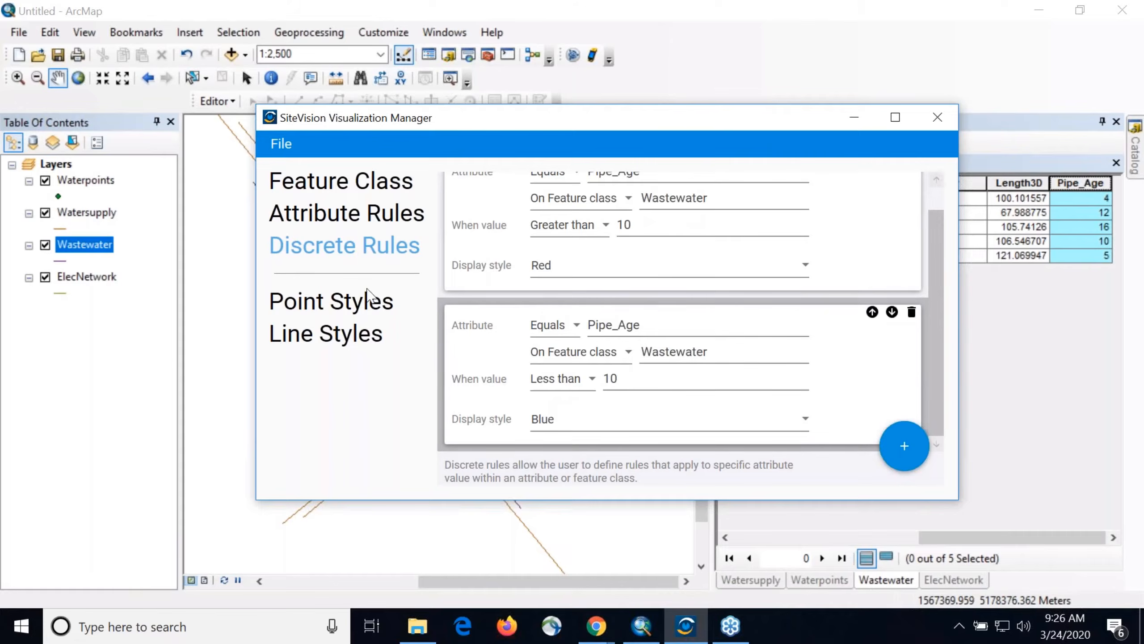
scroll(824, 293, up, 1)
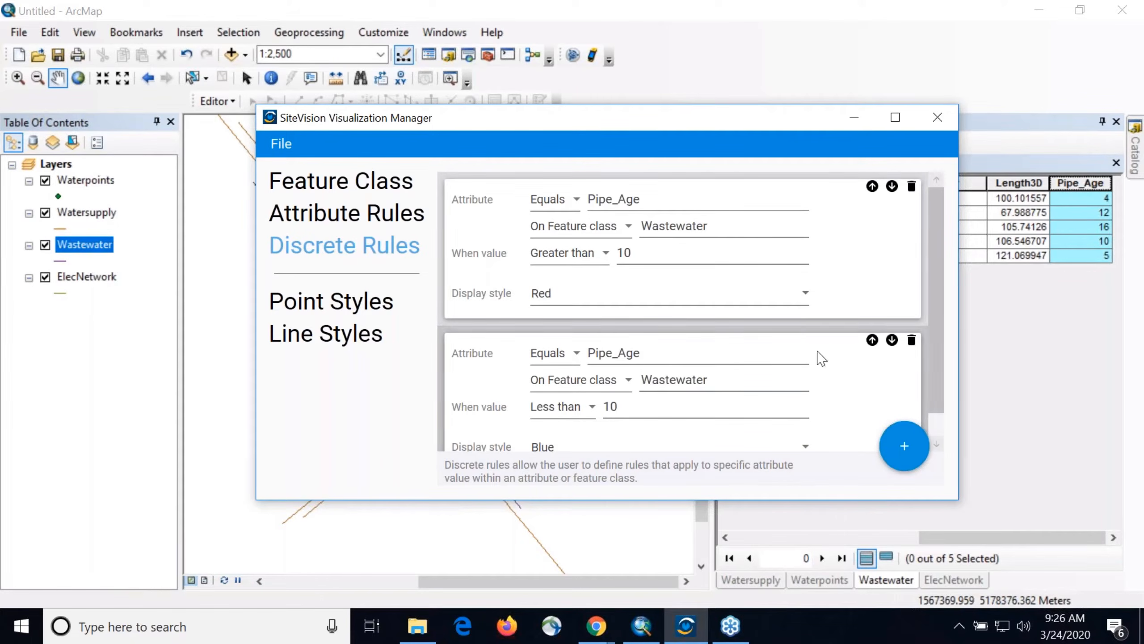
click(349, 192)
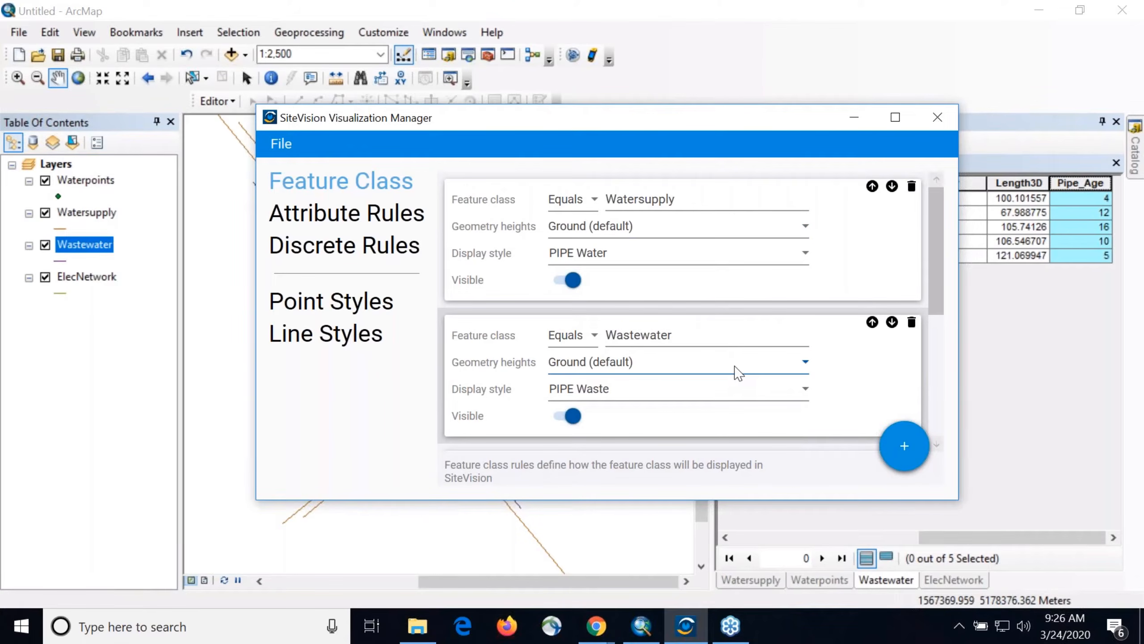
click(339, 252)
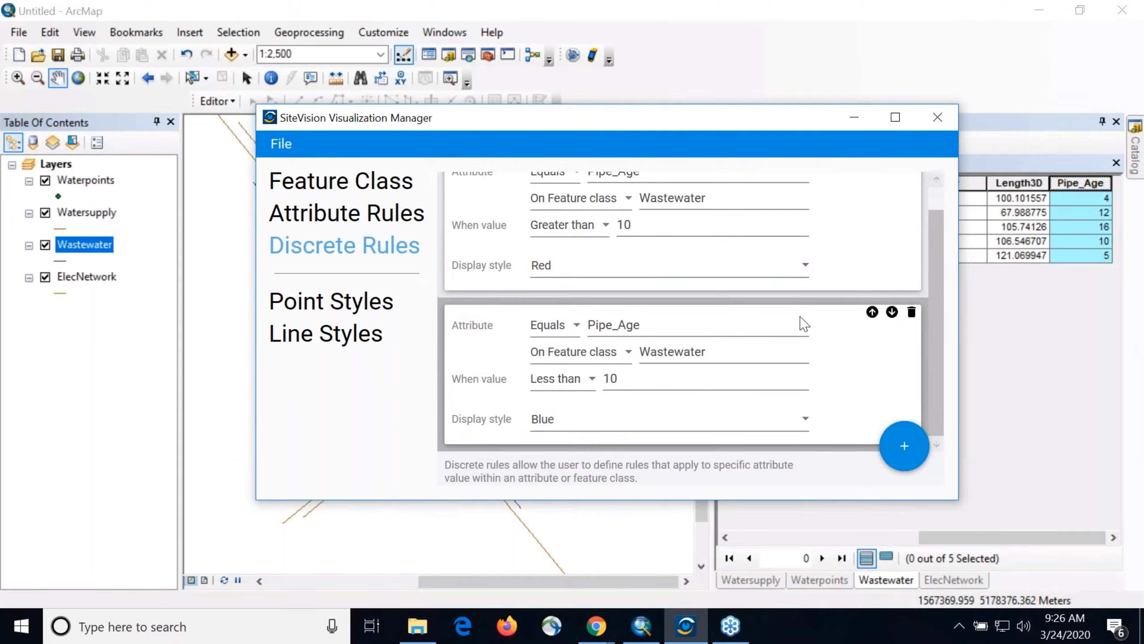
scroll(800, 324, up, 1)
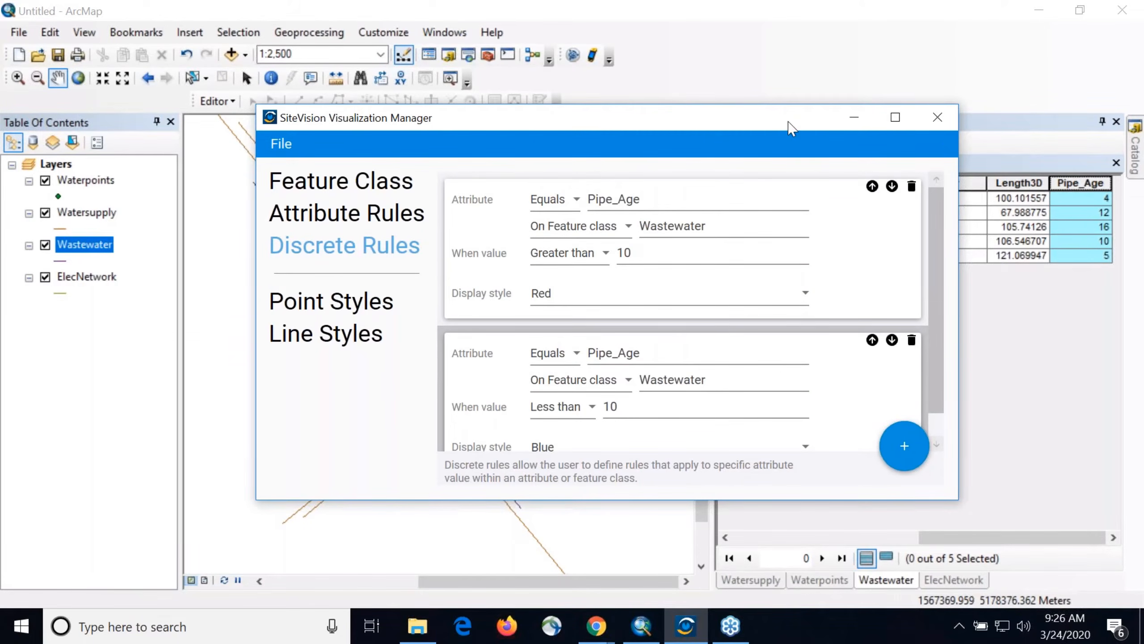
drag(793, 127, 698, 101)
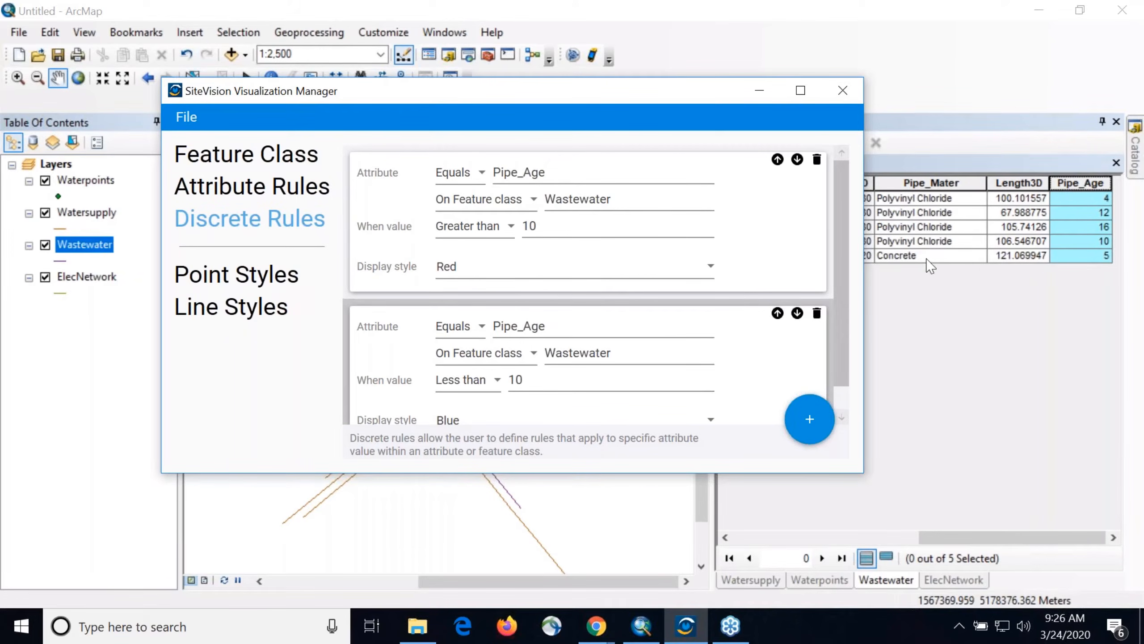
click(608, 380)
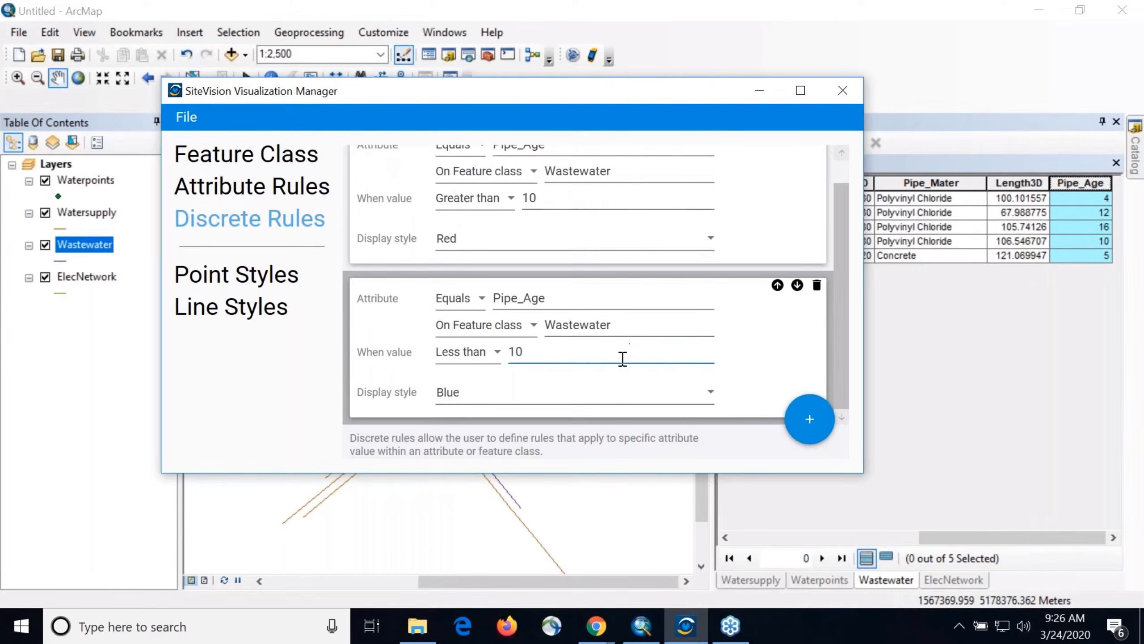
Step: Review the attribute rules and feature class rules alongside the discrete rules to examine how the three rule types work together
click(322, 190)
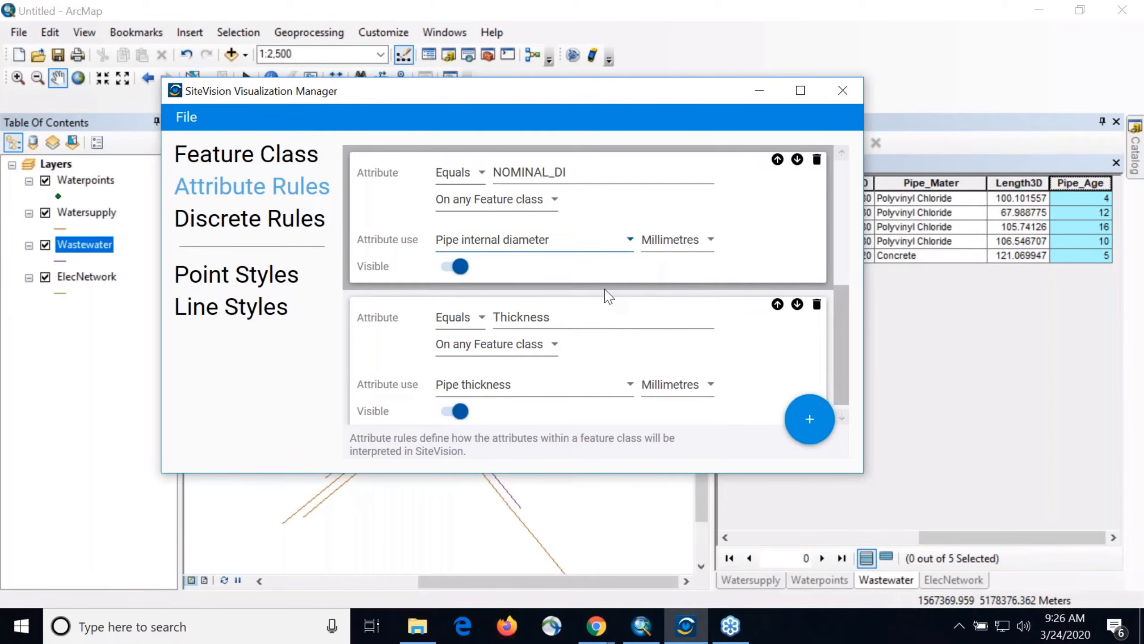
scroll(635, 300, down, 1)
scroll(637, 315, up, 5)
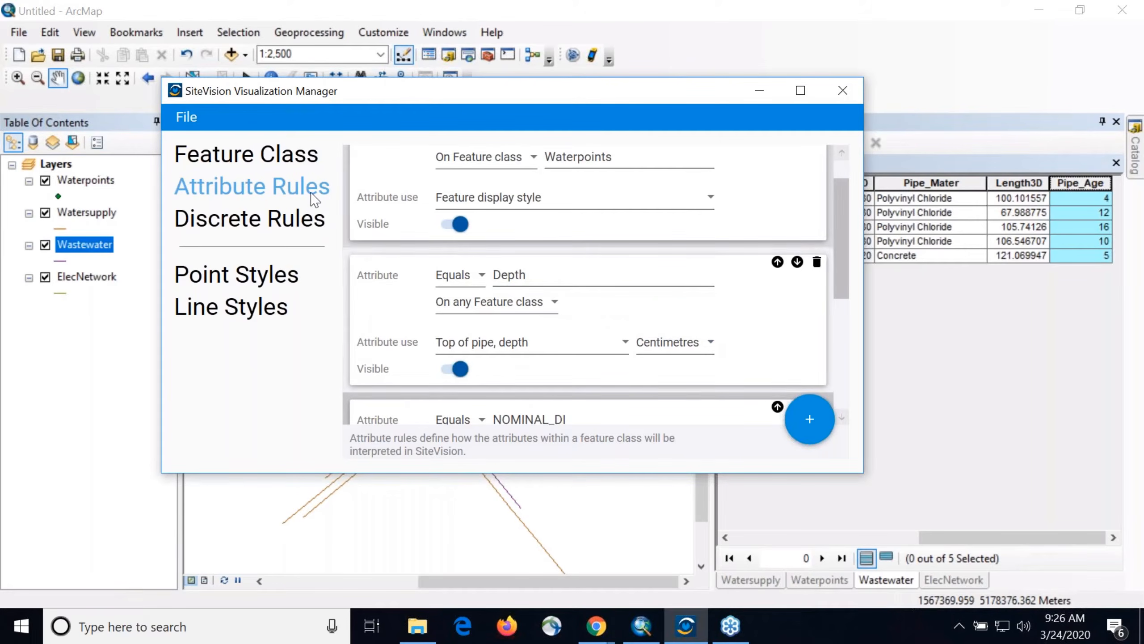
click(306, 170)
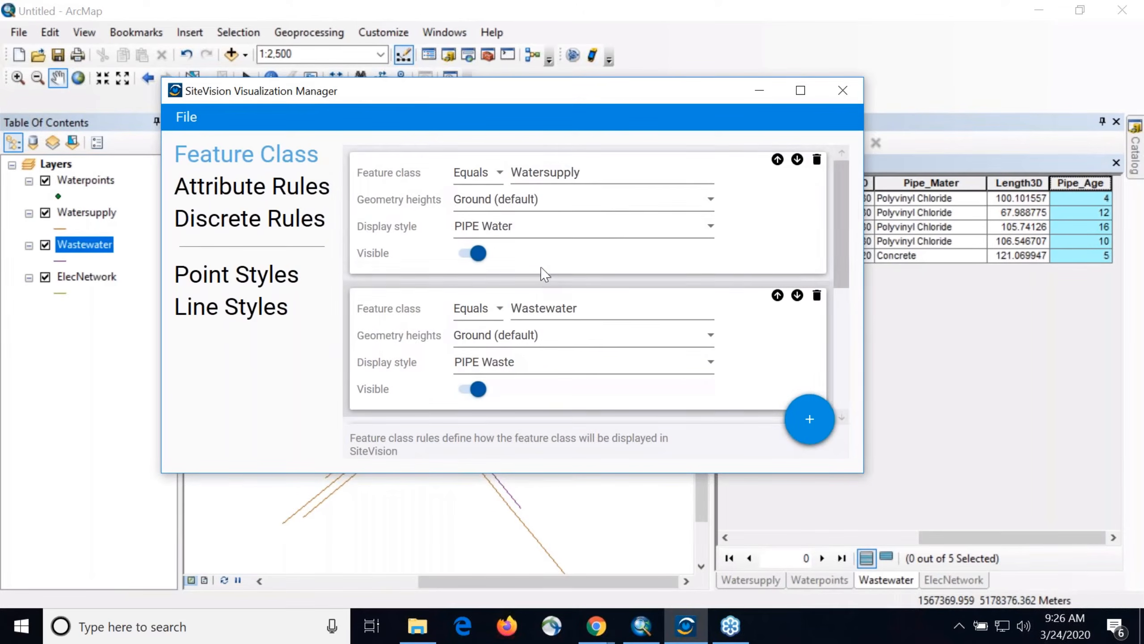
scroll(604, 306, down, 2)
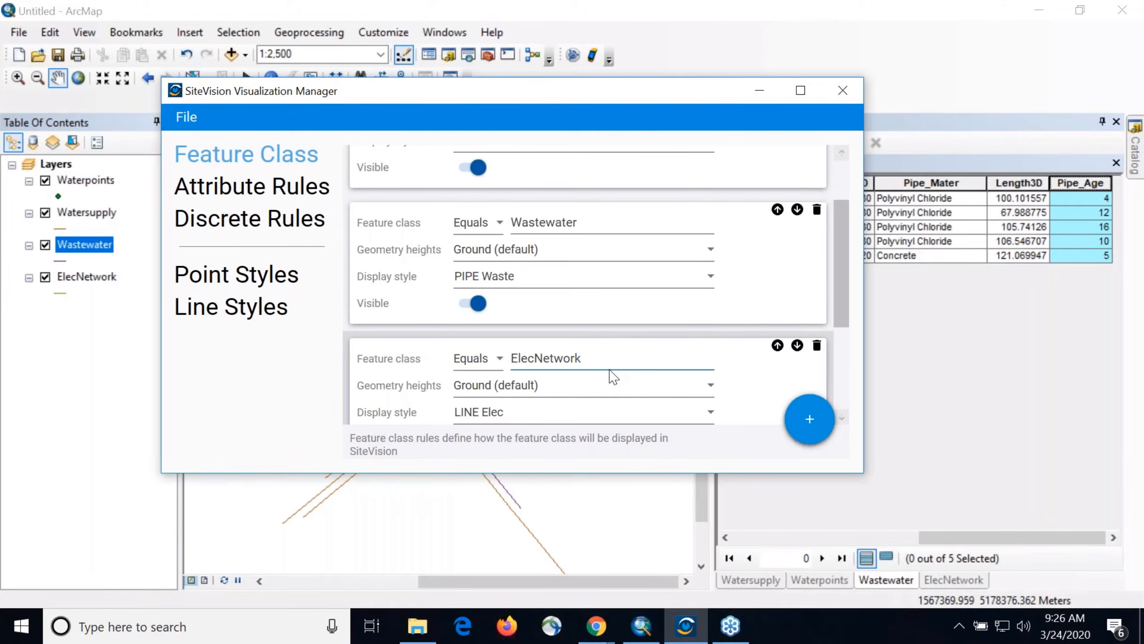
click(278, 216)
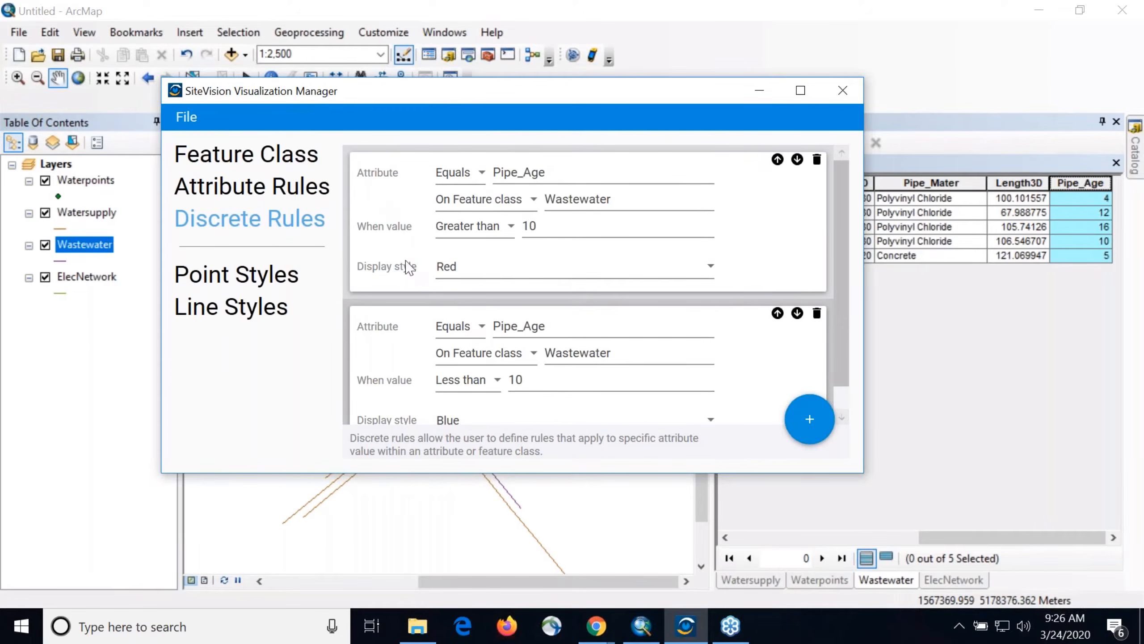
click(271, 186)
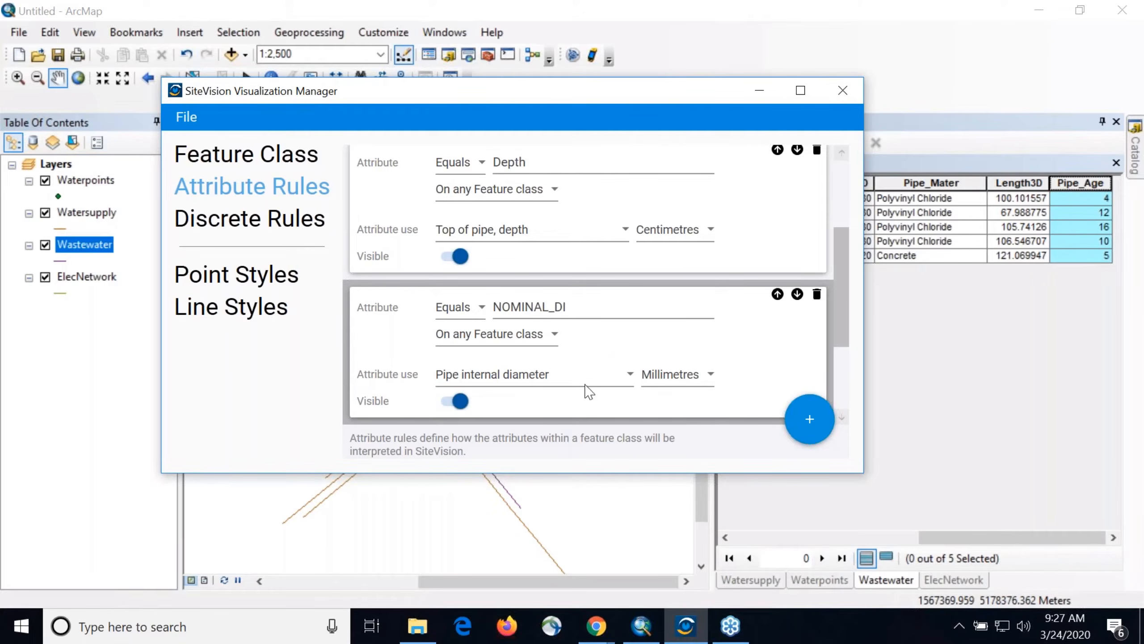
click(280, 220)
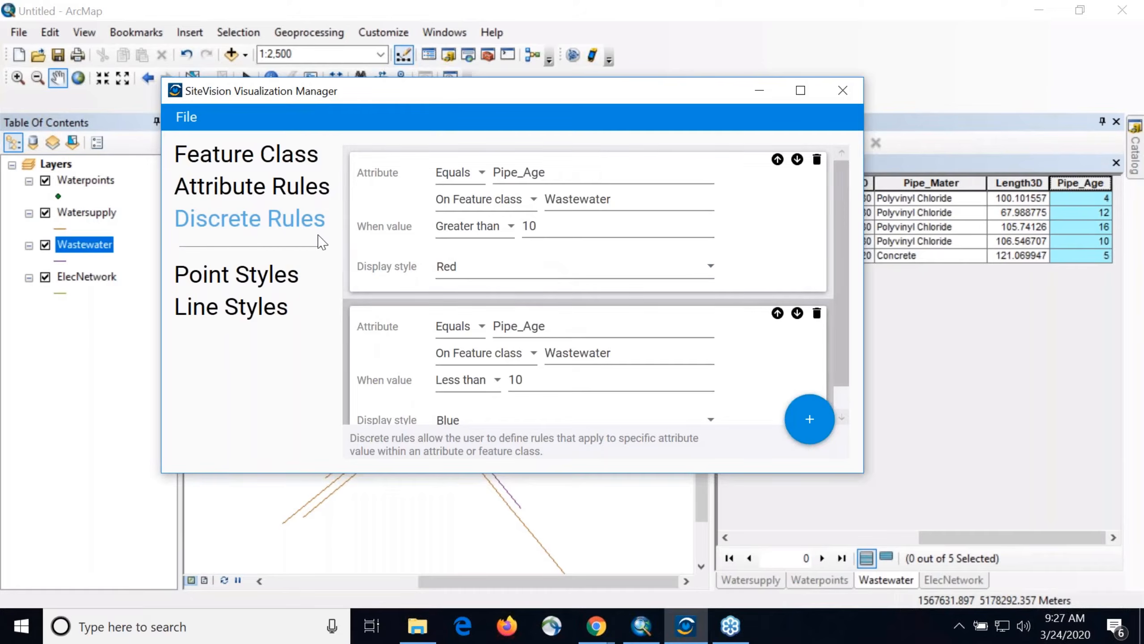
click(289, 188)
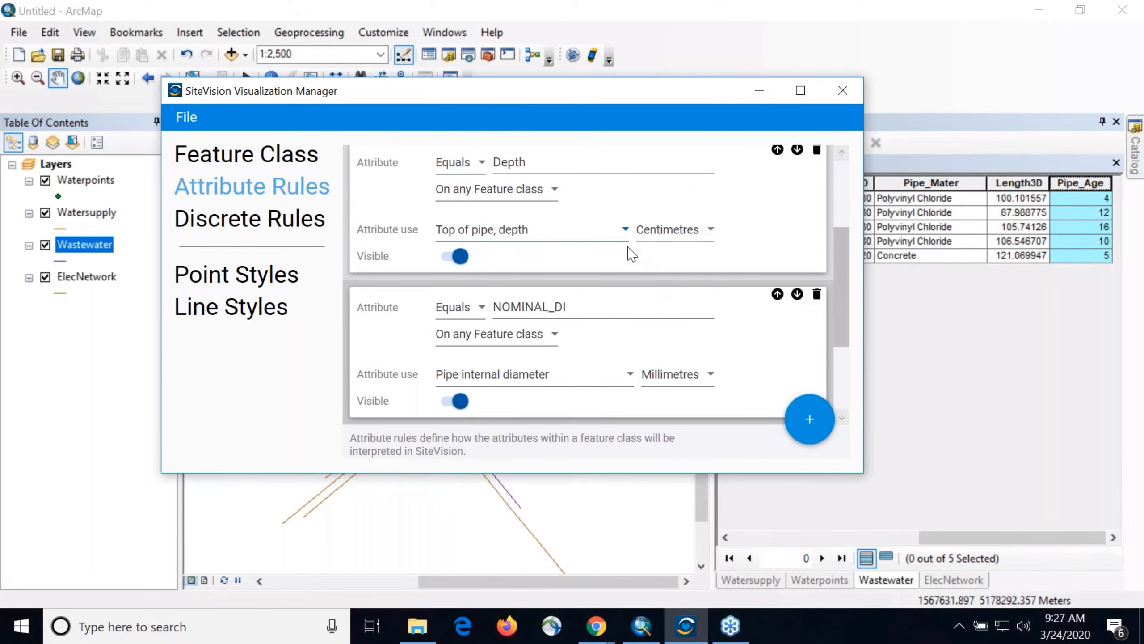
scroll(652, 281, down, 2)
click(283, 221)
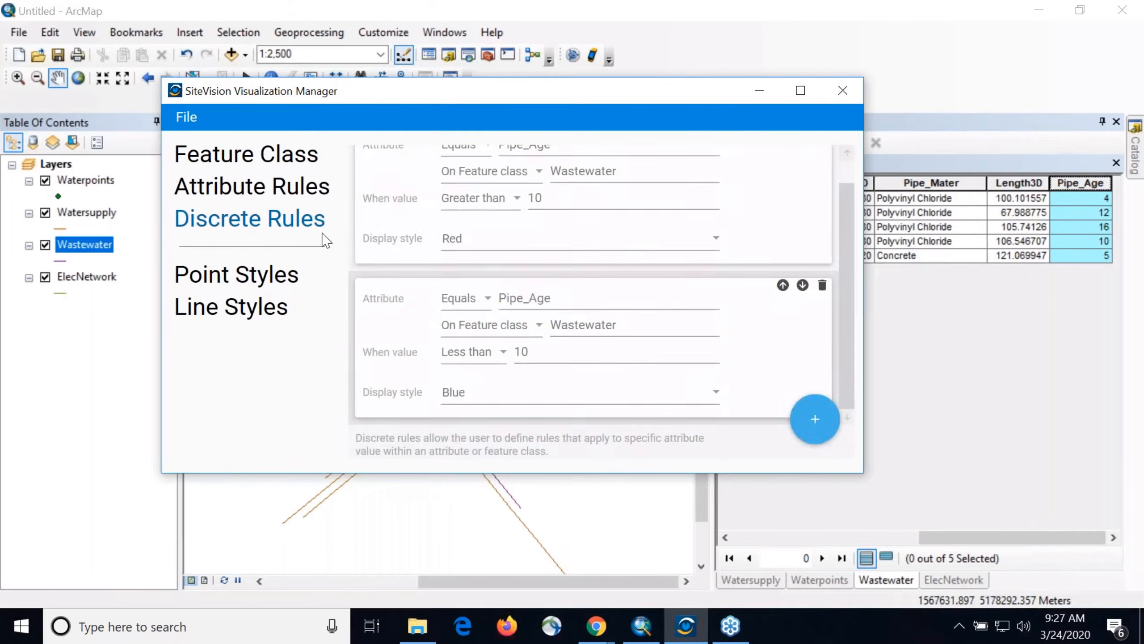
scroll(829, 277, up, 1)
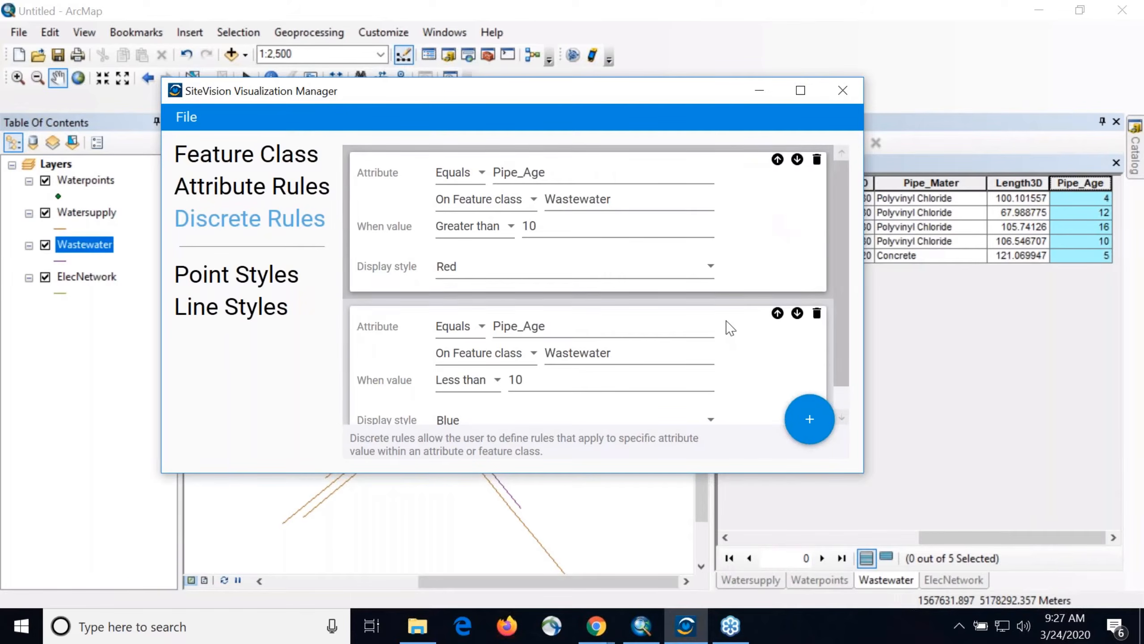
Step: Review the two Pipe_Age discrete rules alongside the first columns of the Wastewater attribute table in ArcMap
scroll(744, 324, down, 1)
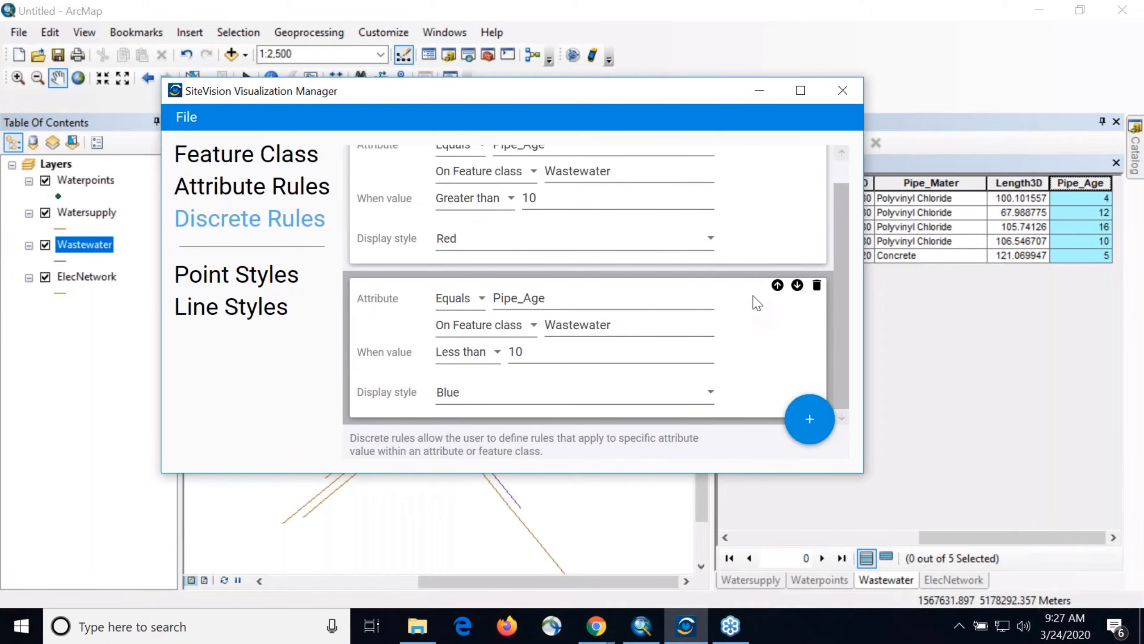
scroll(741, 266, up, 1)
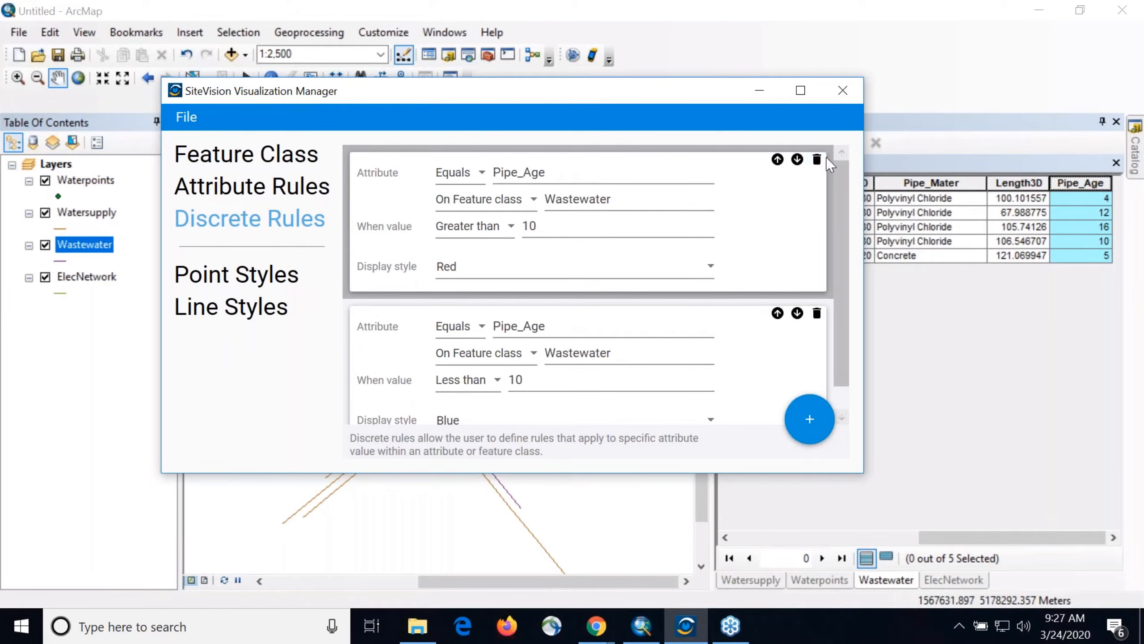
scroll(793, 256, down, 1)
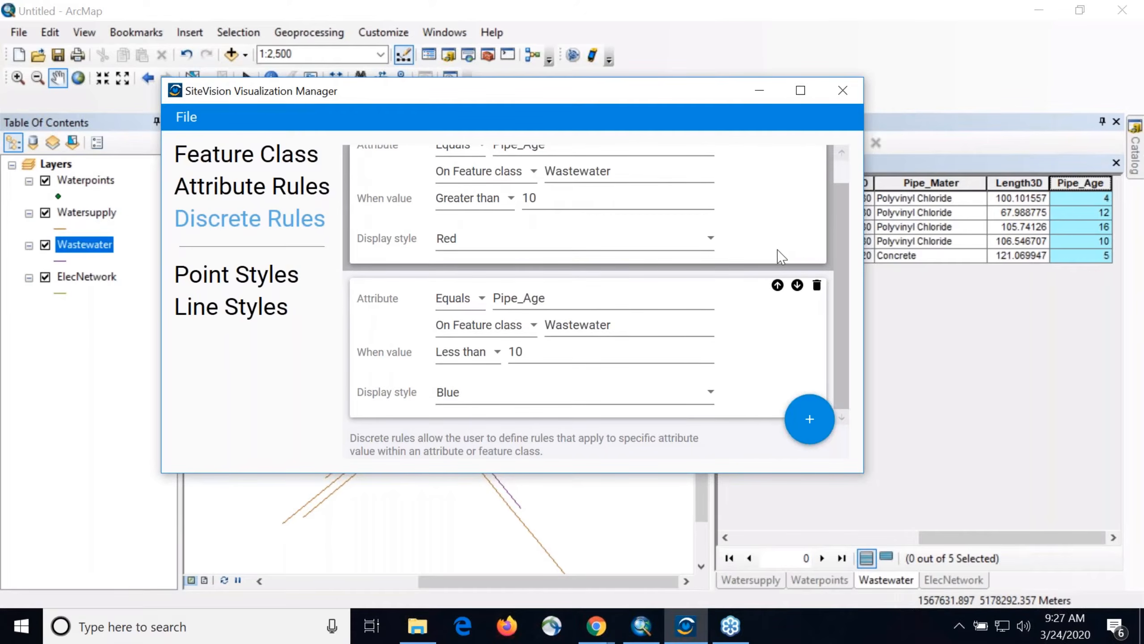
scroll(811, 257, up, 1)
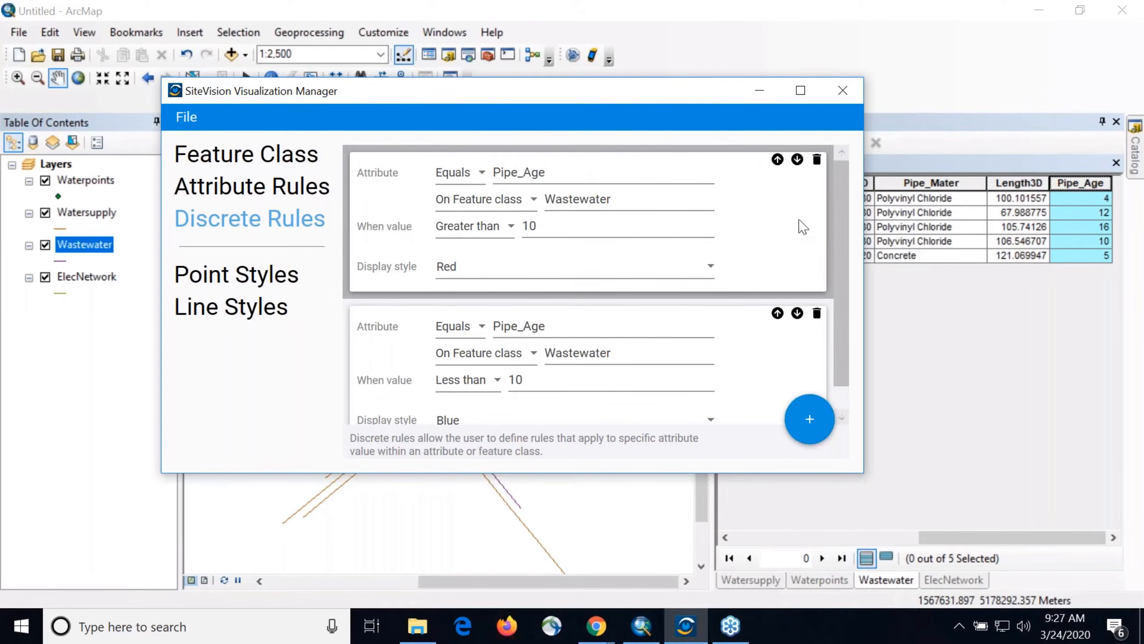
click(187, 117)
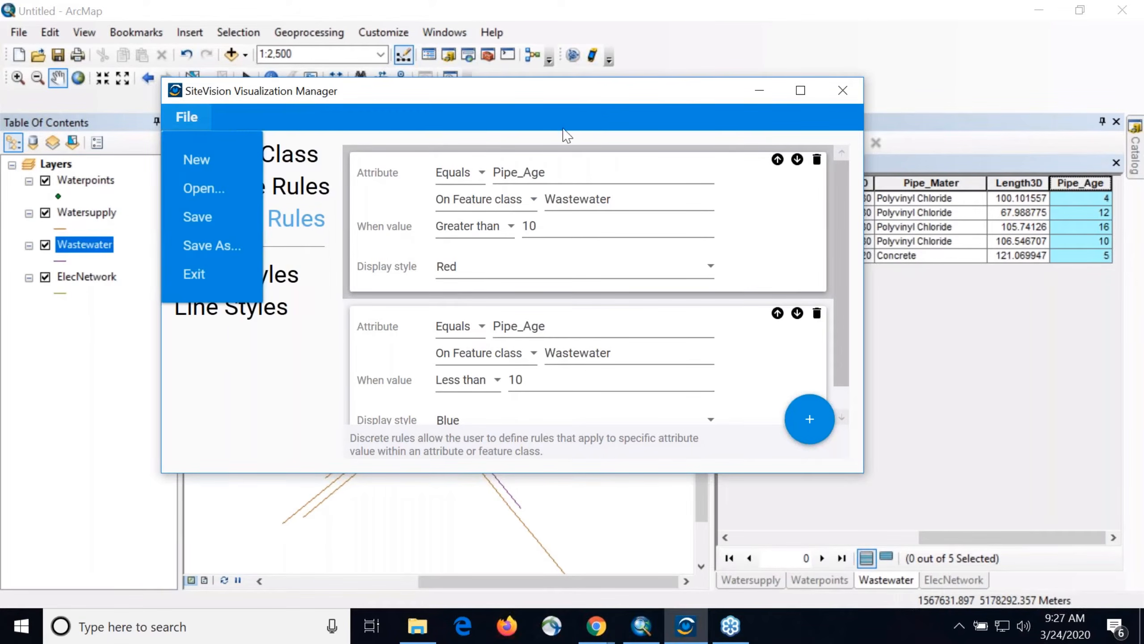
click(968, 325)
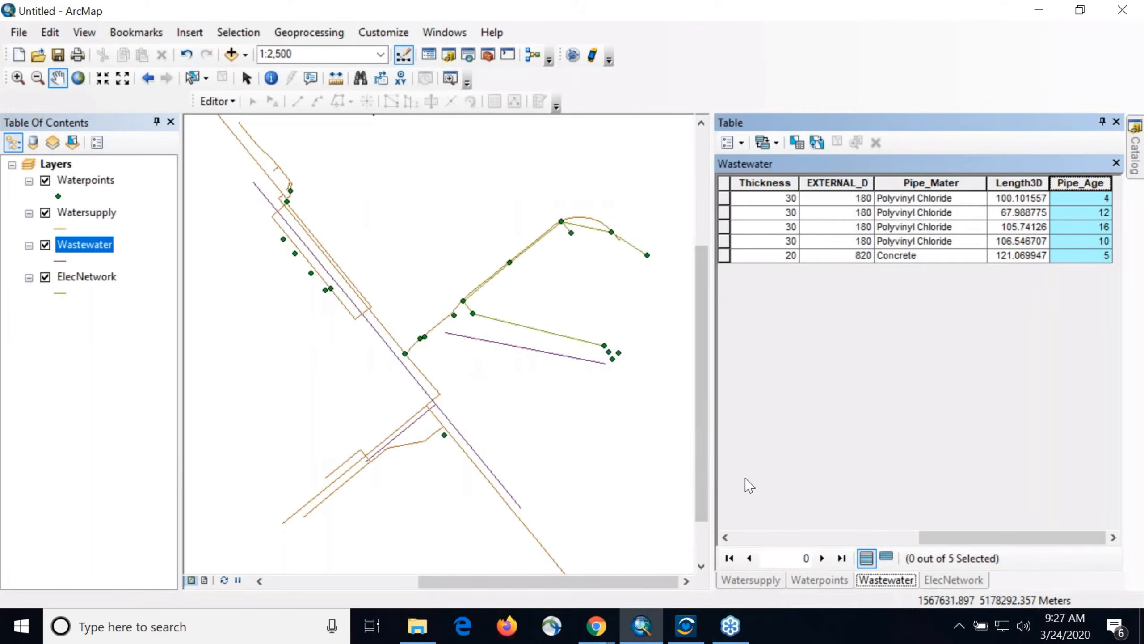
drag(967, 537, 770, 550)
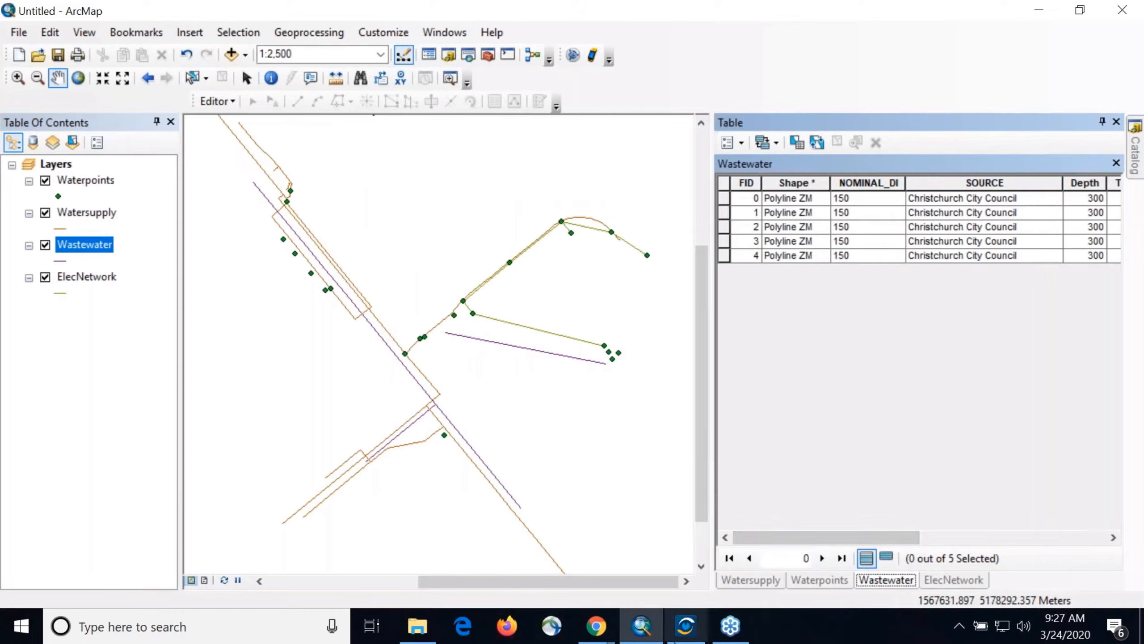
click(701, 639)
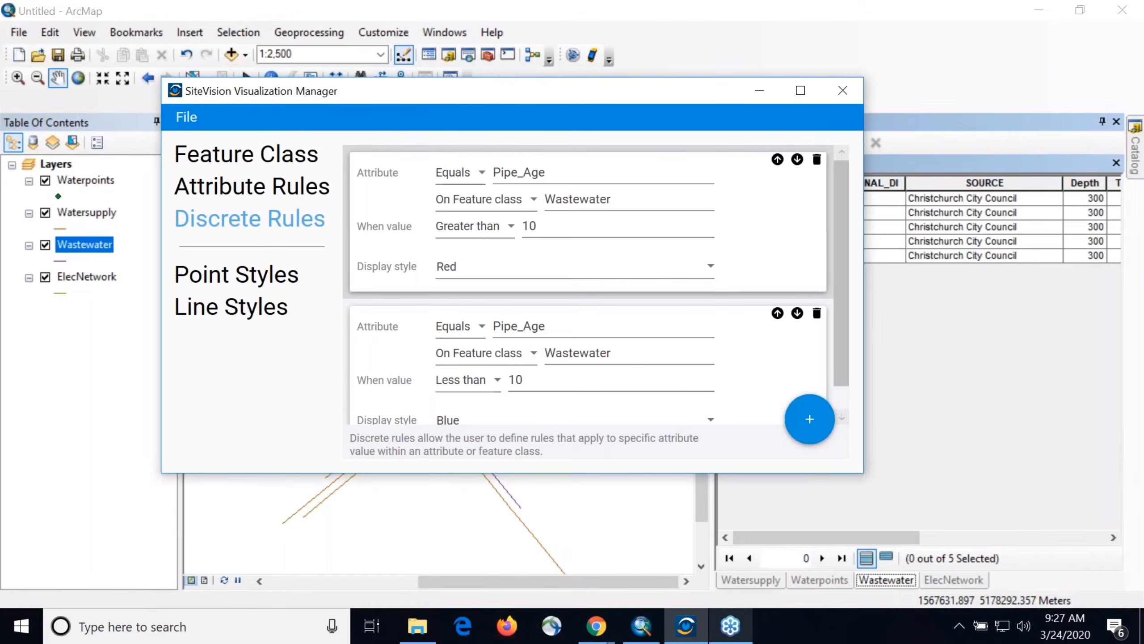
Step: Save the rule set as WorkingRuleset.rules.json in the Visualization Manager folder under Desktop > SiteVision
click(146, 120)
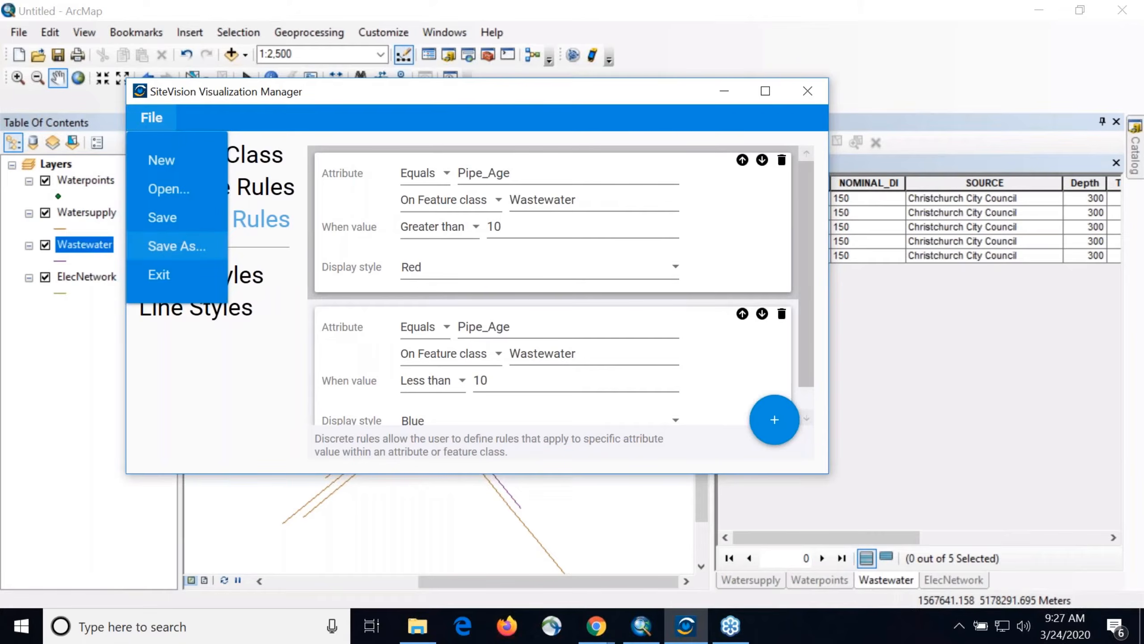
click(171, 246)
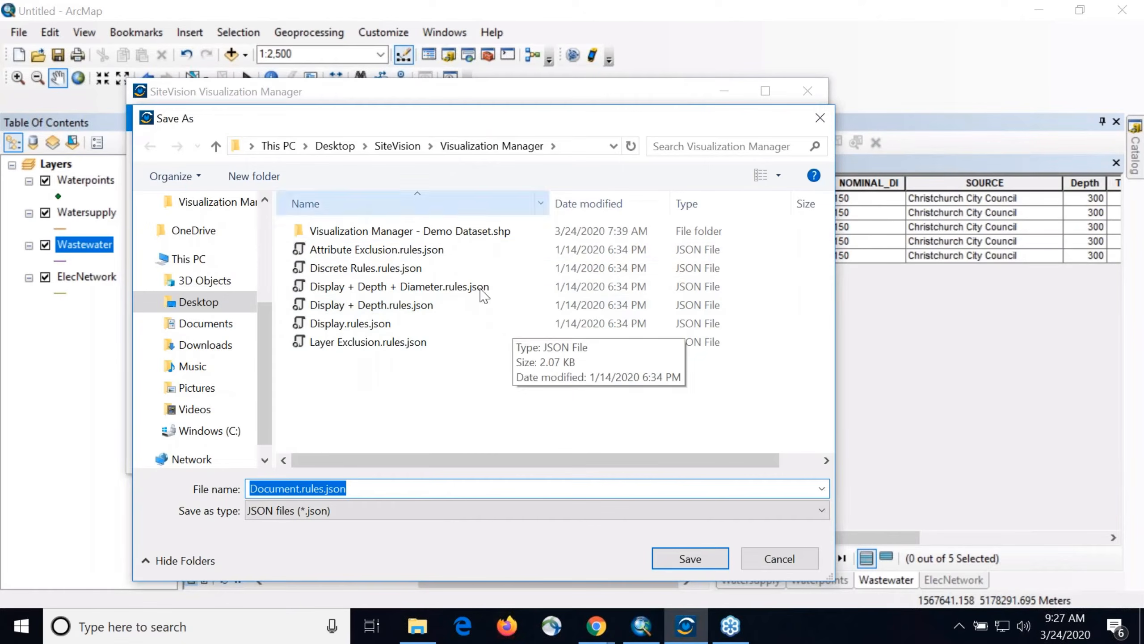
click(466, 484)
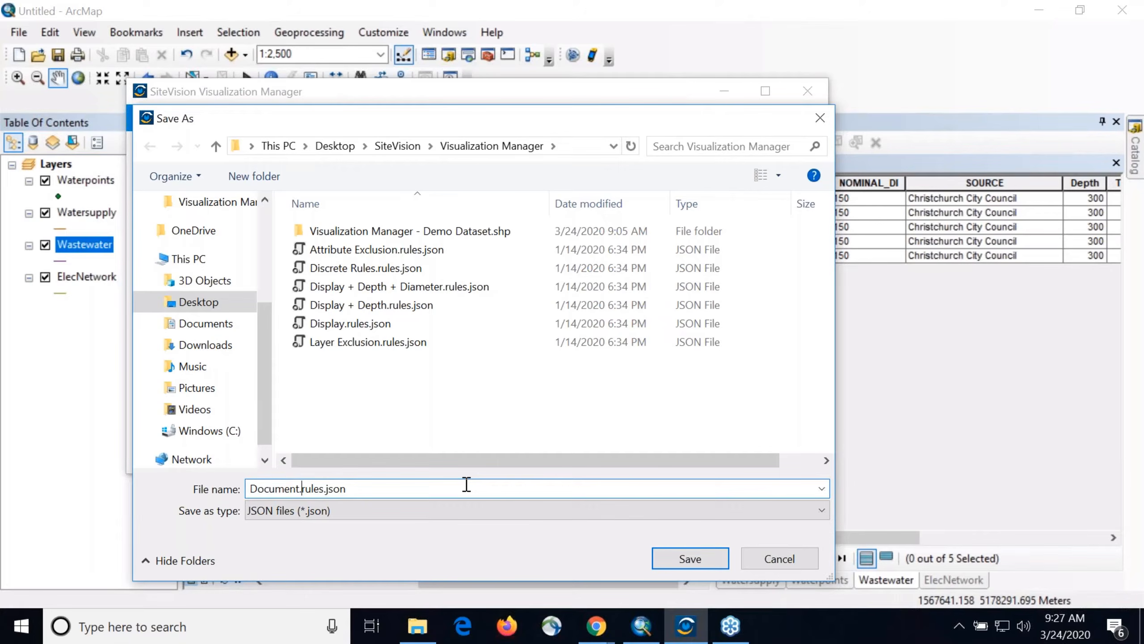
key(BackSpace)
key(BackSpace)
key(BackSpace)
key(BackSpace)
key(BackSpace)
key(BackSpace)
key(BackSpace)
key(BackSpace)
text(Worki)
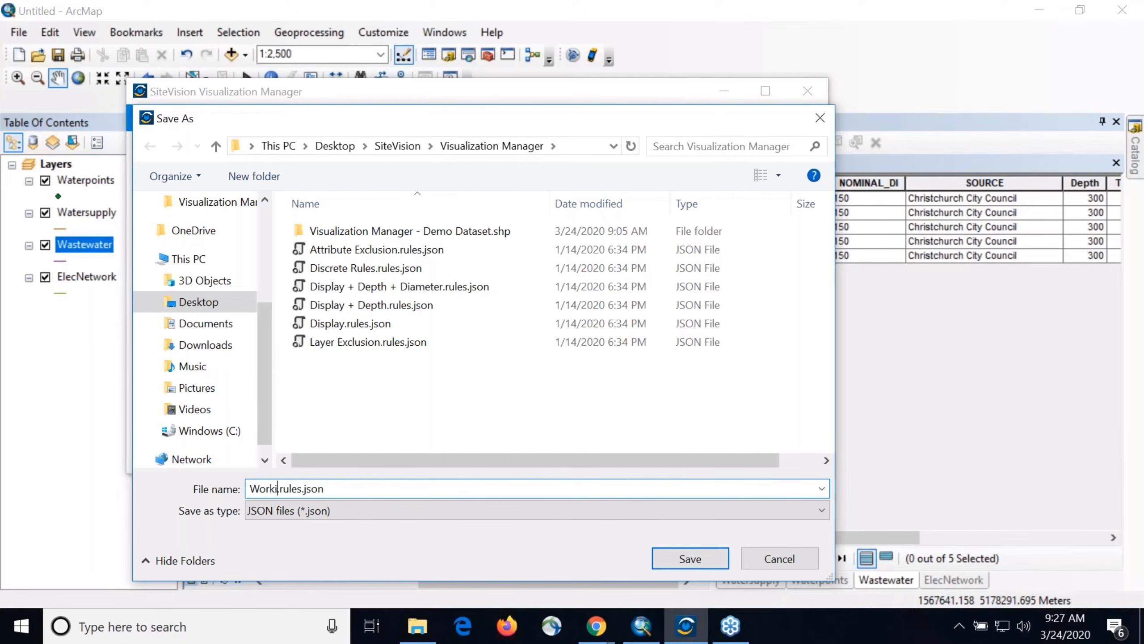
text(ng Ruleset)
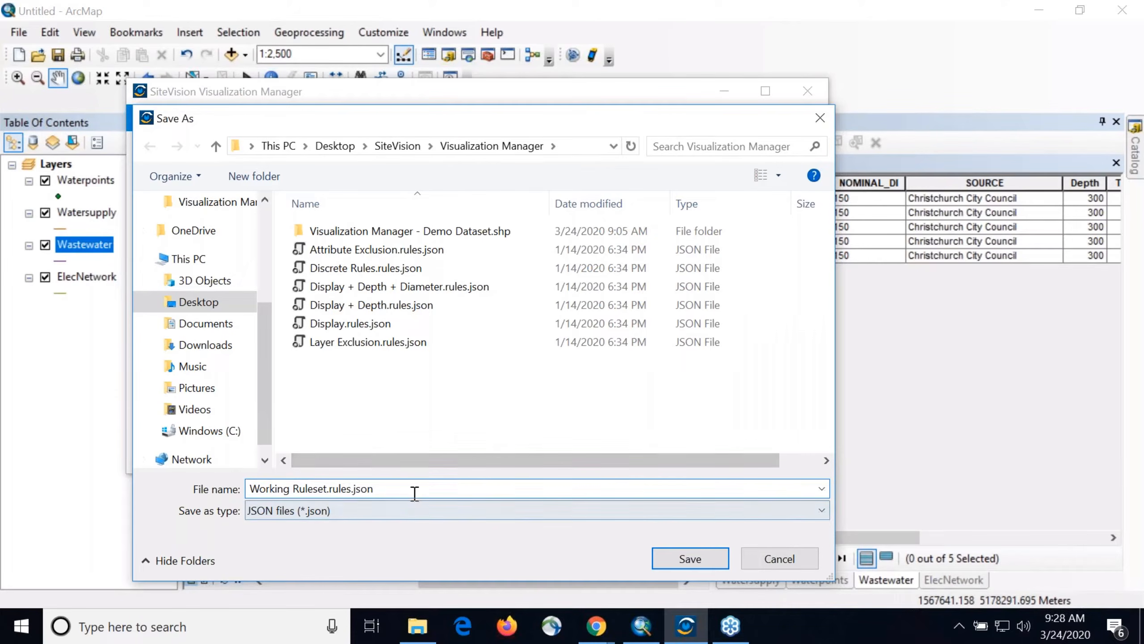
click(295, 489)
key(BackSpace)
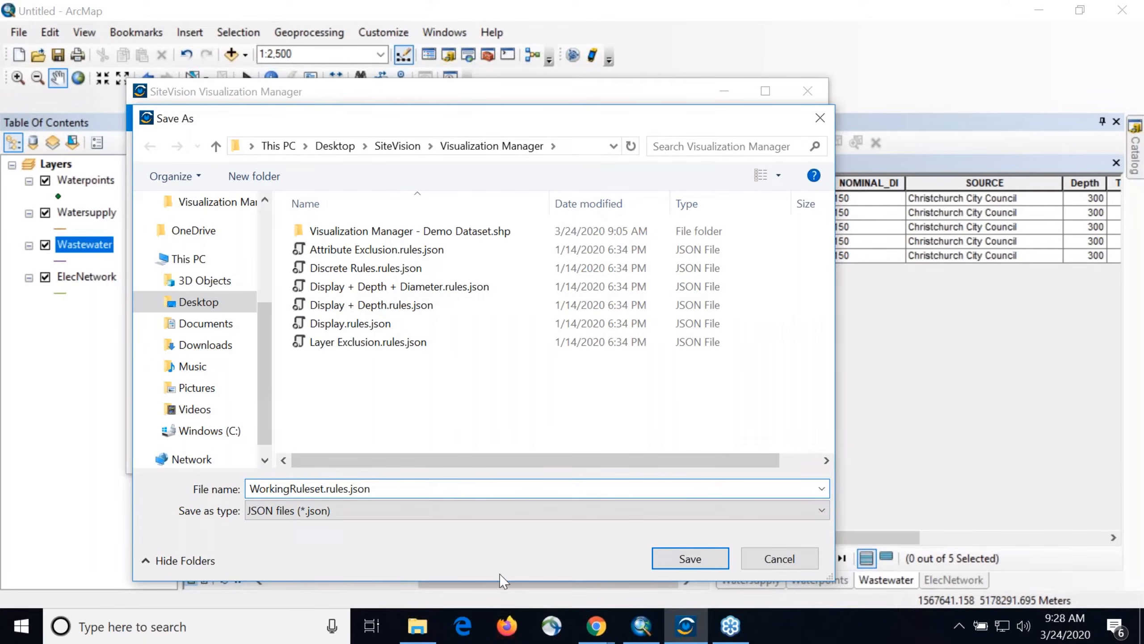
click(689, 559)
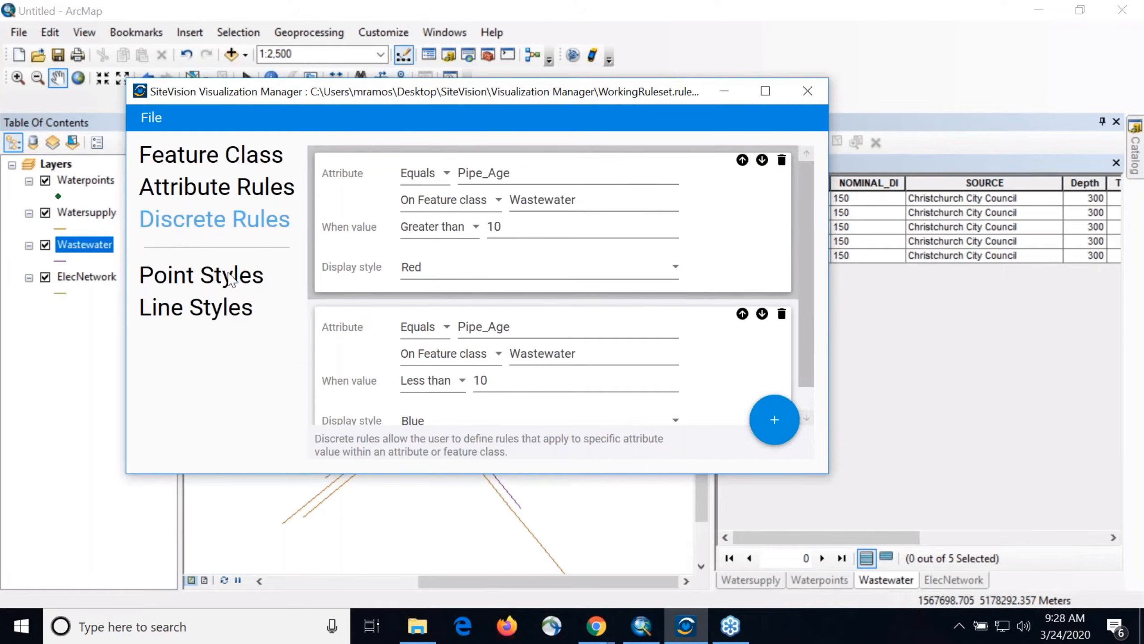
Step: Examine the point styles and the symbol files available for the Toby style
click(207, 279)
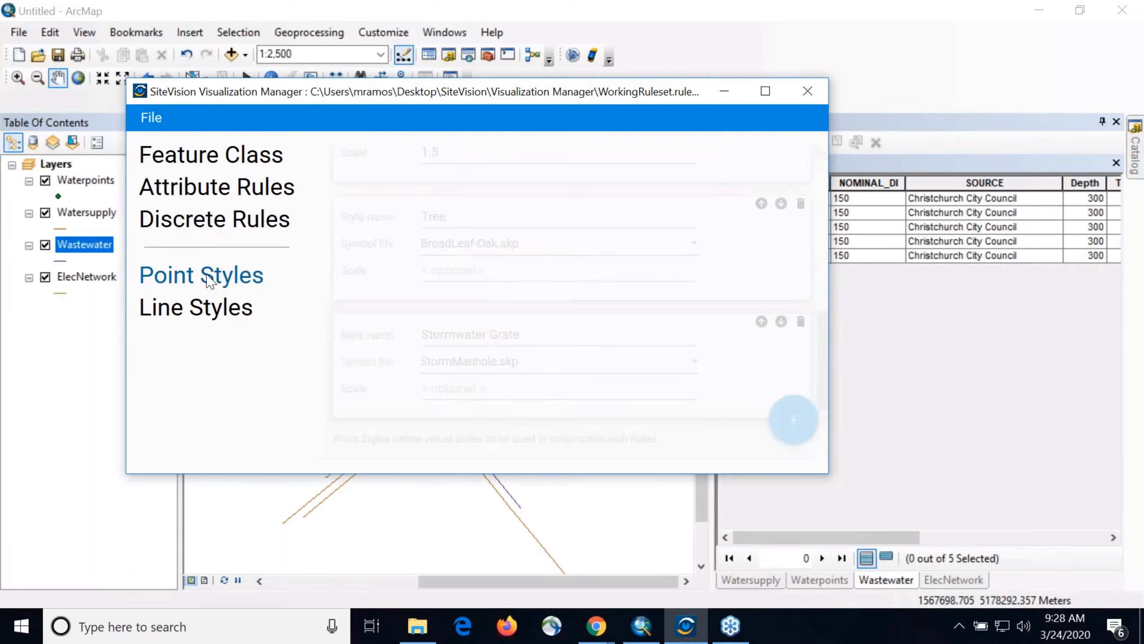
scroll(539, 262, up, 3)
scroll(541, 260, up, 2)
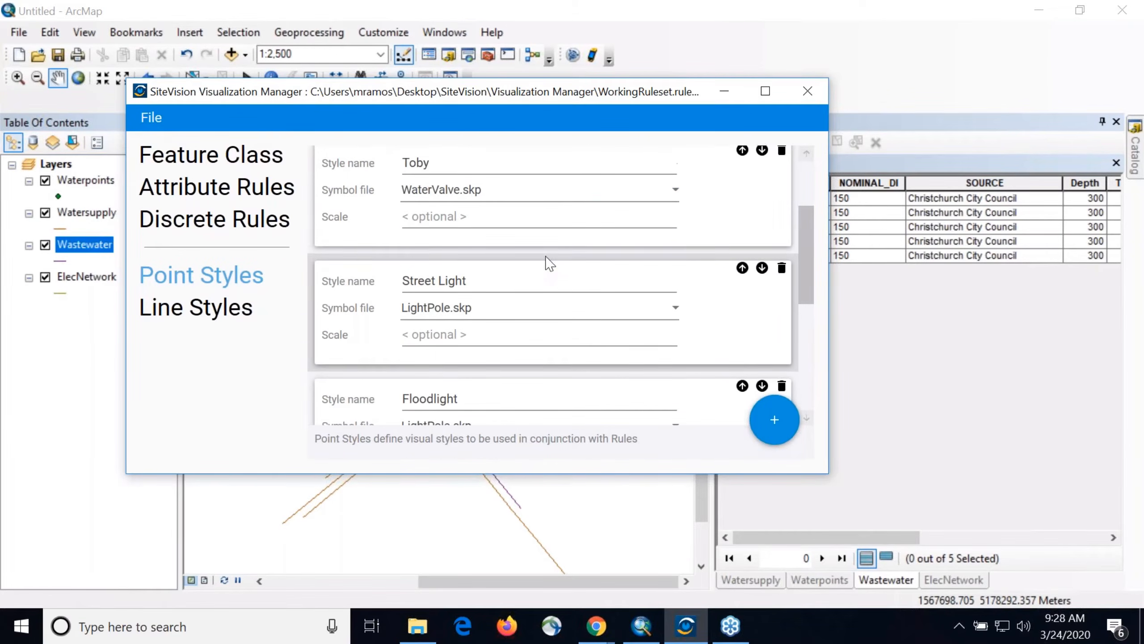
click(584, 192)
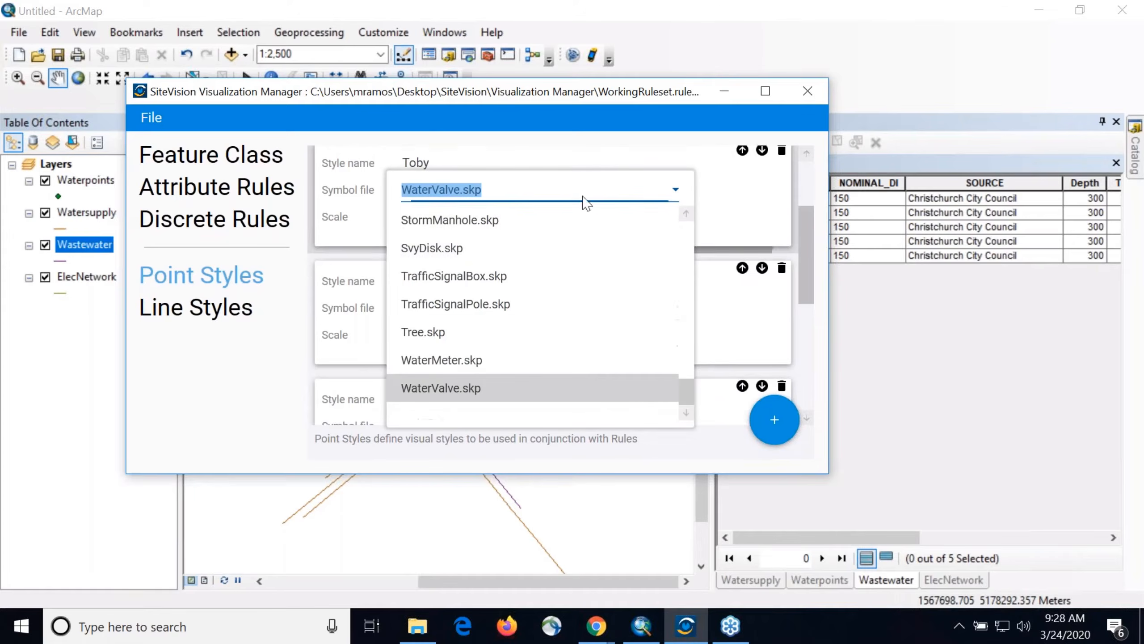
click(729, 228)
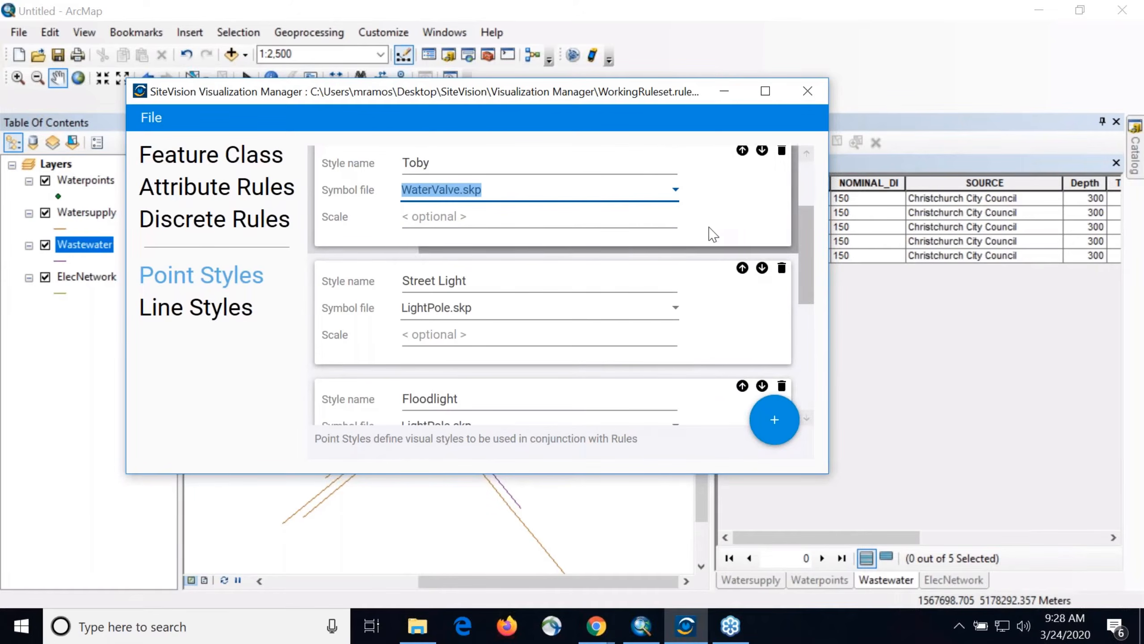
click(635, 193)
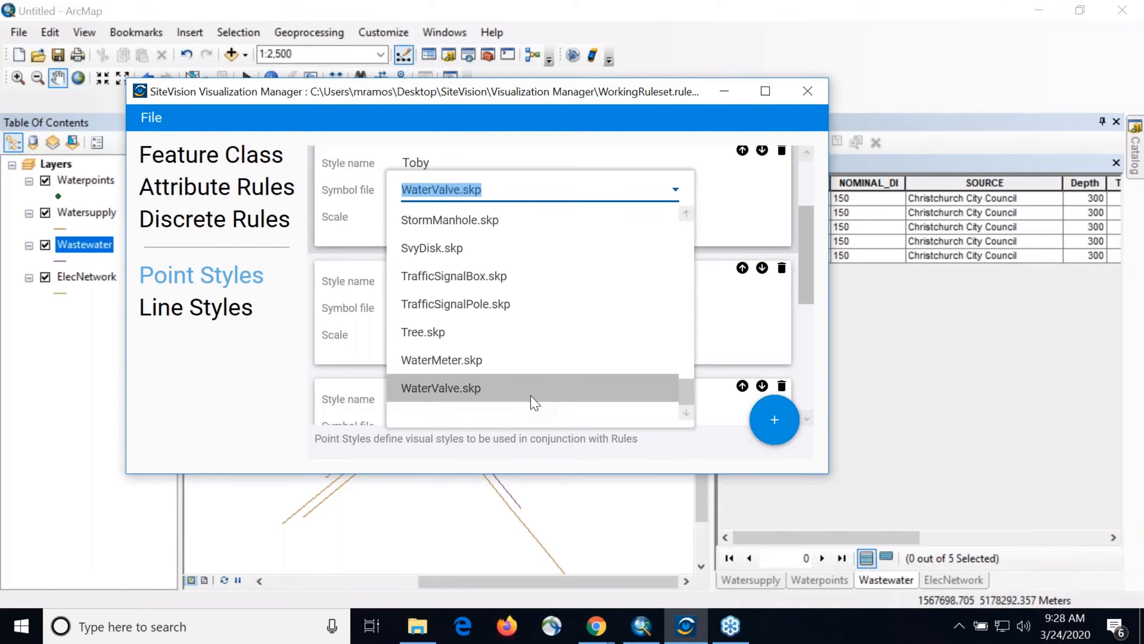
click(939, 300)
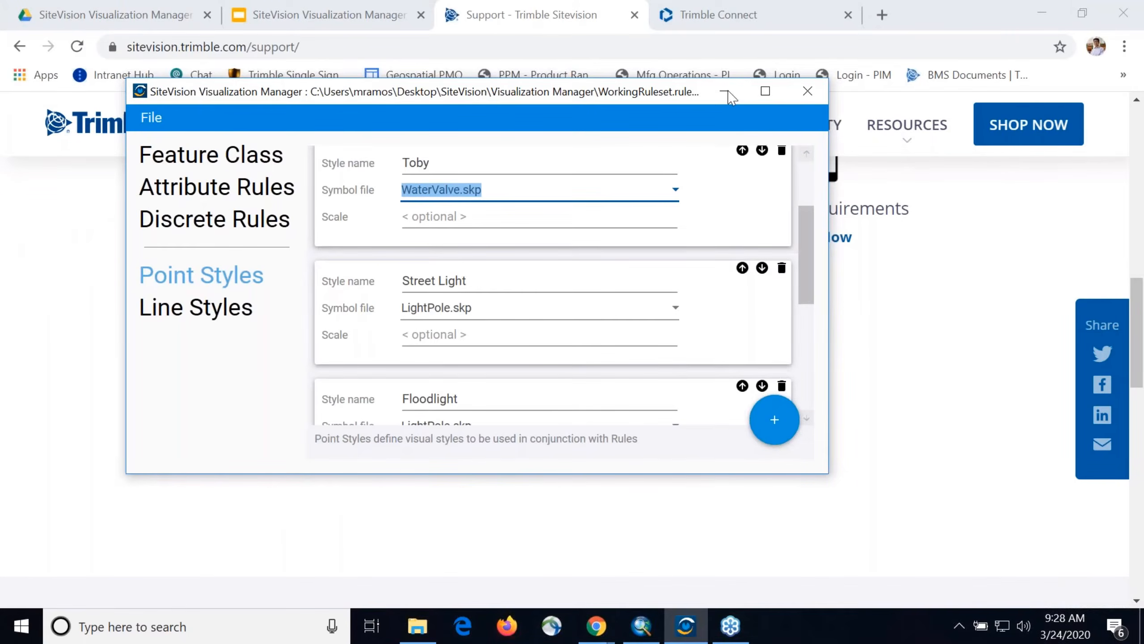
Step: Switch to the Visualization Manager folder in File Explorer and locate WorkingRuleset.rules.json and the Traffic_Cone.skp model
click(726, 93)
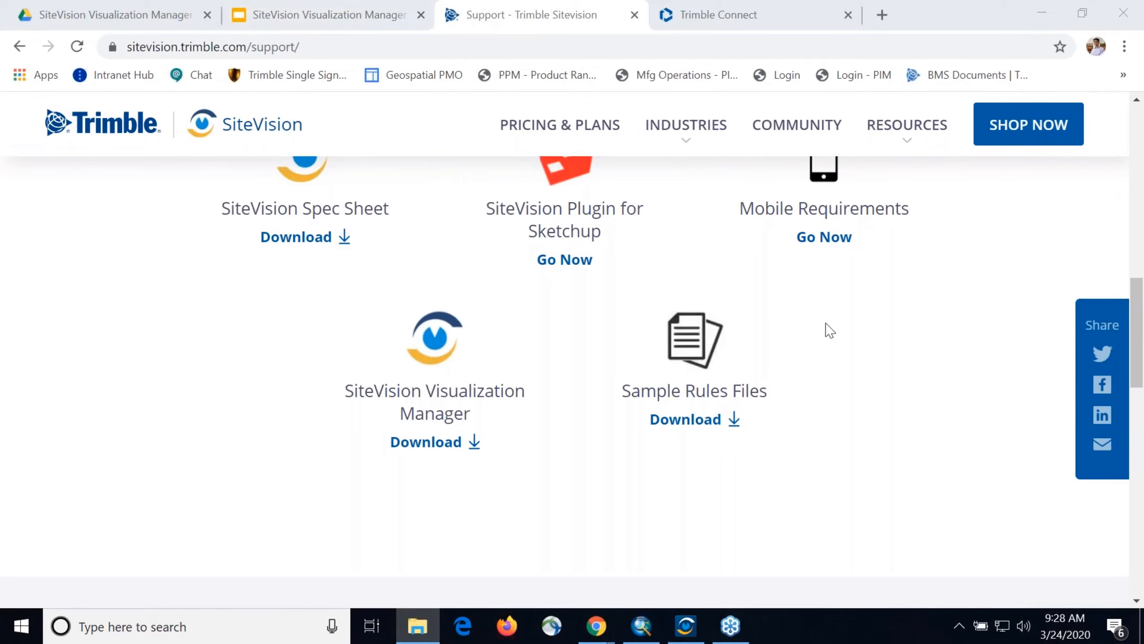
drag(826, 323, 485, 0)
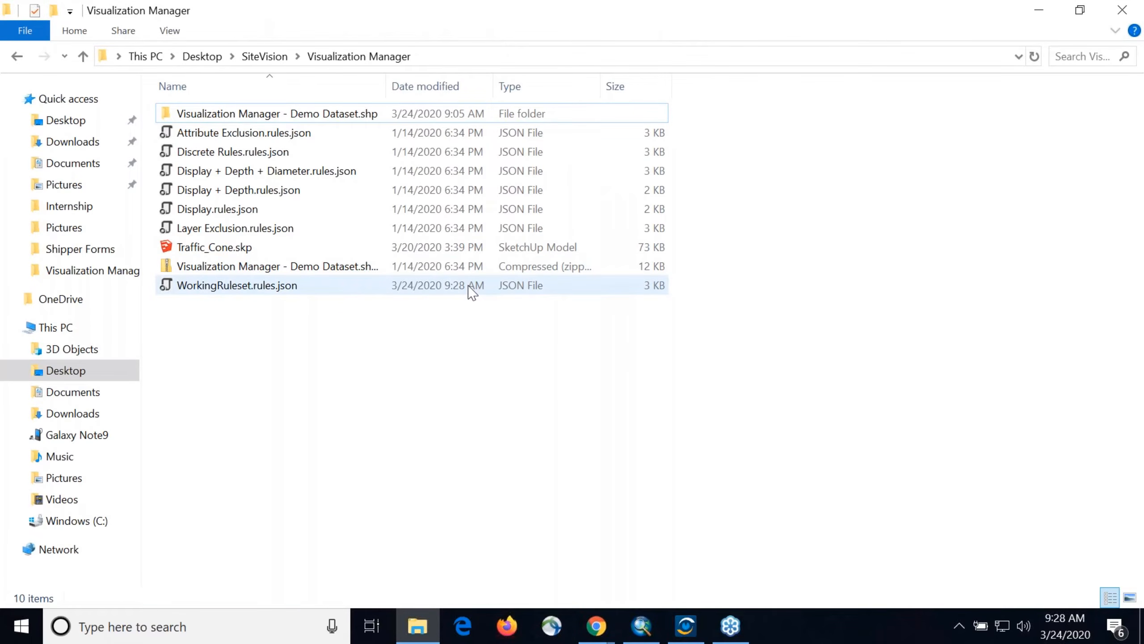
click(470, 288)
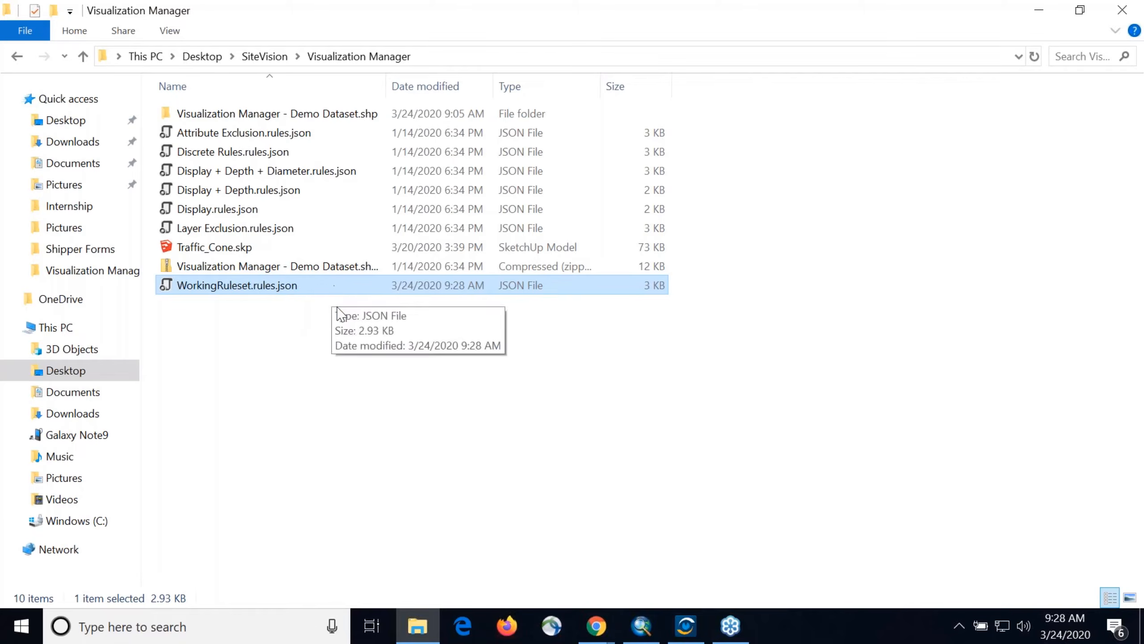
click(384, 249)
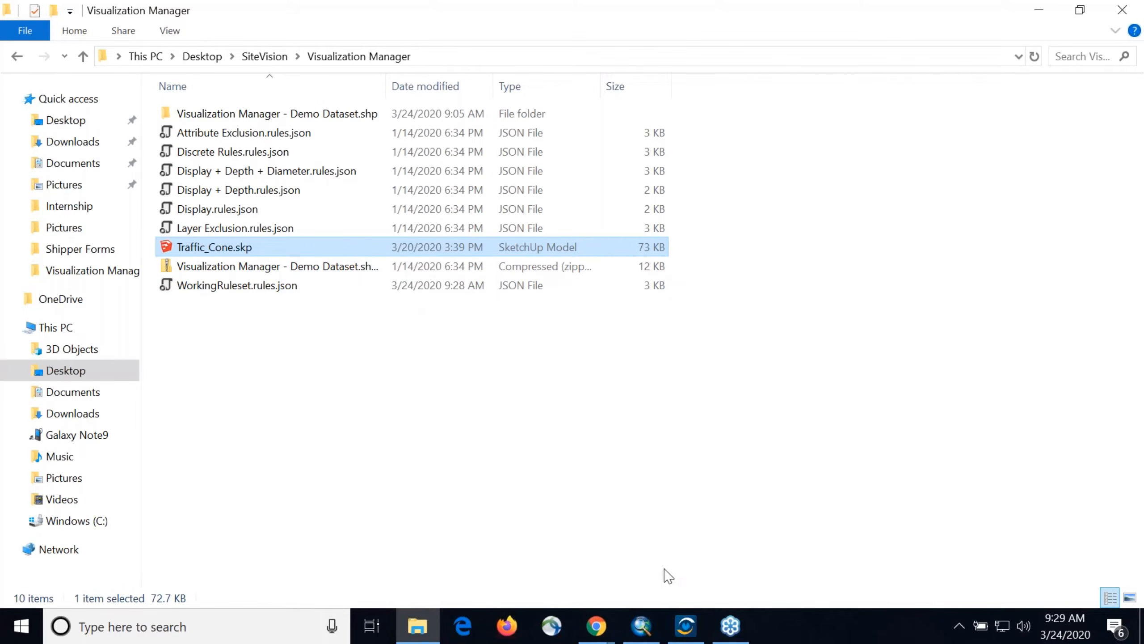
Step: Return to SiteVision Visualization Manager, save the current ruleset and close the program
click(689, 628)
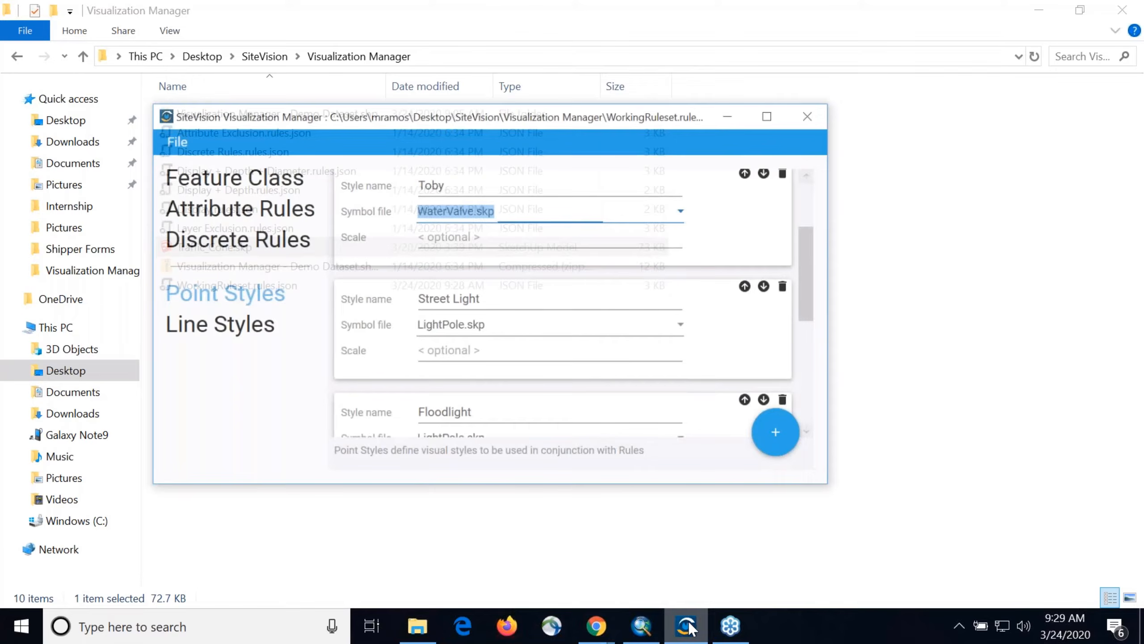
scroll(550, 271, up, 3)
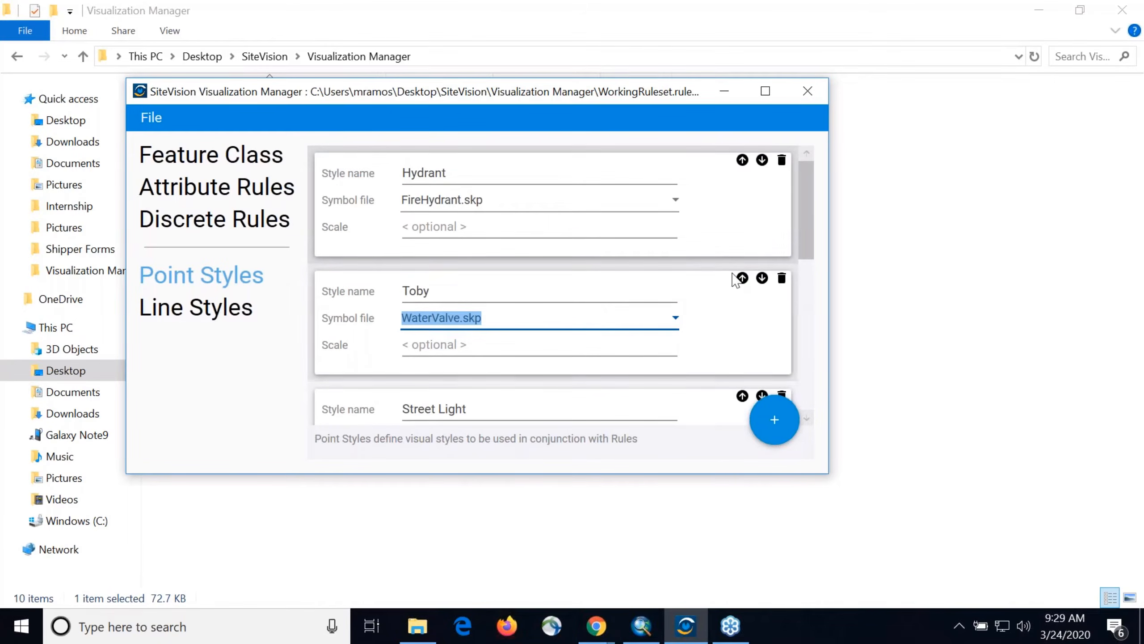
click(725, 315)
click(153, 120)
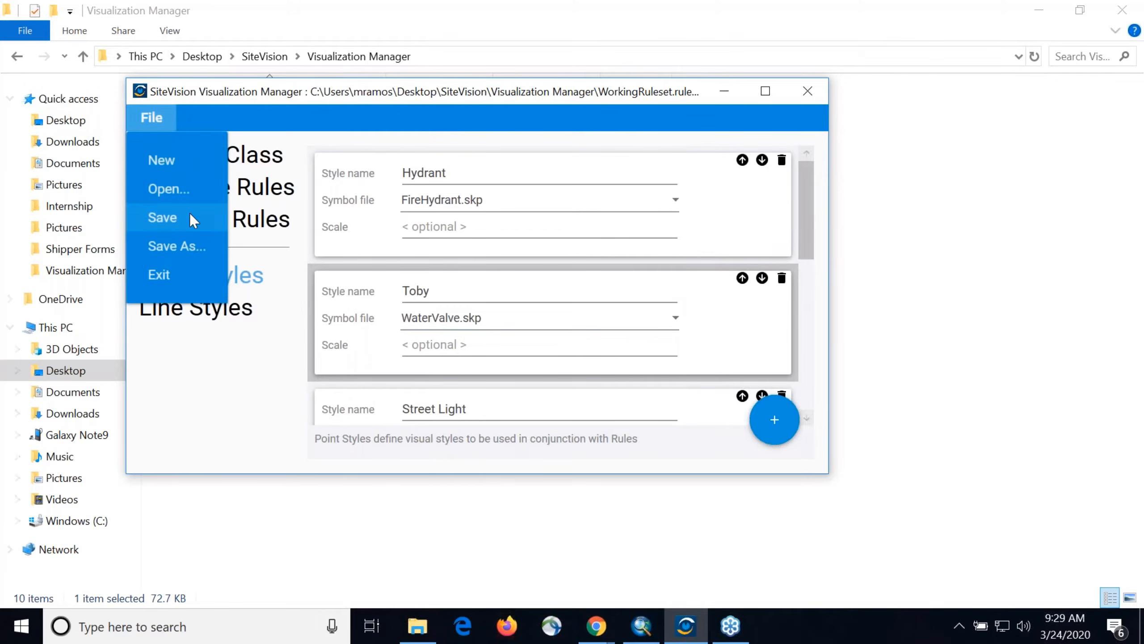
click(190, 218)
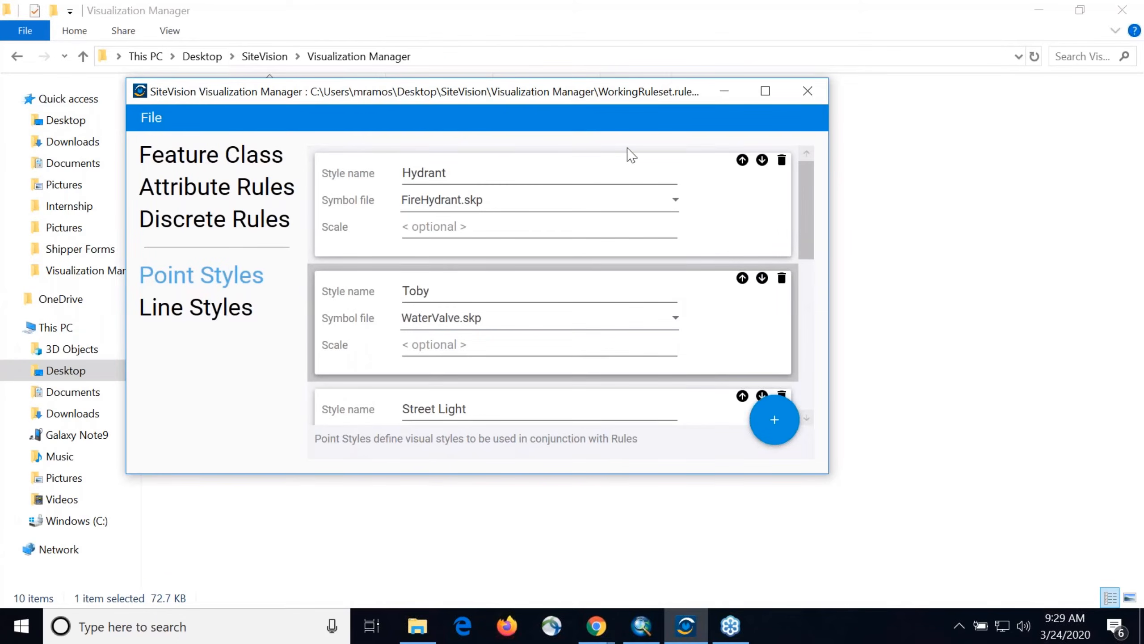
click(820, 101)
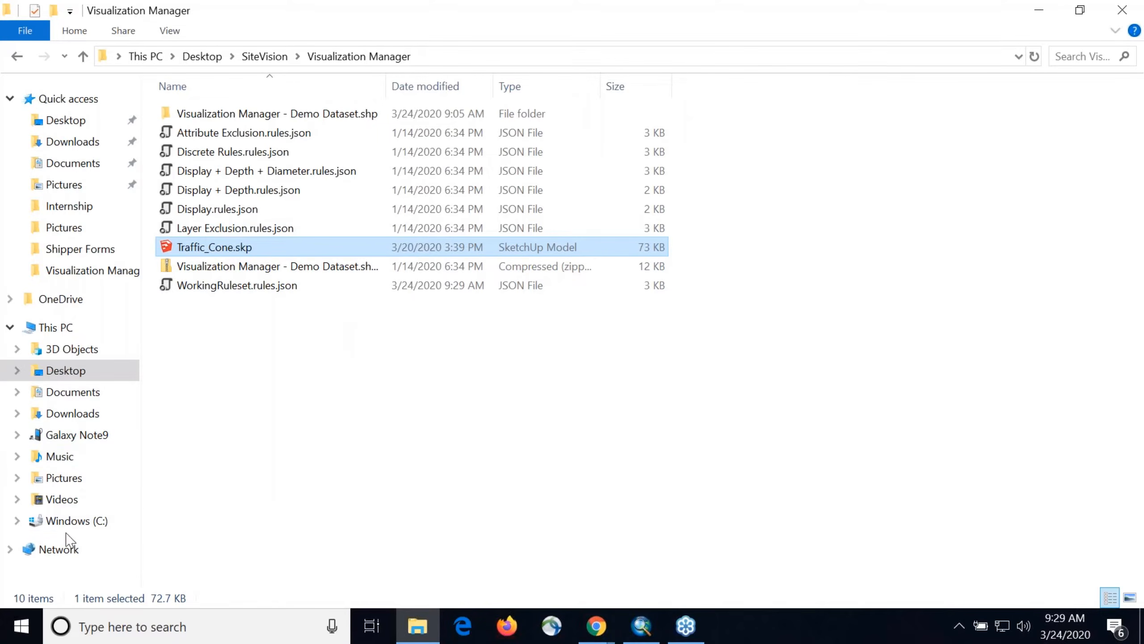
Step: Open the Symbols folder of Trimble SiteVision Visualization Manager under Program Files (x86) on drive C and browse its SketchUp models
click(89, 522)
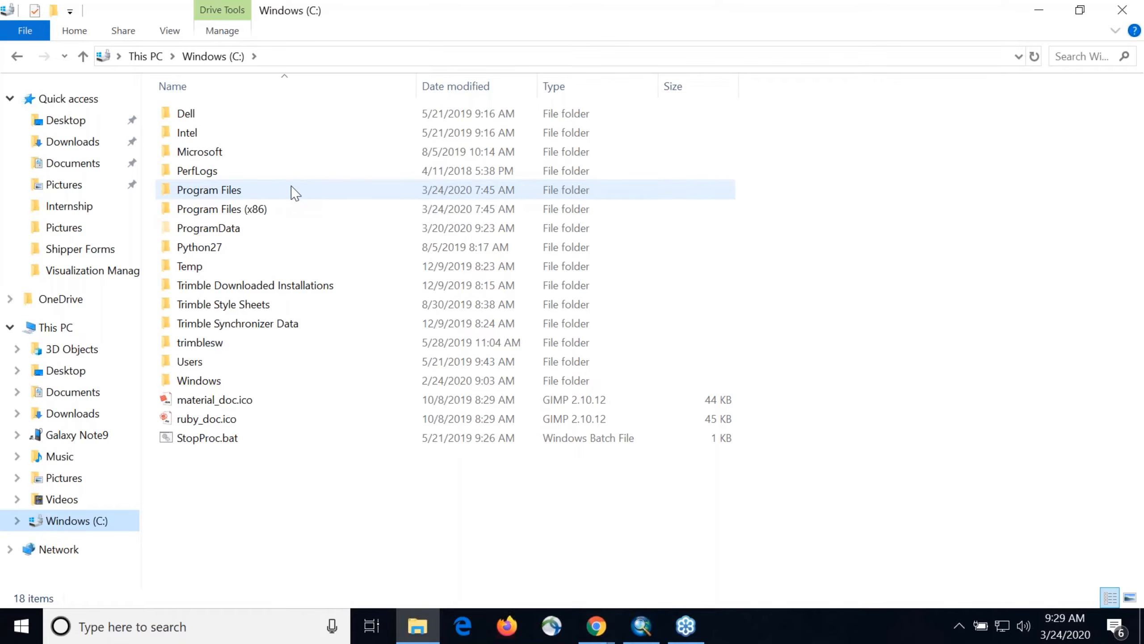
double_click(298, 212)
scroll(527, 343, down, 7)
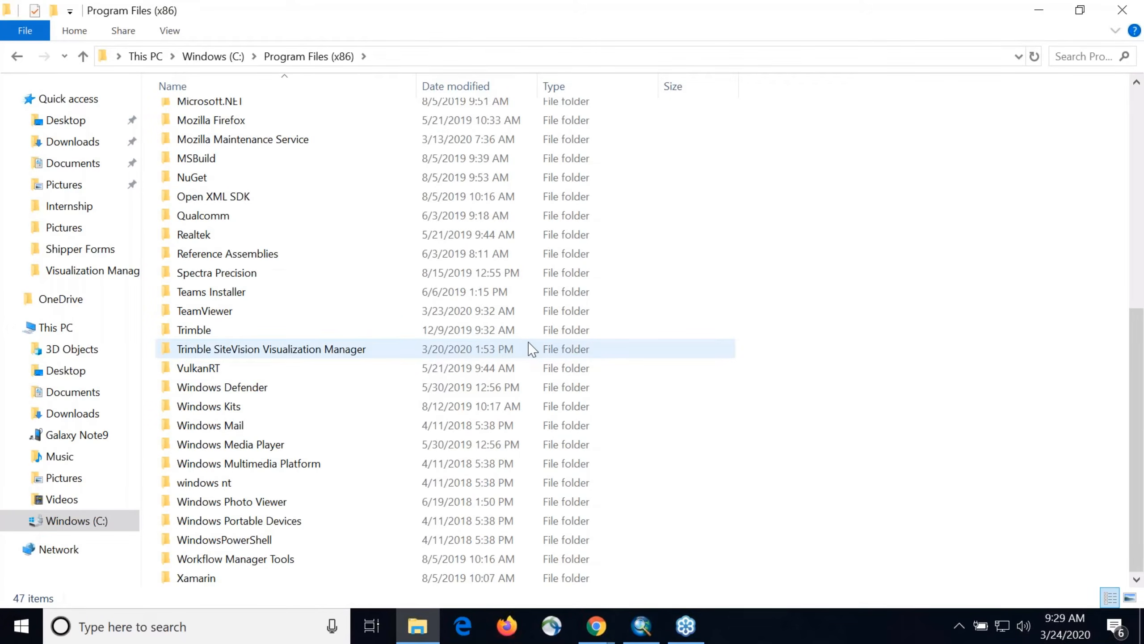
double_click(531, 351)
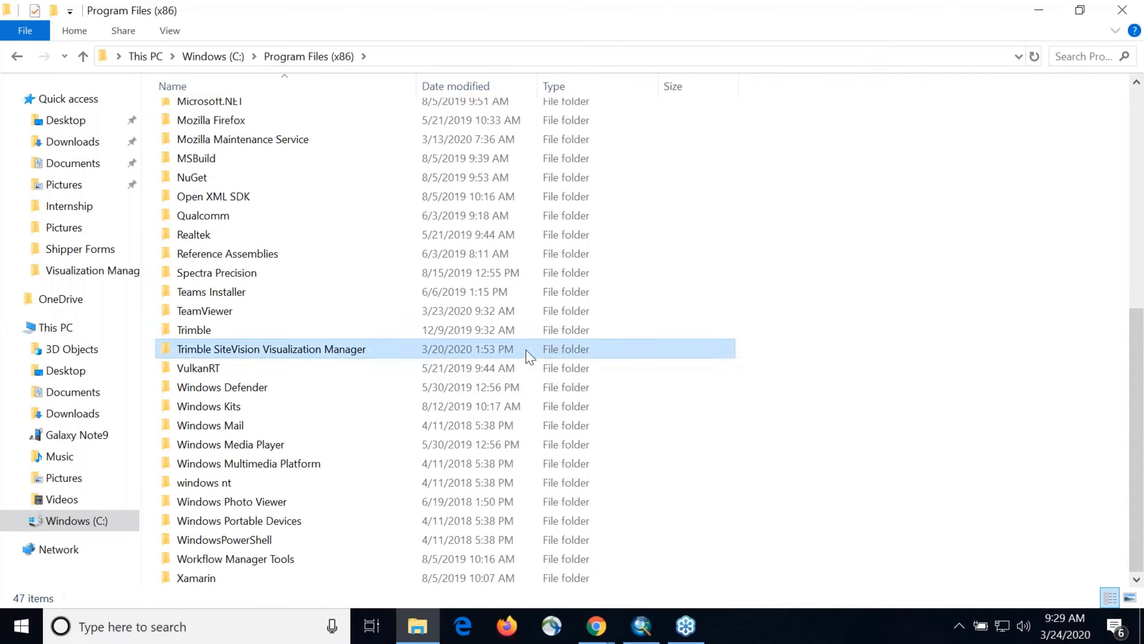
double_click(355, 116)
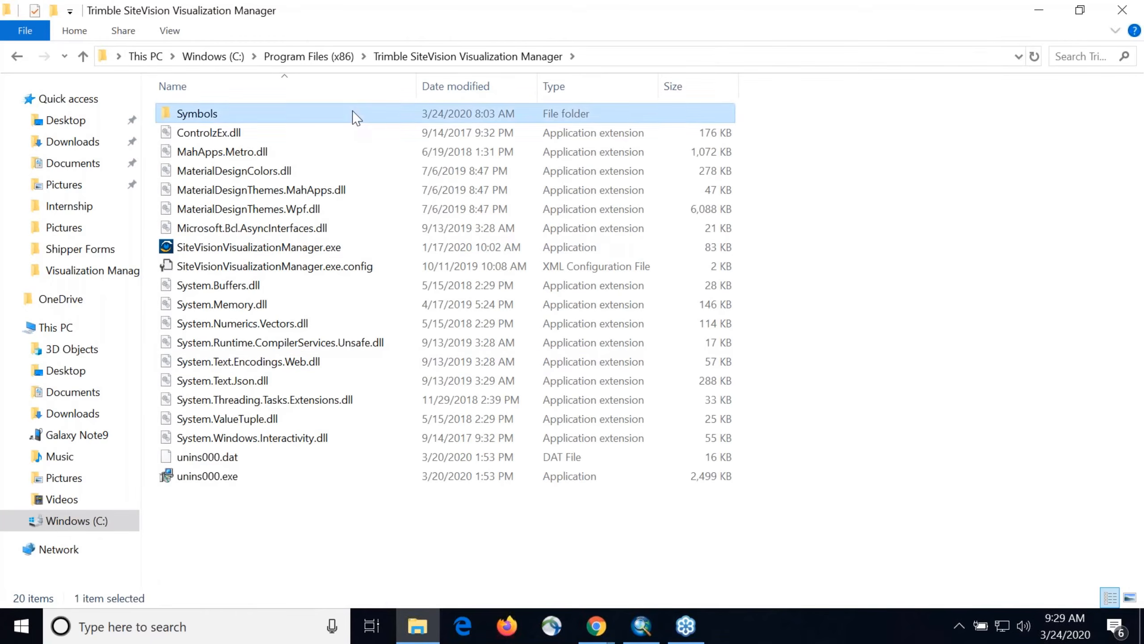
drag(795, 121, 824, 523)
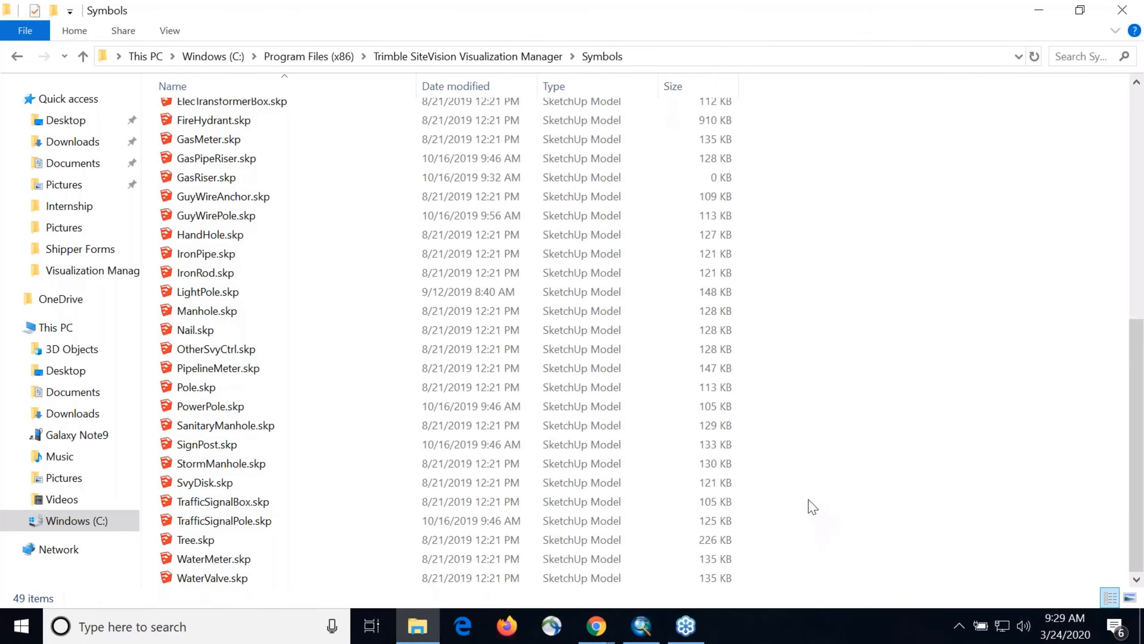
Step: Paste Traffic_Cone.skp into the Symbols folder of Trimble SiteVision Visualization Manager, granting administrator permission for the copy
scroll(806, 501, up, 8)
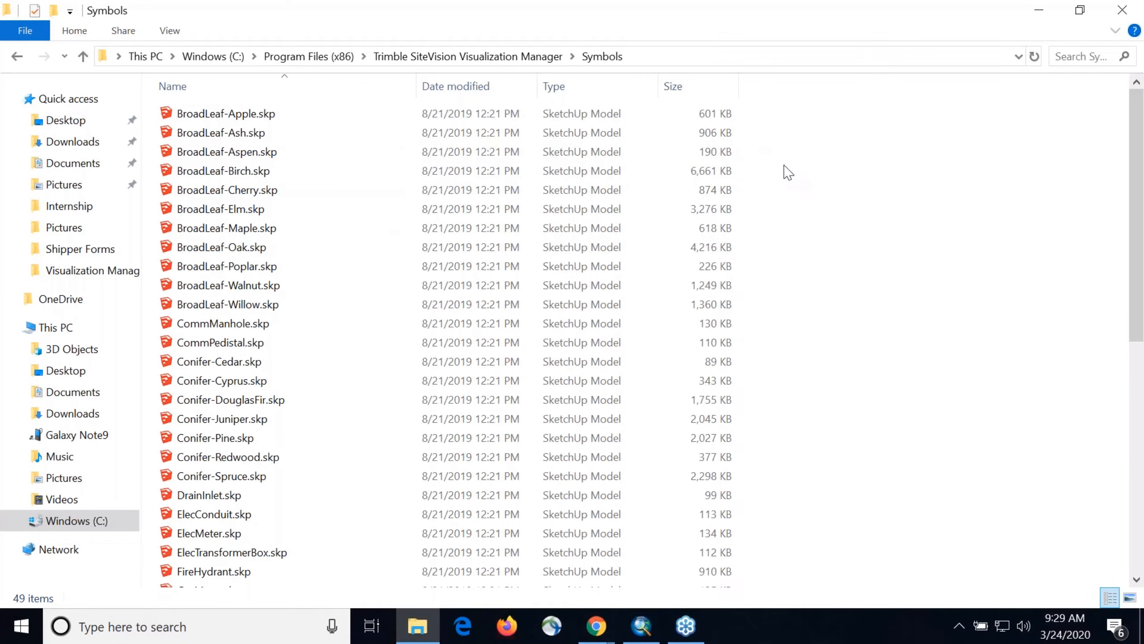
key(ctrl+v)
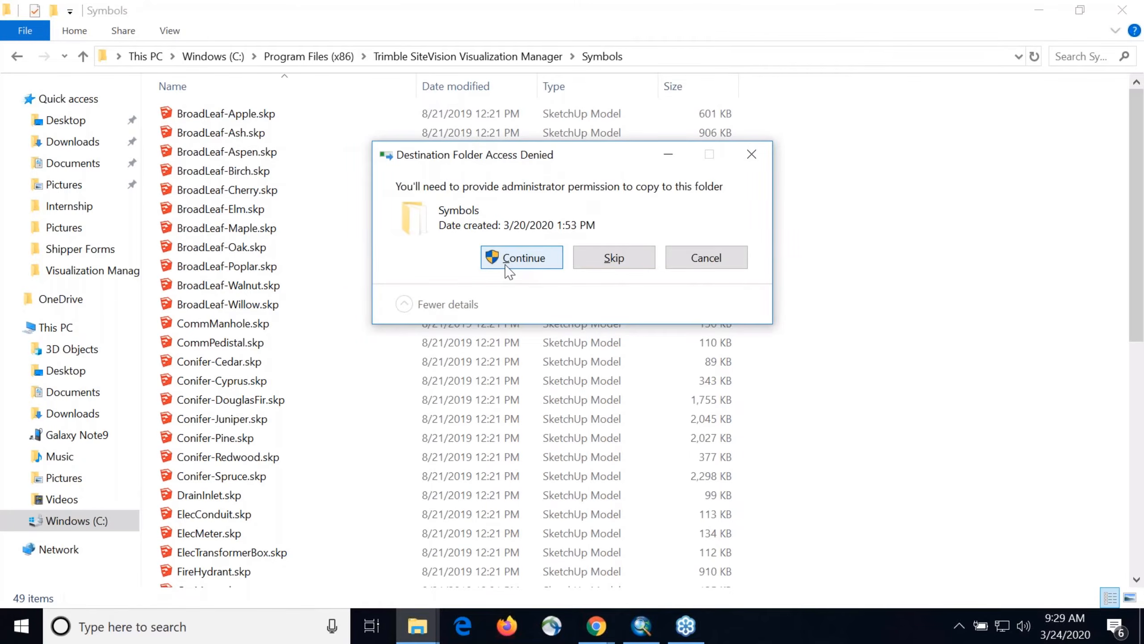
click(506, 266)
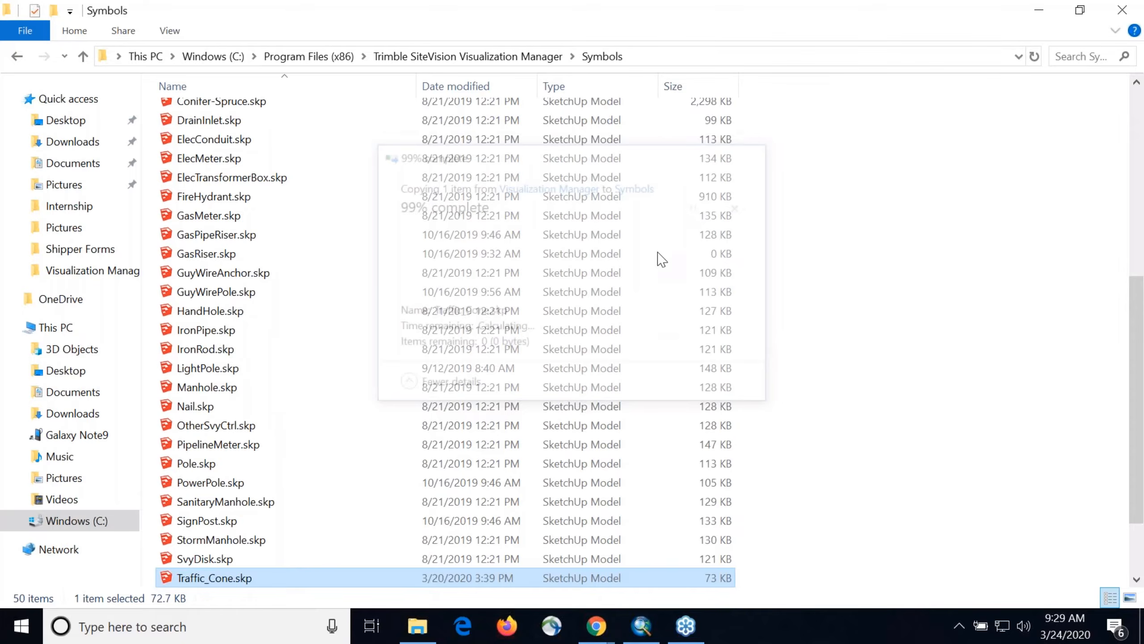
scroll(585, 561, down, 2)
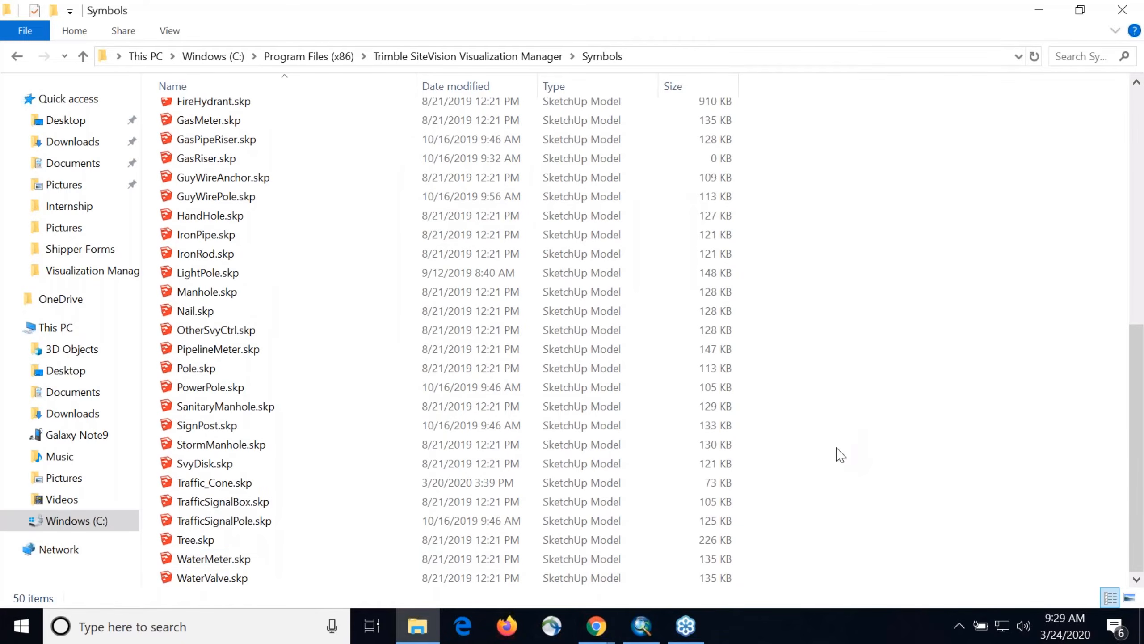
drag(834, 451, 790, 189)
scroll(806, 203, up, 8)
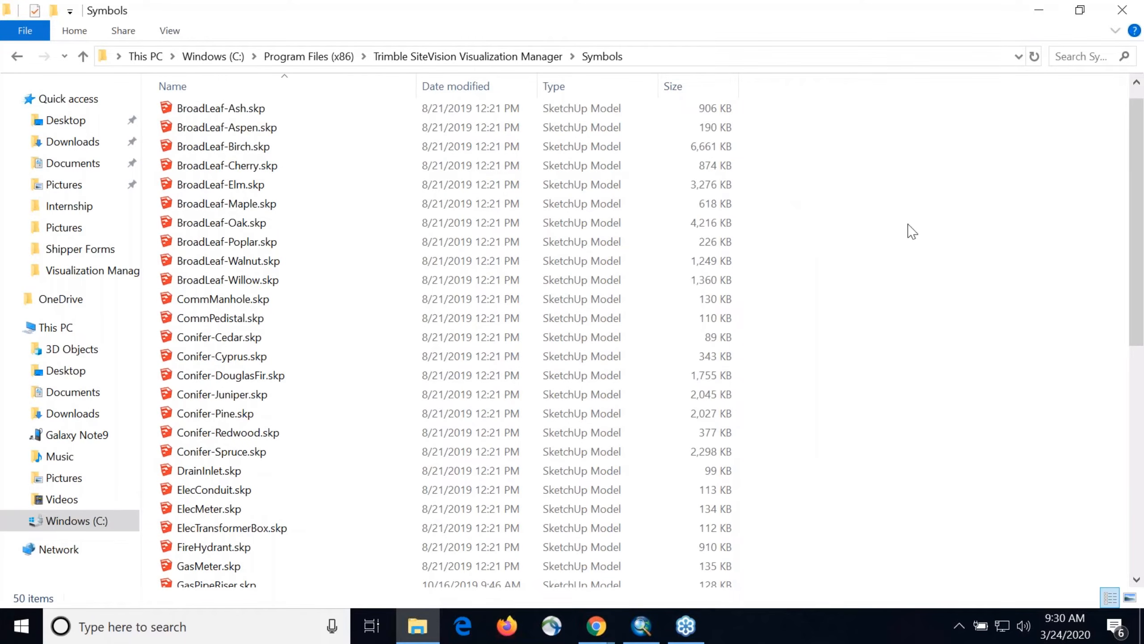
scroll(911, 225, up, 1)
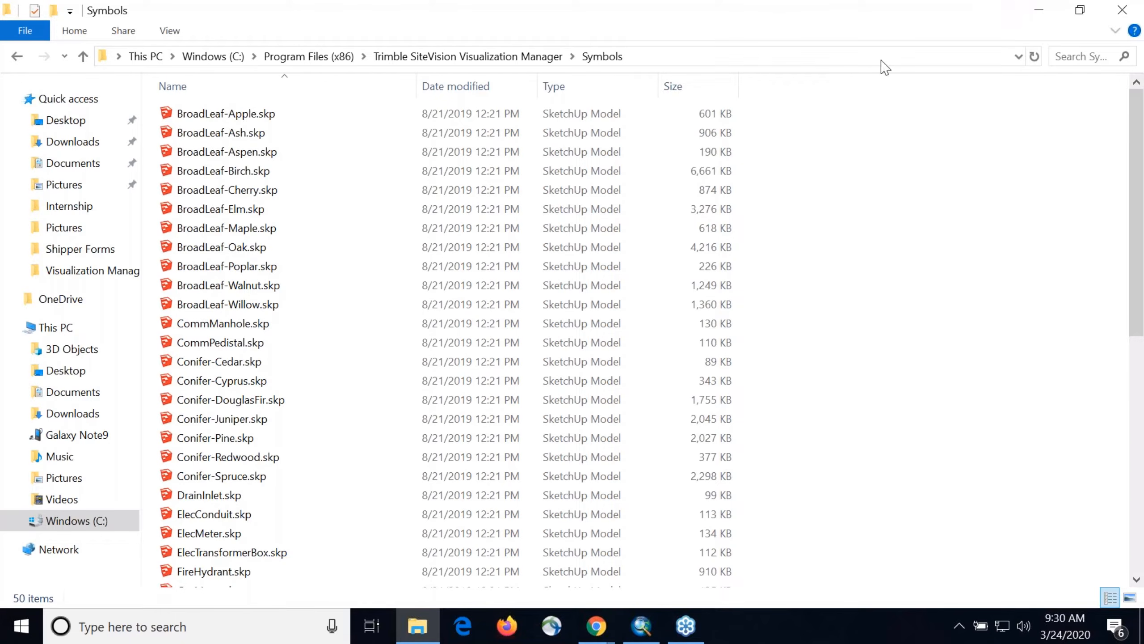
Step: Open the Trimble > SiteVisionAR > Symbols folder in the Galaxy Note9's phone storage and paste Traffic_Cone.skp into it
click(56, 328)
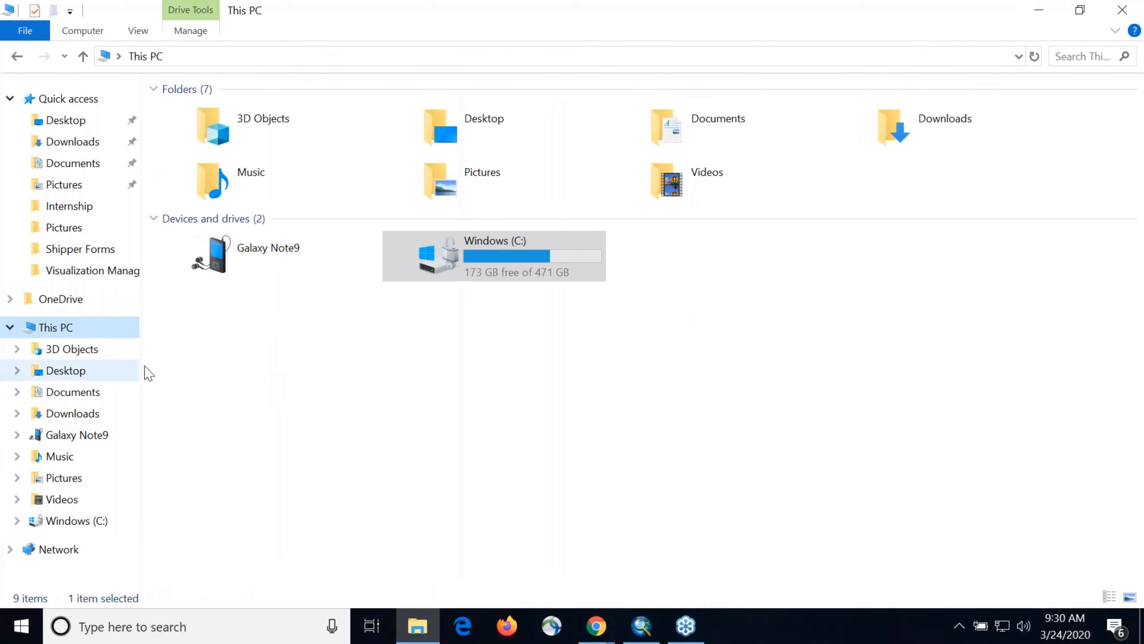
double_click(260, 257)
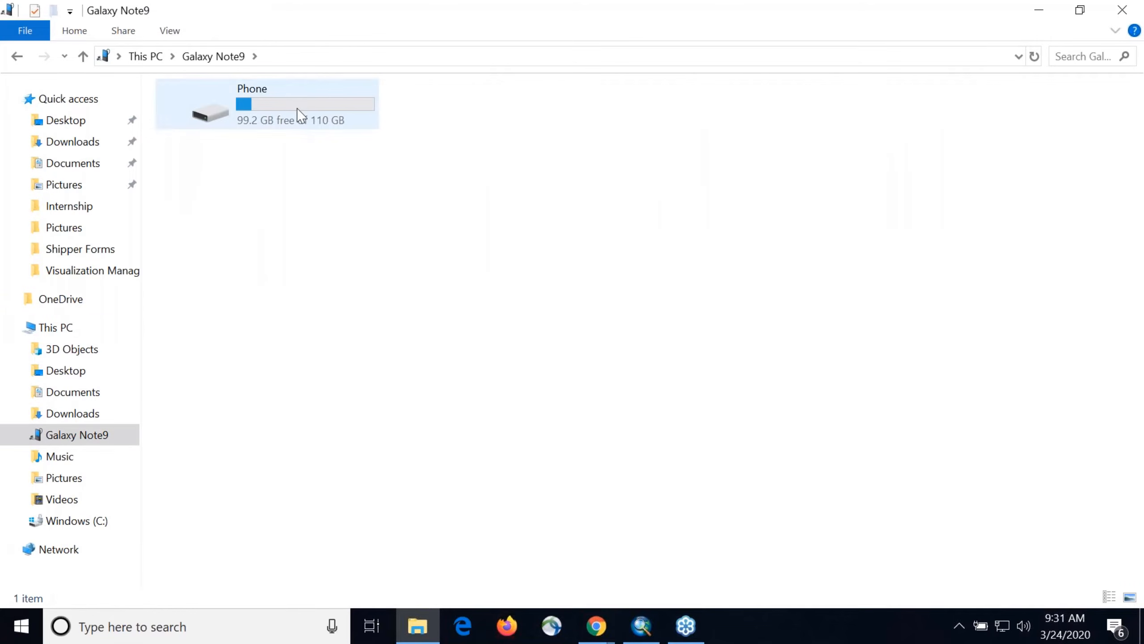
double_click(301, 116)
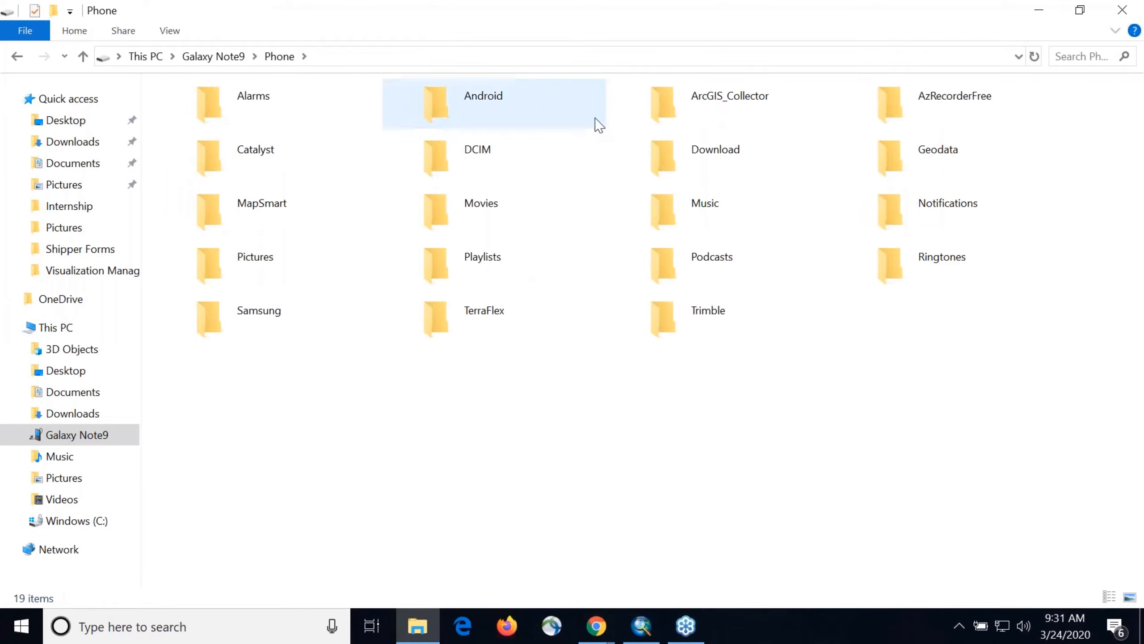
double_click(765, 319)
double_click(673, 115)
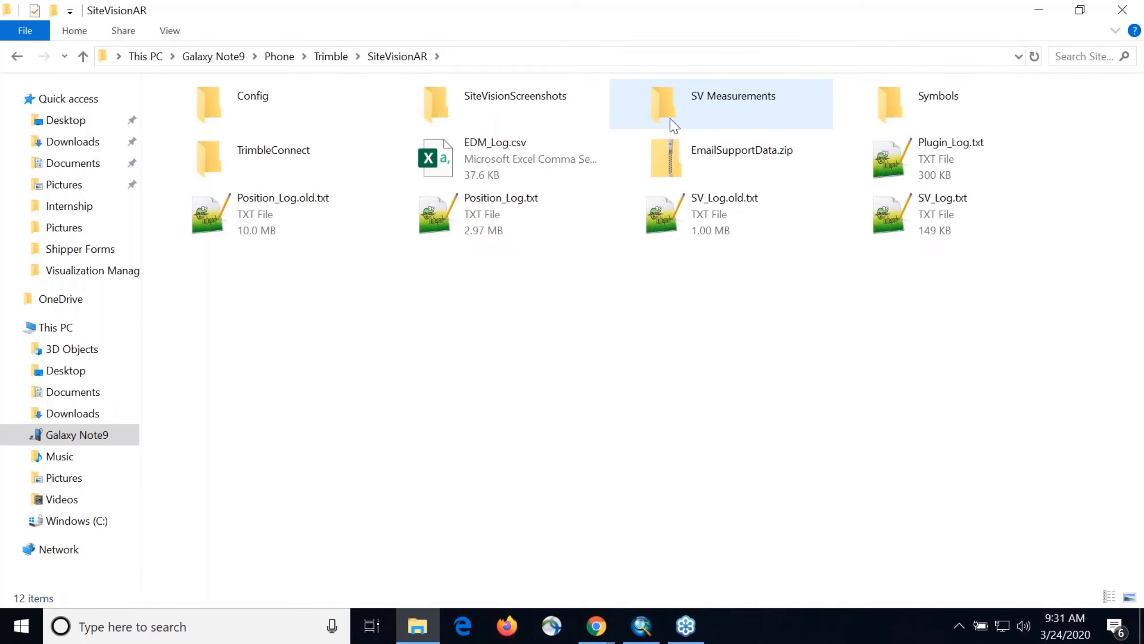
double_click(888, 105)
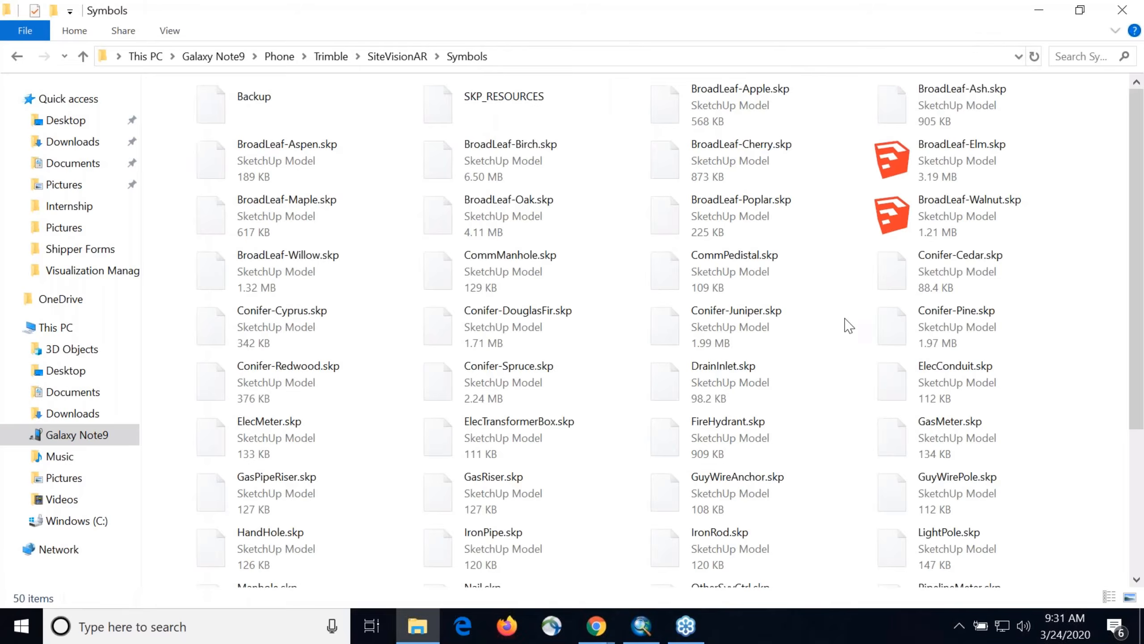
scroll(989, 333, down, 5)
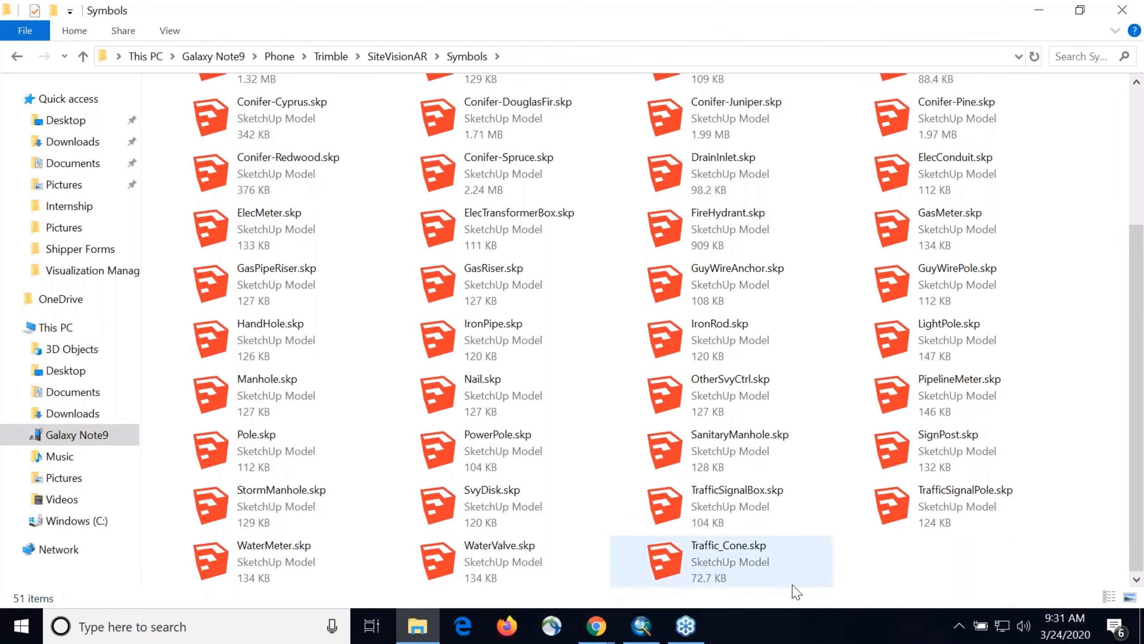
Step: Search Windows for "site", start SiteVision Visualization Manager and reposition its window
key(super)
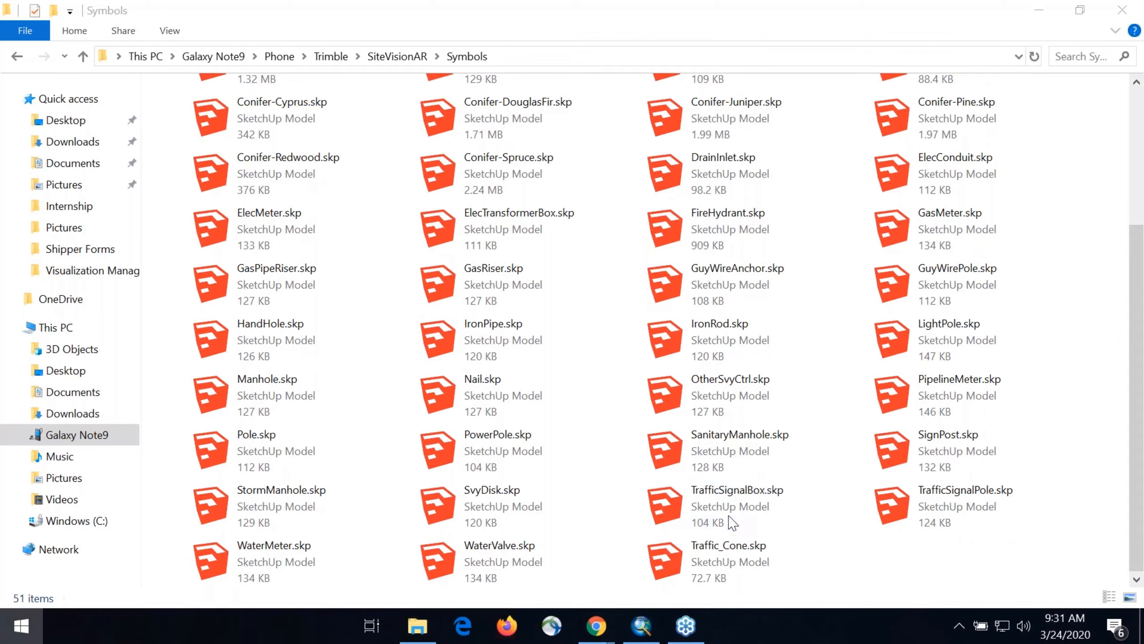
text(site)
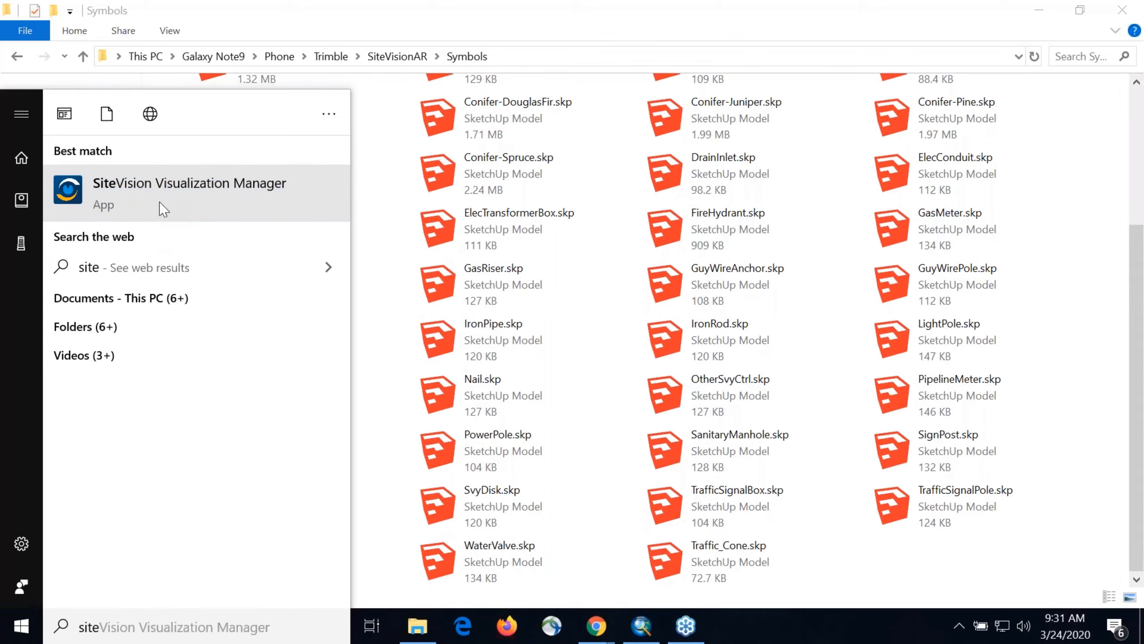
click(159, 202)
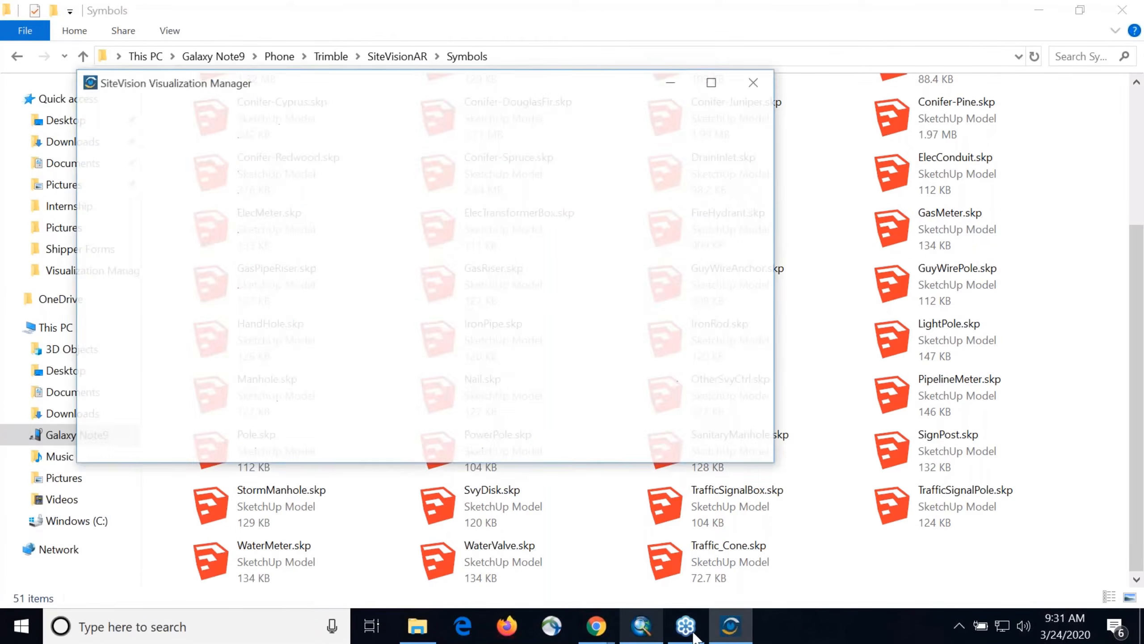
drag(394, 92, 506, 104)
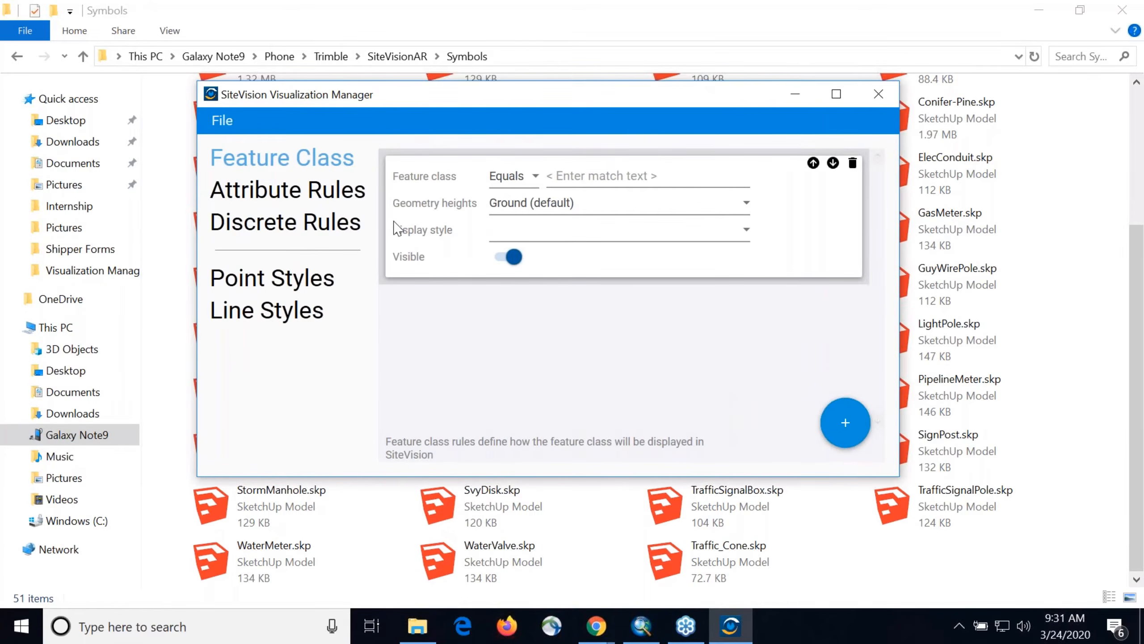
Step: Look through the symbol files available for the empty point style to find Traffic_Cone.skp, without choosing one
click(295, 273)
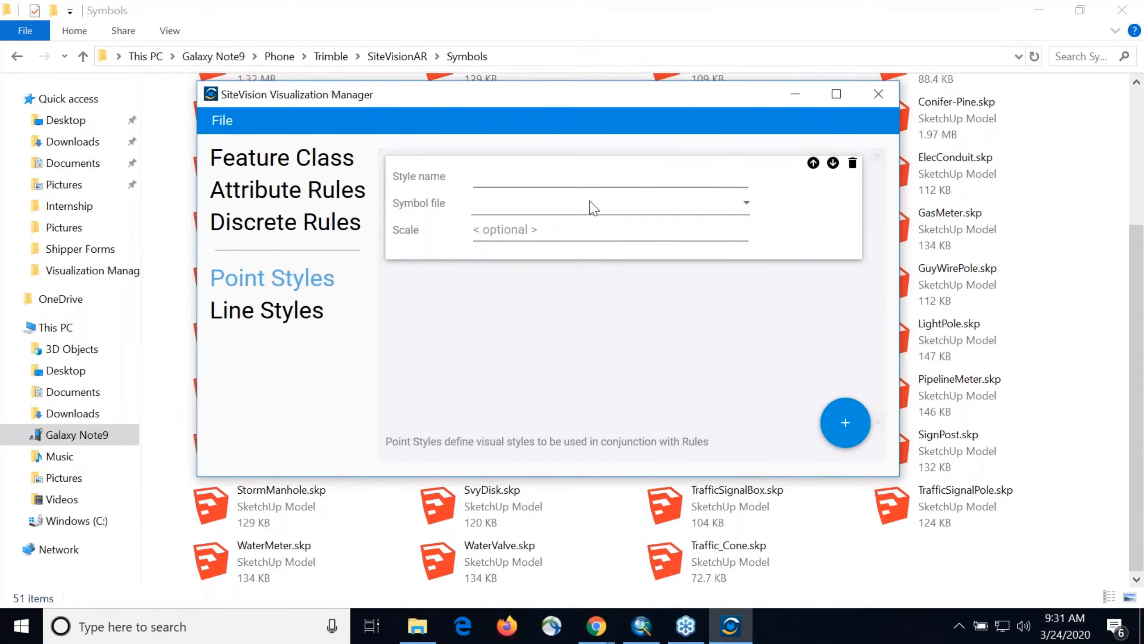
click(747, 203)
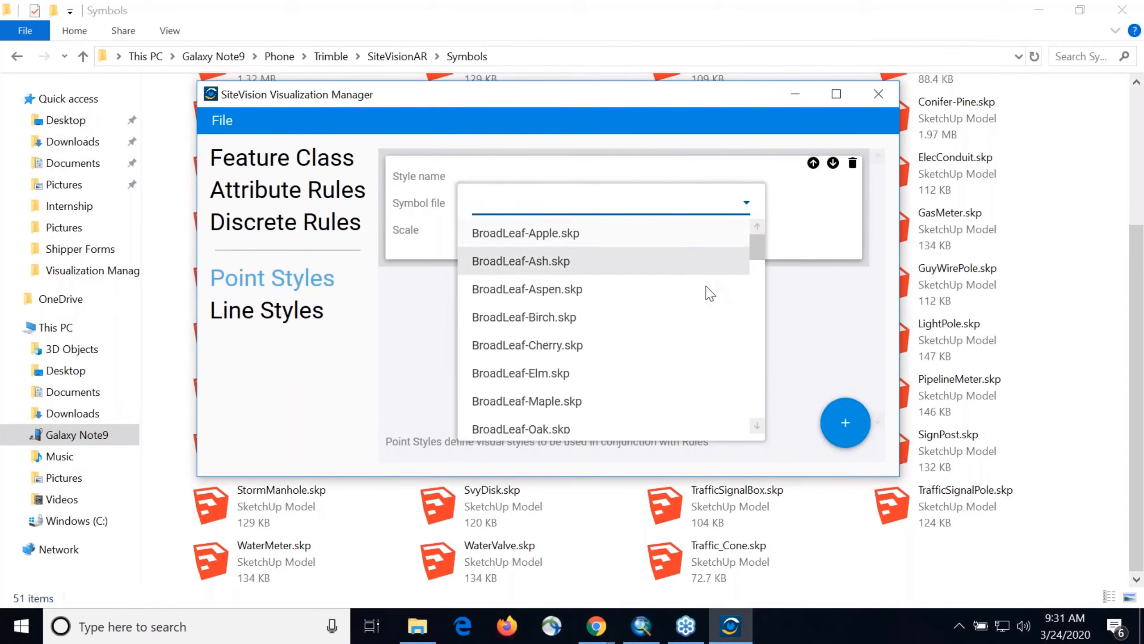
scroll(706, 293, down, 5)
scroll(696, 302, down, 12)
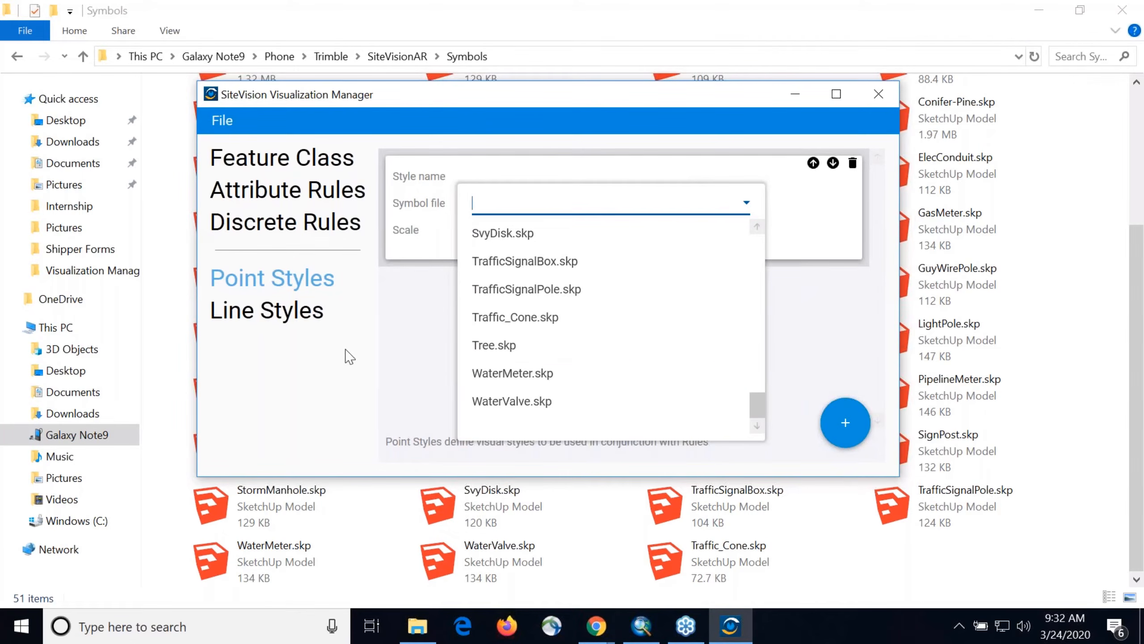
click(881, 351)
Step: Open WorkingRuleset.rules.json from the Visualization Manager folder
click(241, 118)
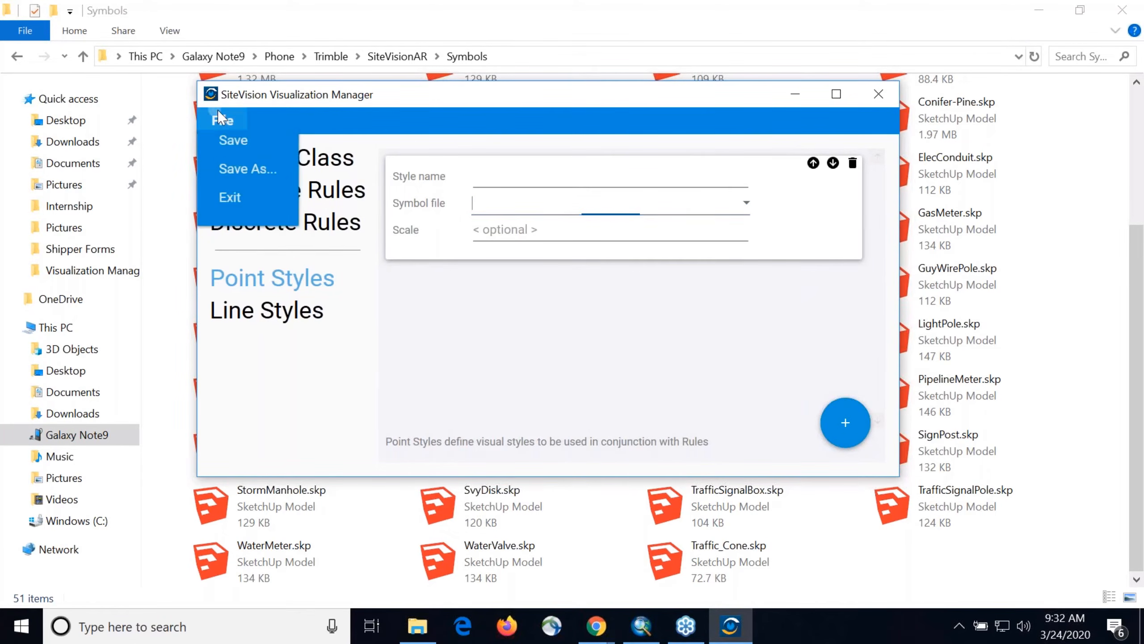
click(244, 186)
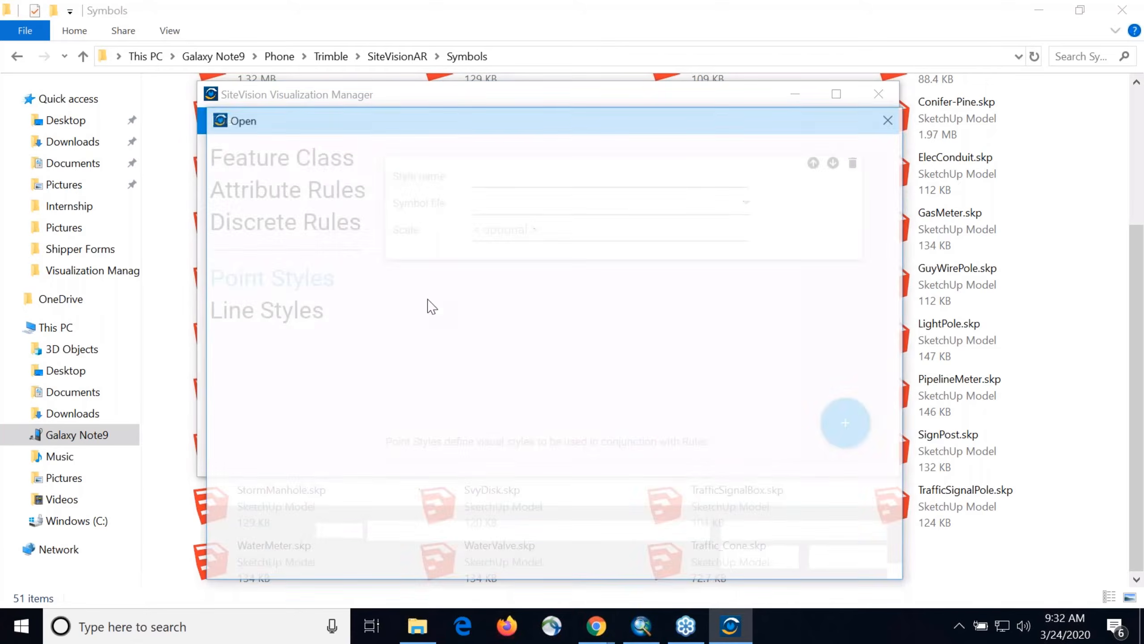
click(441, 361)
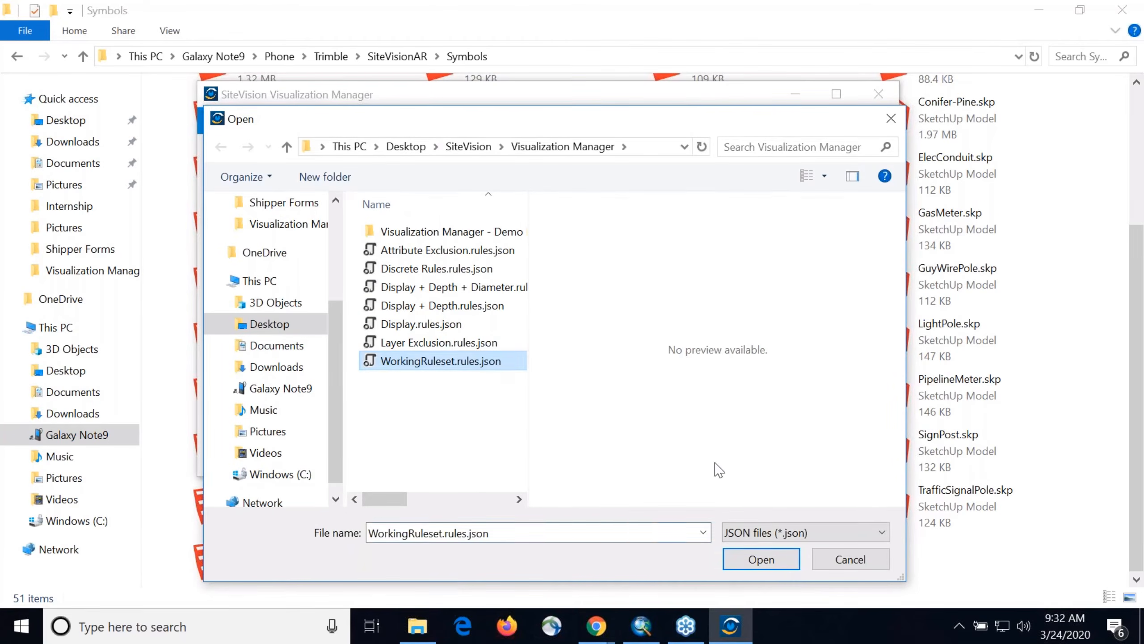
click(780, 559)
Step: Examine the point styles and line styles of the opened ruleset, with ArcMap brought up behind the ruleset window
scroll(578, 353, down, 8)
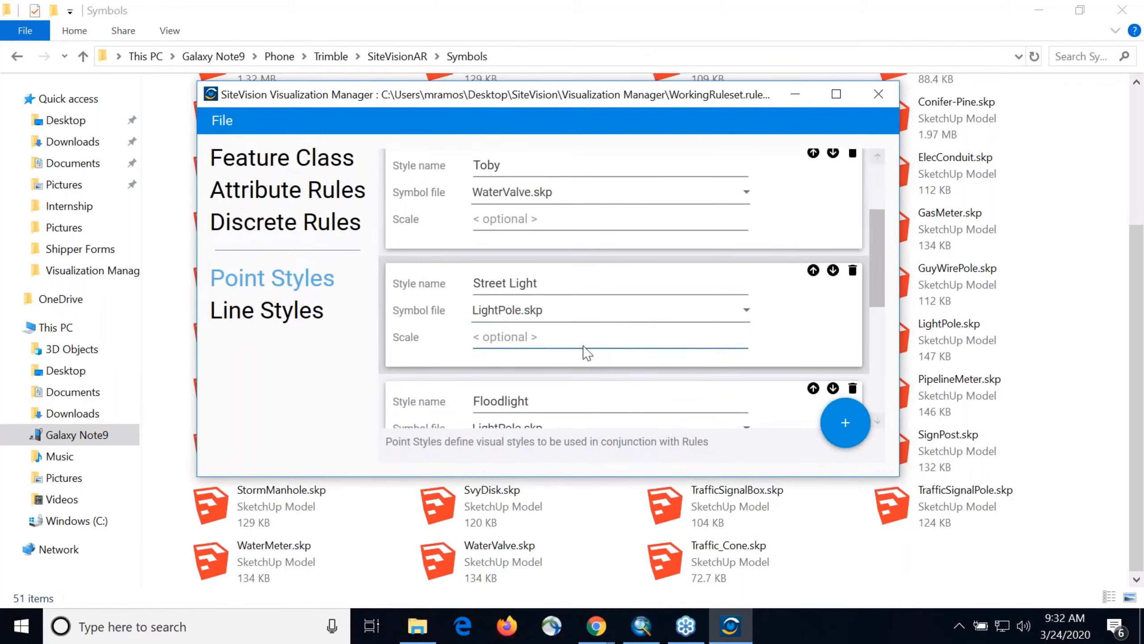
click(272, 316)
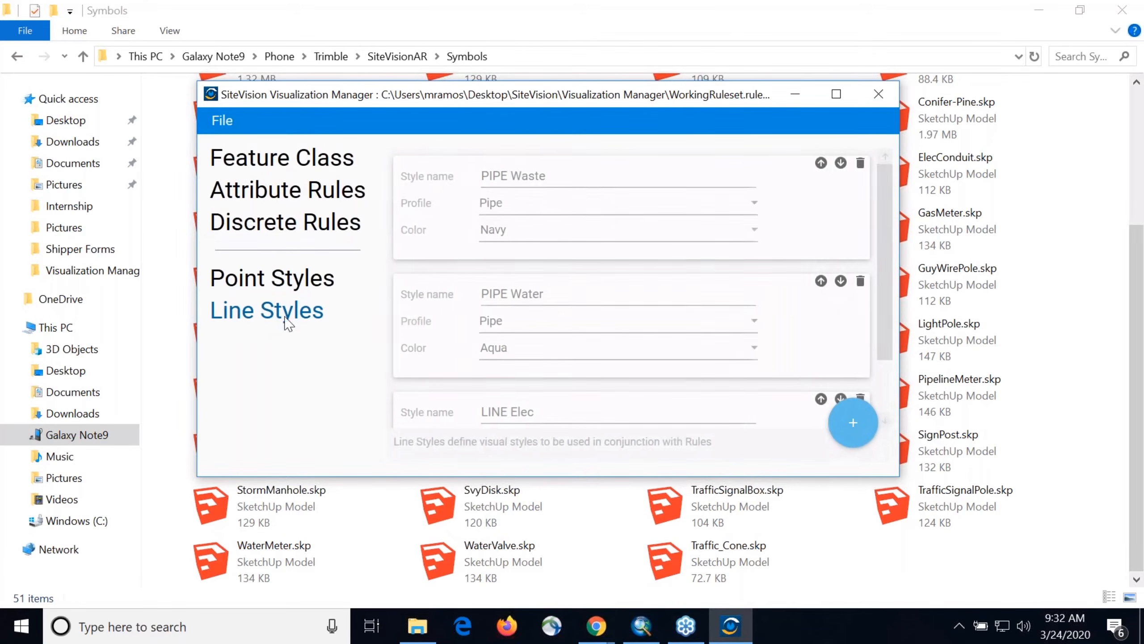
click(647, 632)
click(730, 627)
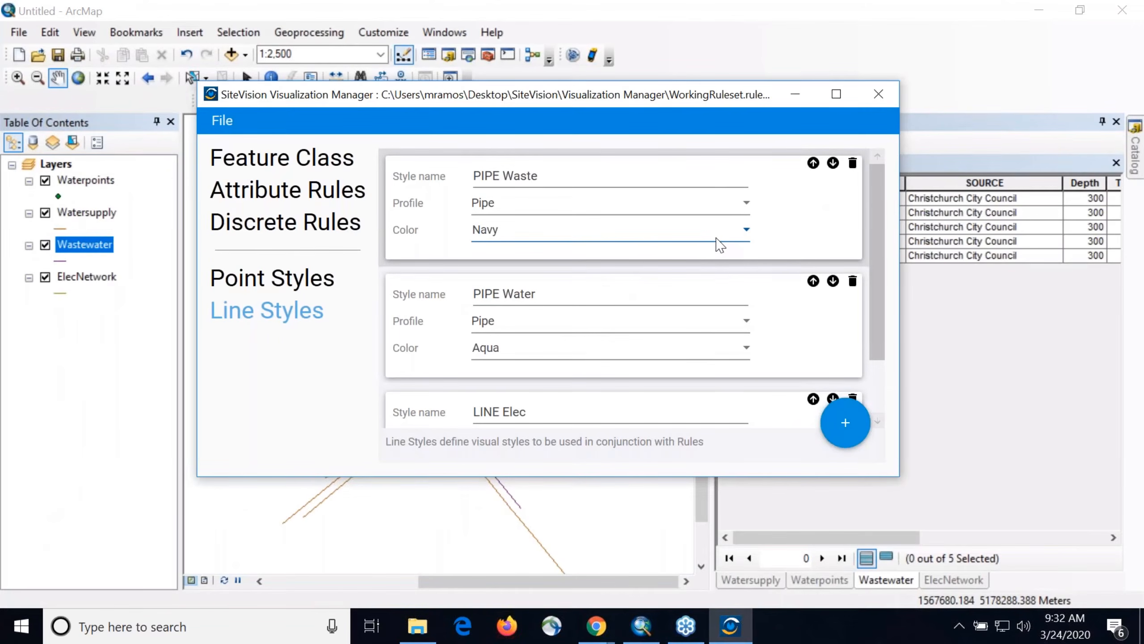
scroll(721, 246, down, 3)
scroll(758, 302, up, 3)
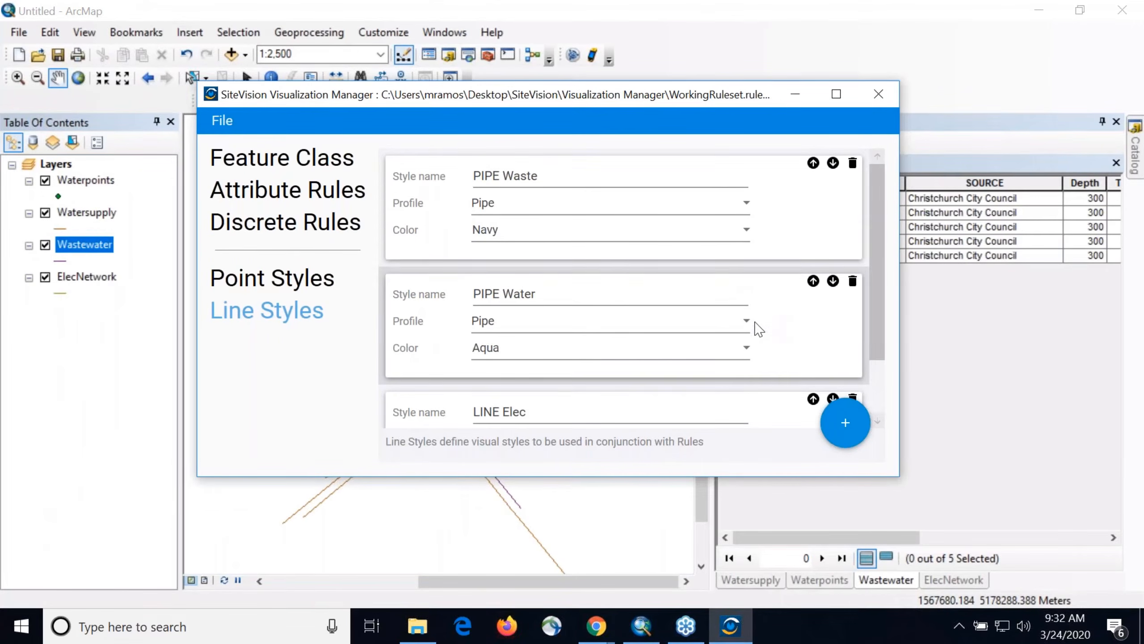
Step: Review the feature class rules, attribute rules and discrete rules of the working ruleset
click(293, 162)
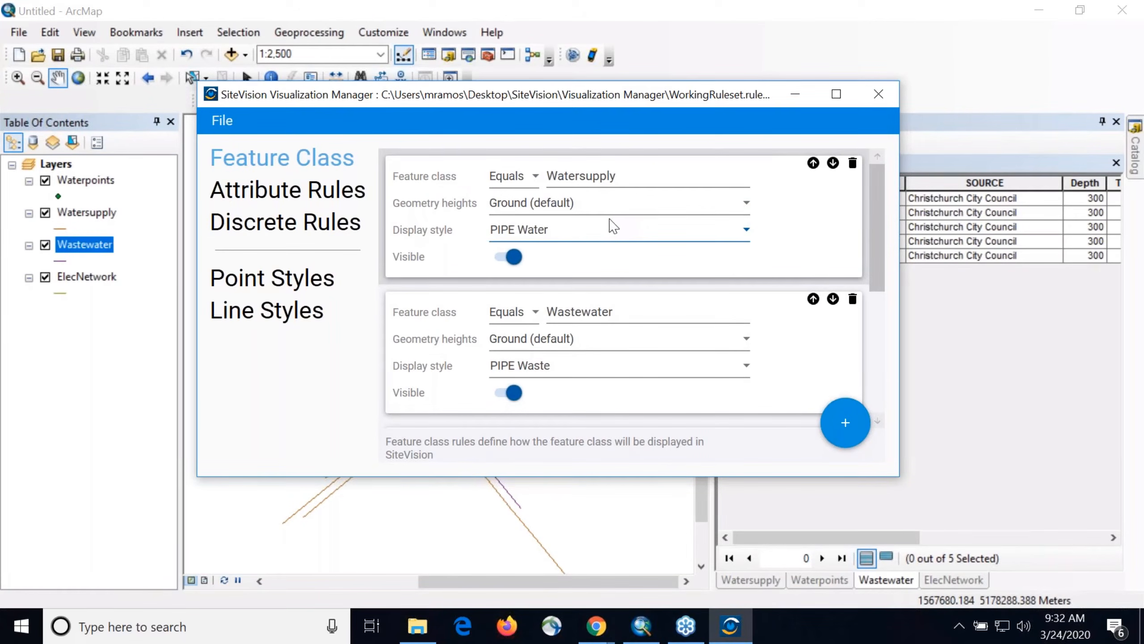
scroll(613, 244, down, 6)
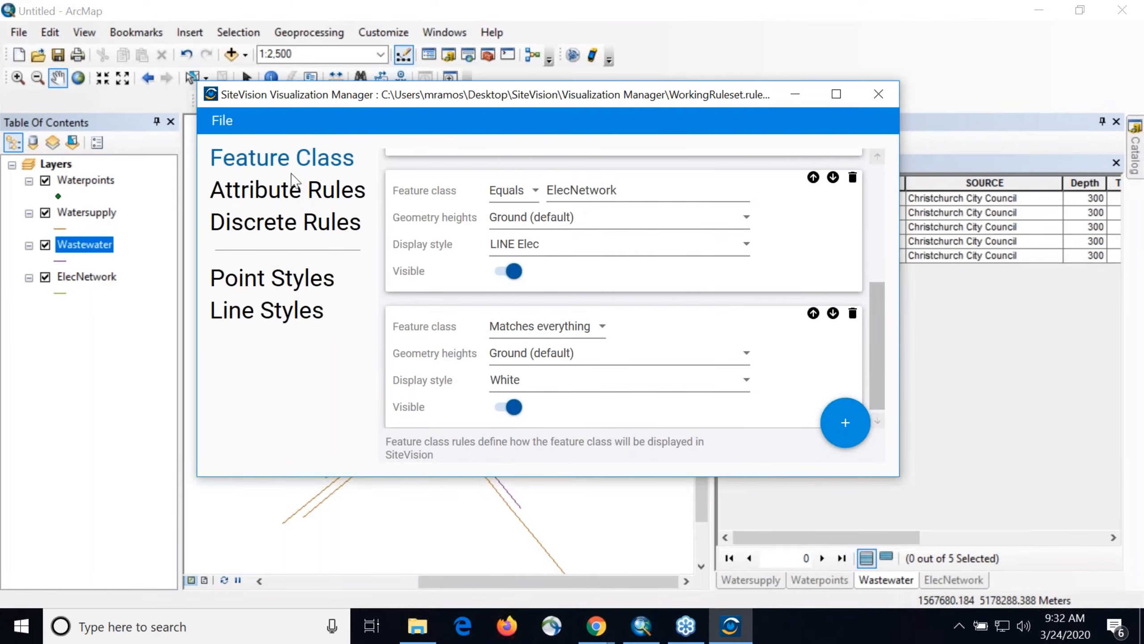
click(310, 195)
click(318, 227)
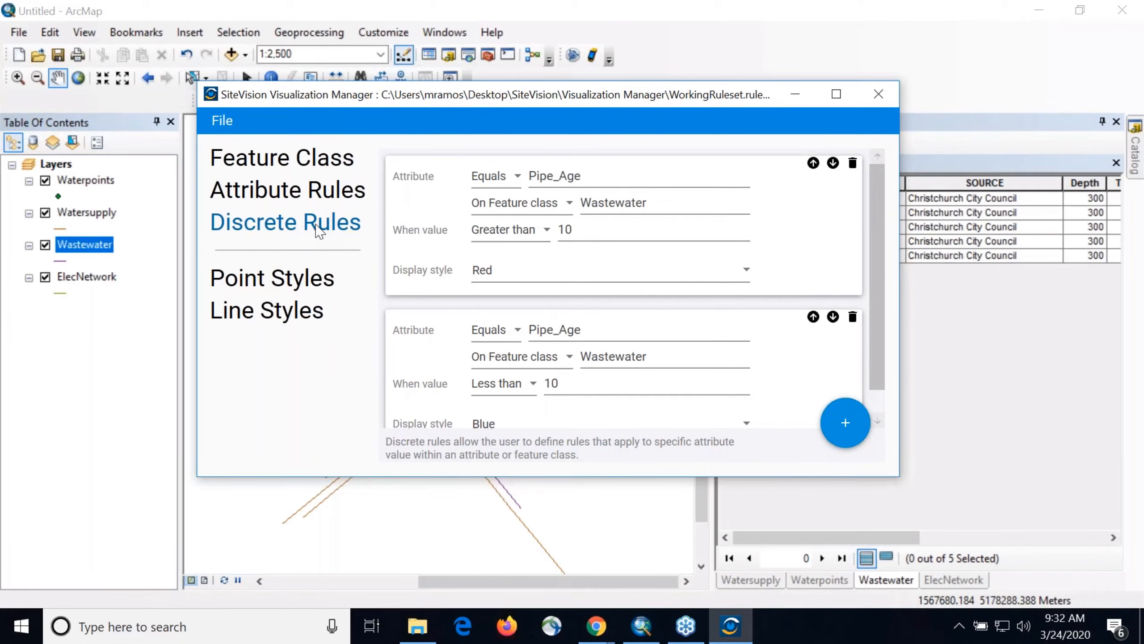
click(283, 166)
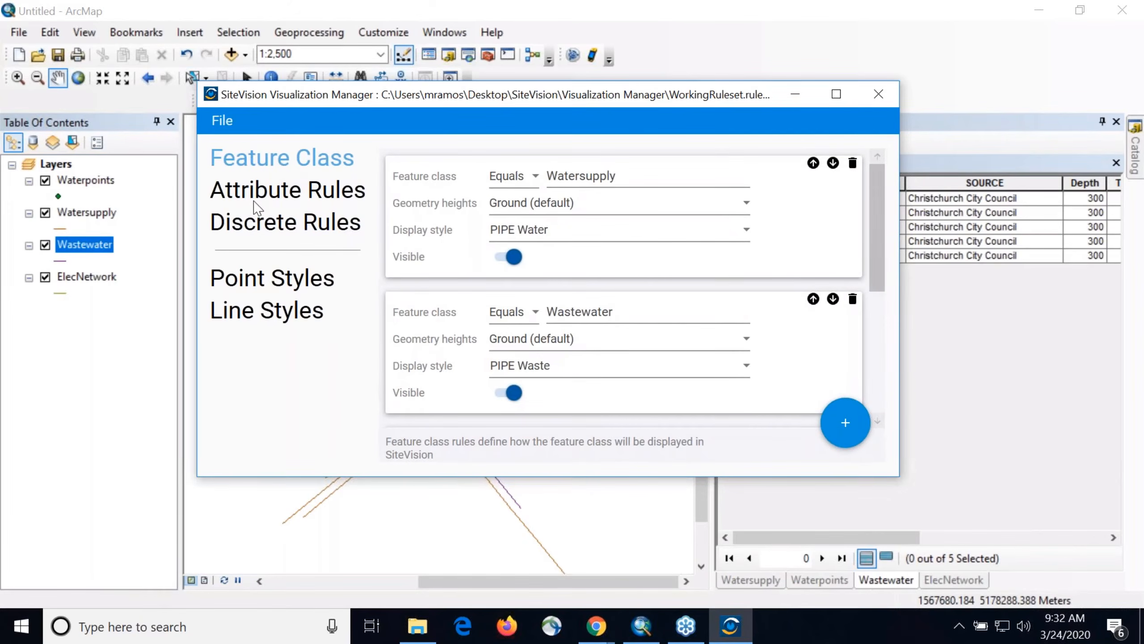
click(272, 203)
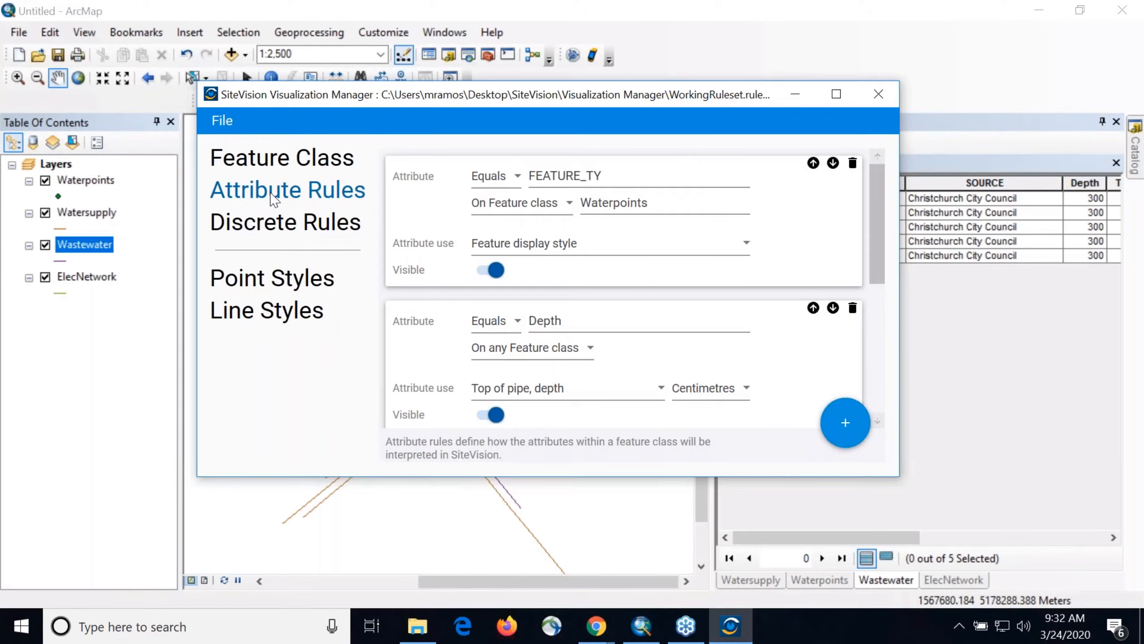
click(315, 229)
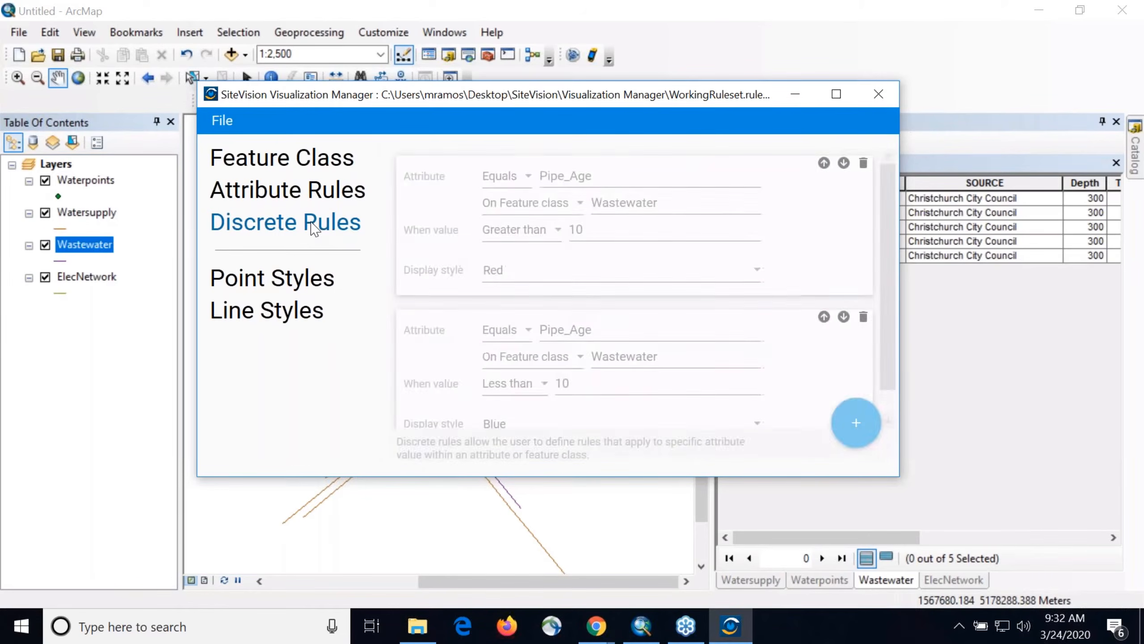
scroll(692, 281, down, 1)
click(695, 301)
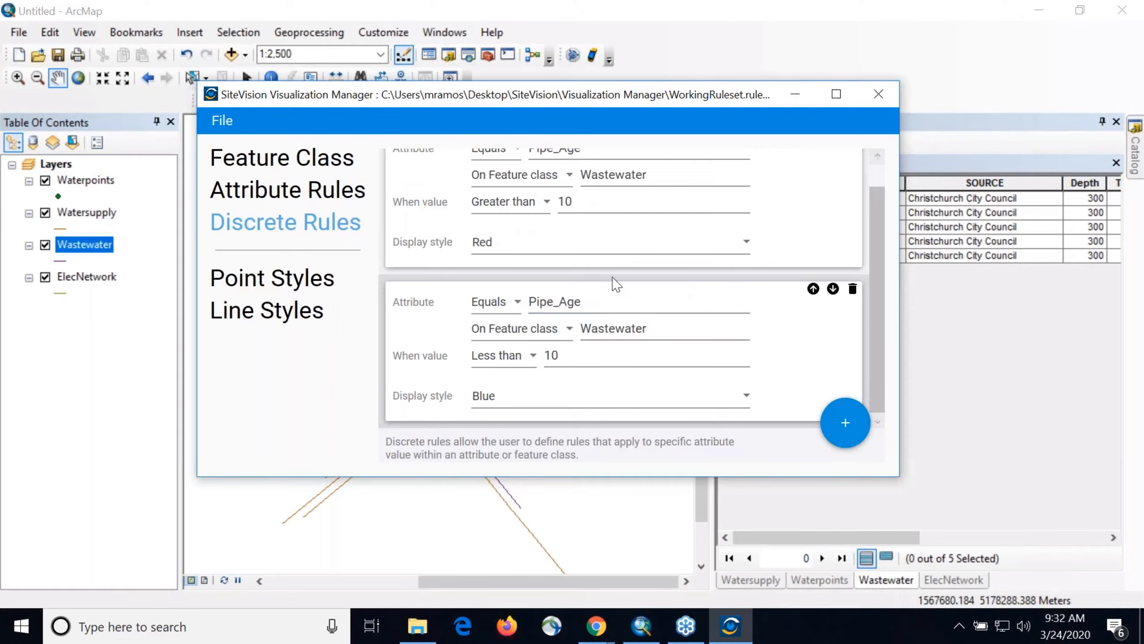
click(337, 184)
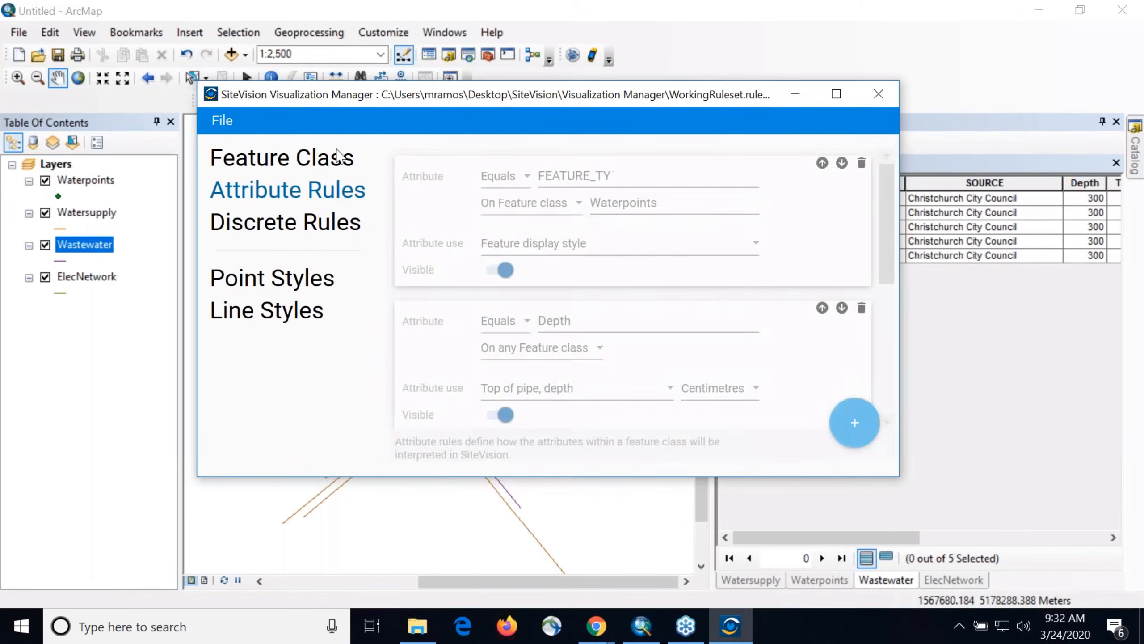
click(345, 161)
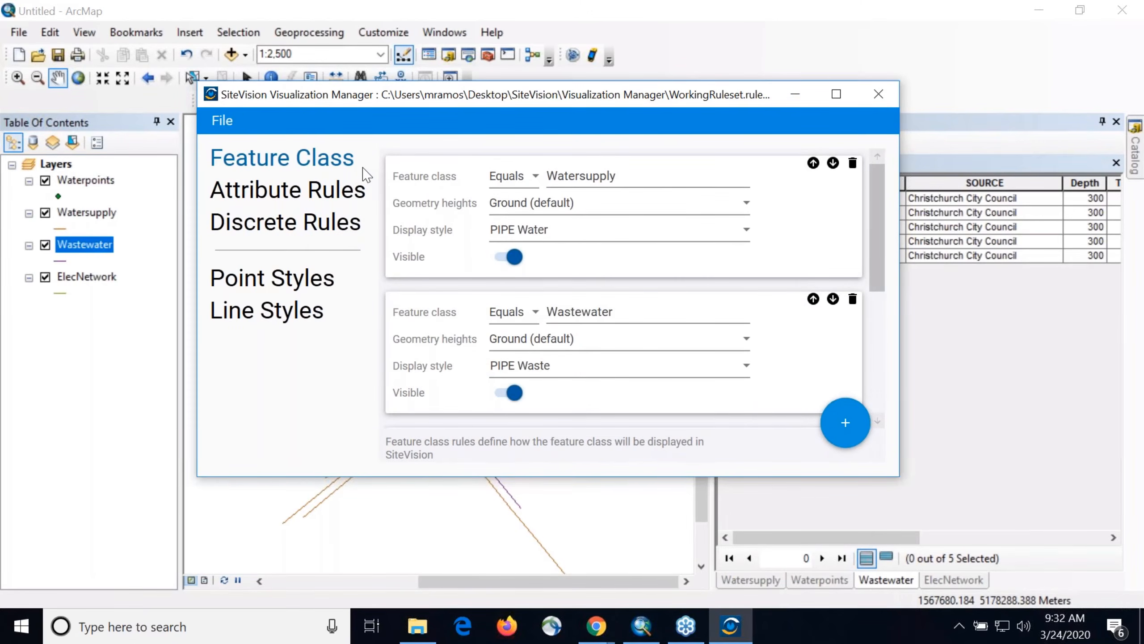
Step: Put the ruleset and ArcMap windows away and switch to the SVM Webinar folder in Trimble Connect
click(795, 94)
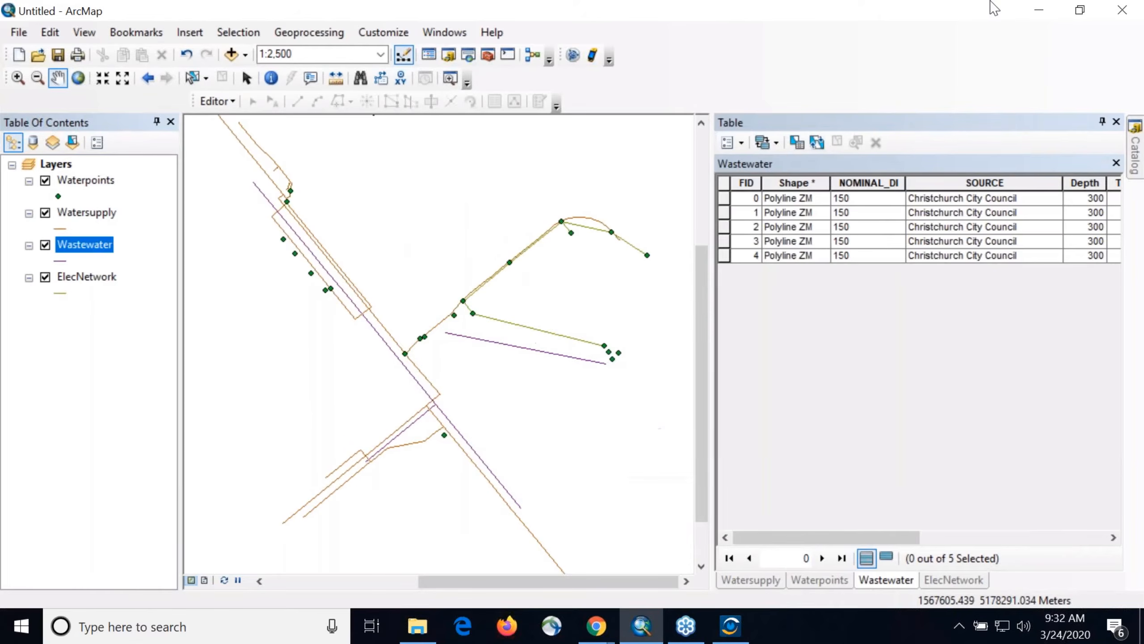
click(1036, 8)
click(1036, 8)
click(728, 18)
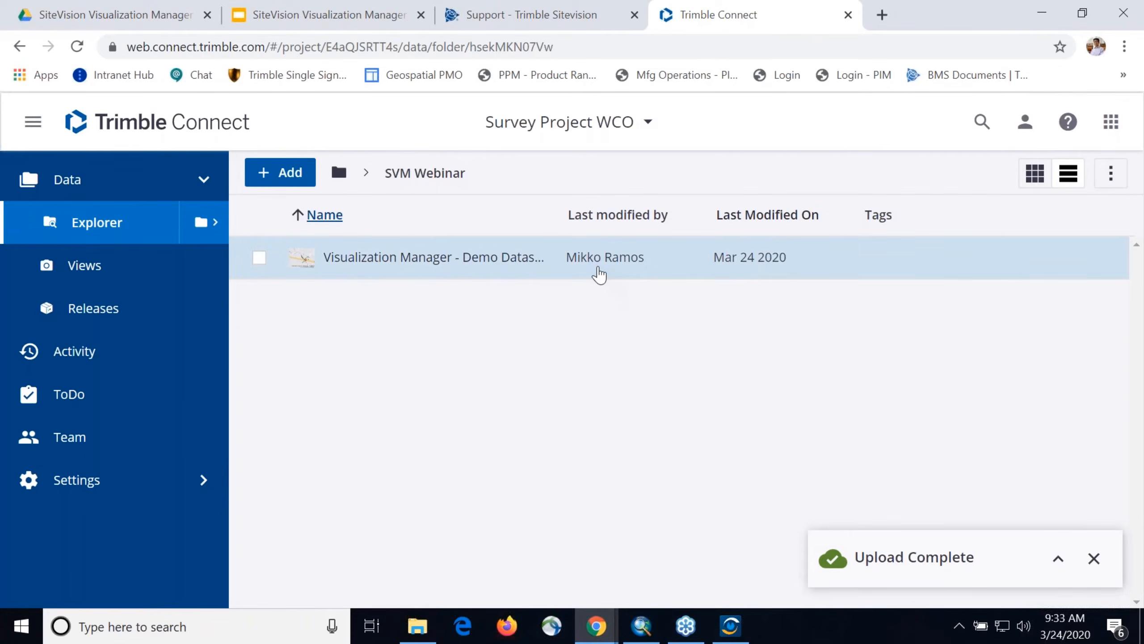
Step: Browse in File Explorer to Desktop > SiteVision > Visualization Manager and select WorkingRuleset.rules.json
click(417, 625)
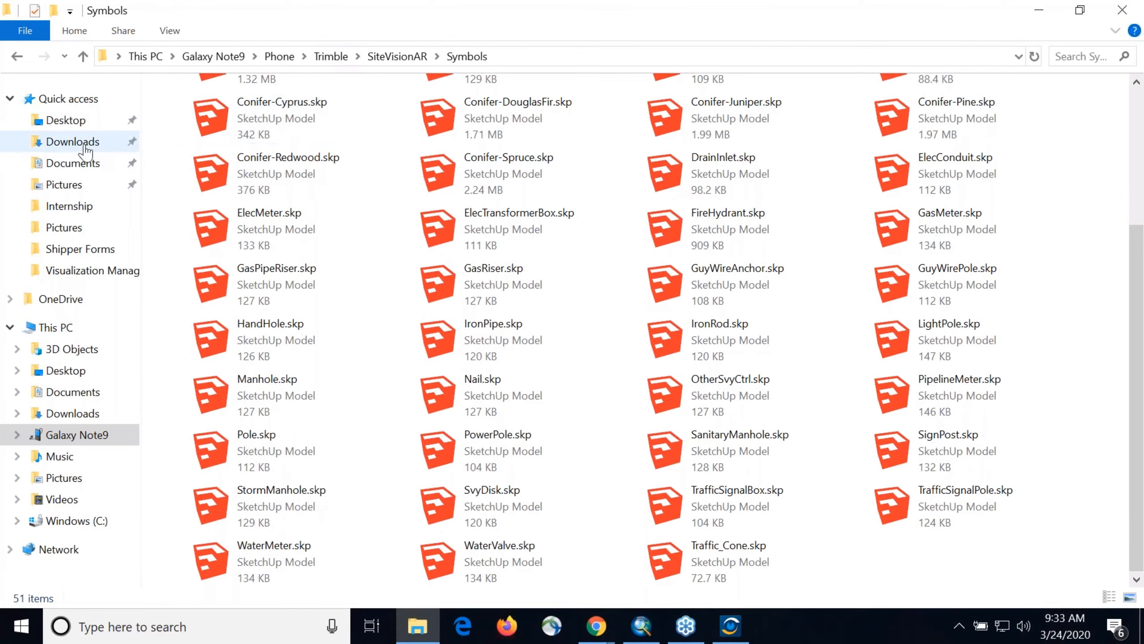
click(85, 119)
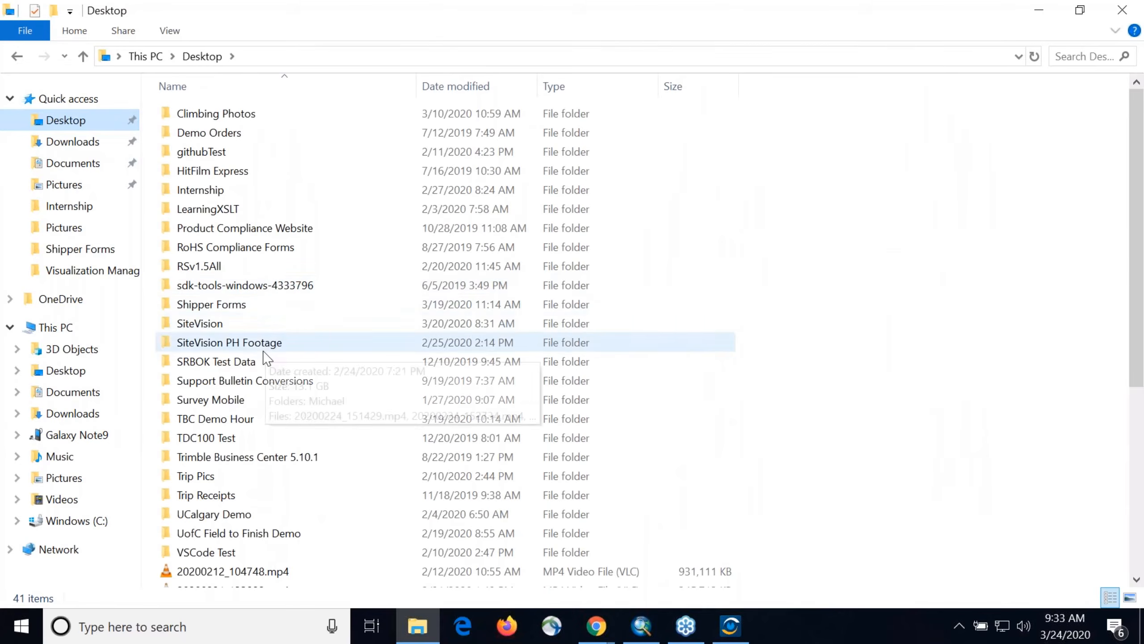
double_click(264, 326)
click(245, 266)
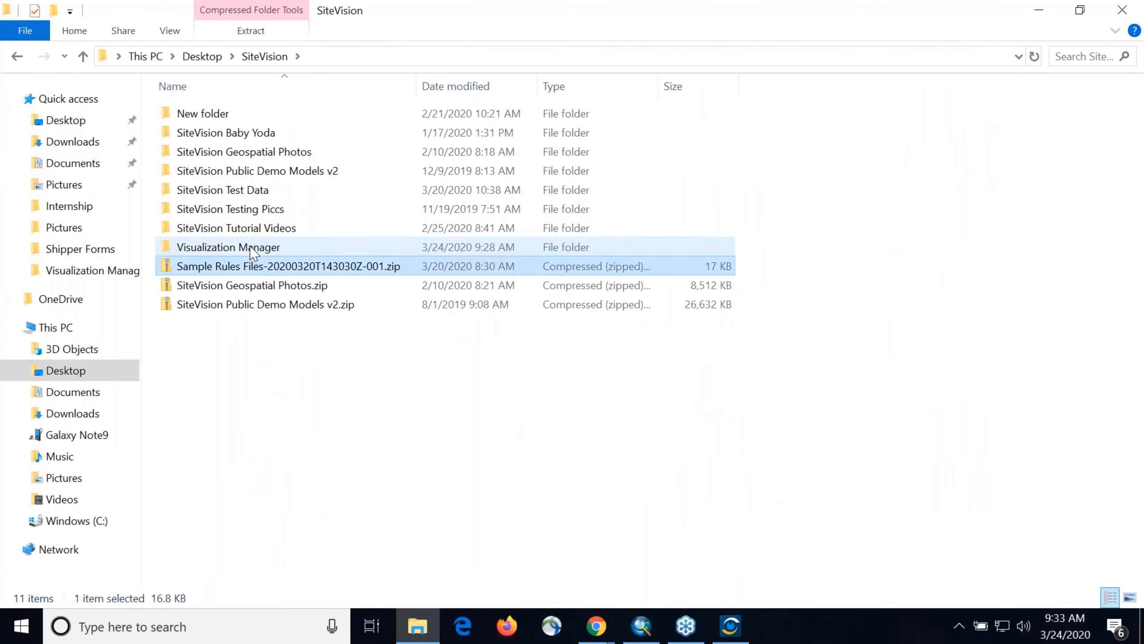
double_click(248, 249)
click(383, 286)
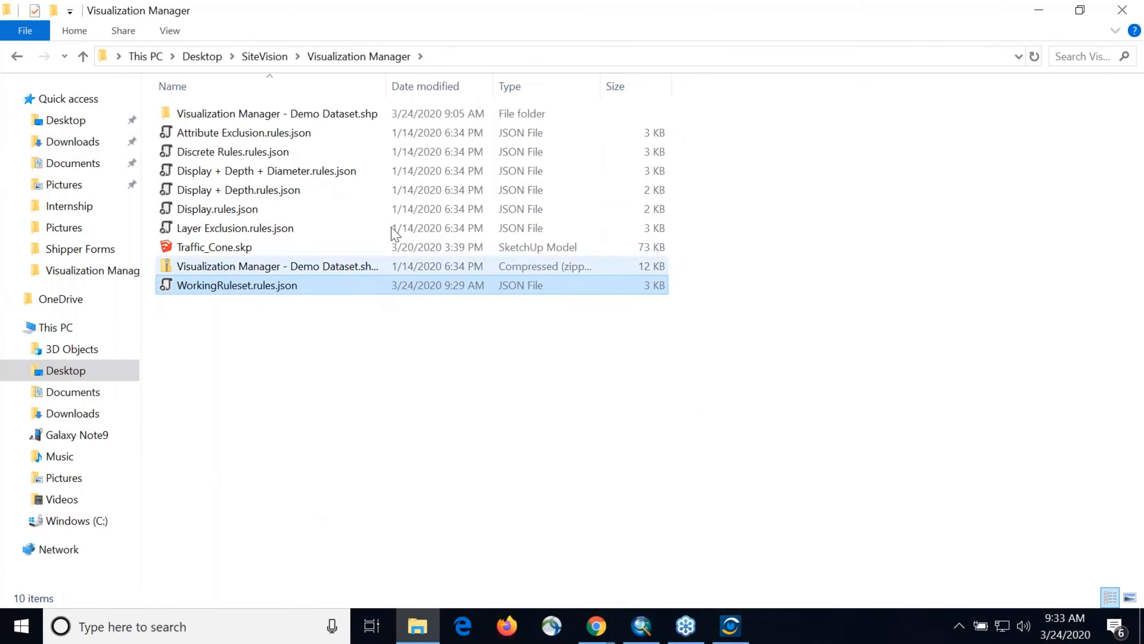
Step: Resize the folder window beside the browser and upload WorkingRuleset.rules.json to the SVM Webinar folder
drag(518, 11, 768, 30)
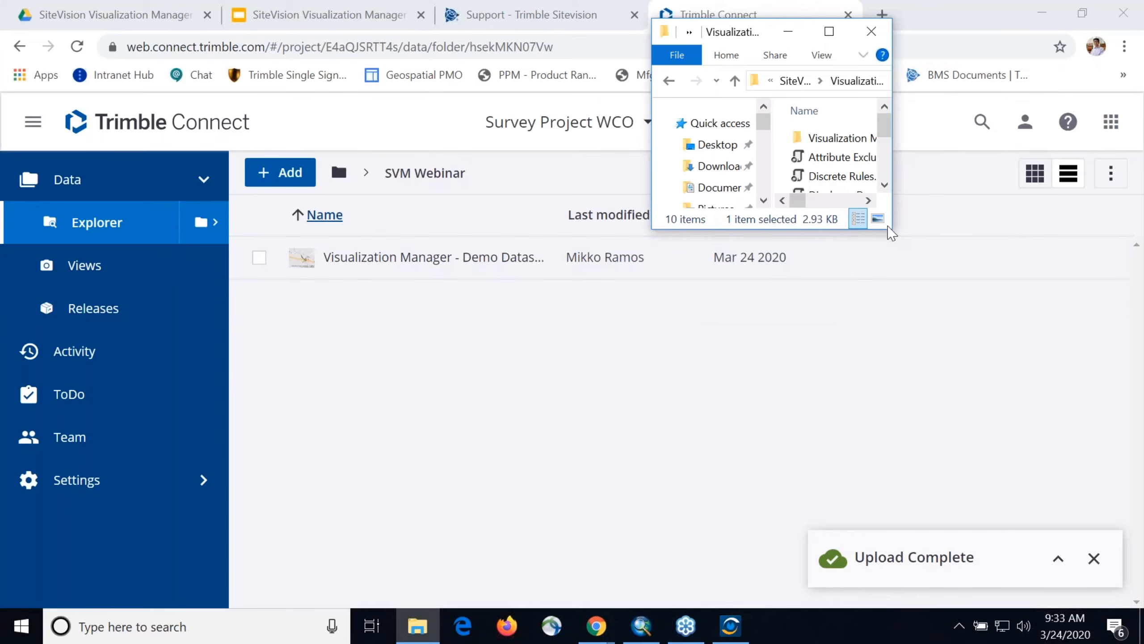
drag(892, 229, 1122, 474)
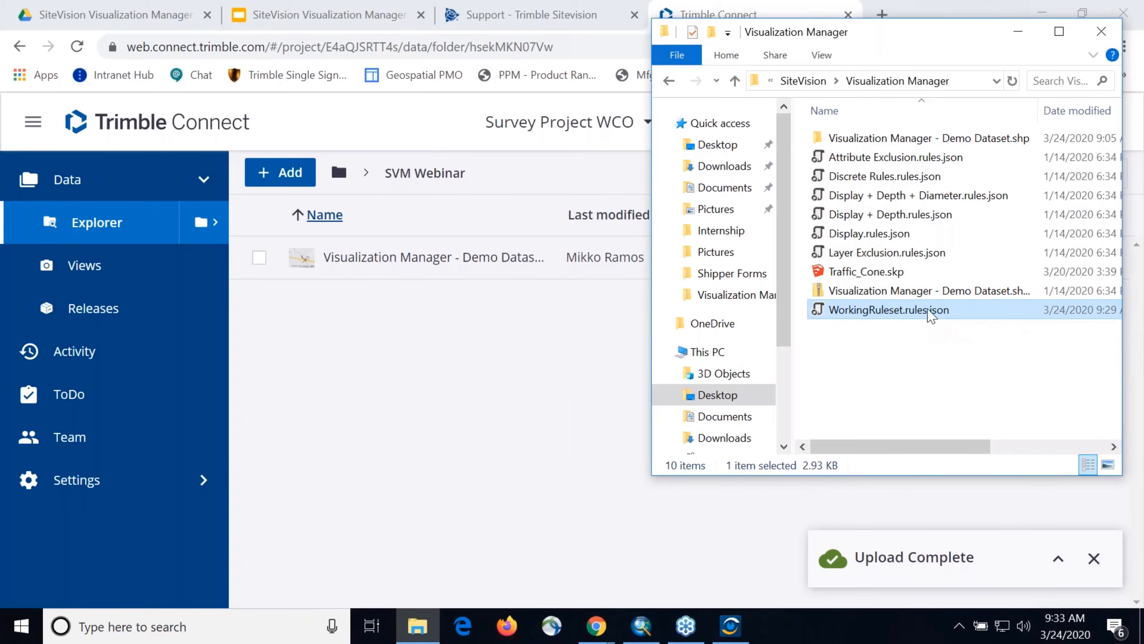
drag(931, 316, 480, 410)
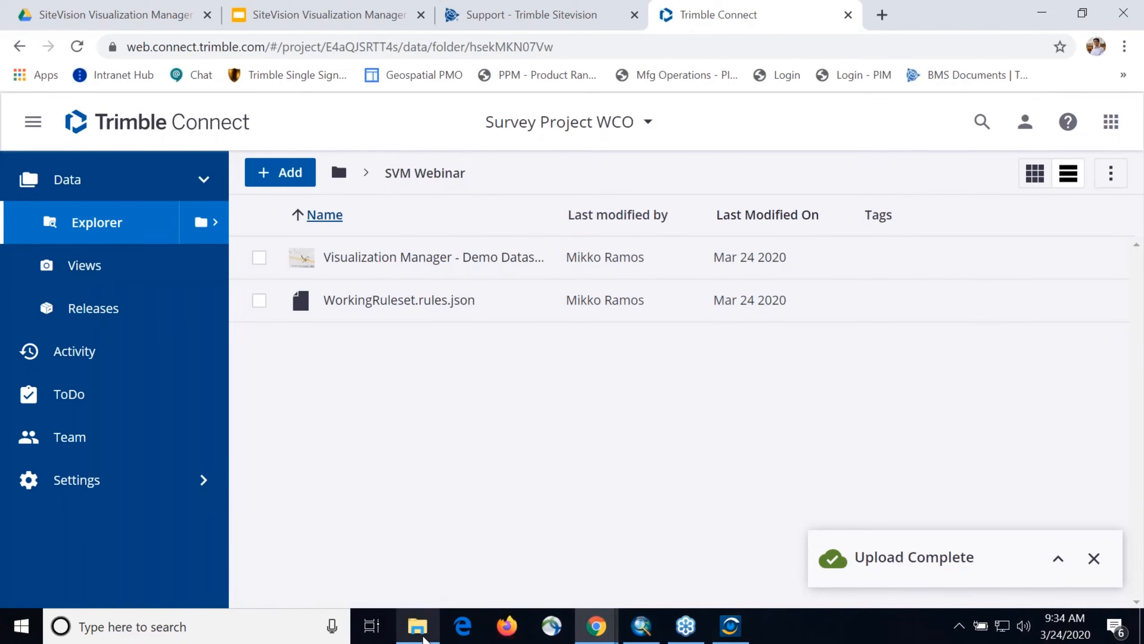
Step: Upload Display.rules.json from the Visualization Manager folder to the SVM Webinar folder
mouse_move(421, 631)
click(416, 541)
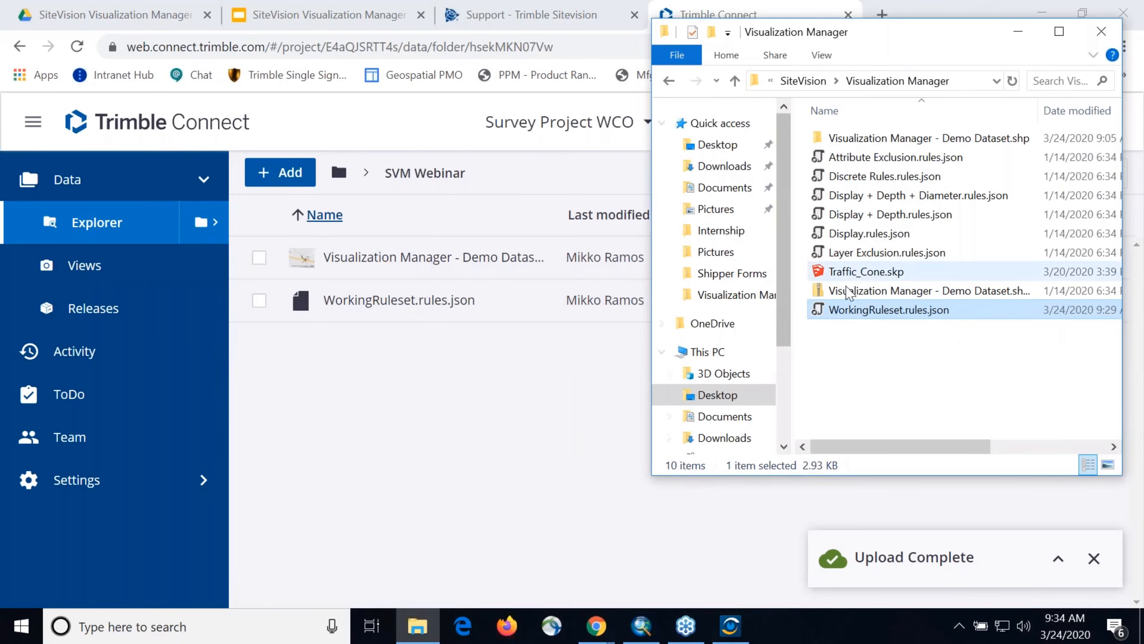
right_click(832, 309)
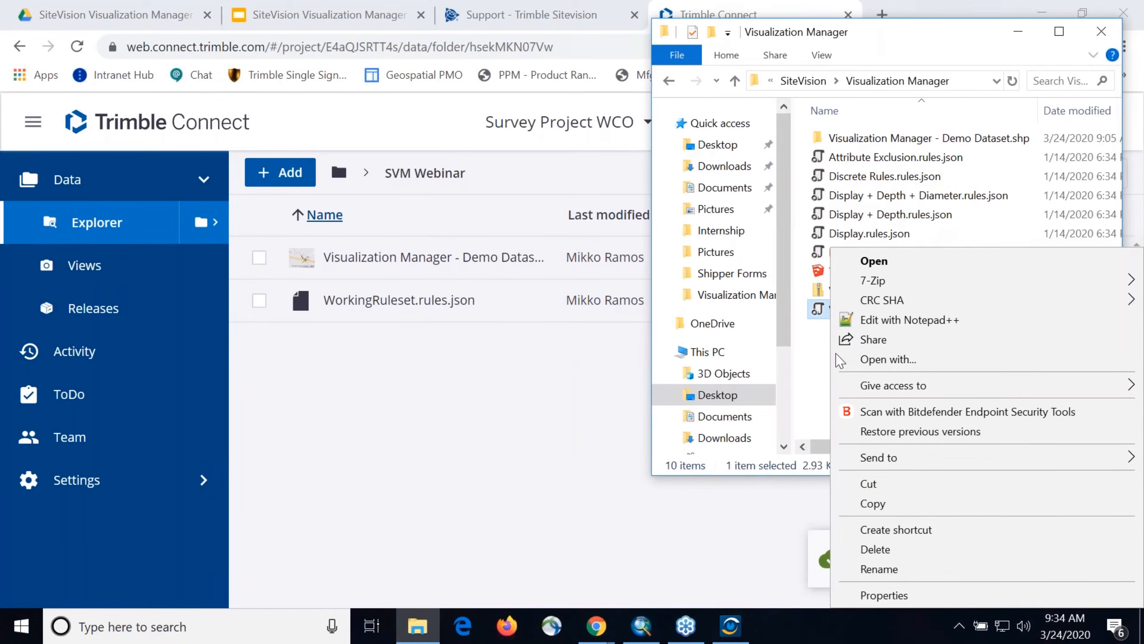
click(813, 368)
drag(964, 235, 440, 442)
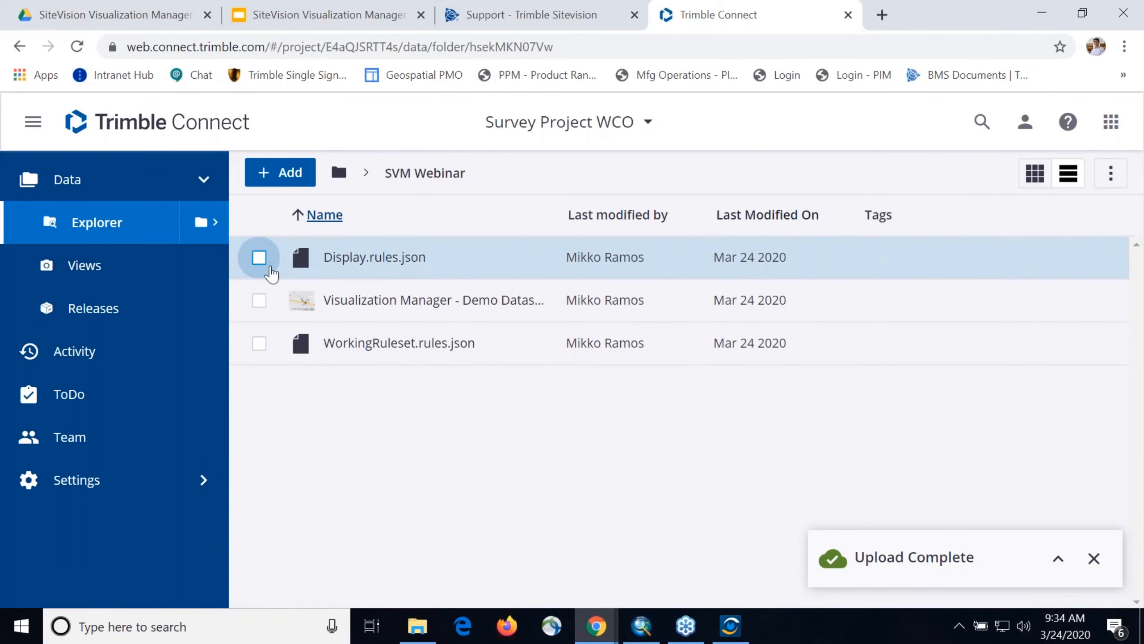
Step: Delete Display.rules.json from the SVM Webinar folder
click(266, 266)
click(992, 217)
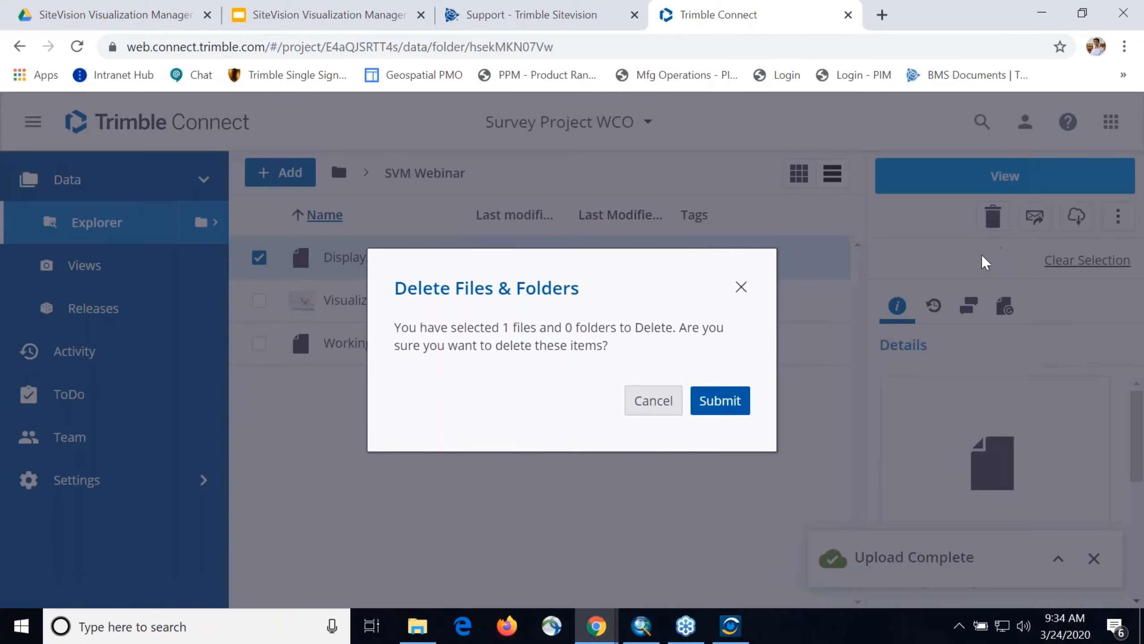
click(727, 401)
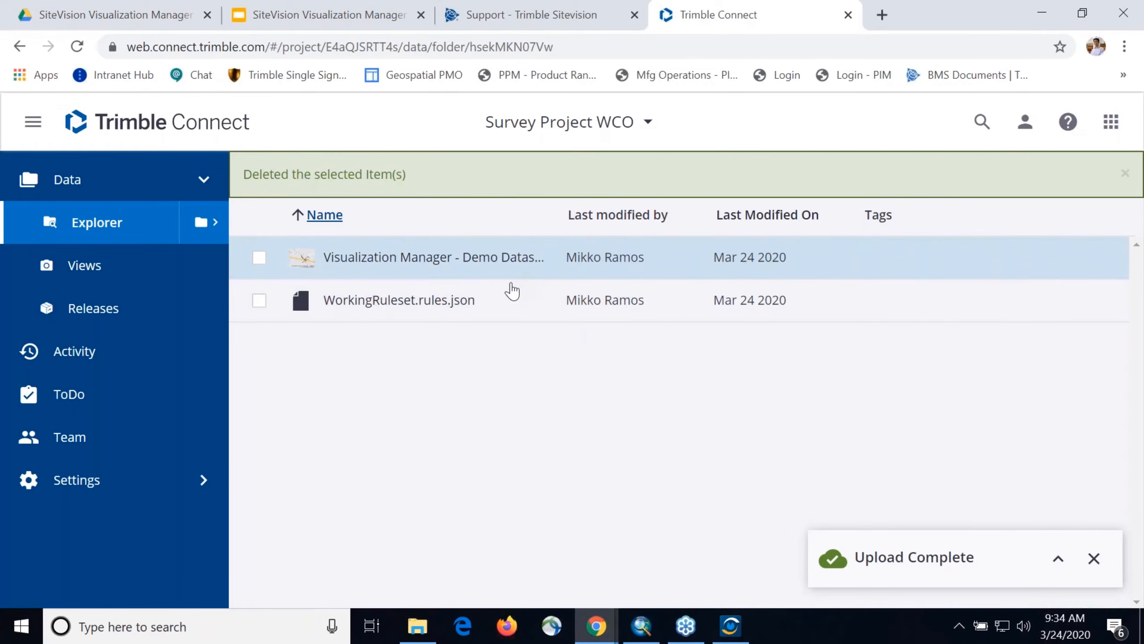
Step: Browse in File Explorer to the Galaxy Note9's Phone > Trimble > SiteVisionAR > Config folder, where on-device rulesets are stored
click(418, 627)
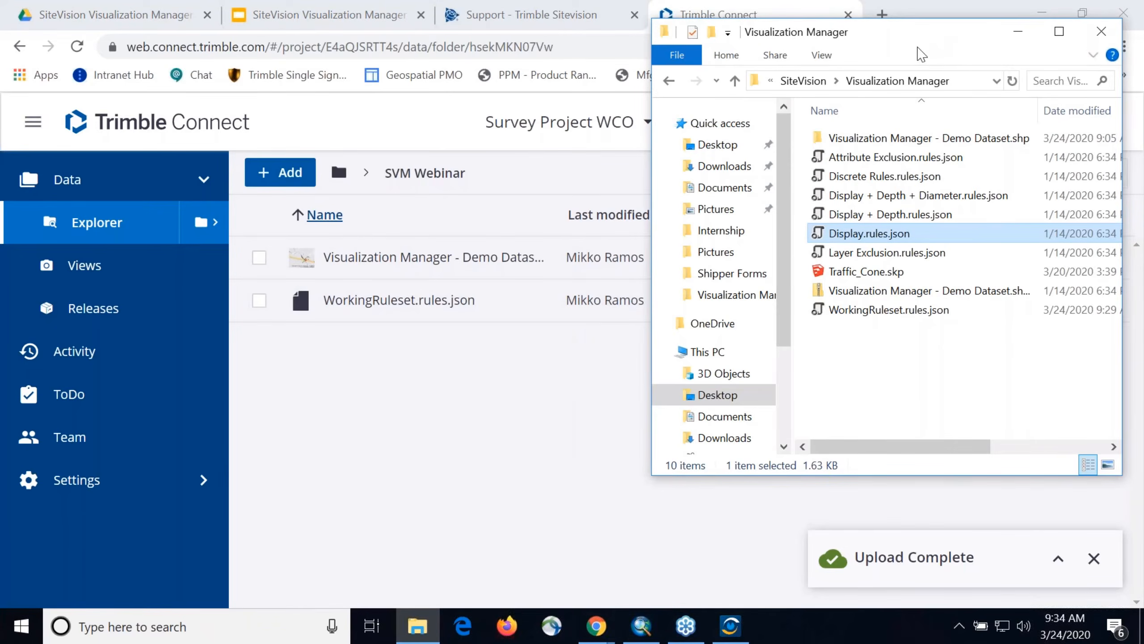
drag(917, 45, 667, 3)
click(356, 286)
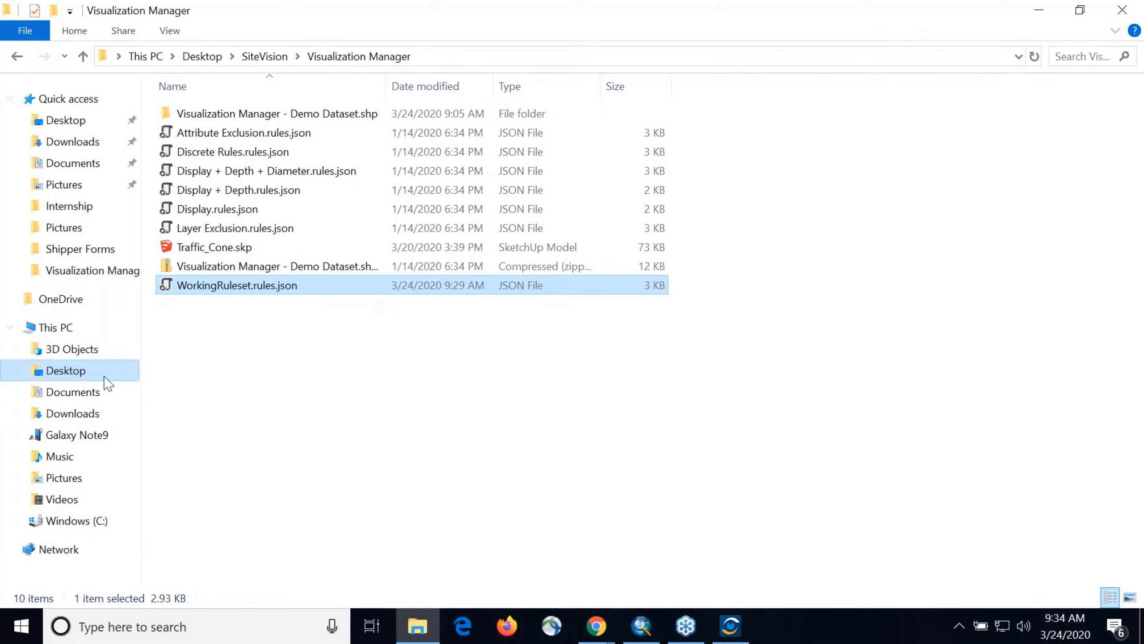
click(84, 522)
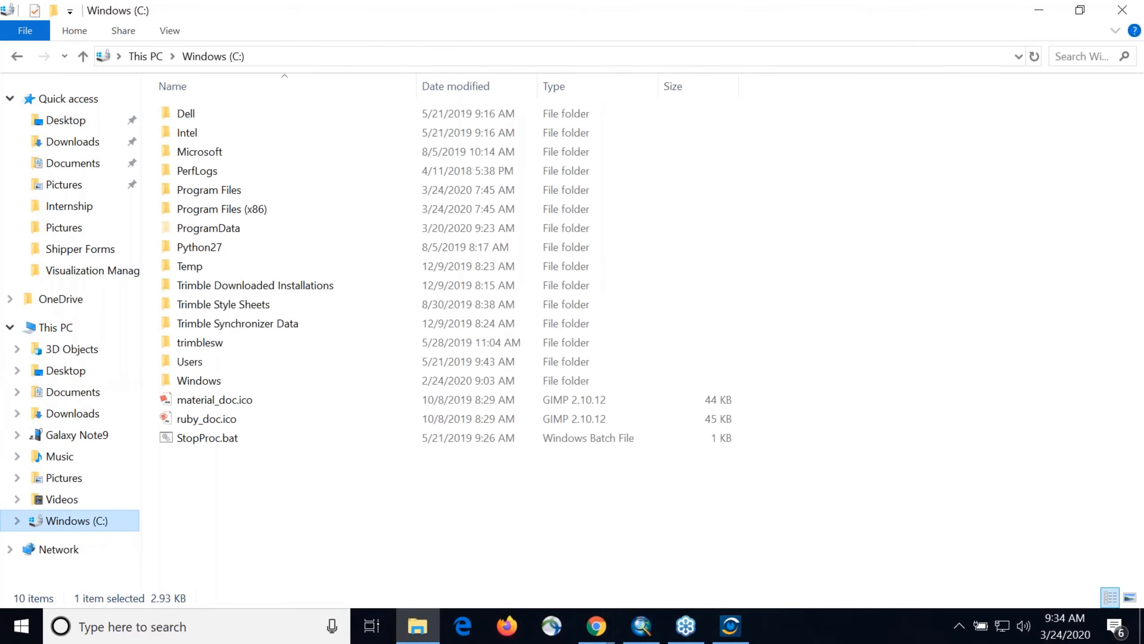
click(89, 325)
click(292, 276)
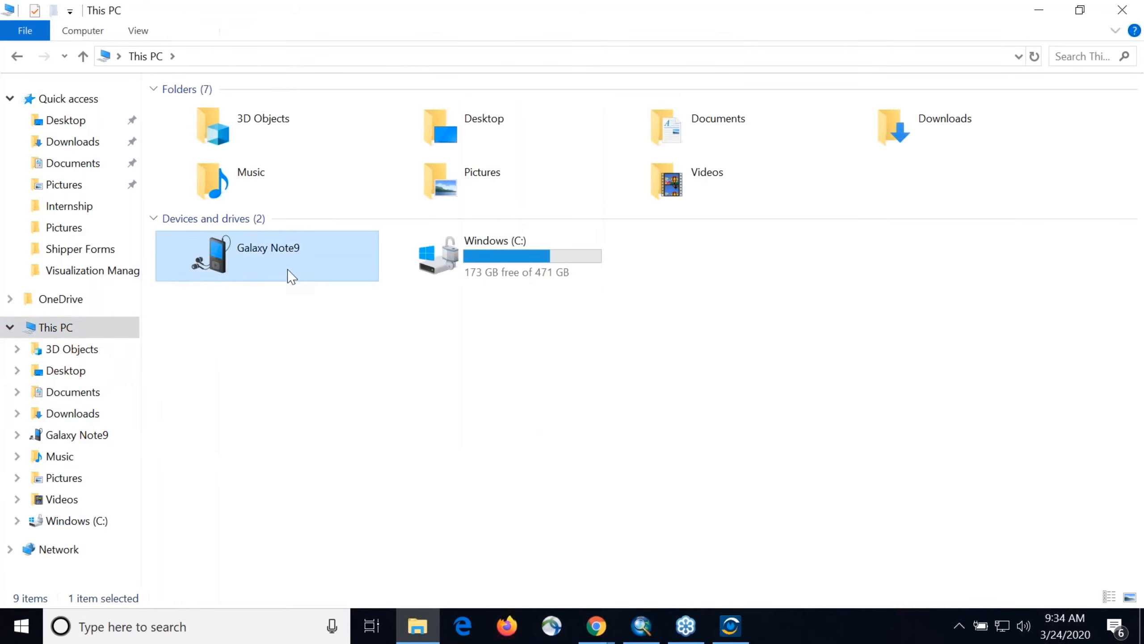
double_click(292, 276)
double_click(307, 107)
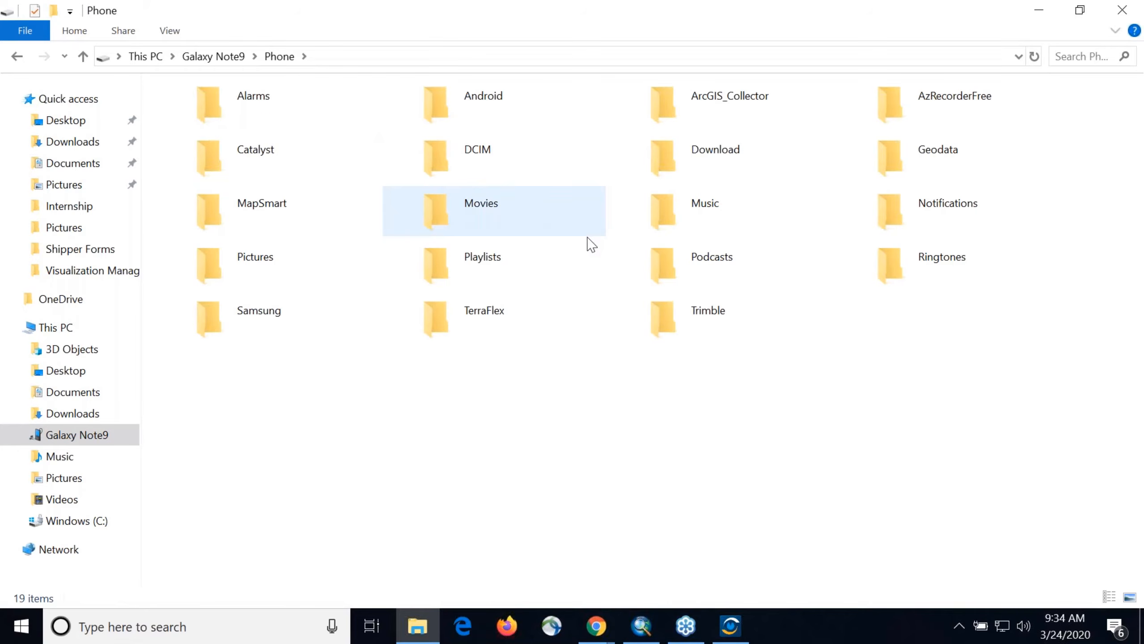
double_click(719, 329)
double_click(662, 109)
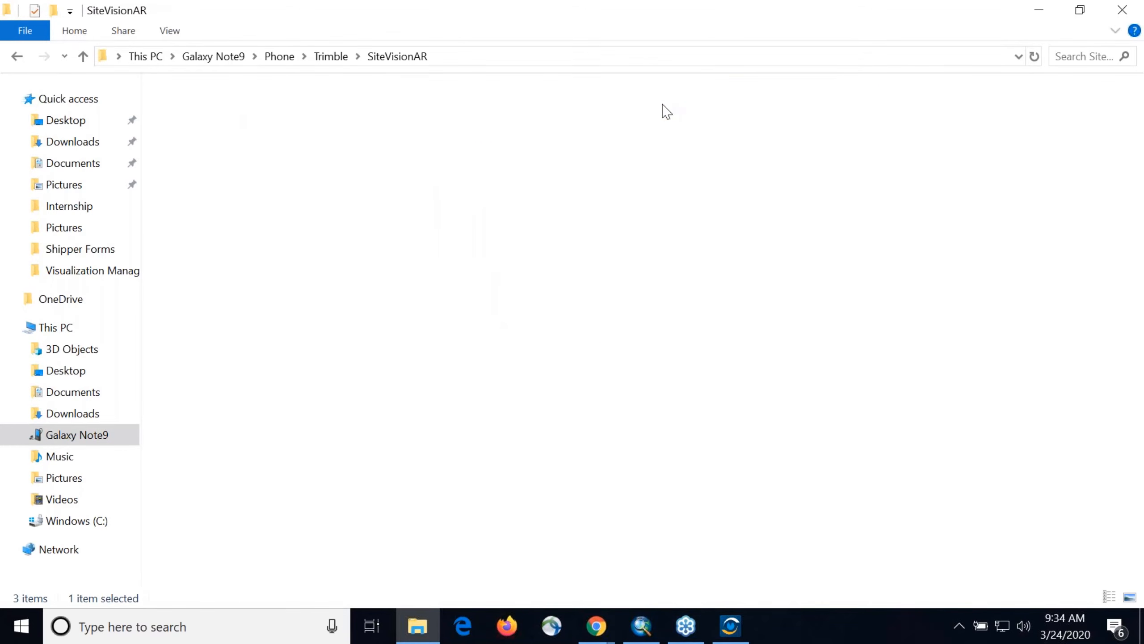
double_click(342, 121)
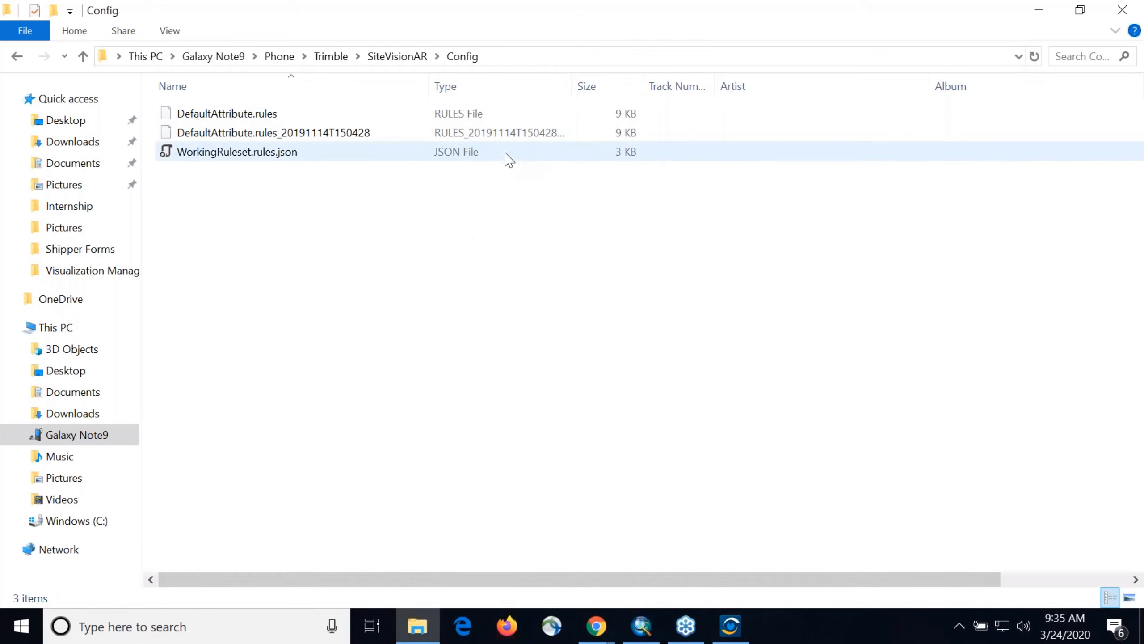
Step: Compare the phone's Config folder with the SVM Webinar folder, selecting WorkingRuleset.rules.json online and clearing the selection
drag(582, 10, 662, 329)
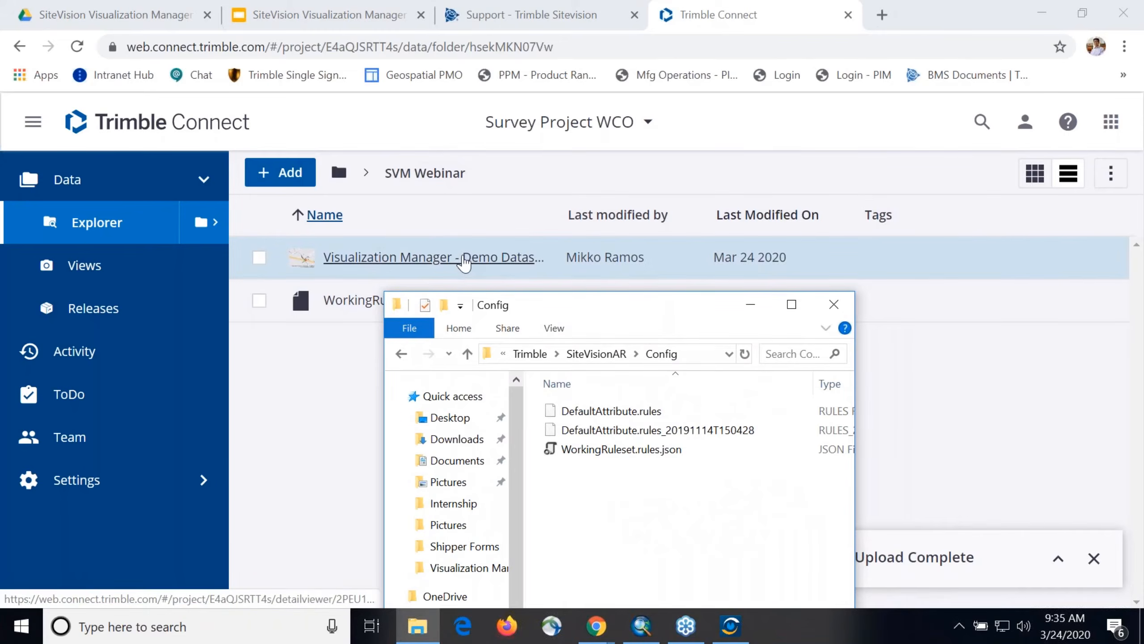
click(270, 303)
click(269, 305)
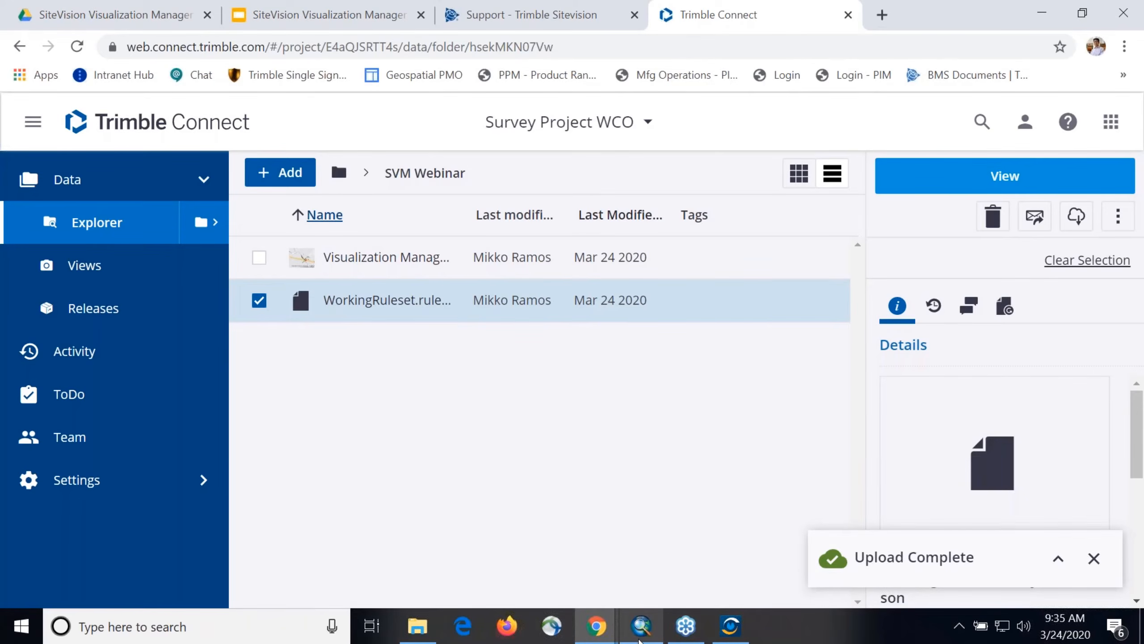
click(417, 626)
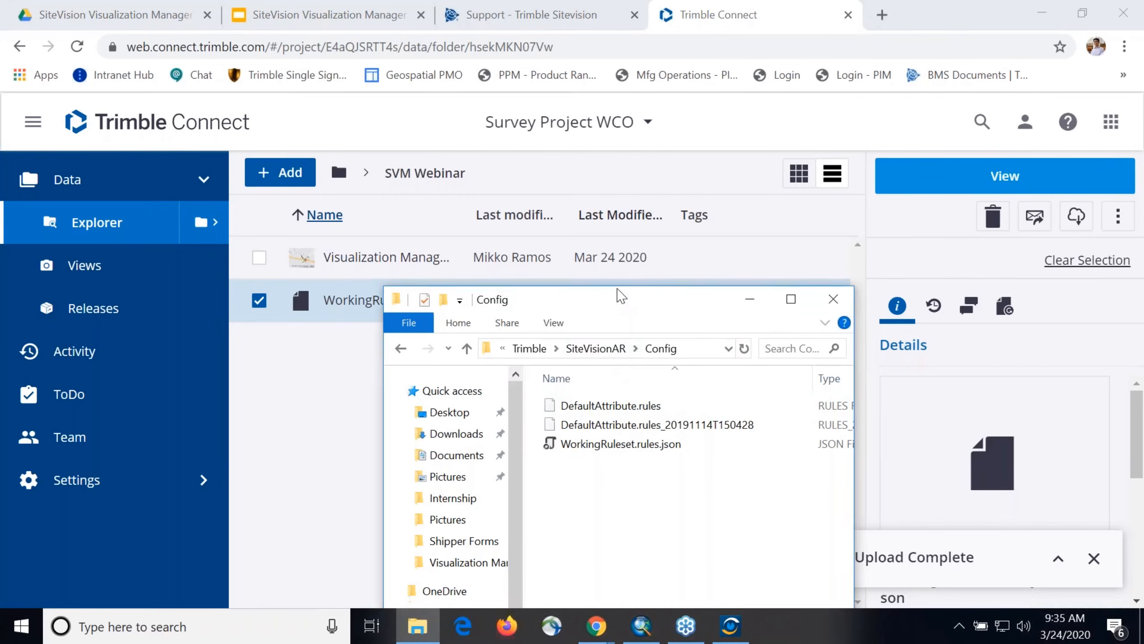
drag(618, 298, 585, 92)
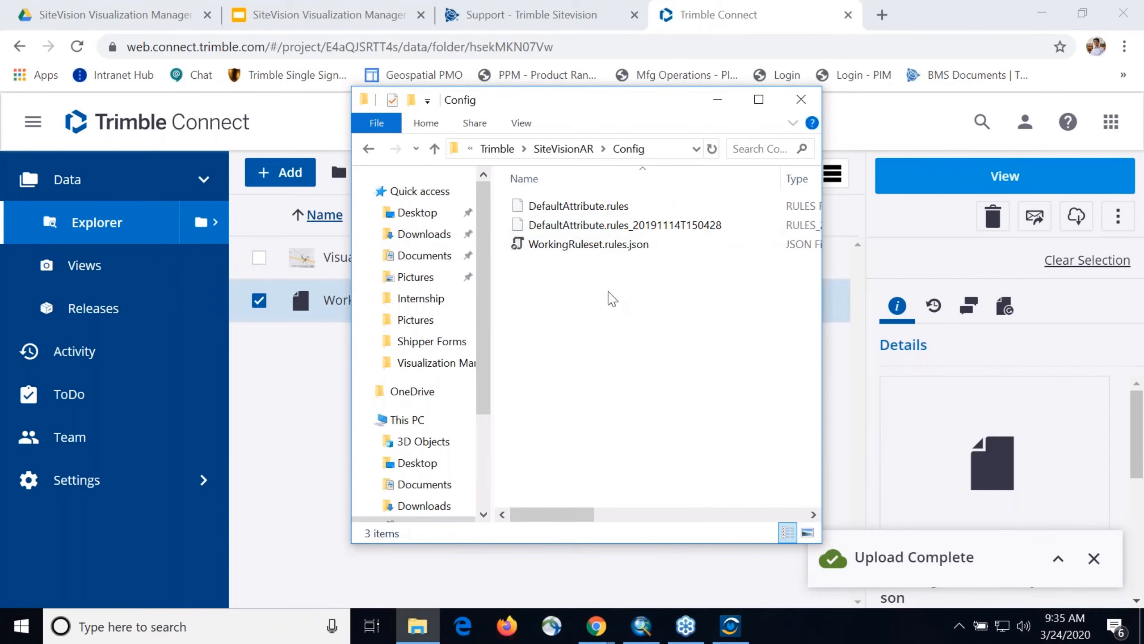
drag(592, 111, 564, 165)
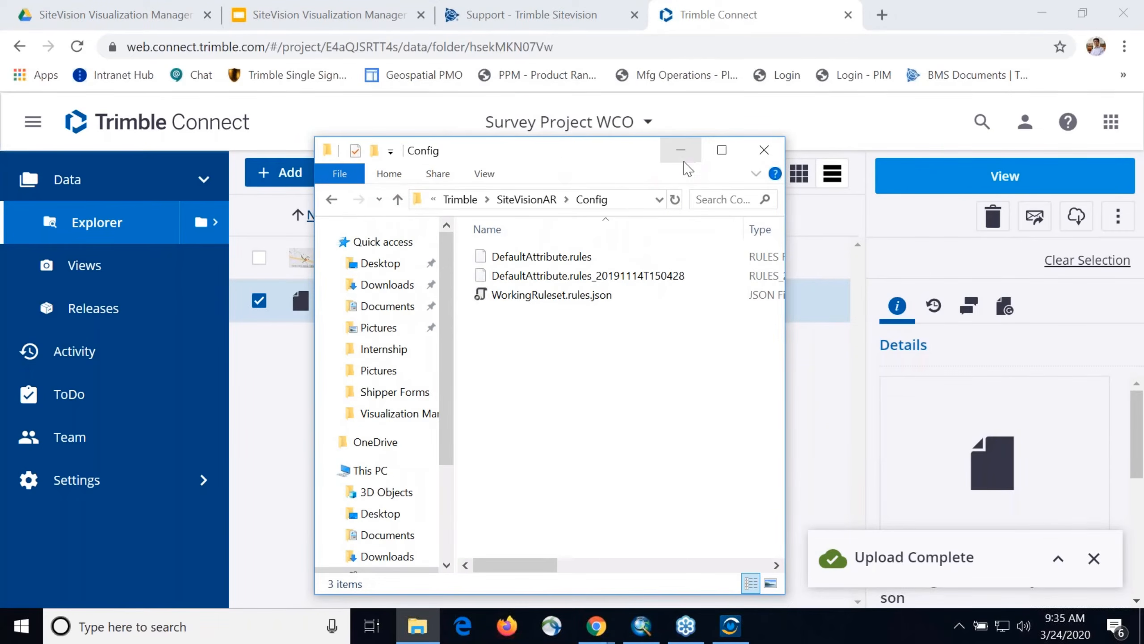
click(682, 151)
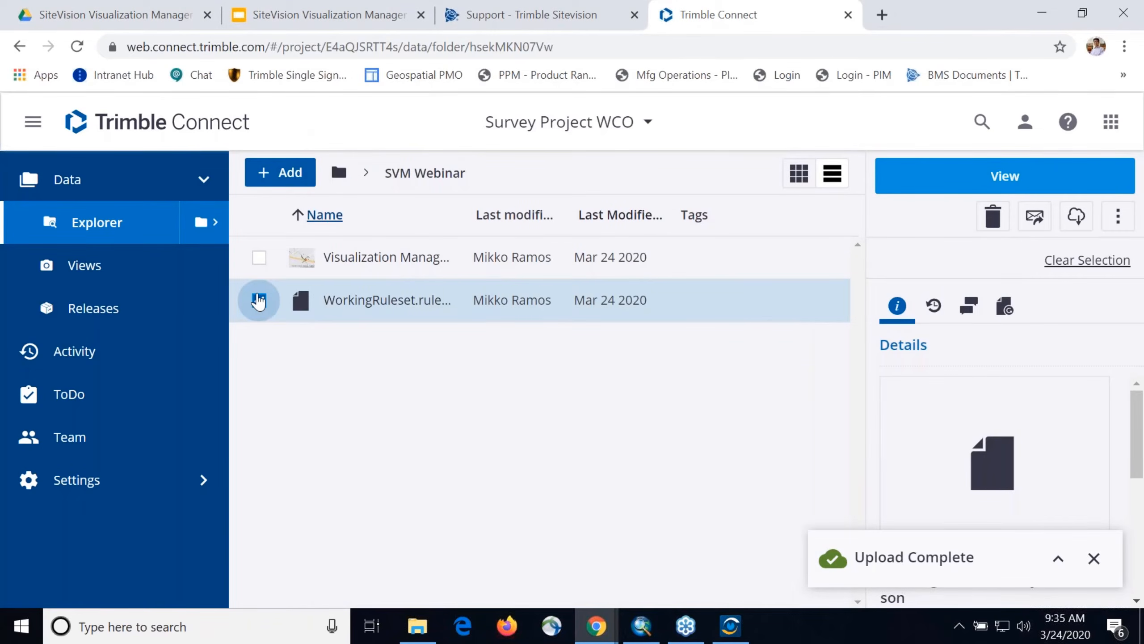
click(259, 301)
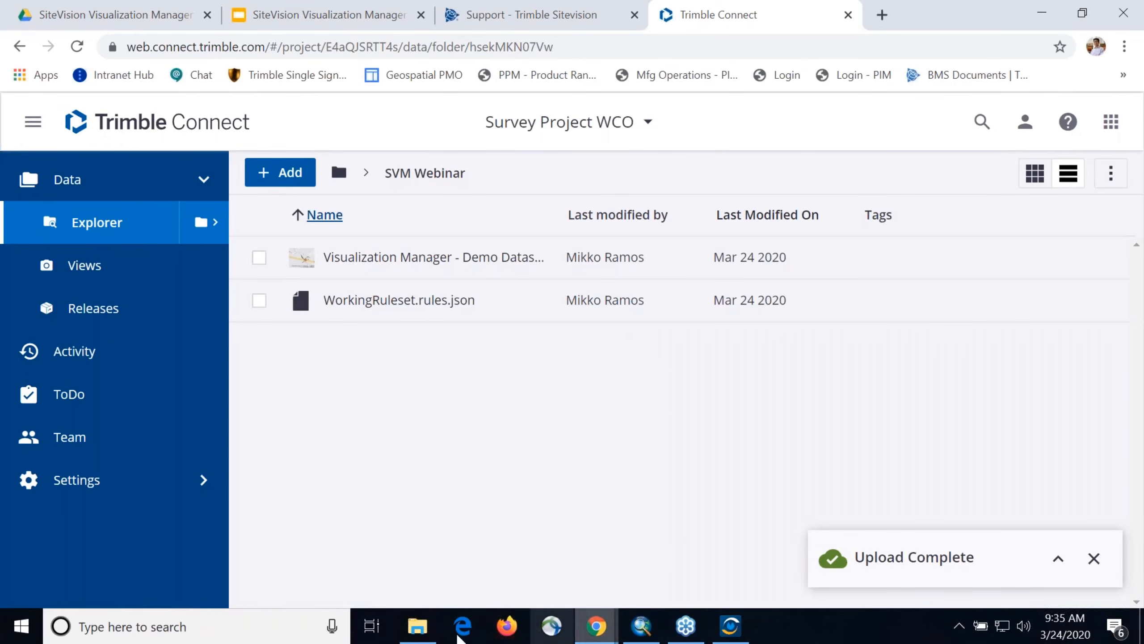
Step: Bring back the phone's Config window, widen it to read its full path, and put it away
click(415, 627)
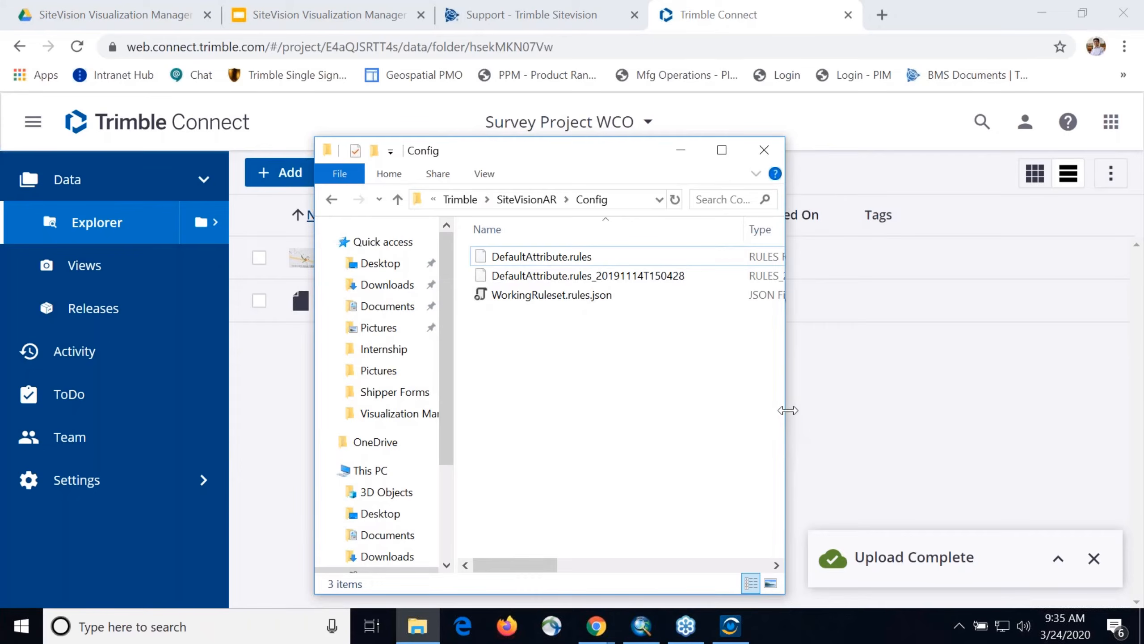
drag(787, 410, 986, 408)
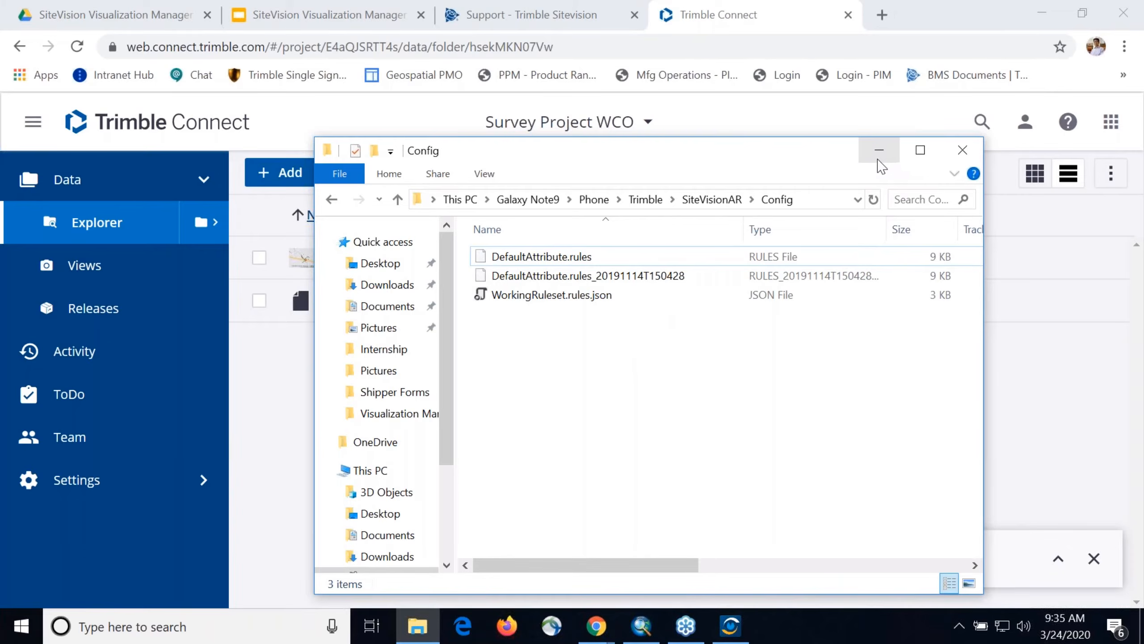
click(879, 156)
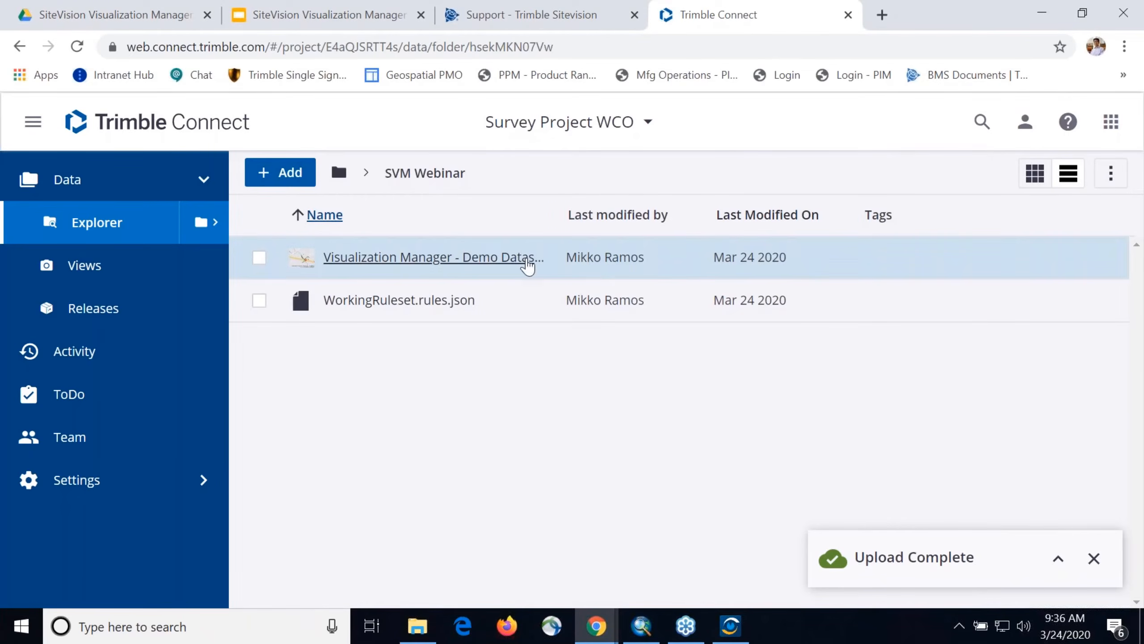
Step: View the details of the demo dataset and WorkingRuleset.rules.json in the SVM Webinar folder, then clear the selection
click(586, 273)
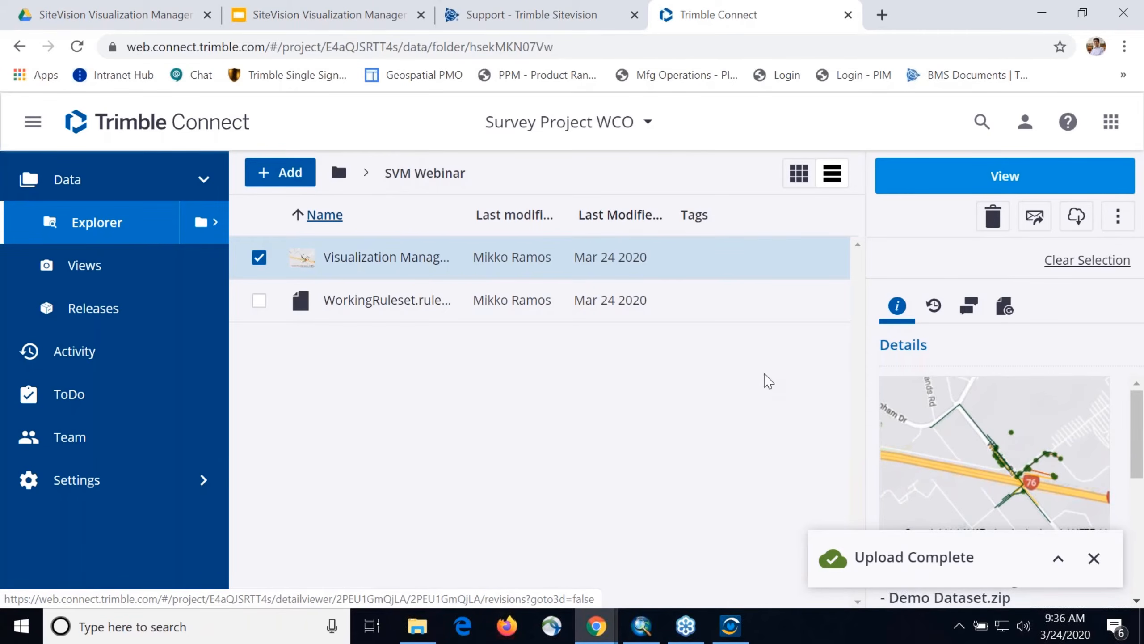
click(704, 298)
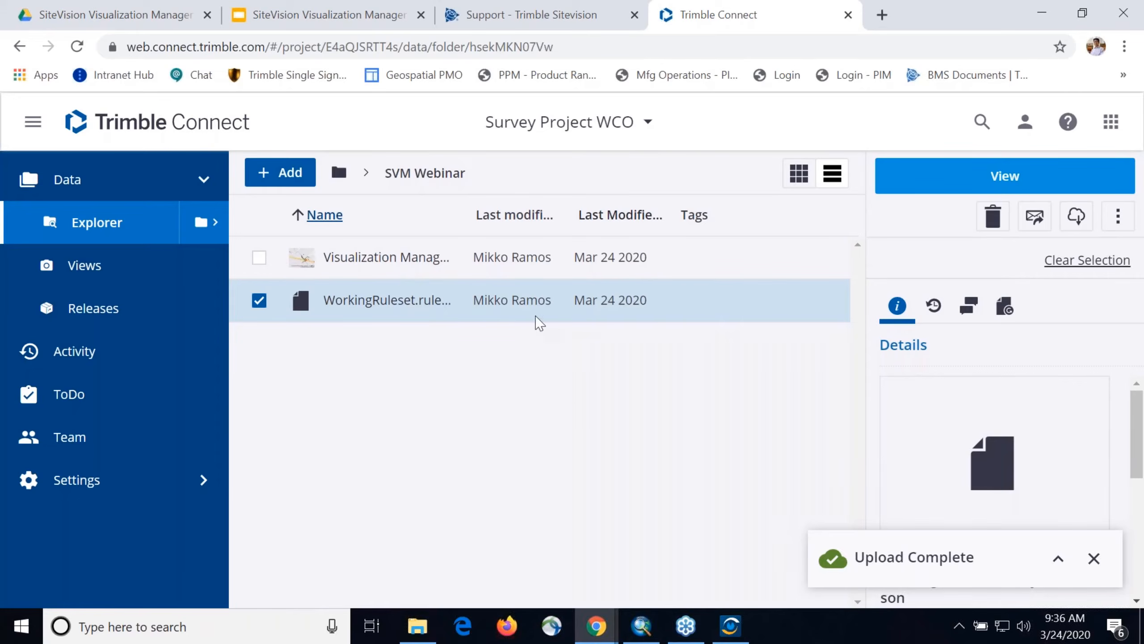
click(261, 311)
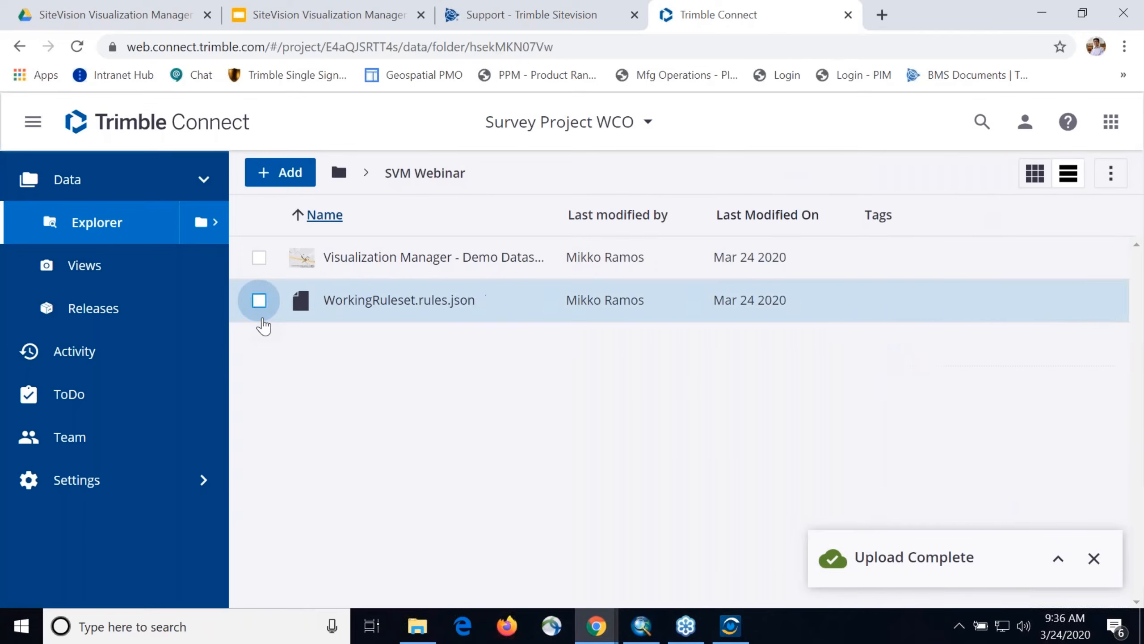
Step: Switch to the webinar presentation in Google Slides and show the Layer Visibility (Feature Class) slide
click(362, 7)
scroll(94, 476, down, 5)
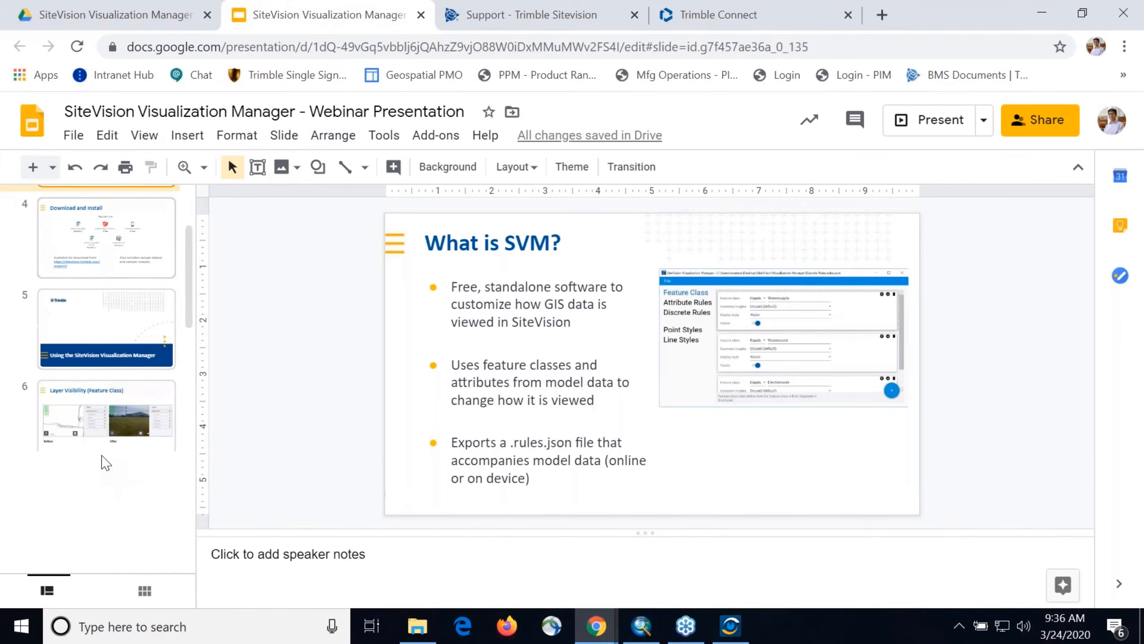
click(159, 392)
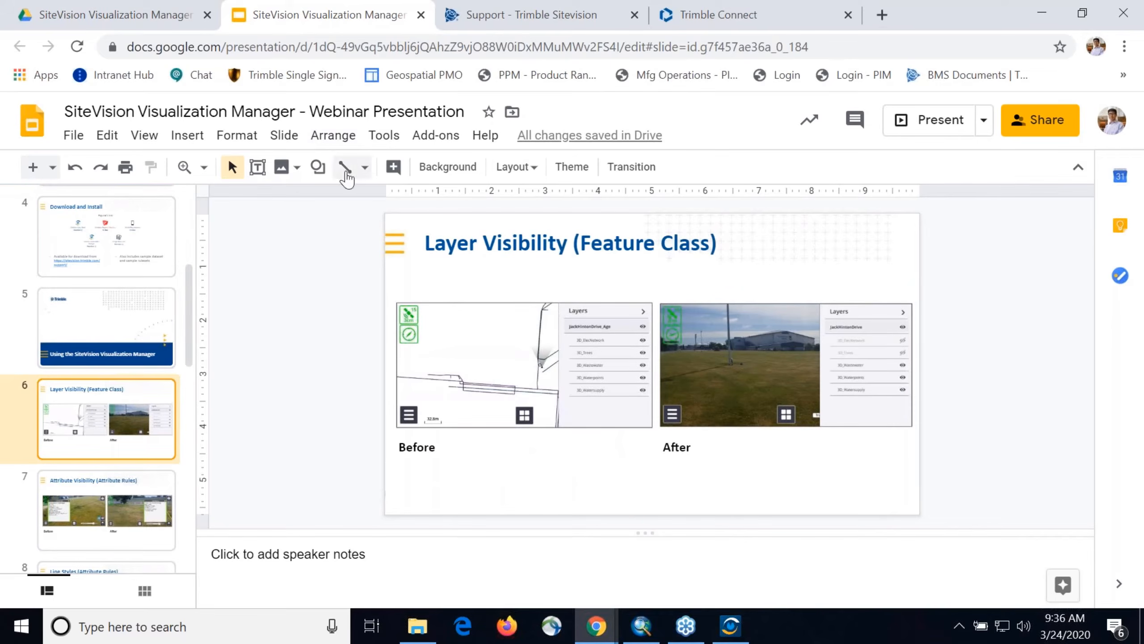
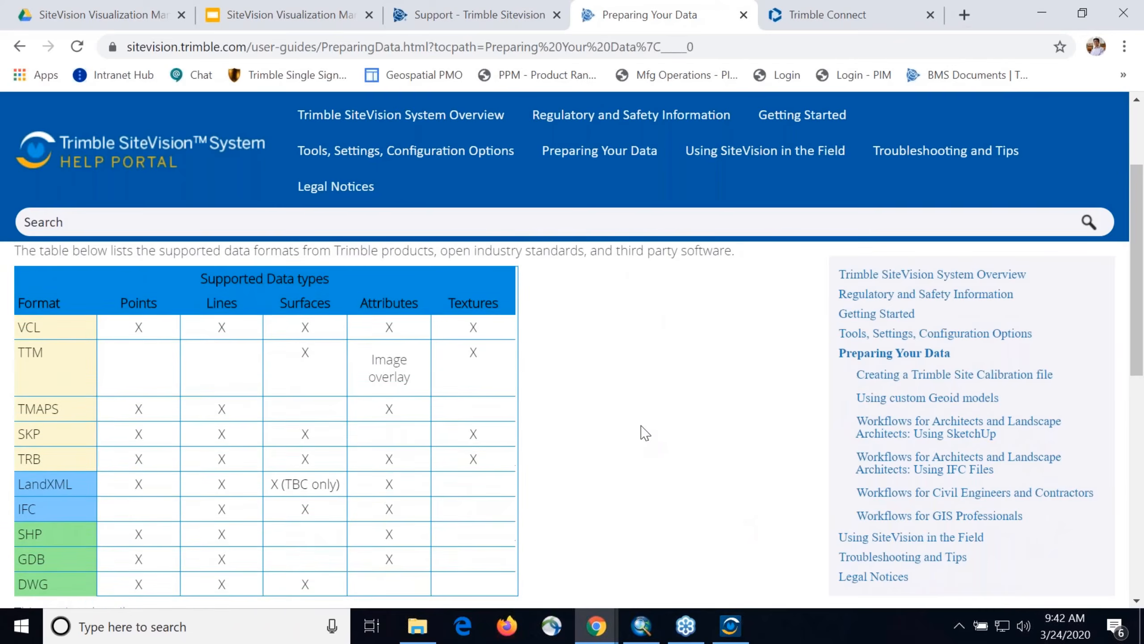
Step: Look through the supported data formats on the Preparing Your Data help page and open the guide on defining data display rules with SiteVision Visualization Manager
scroll(953, 460, down, 3)
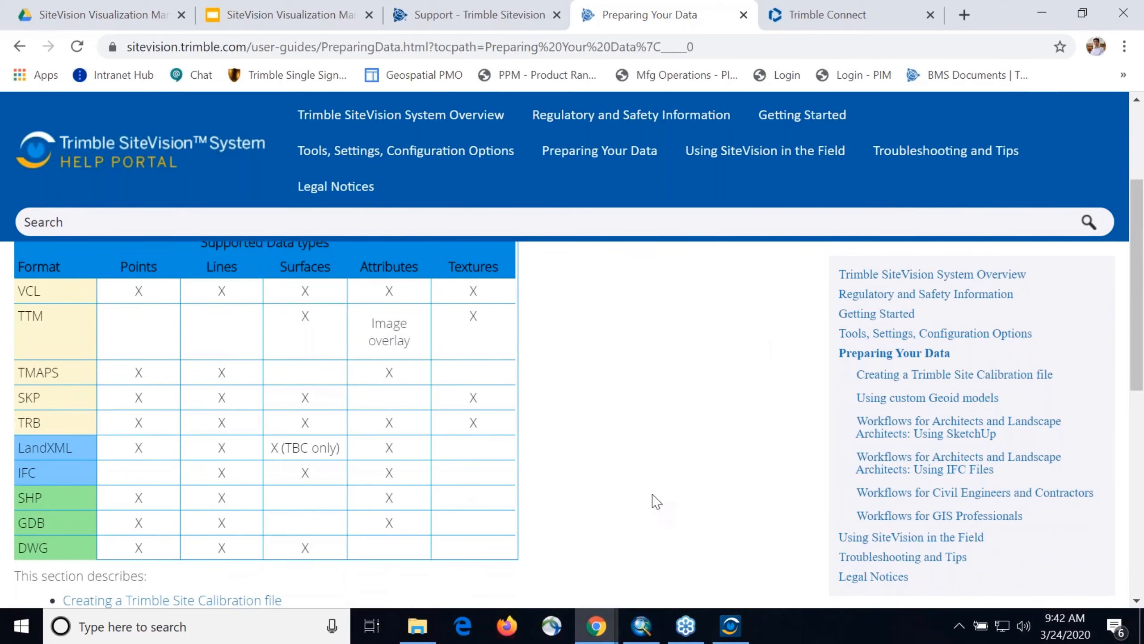
scroll(622, 453, down, 2)
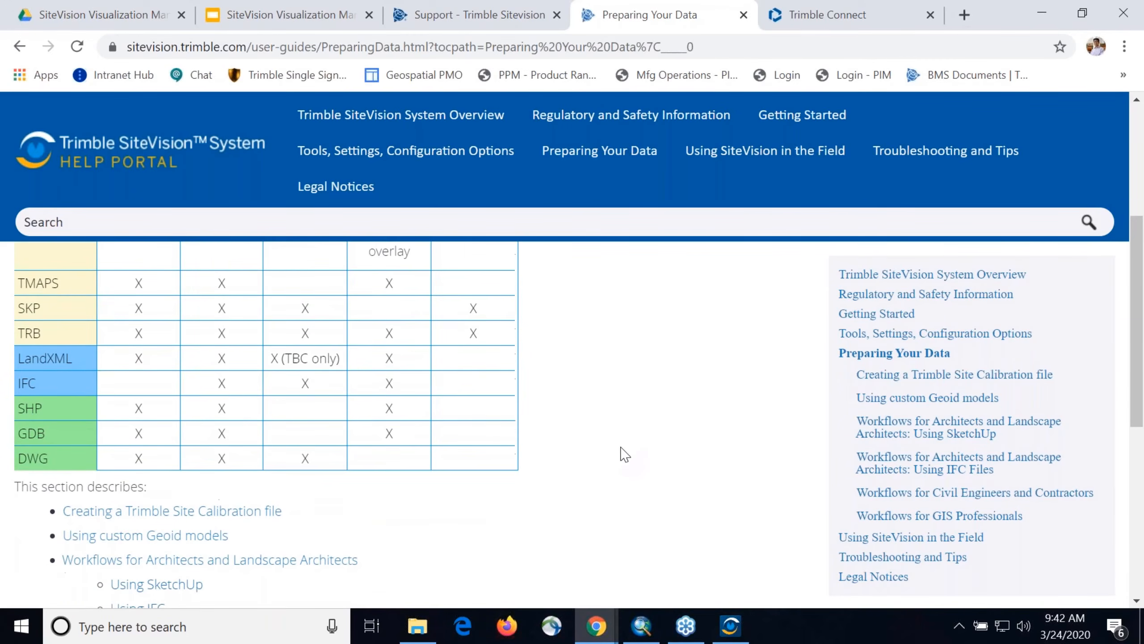
scroll(621, 457, down, 4)
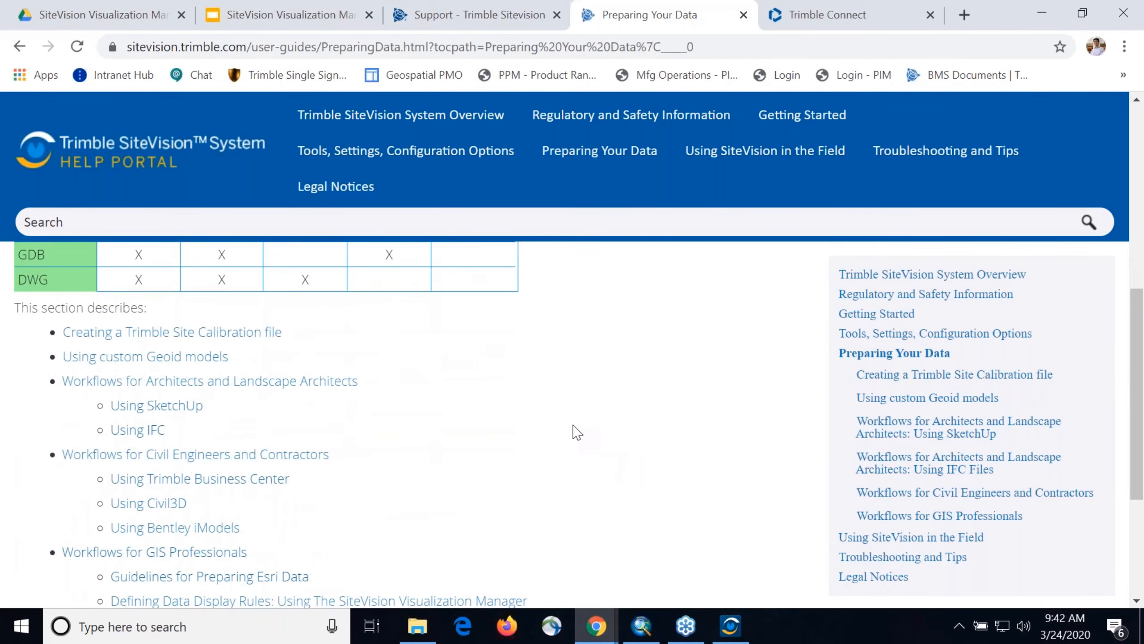
scroll(379, 400, down, 2)
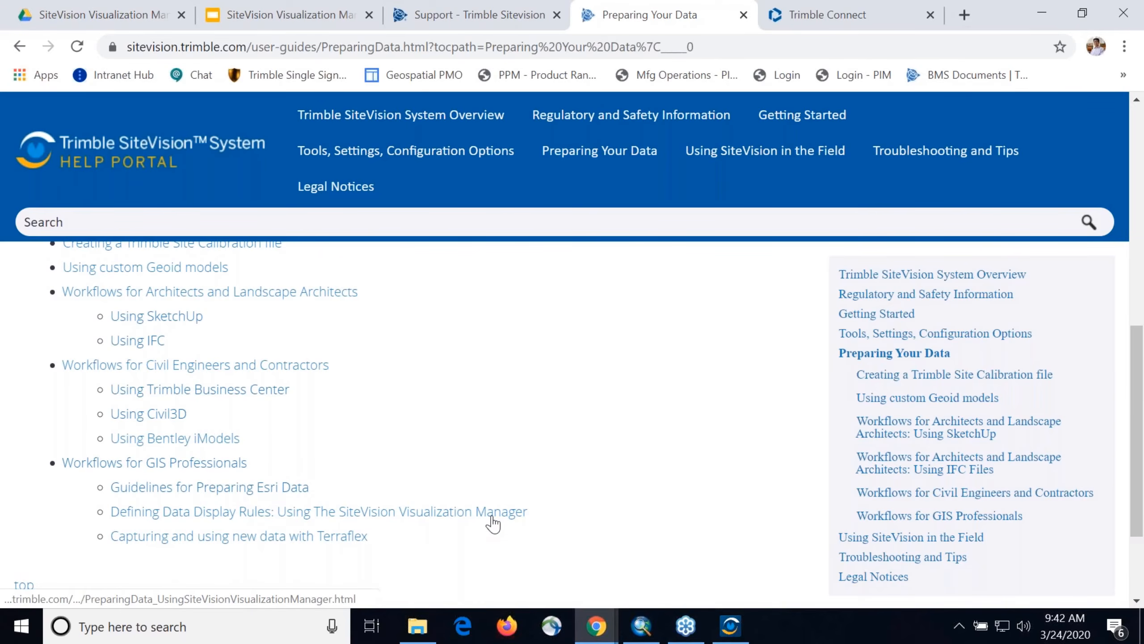
click(519, 516)
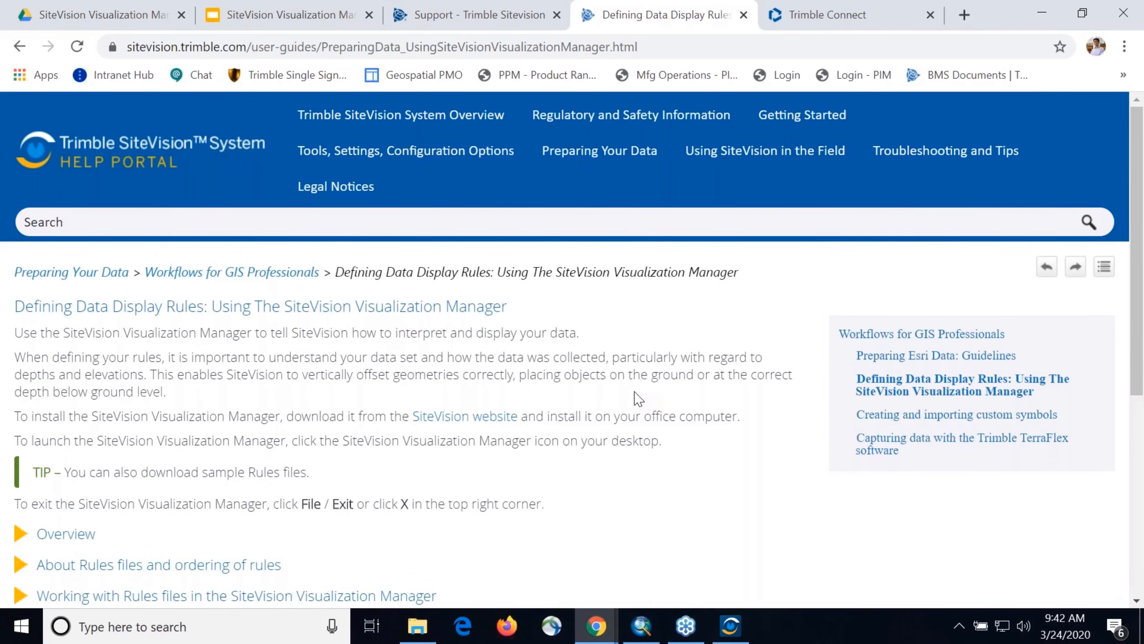
Step: Expand the help section about working with Rules files, look through it, and collapse it again
scroll(636, 397, down, 6)
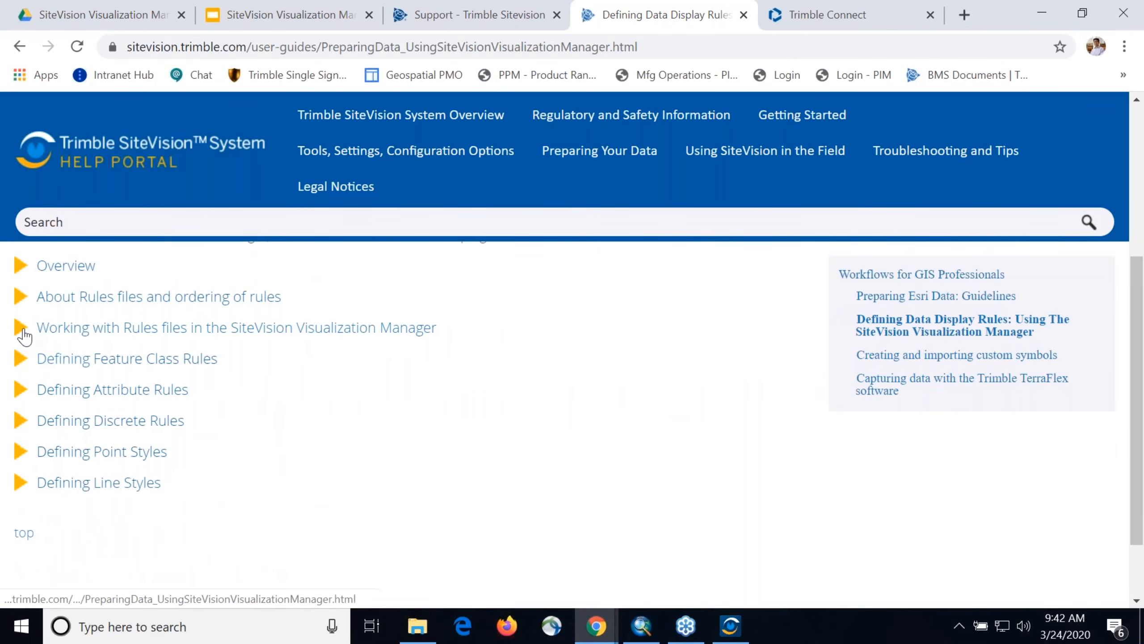
click(20, 327)
scroll(196, 379, down, 2)
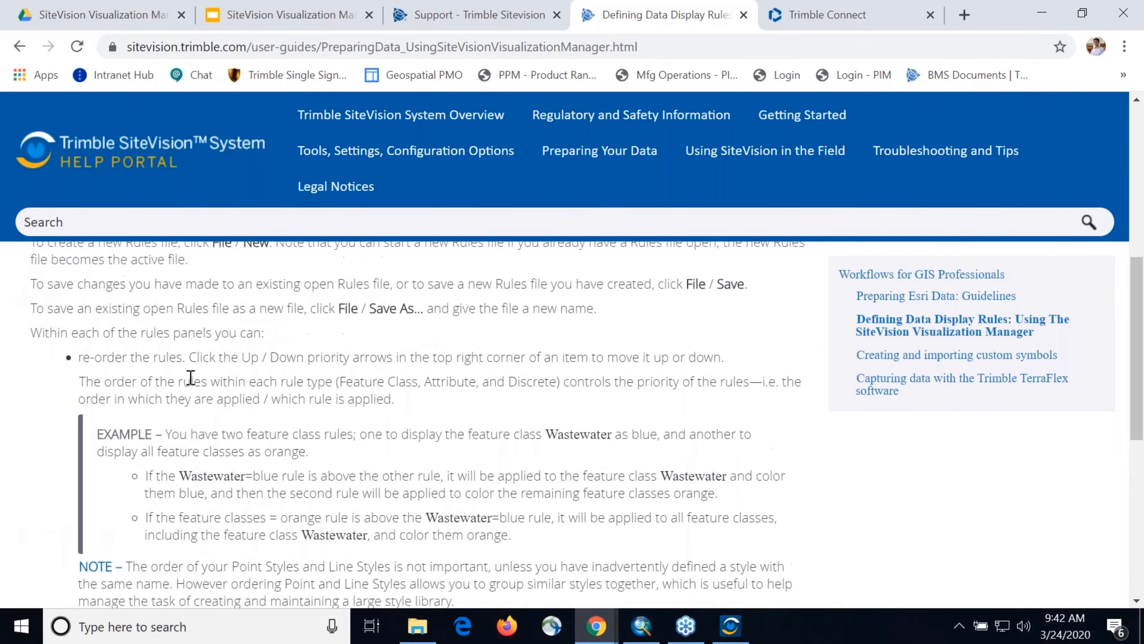
scroll(196, 379, up, 2)
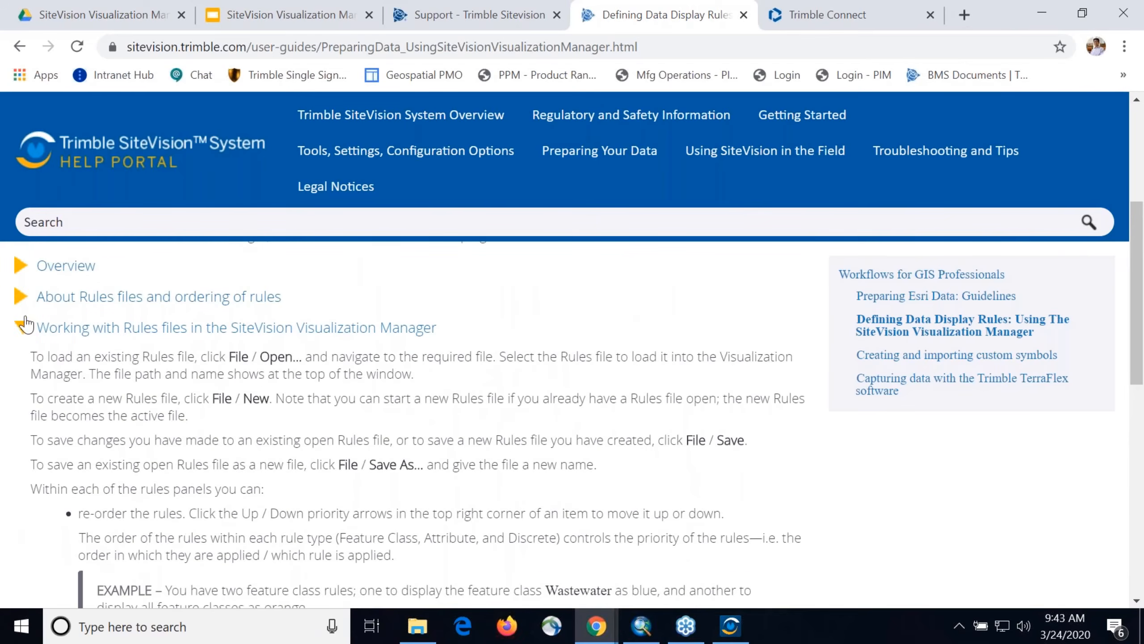
click(20, 327)
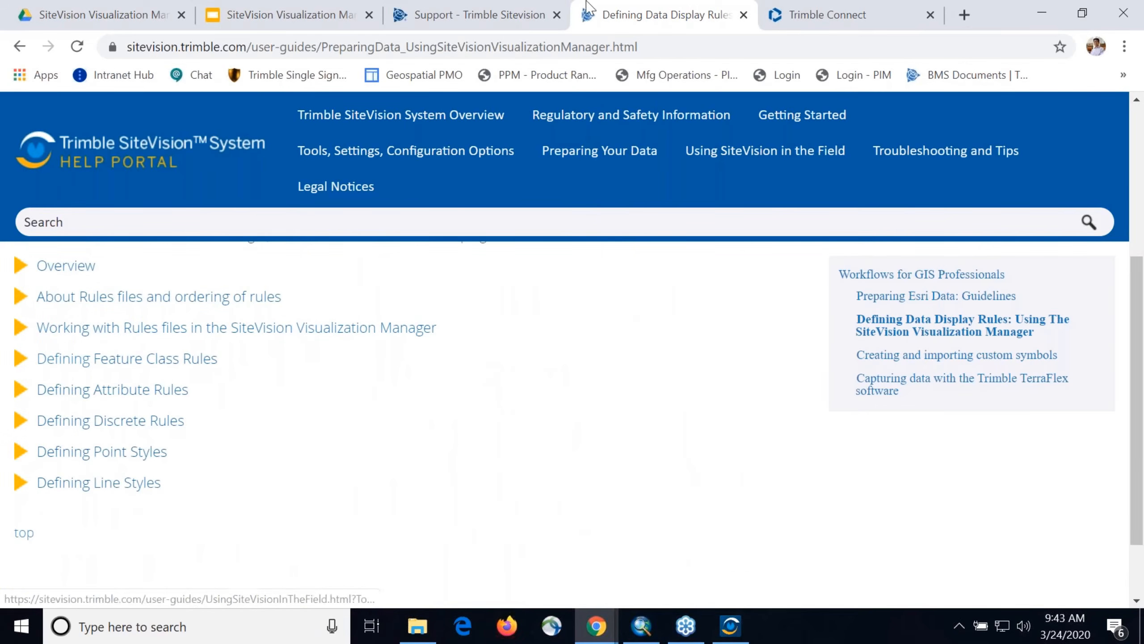
Step: Return to the webinar presentation and show the closing "Thank You! Questions?" slide
click(495, 13)
click(640, 9)
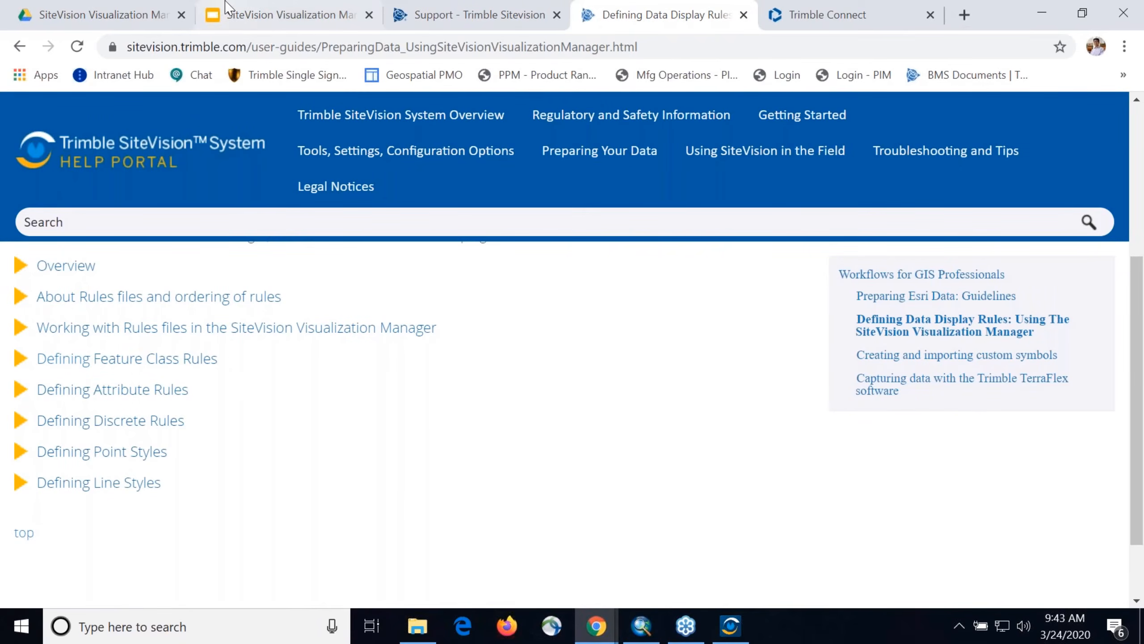
click(270, 13)
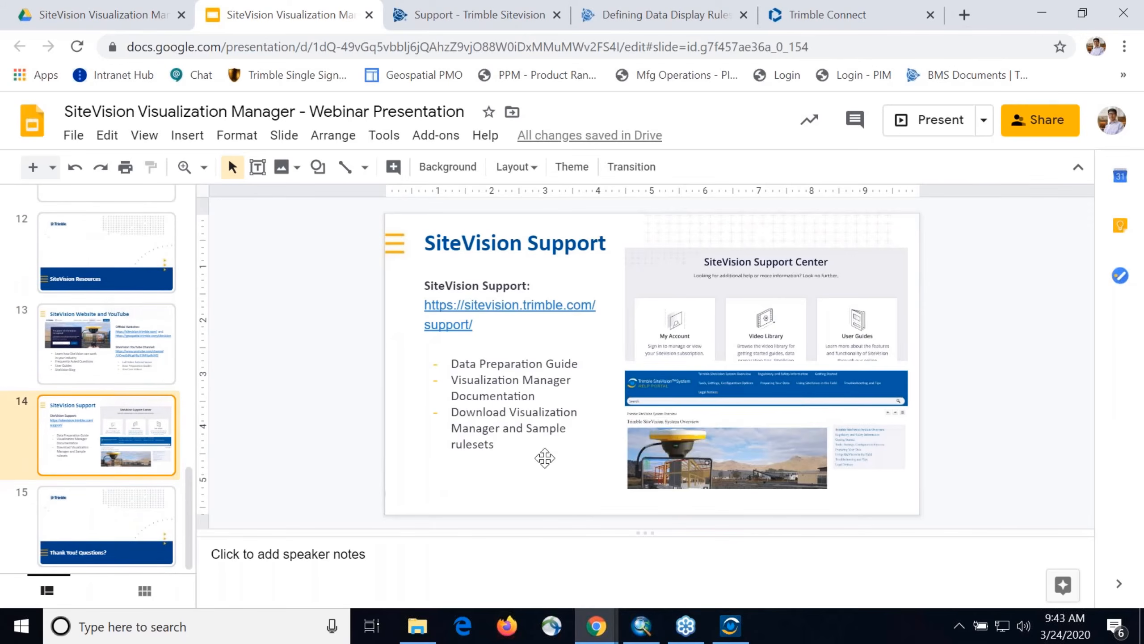
click(147, 512)
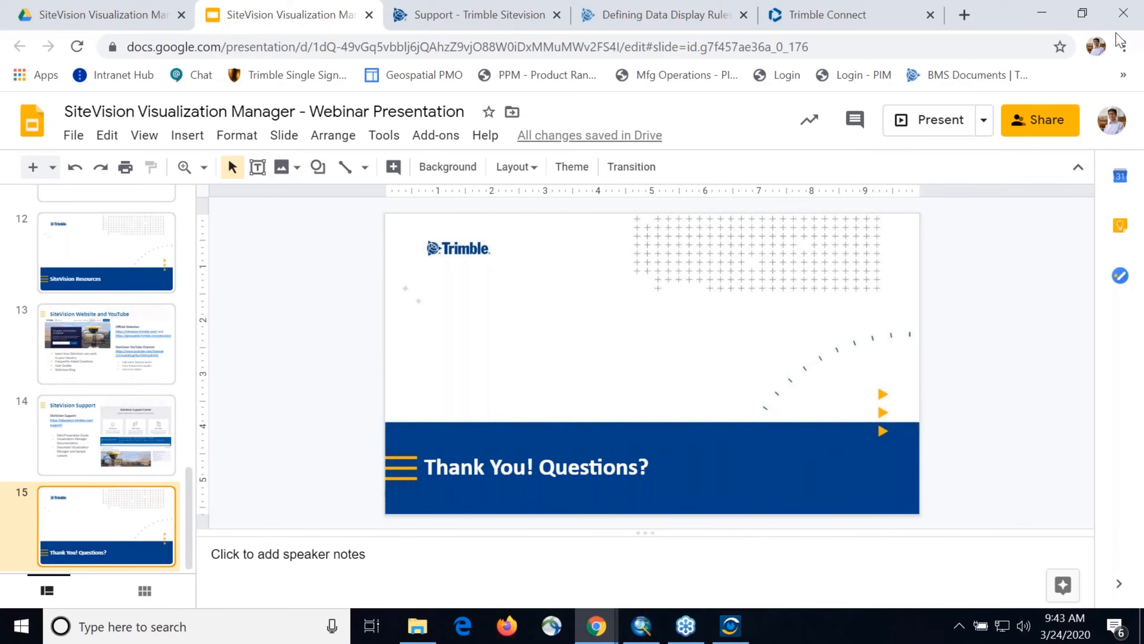
click(1126, 22)
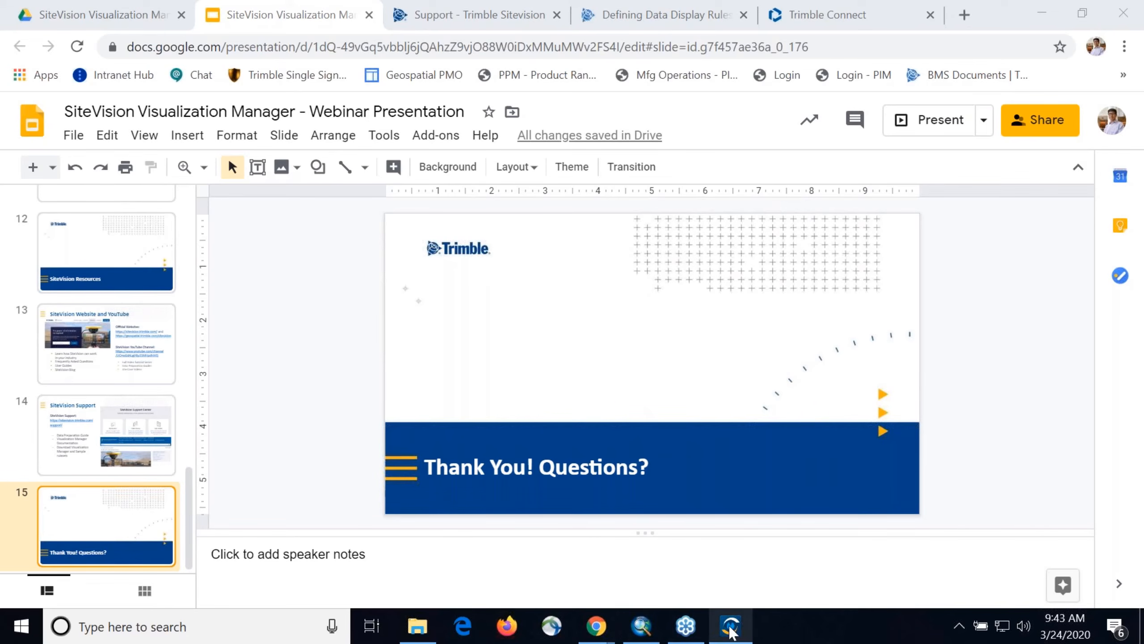
Step: Bring ArcMap up behind SiteVision Visualization Manager, with the ruleset's feature class rules in front
mouse_move(721, 640)
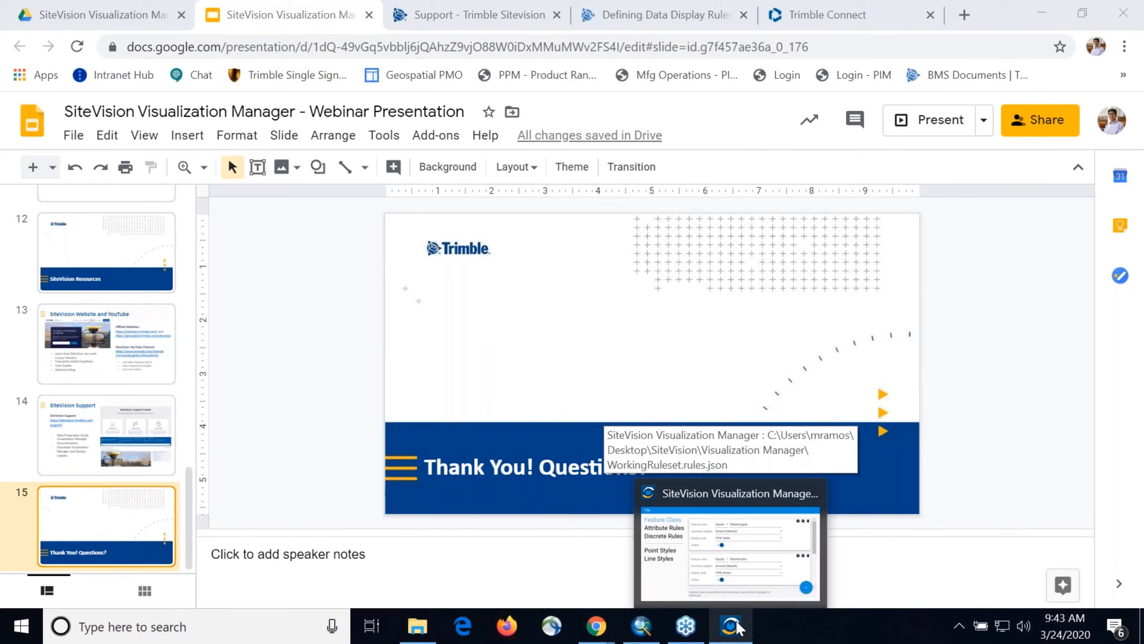
click(737, 633)
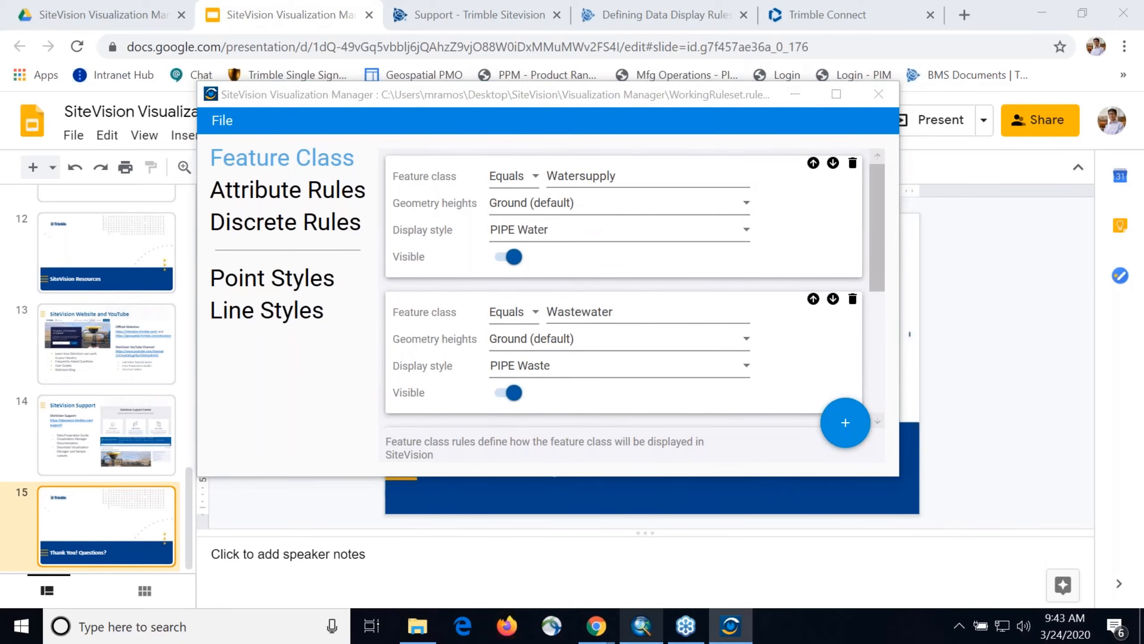
click(641, 627)
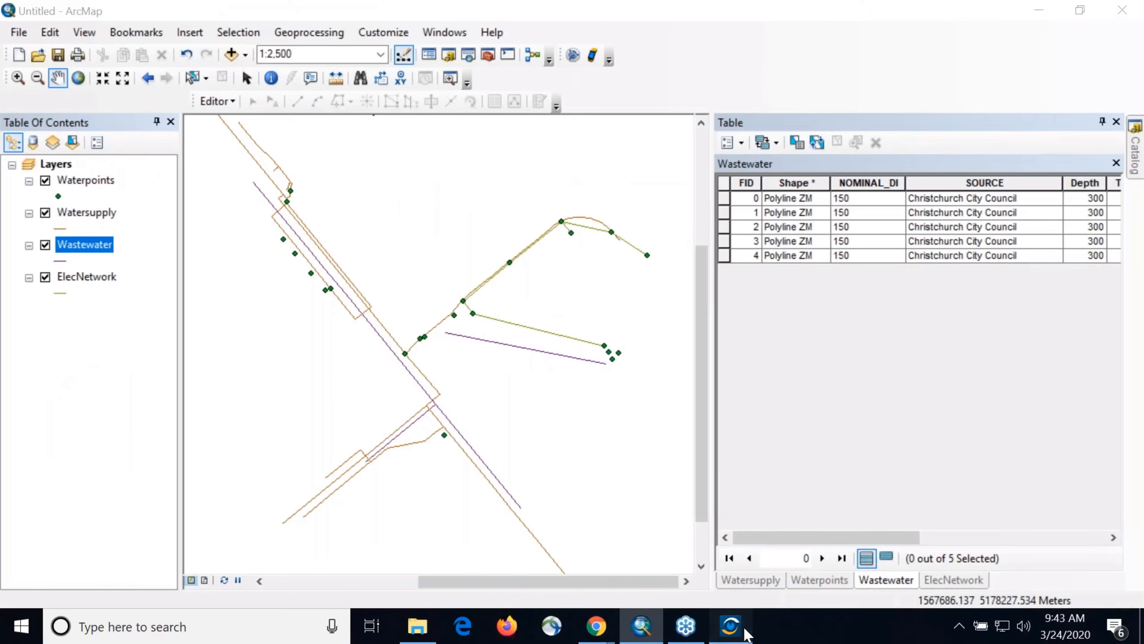
click(731, 626)
click(634, 177)
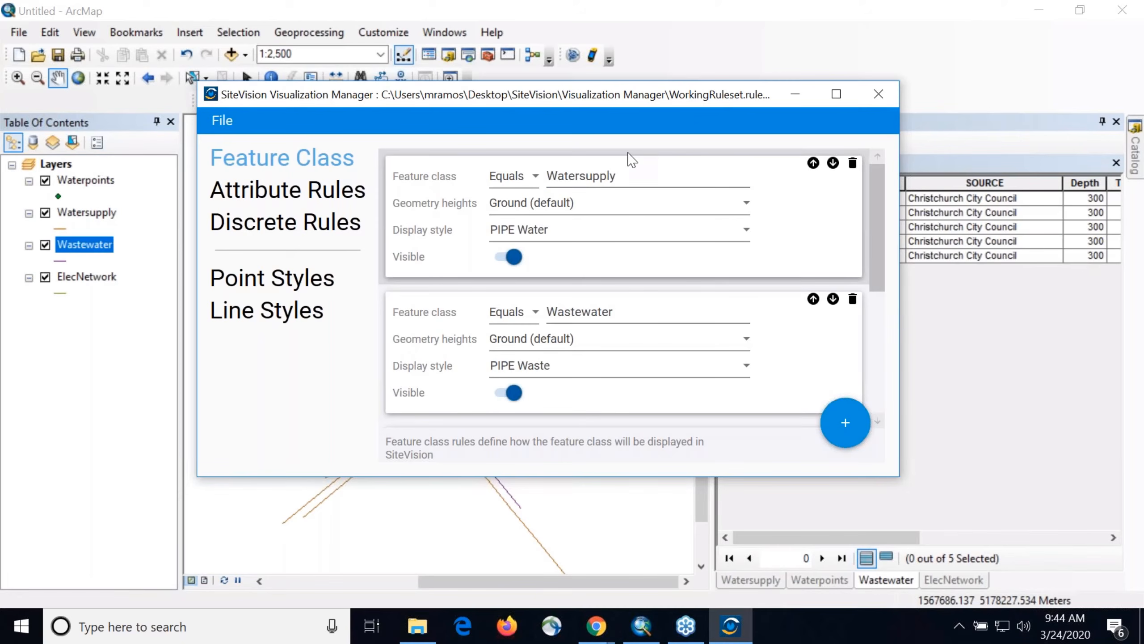
Step: Review the geometry height options of the Watersupply rule without changing them, and look over the feature class rules below it
click(576, 204)
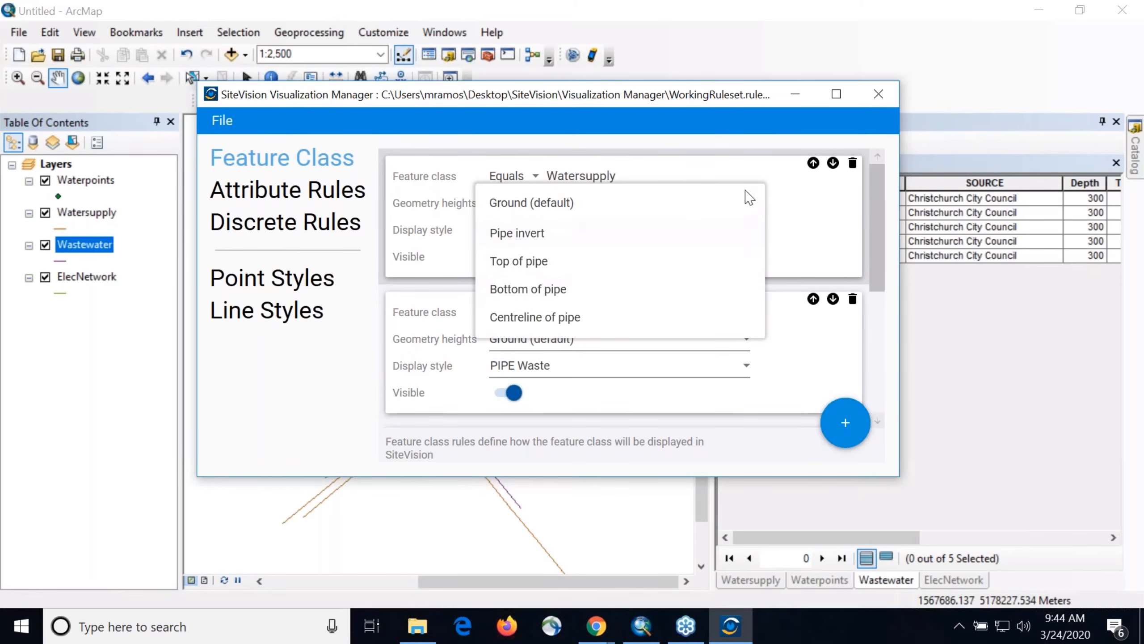
click(795, 226)
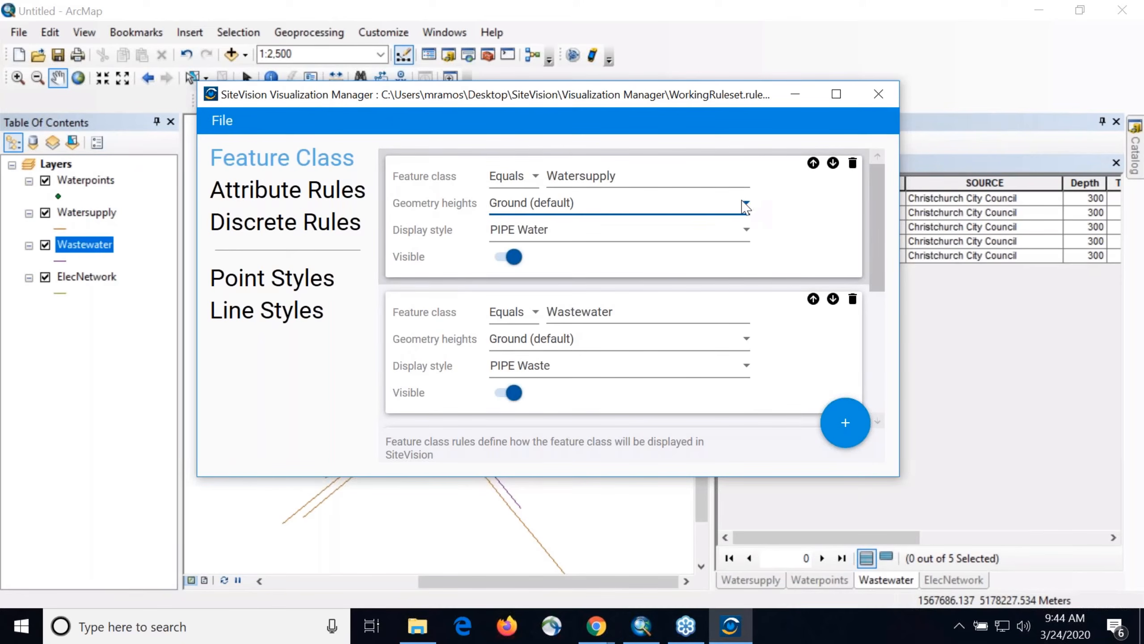
click(721, 213)
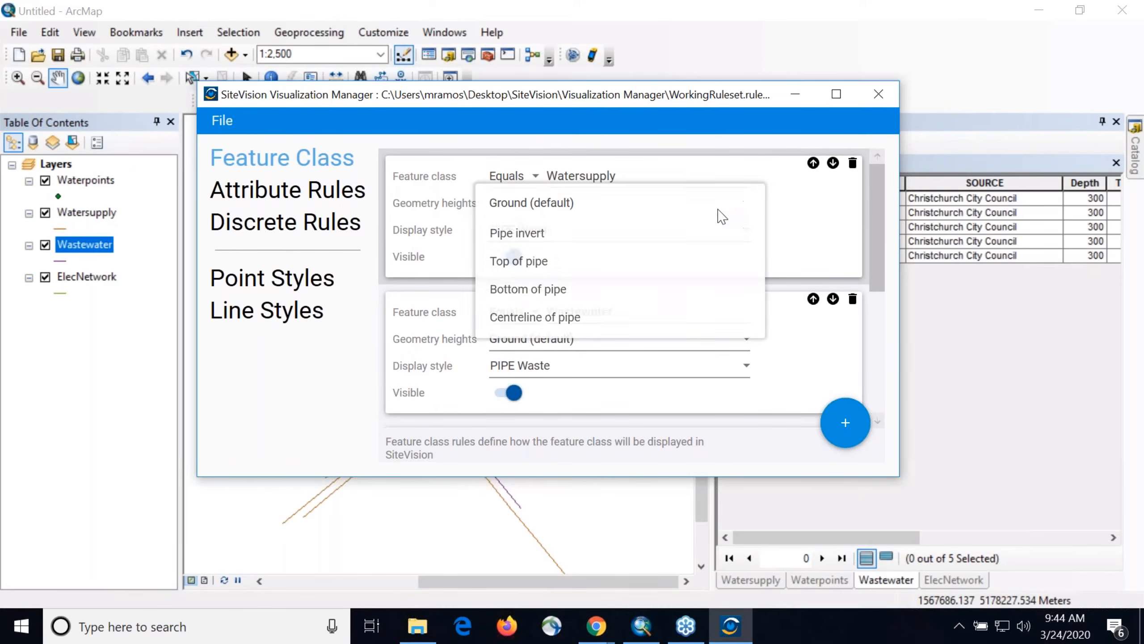
click(780, 254)
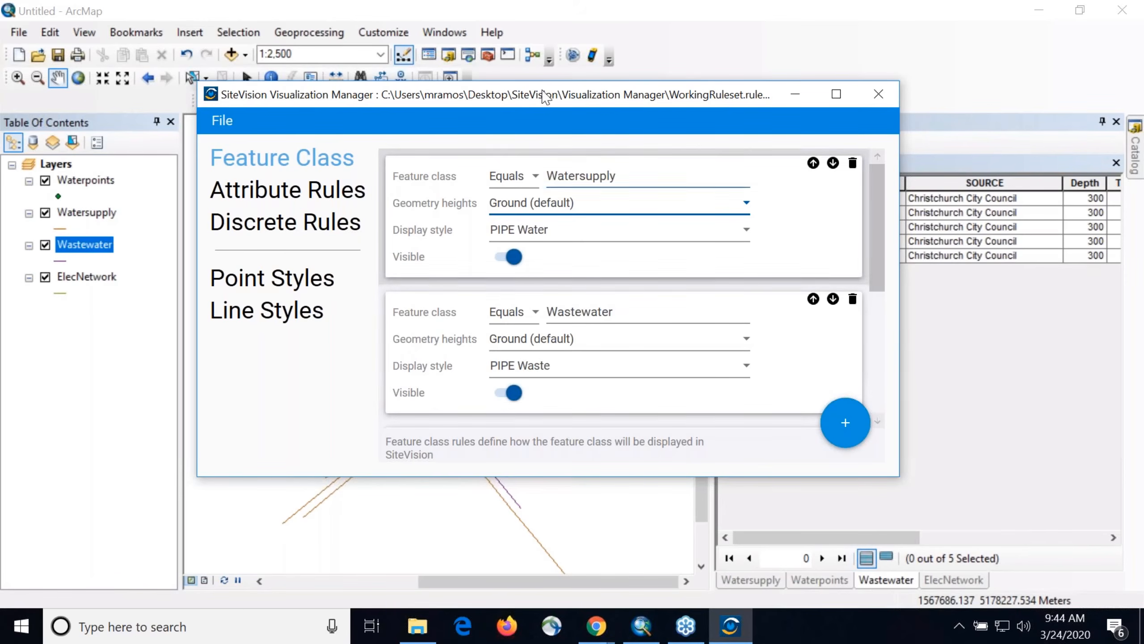
drag(584, 105, 535, 136)
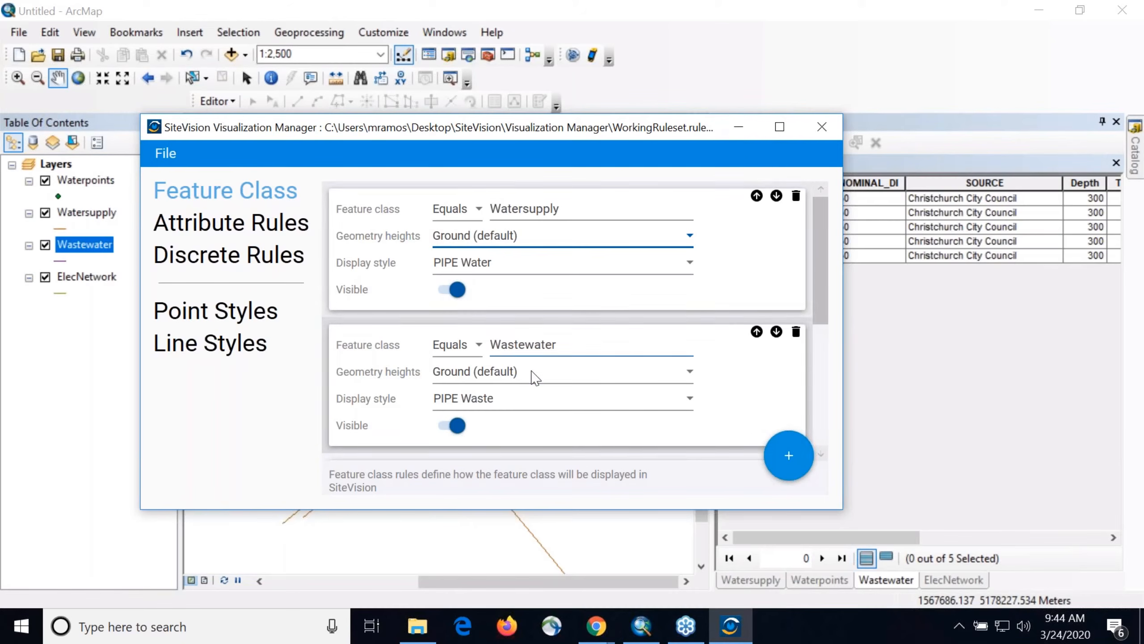
scroll(536, 376, down, 1)
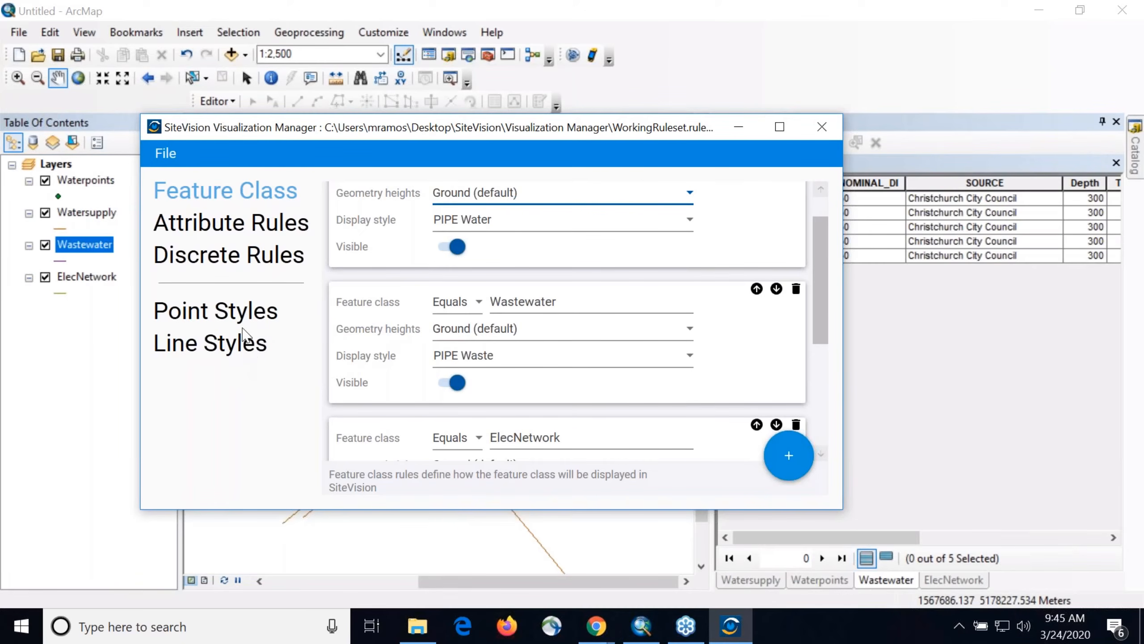
Step: Show the point styles and view the symbol files available for the Hydrant style, keeping FireHydrant.skp
click(203, 318)
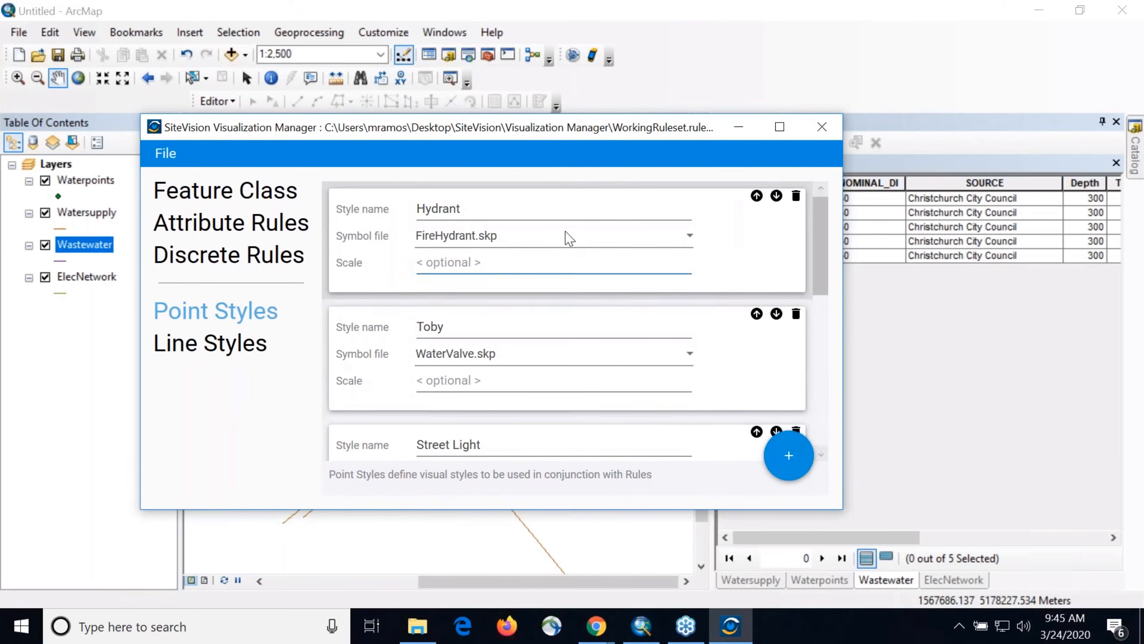
click(608, 246)
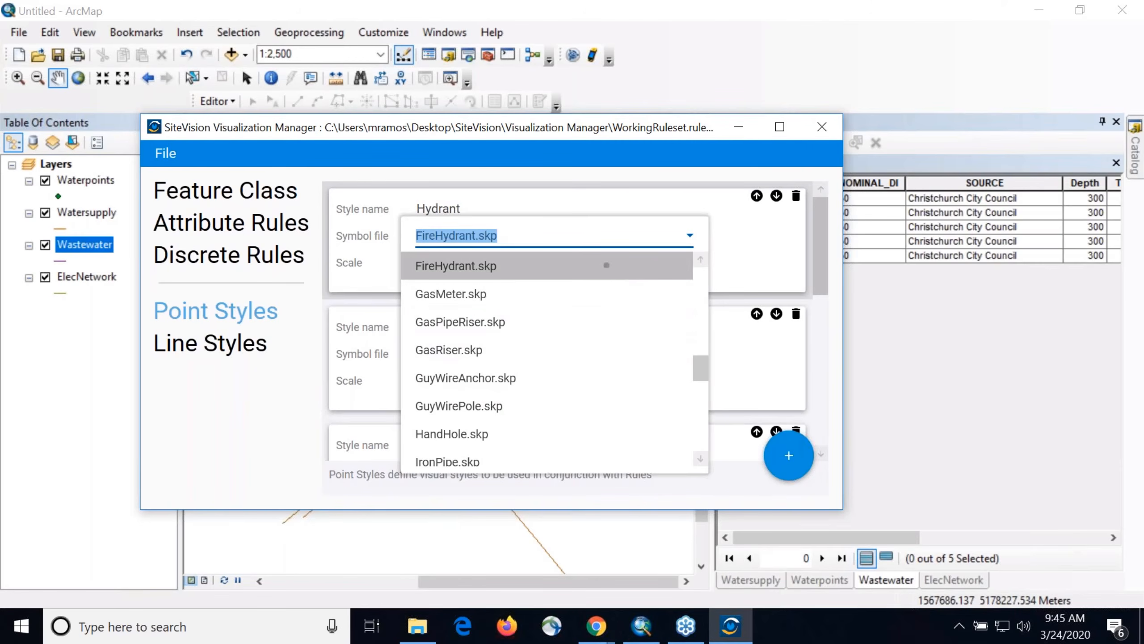
click(607, 265)
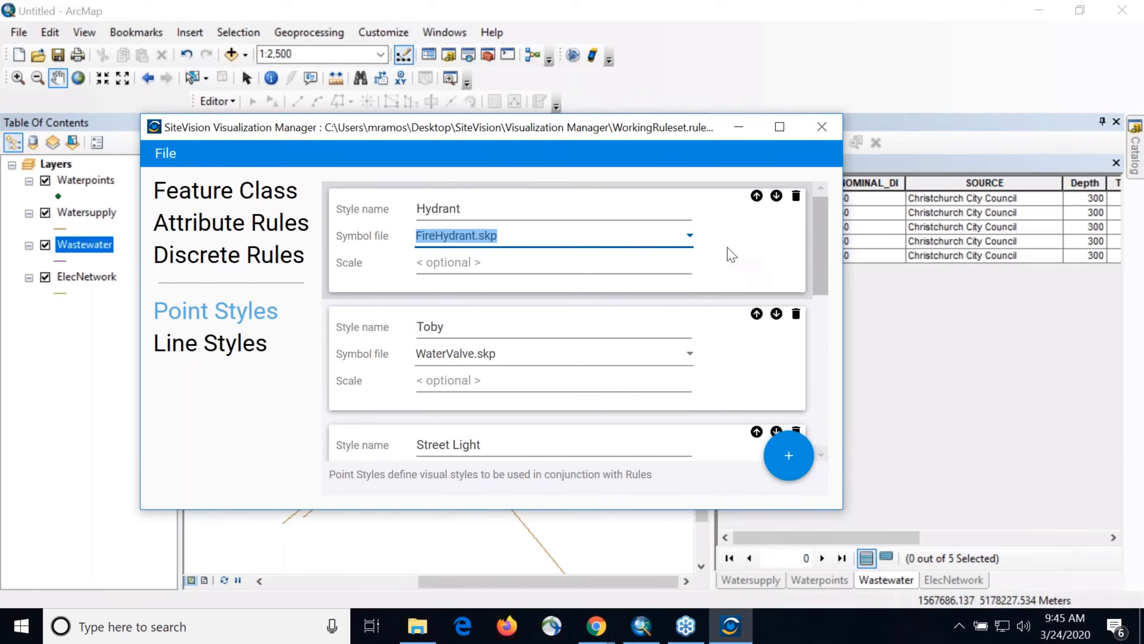
click(765, 268)
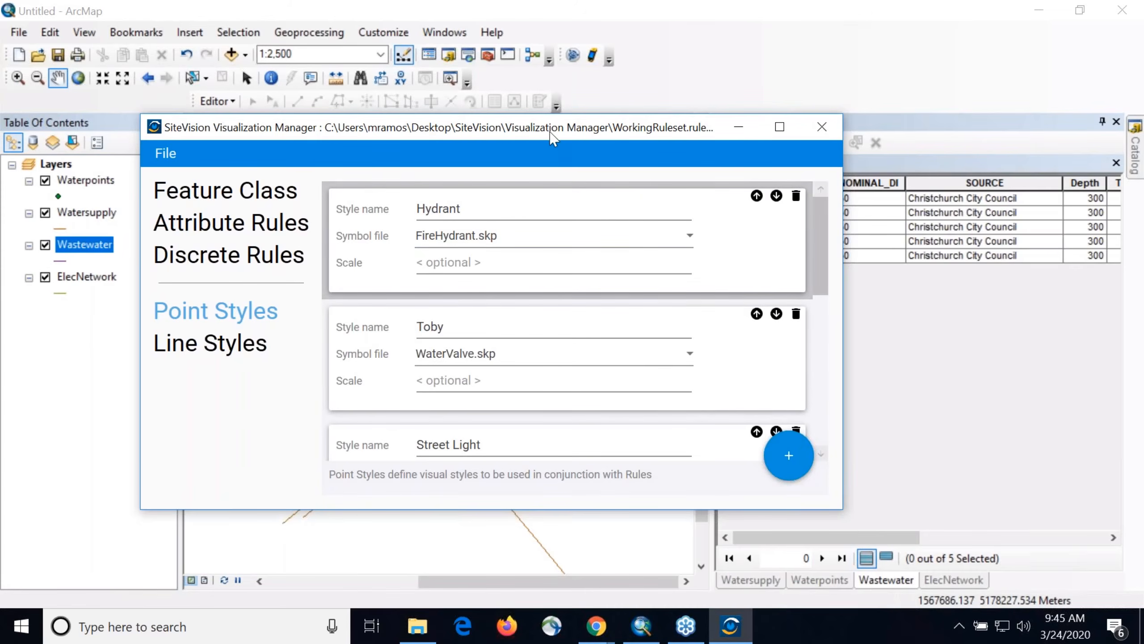
Step: Reposition the Visualization Manager window, select the Waterpoints layer in ArcMap, and return to the point styles in Visualization Manager
drag(559, 139, 597, 131)
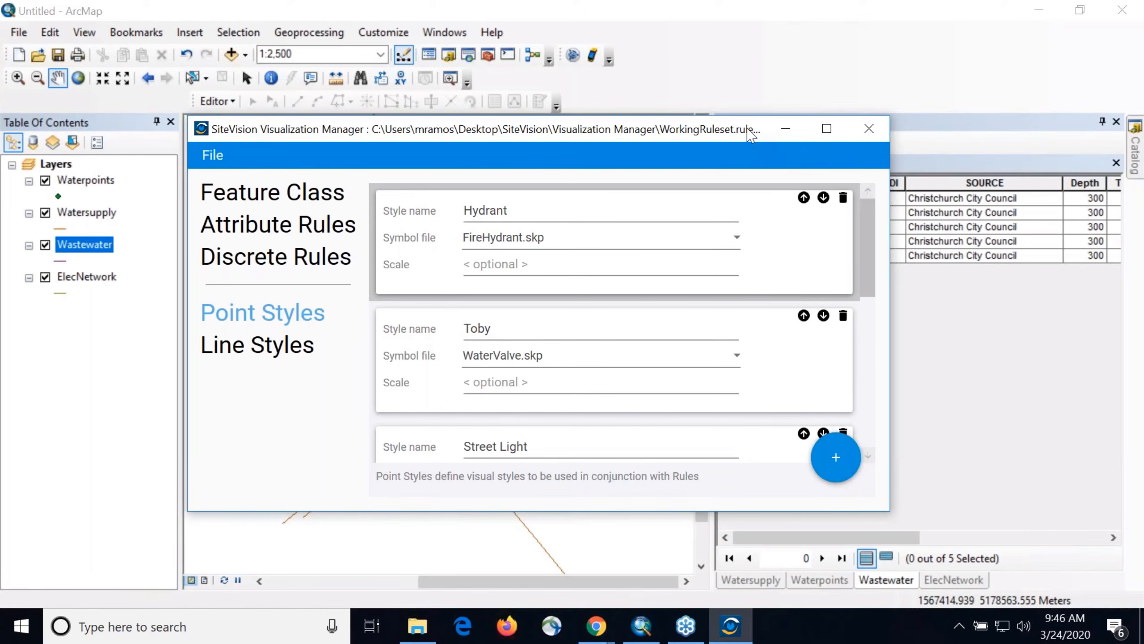
drag(750, 134, 726, 132)
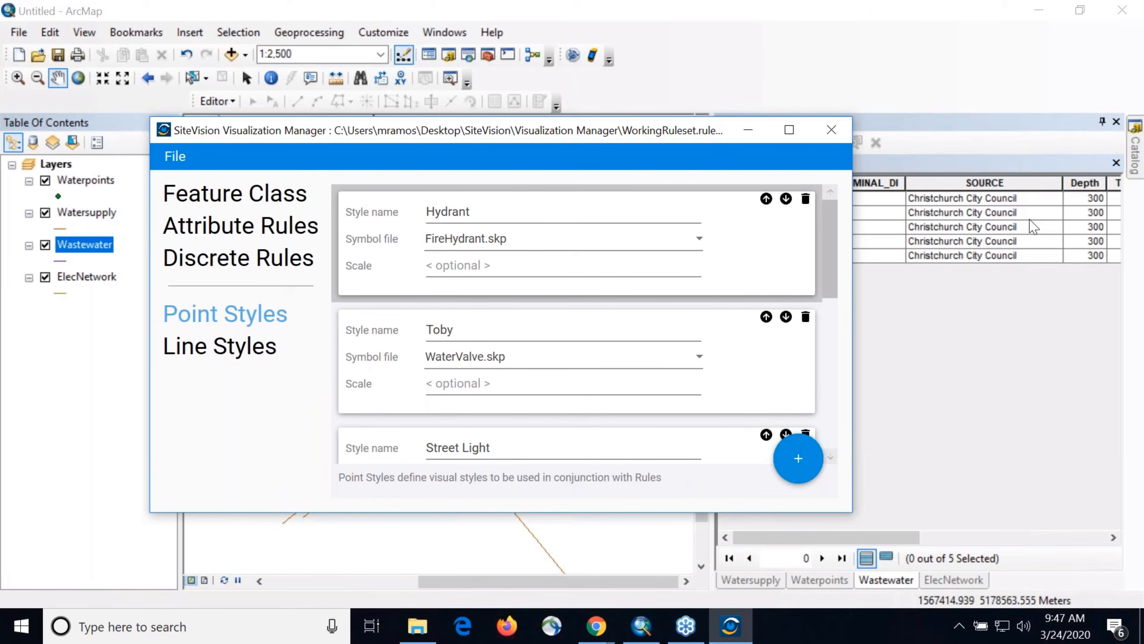
mouse_move(443, 140)
mouse_down()
mouse_move(521, 137)
mouse_move(471, 160)
mouse_move(426, 151)
mouse_move(441, 150)
mouse_up()
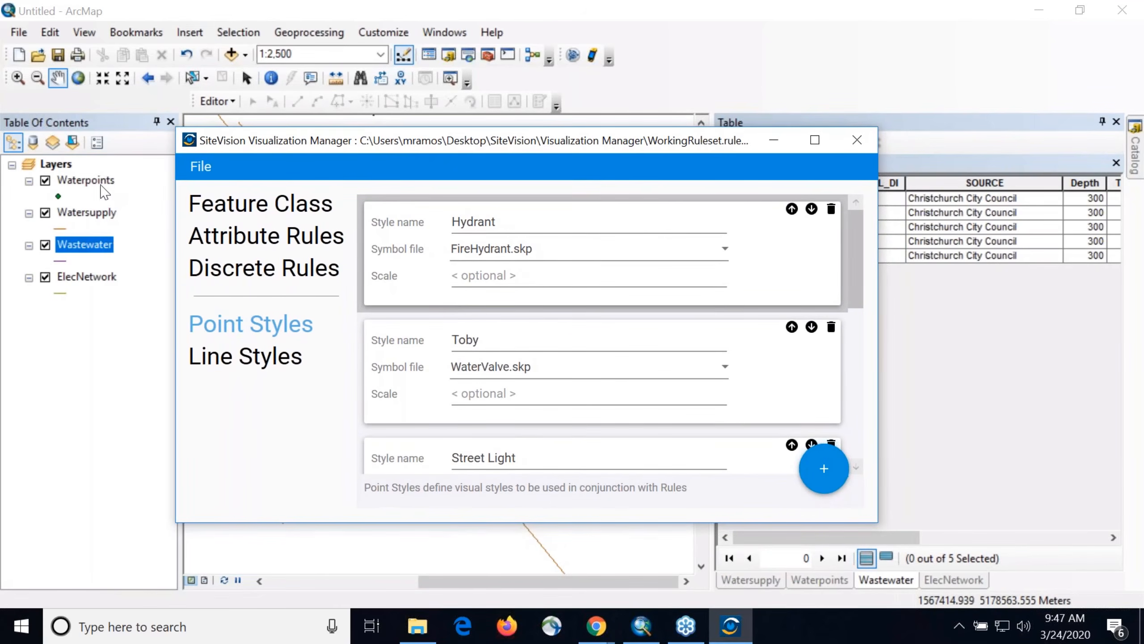
click(97, 184)
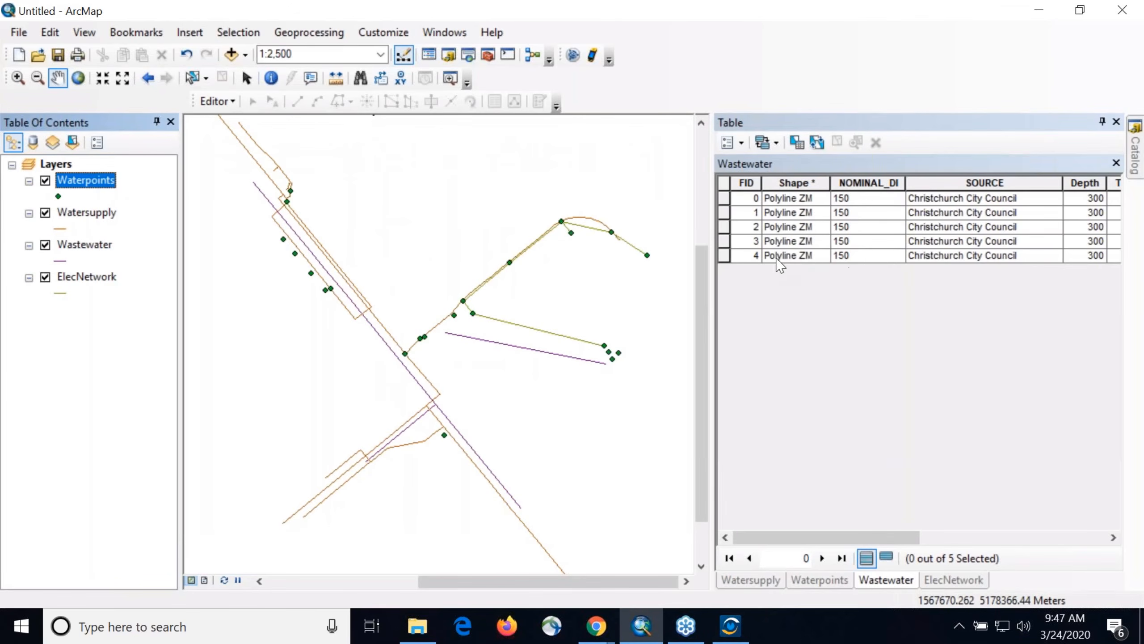
click(730, 626)
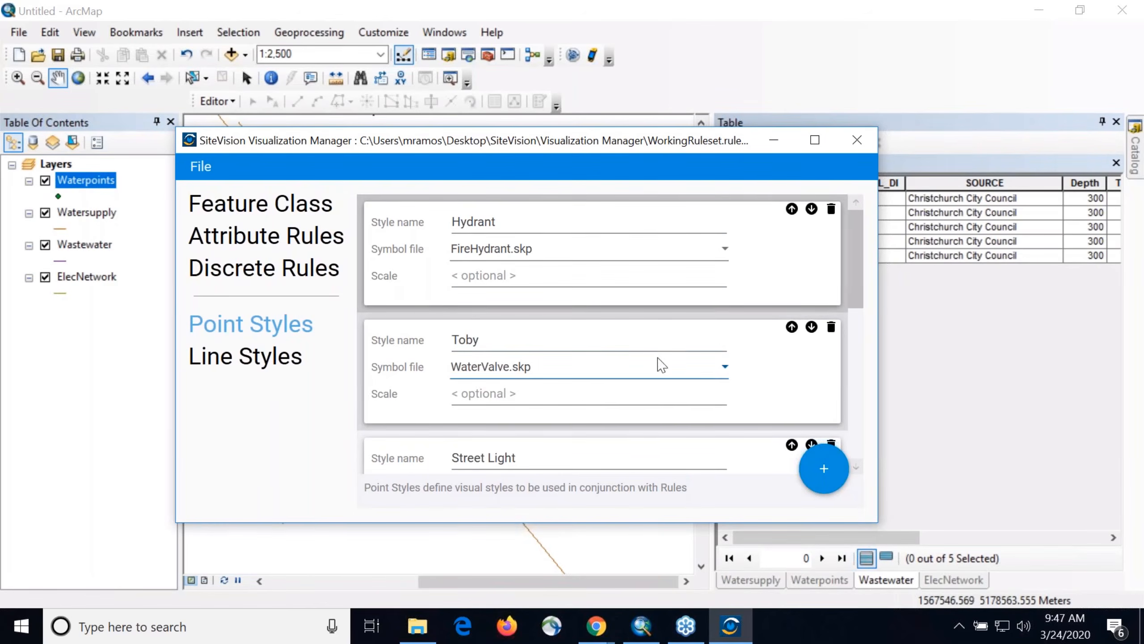
Step: Look over the remaining point styles down to Stormwater Grate and reposition the Visualization Manager window
scroll(592, 414, down, 2)
scroll(647, 492, down, 6)
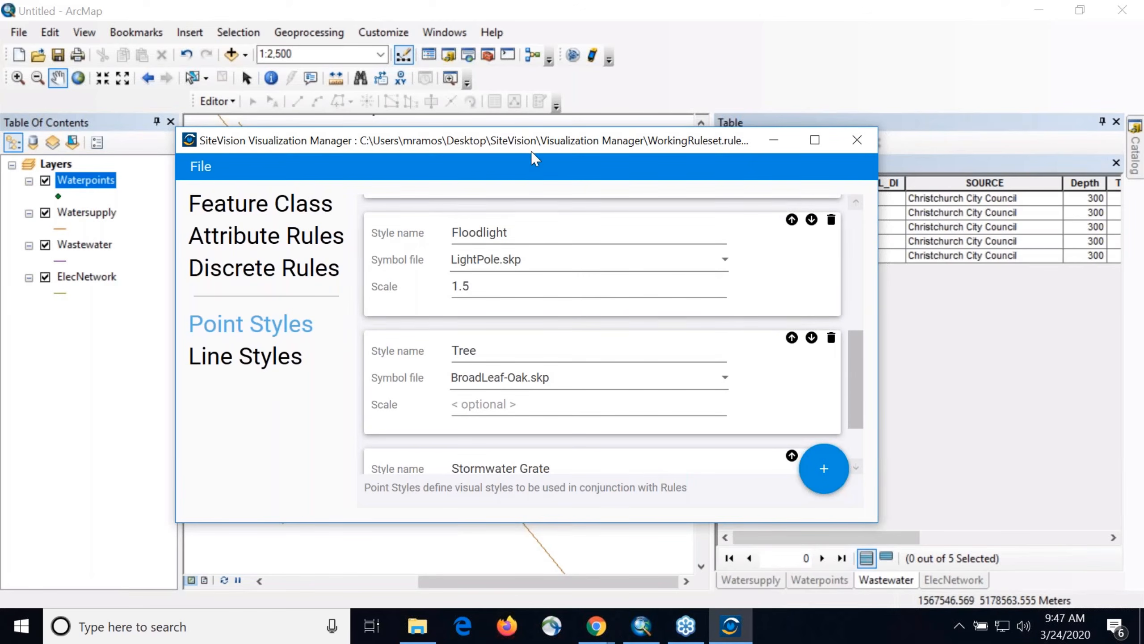
mouse_move(550, 150)
mouse_down()
mouse_move(581, 159)
mouse_move(551, 143)
mouse_move(553, 152)
mouse_up()
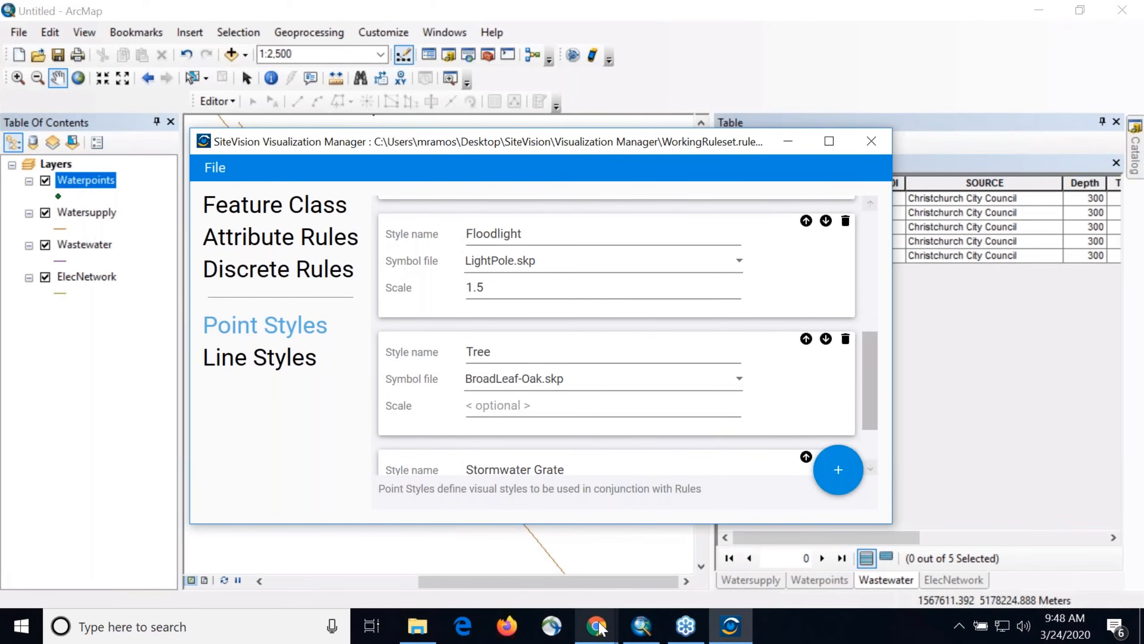
mouse_move(600, 627)
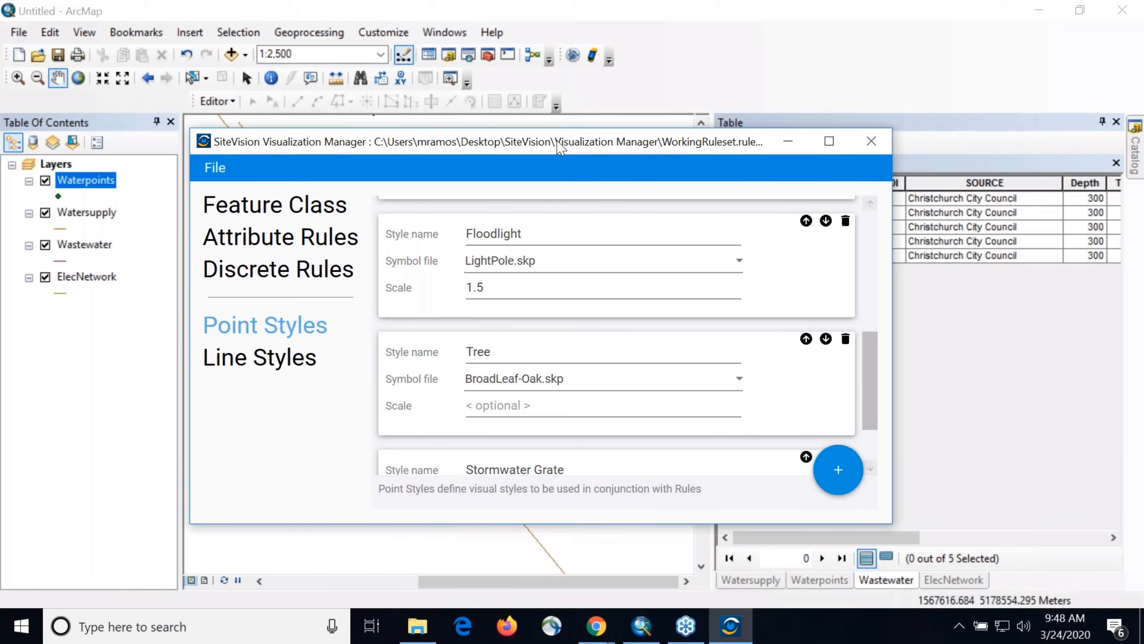
drag(560, 150, 567, 141)
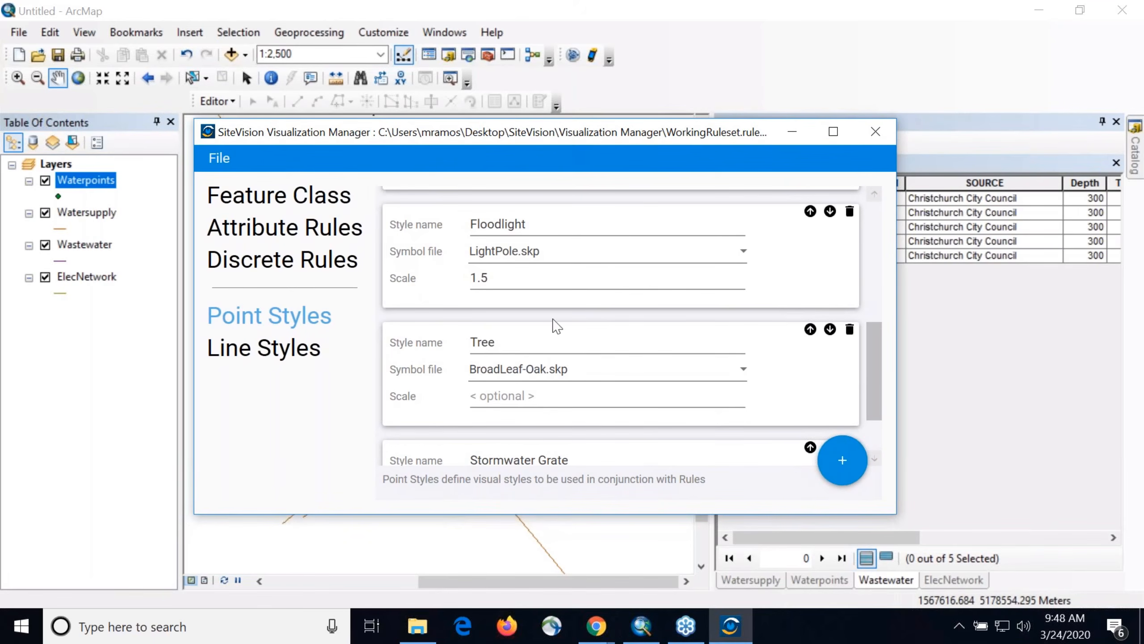
Step: Switch to Trimble Connect in Chrome and move its tab ahead of the two SiteVision support tabs
mouse_move(432, 635)
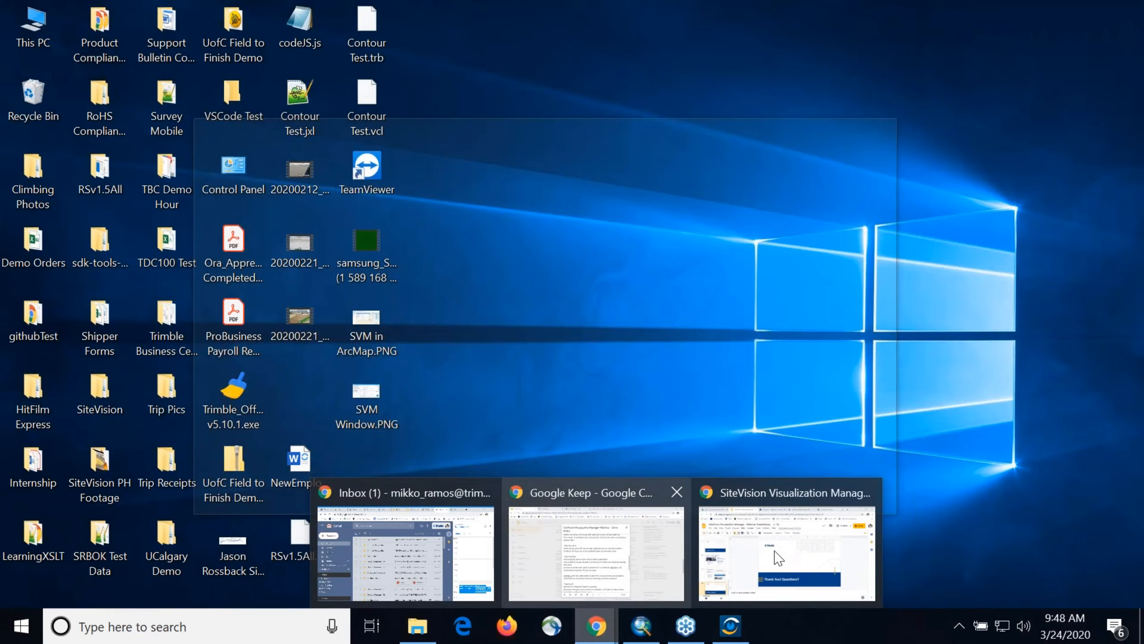
click(776, 555)
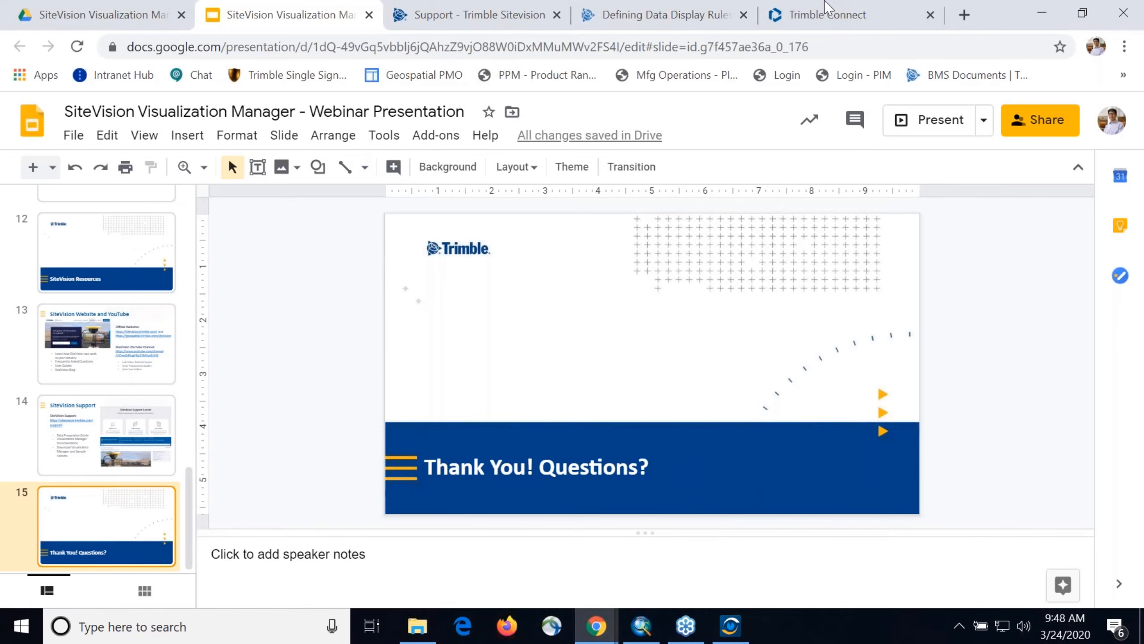
drag(830, 12, 446, 10)
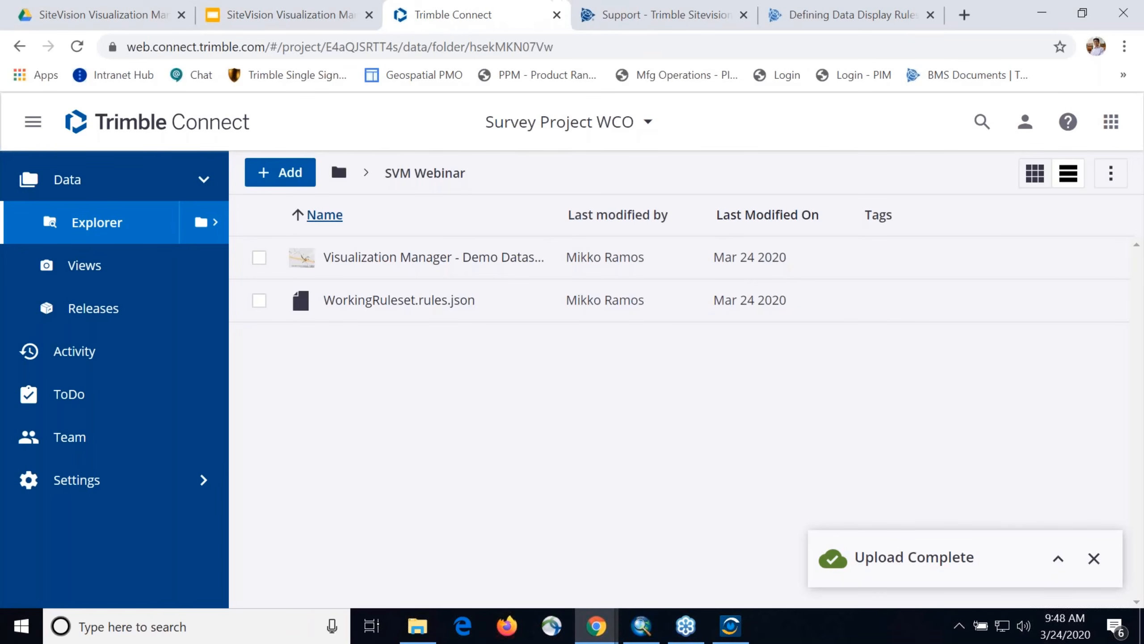
Step: Select the Visualization Manager demo dataset in the SVM Webinar folder and examine its preview and file details
click(555, 270)
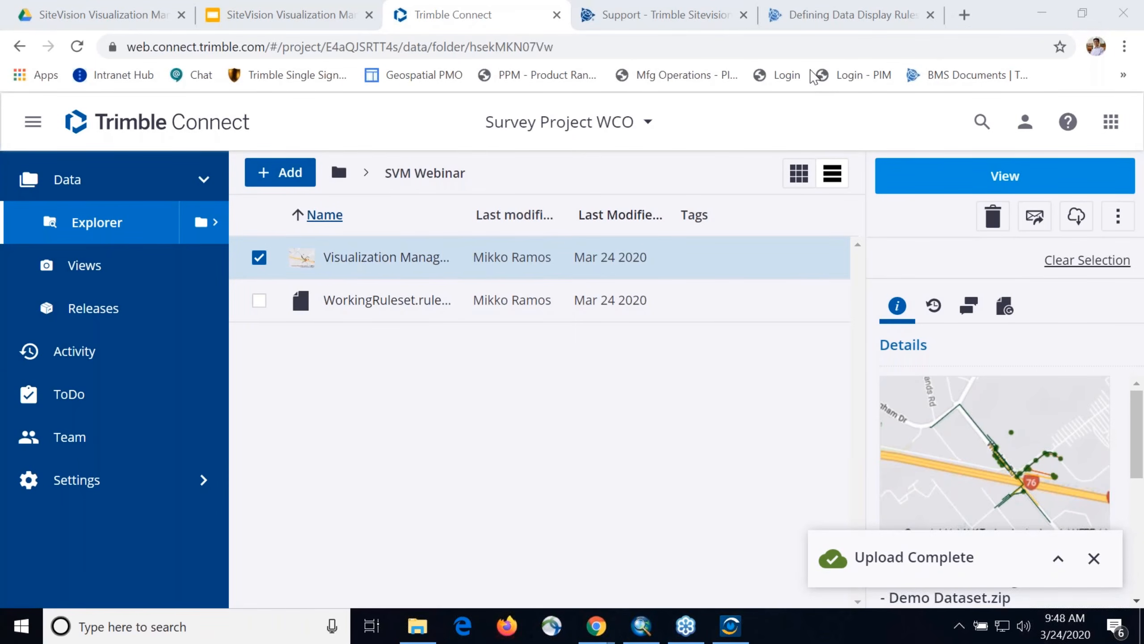
scroll(1009, 465, down, 5)
scroll(1010, 465, up, 3)
scroll(1009, 466, down, 1)
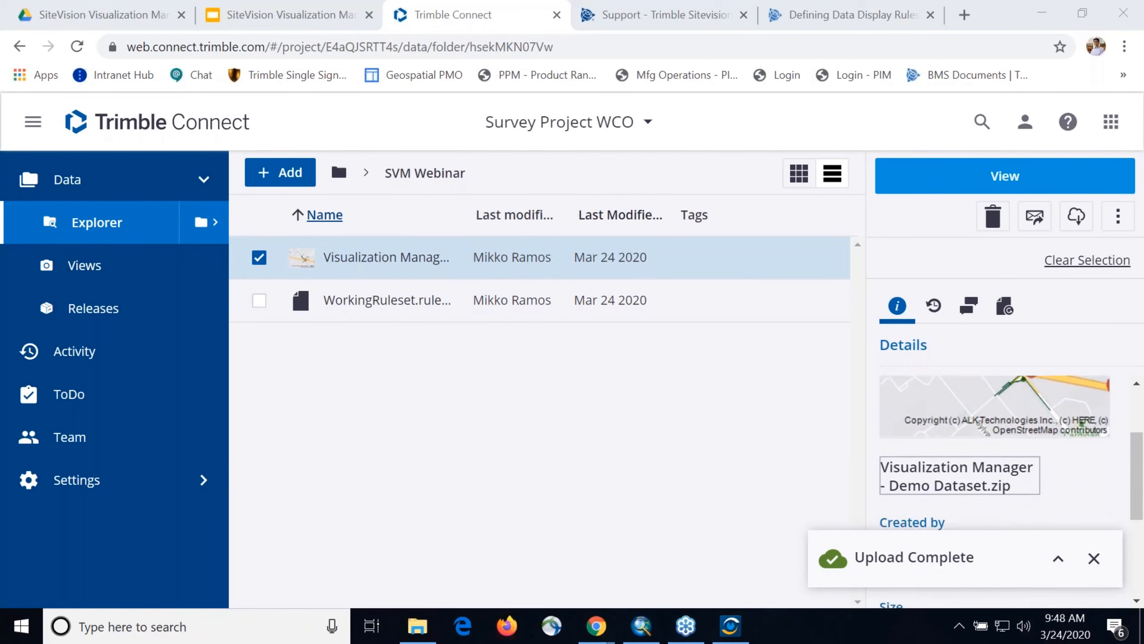
scroll(1017, 429, down, 1)
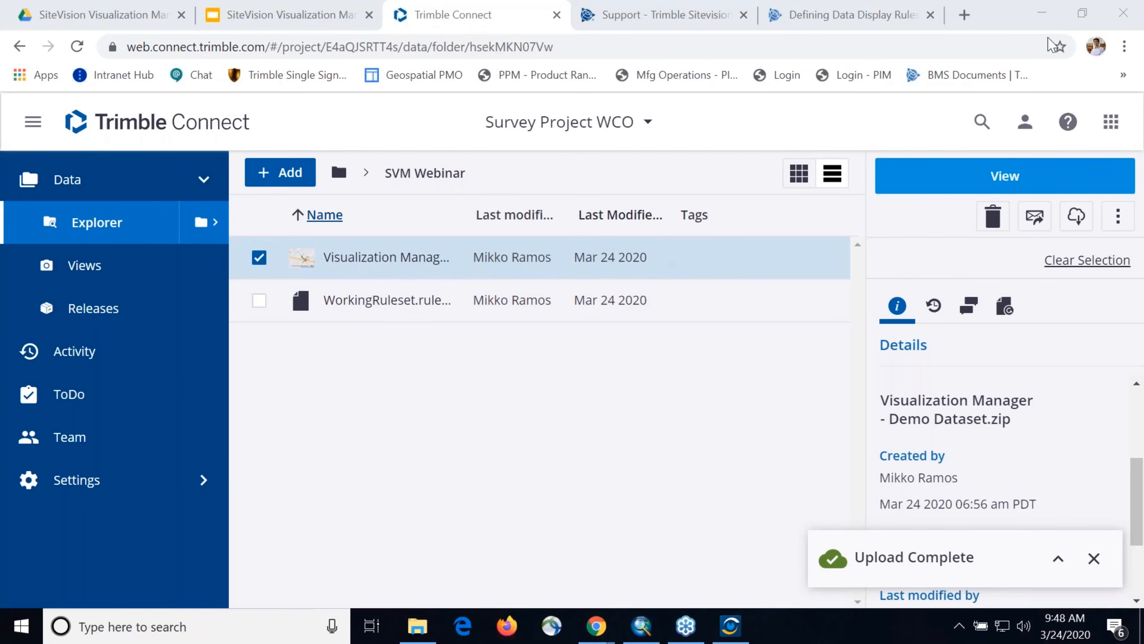
scroll(1040, 414, up, 2)
scroll(1023, 448, down, 1)
scroll(1011, 444, up, 1)
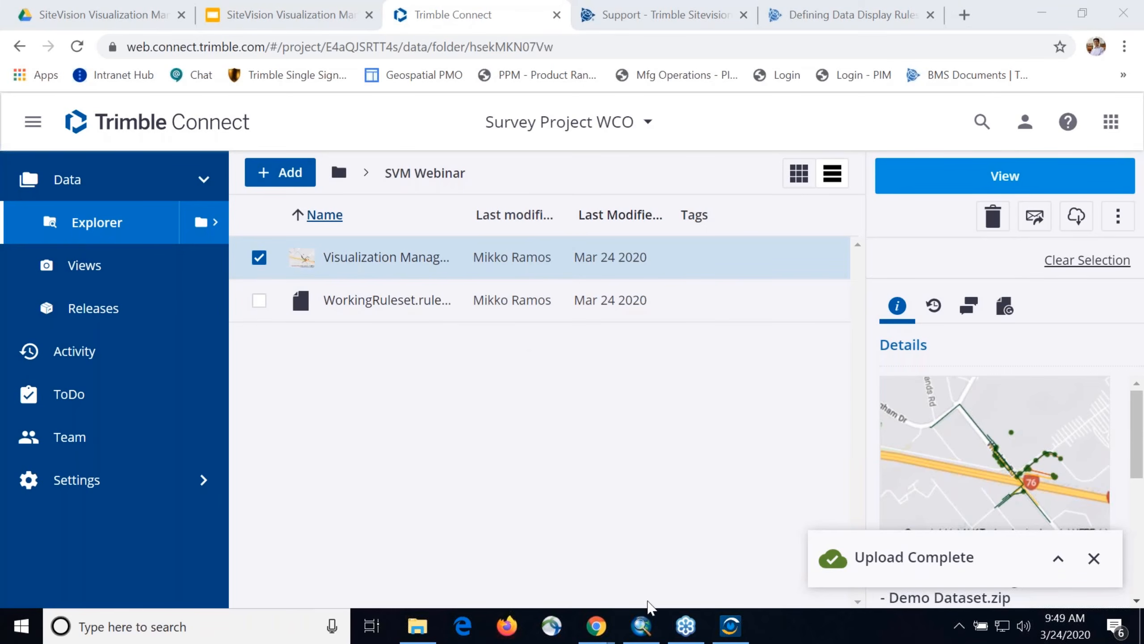
Step: Highlight the SVM Webinar folder name above the file list, then clear the highlight
mouse_move(642, 641)
drag(473, 178, 389, 160)
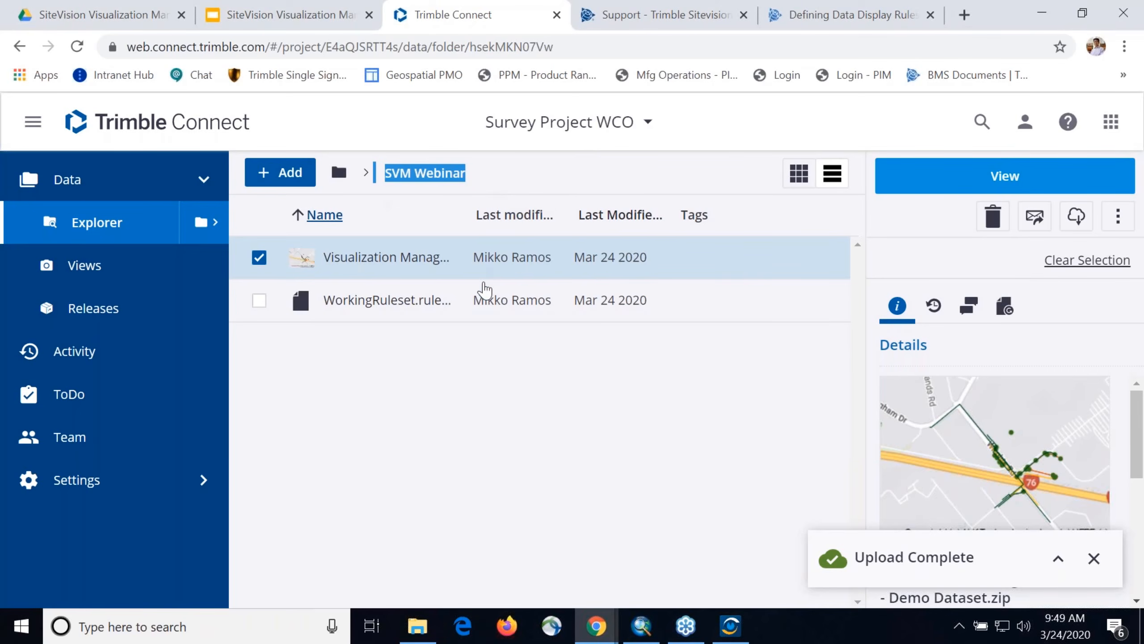
click(551, 396)
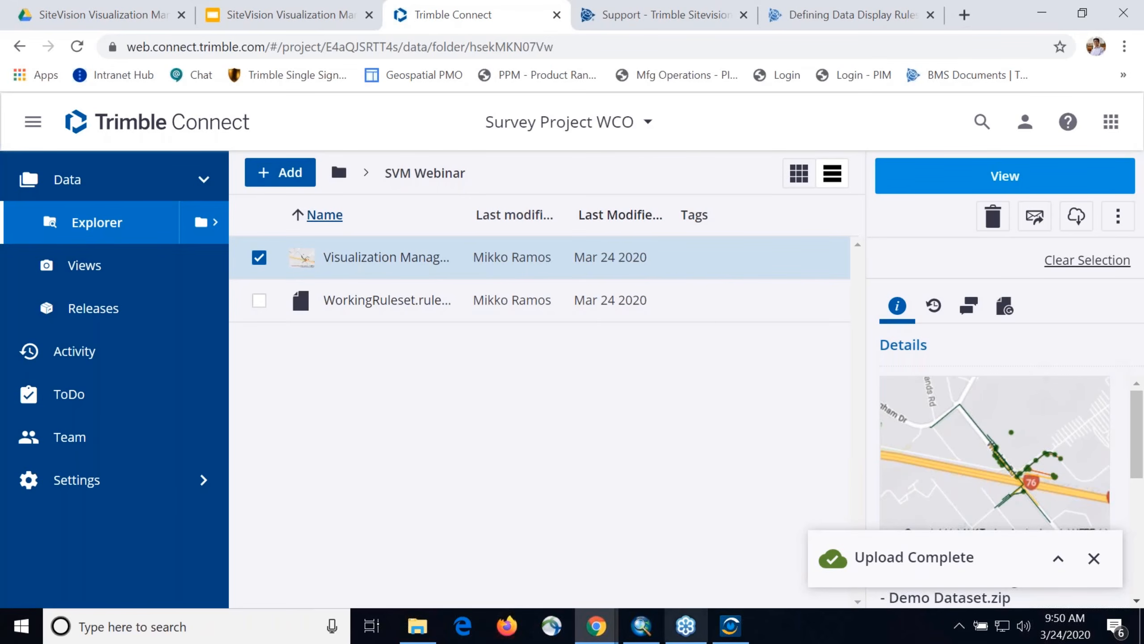
Step: Bring Visualization Manager up over ArcMap, move it clear of the Wastewater table, and view the table's columns through Pipe_Age
click(642, 626)
click(731, 626)
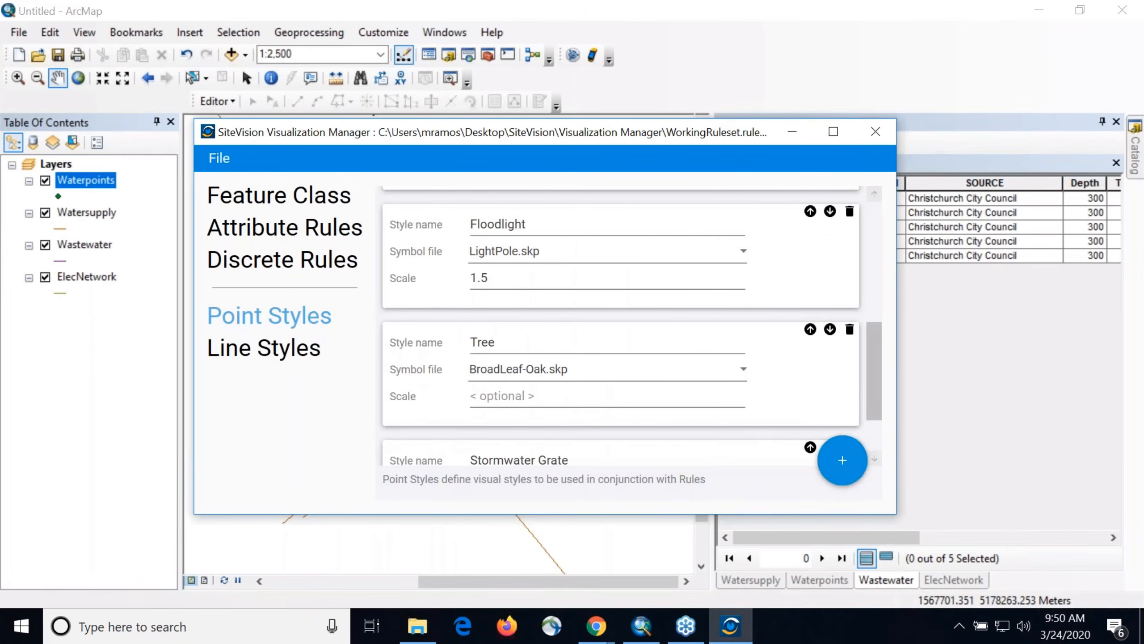
drag(681, 130, 586, 162)
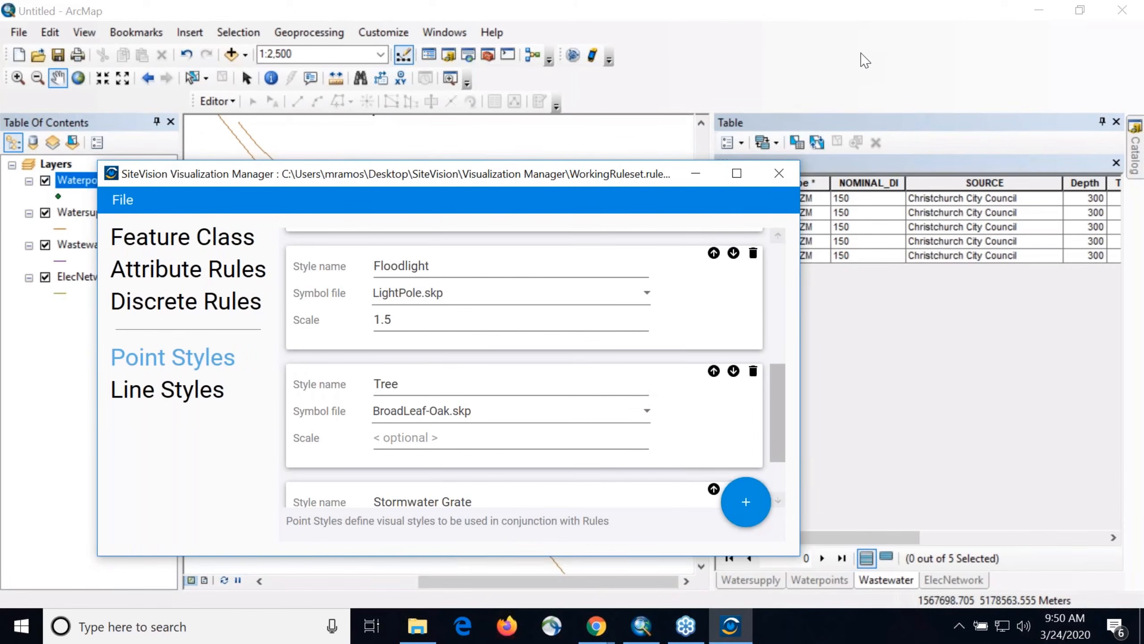
click(866, 60)
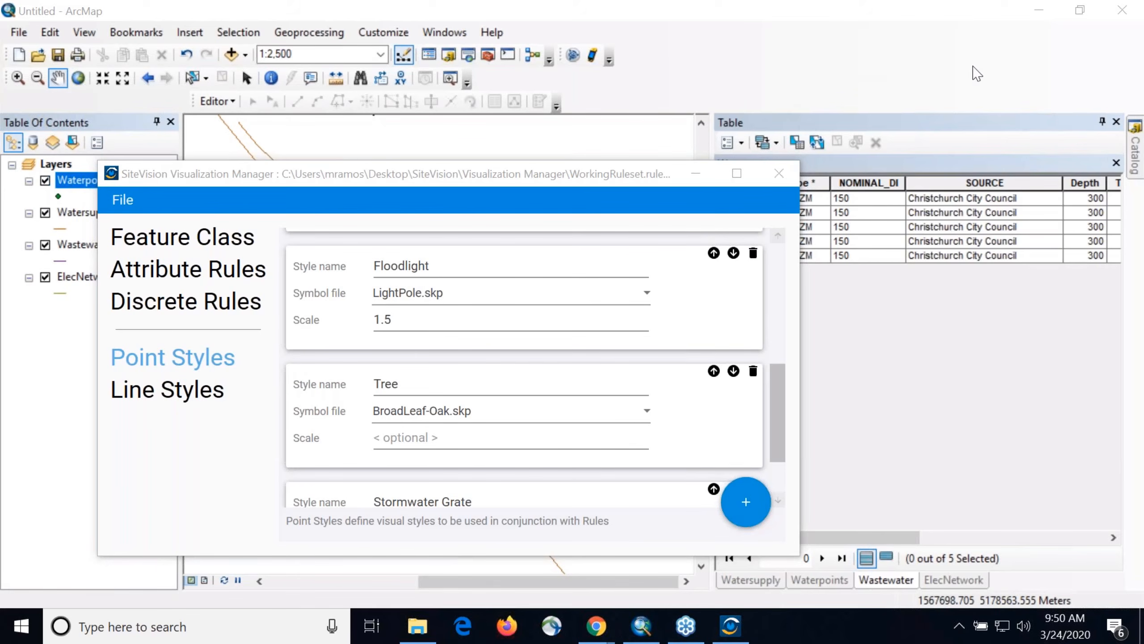
drag(578, 178, 515, 141)
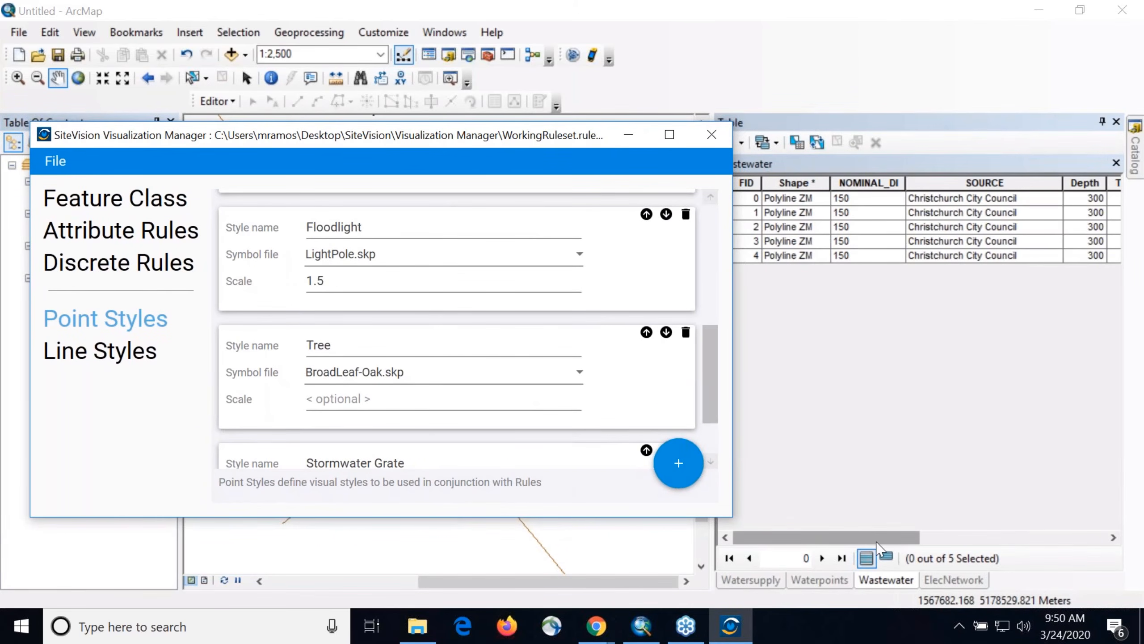
drag(876, 542, 1115, 525)
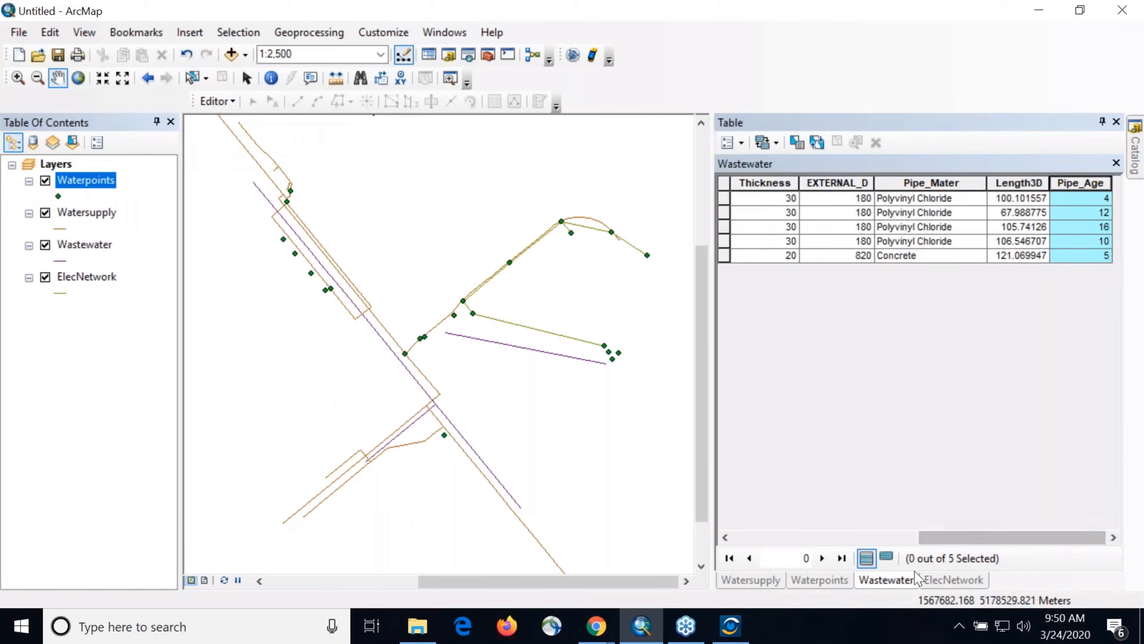
Step: Return to Visualization Manager, point out the Floodlight style name, and show the feature class rules beside ArcMap's layer list
click(731, 626)
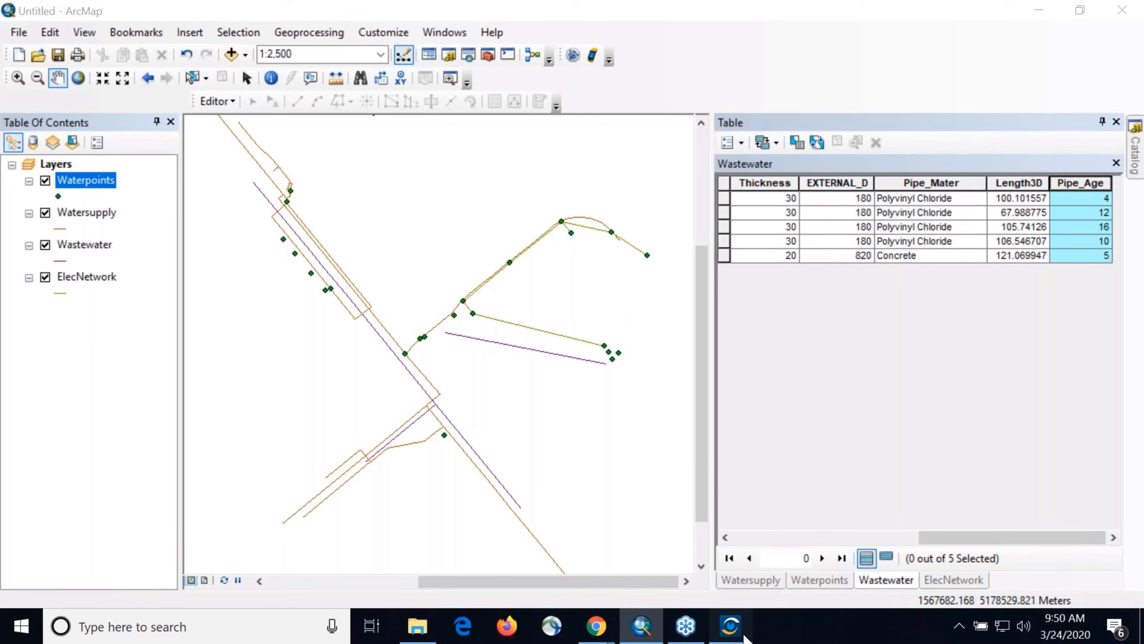
drag(508, 135, 547, 127)
click(443, 221)
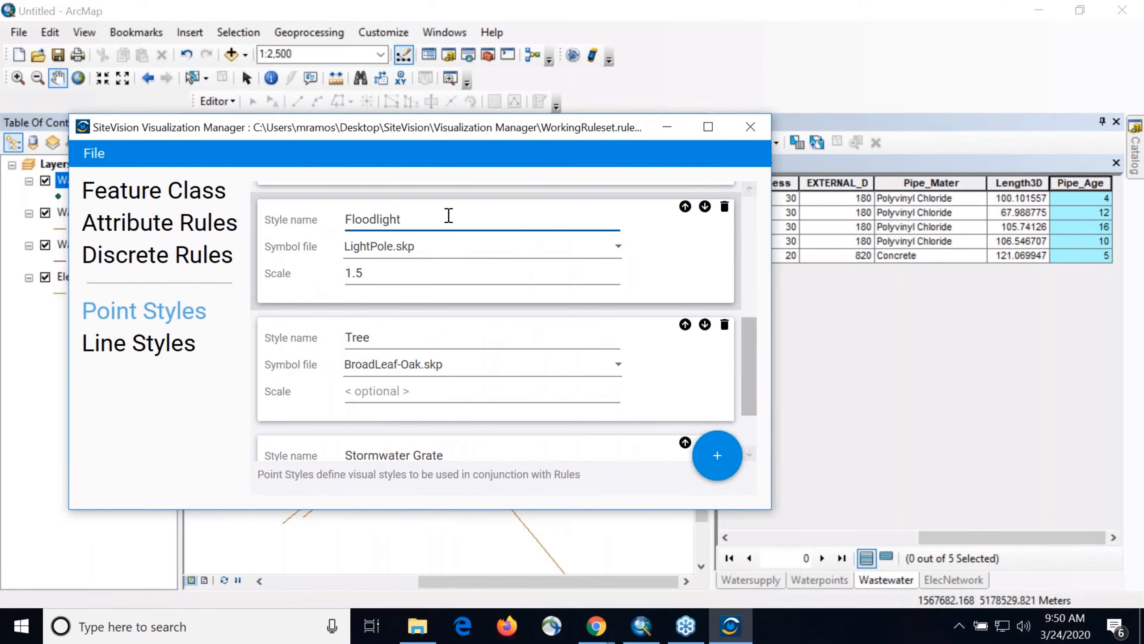
drag(454, 226, 328, 225)
click(183, 201)
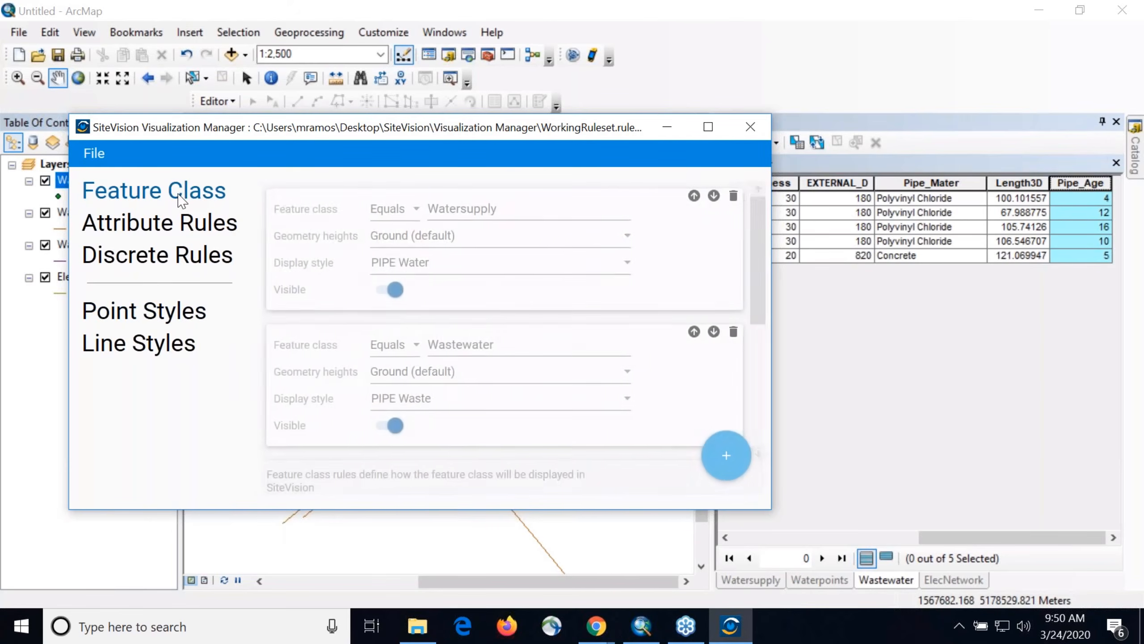
drag(417, 131, 520, 125)
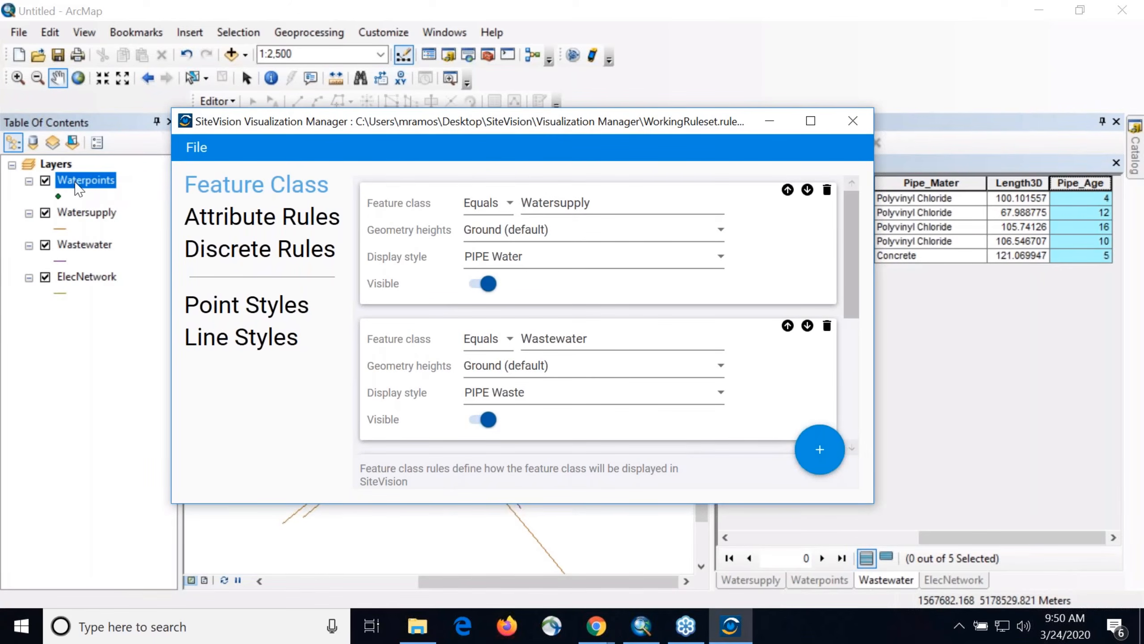
Step: Look over the feature class rules, select the Watersupply layer in ArcMap, and return to the Watersupply rule
scroll(577, 289, down, 3)
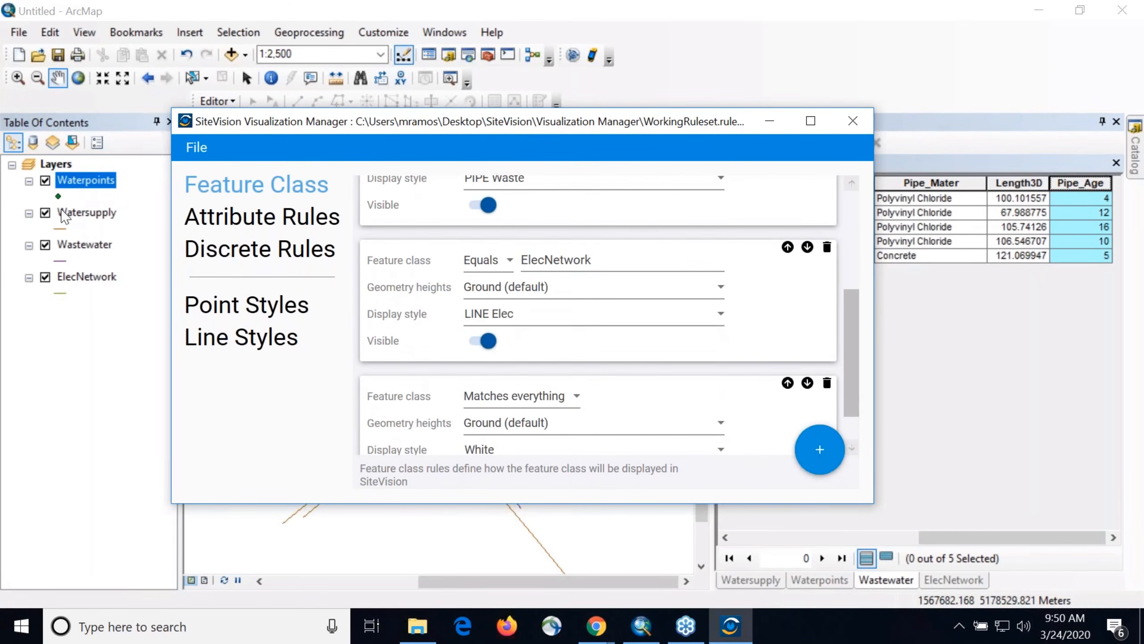
click(86, 212)
click(731, 626)
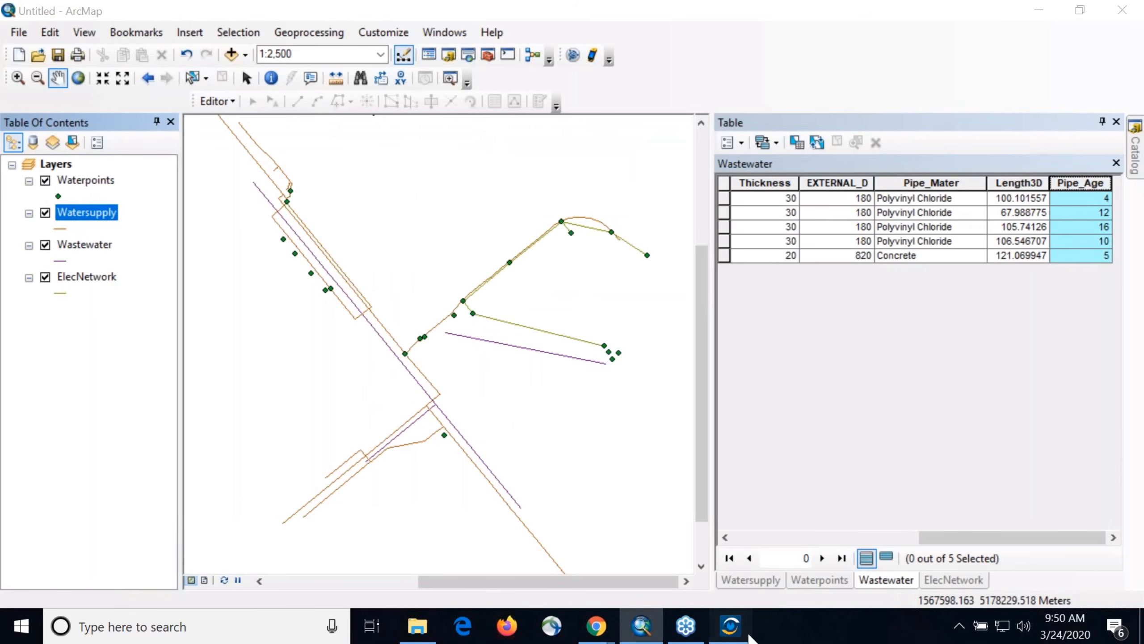
scroll(595, 289, up, 3)
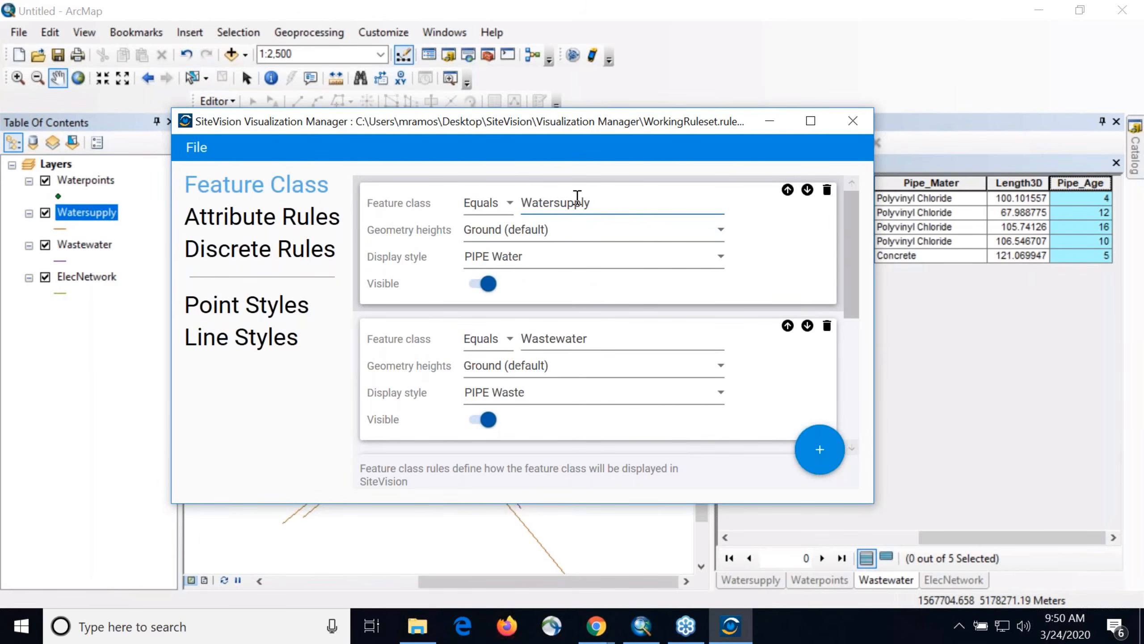
Step: Try the misspelled feature class name Watersuppli in the first rule and restore it to Watersupply
click(630, 200)
key(BackSpace)
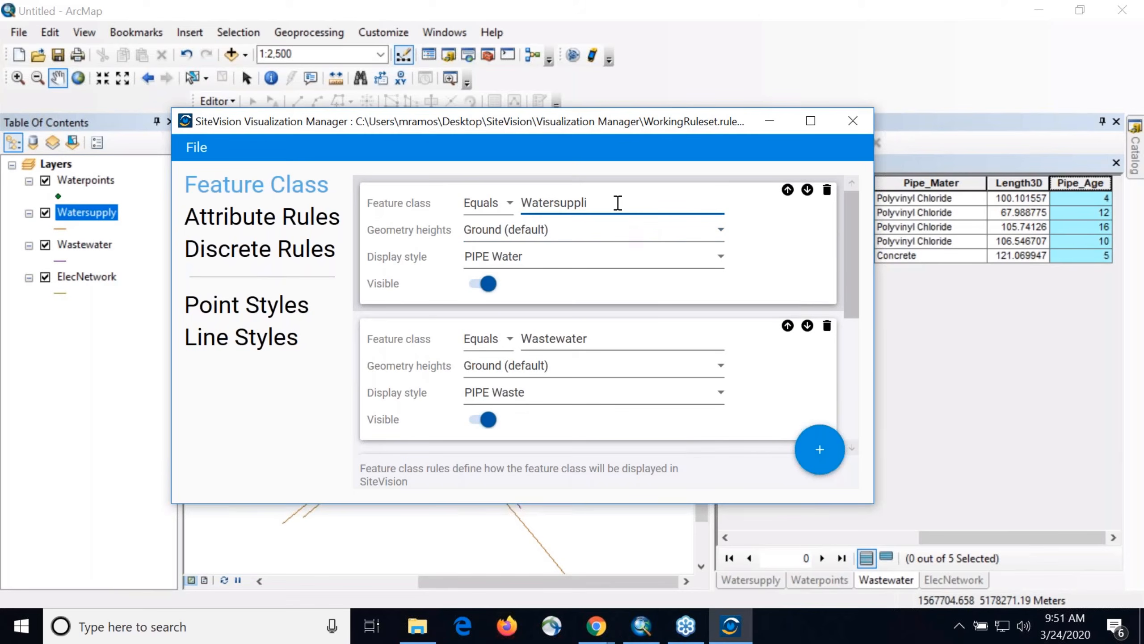
double_click(603, 205)
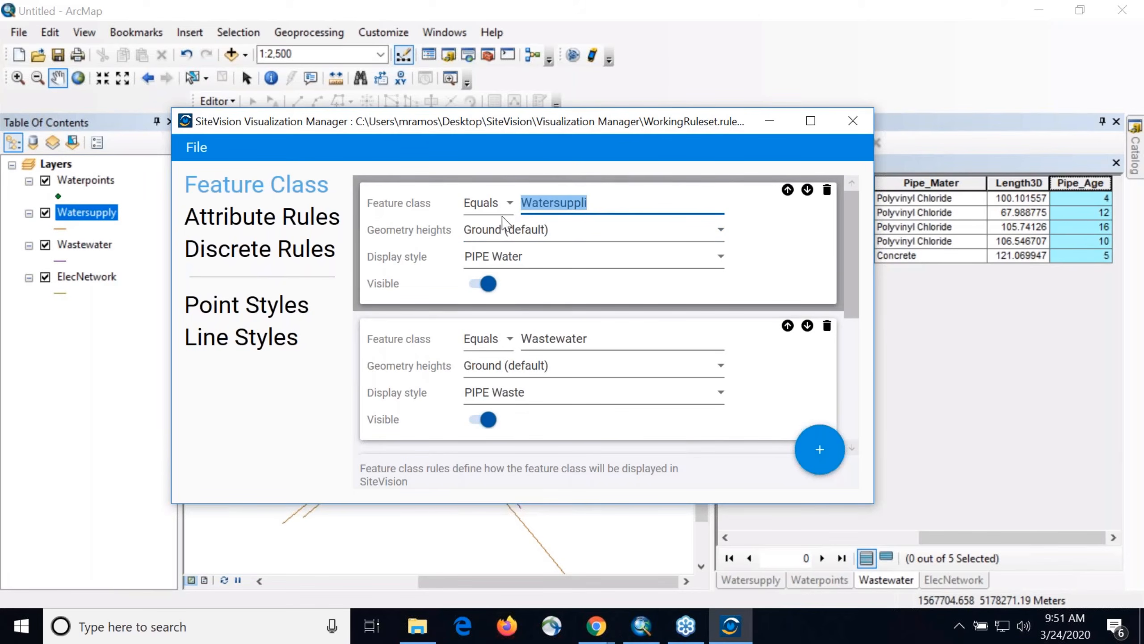
click(635, 205)
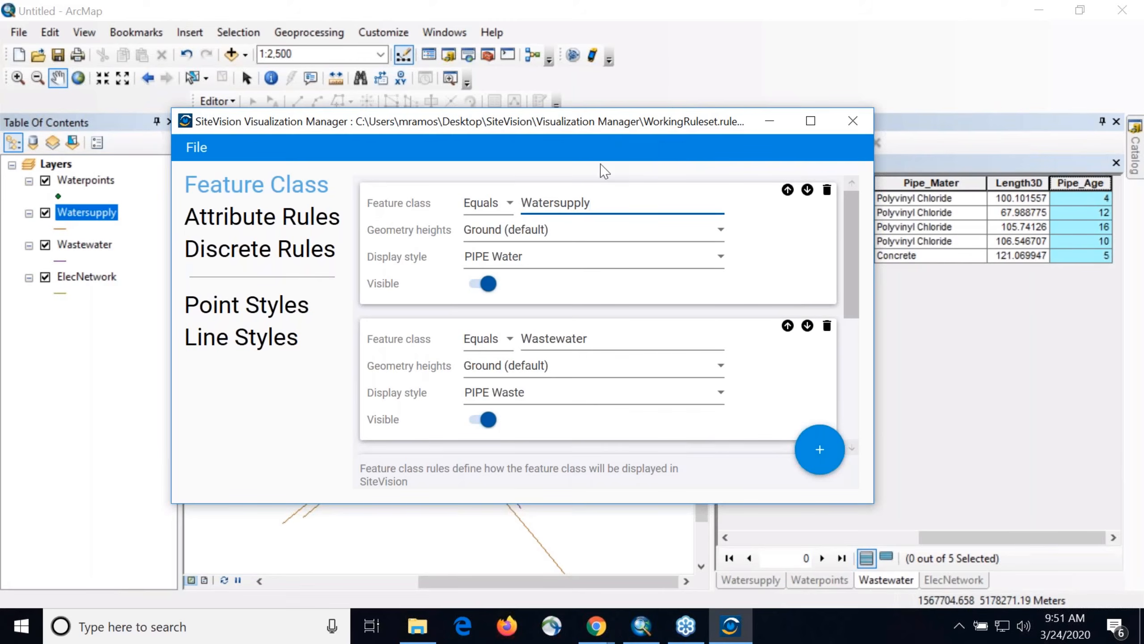
drag(644, 136, 531, 131)
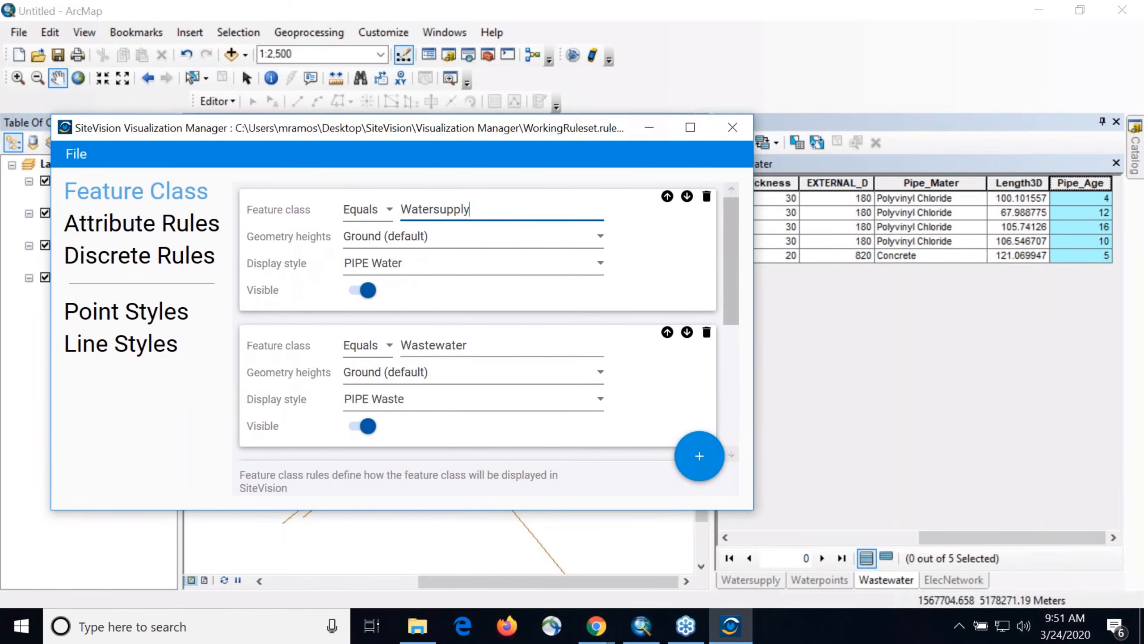
click(1121, 44)
drag(582, 128, 662, 126)
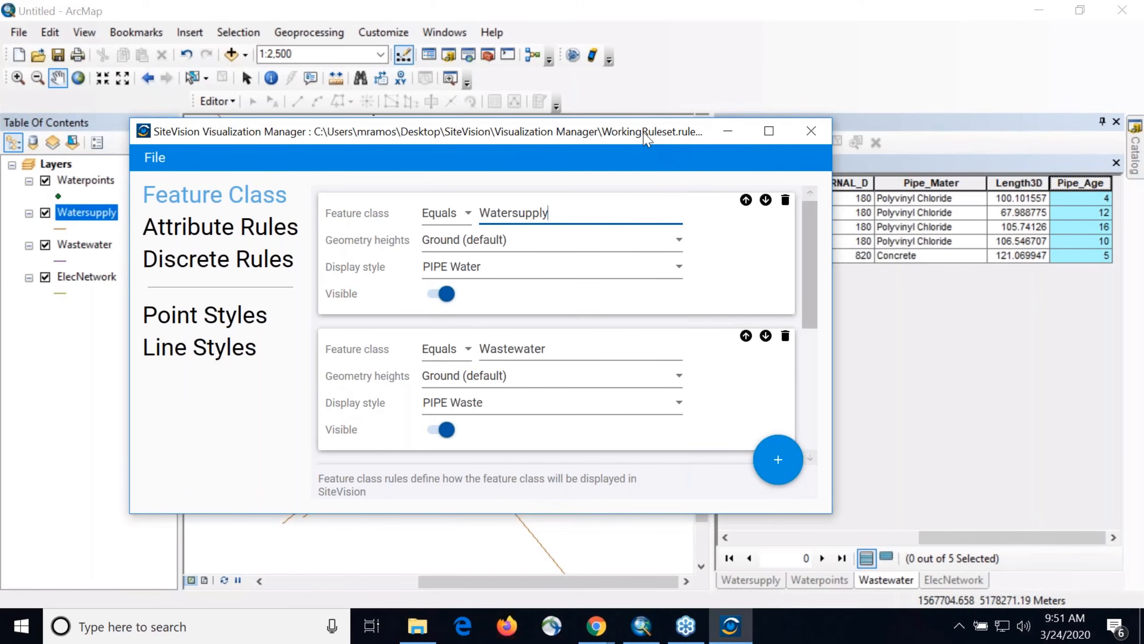
mouse_move(643, 137)
mouse_down()
mouse_move(661, 153)
mouse_move(650, 151)
mouse_up()
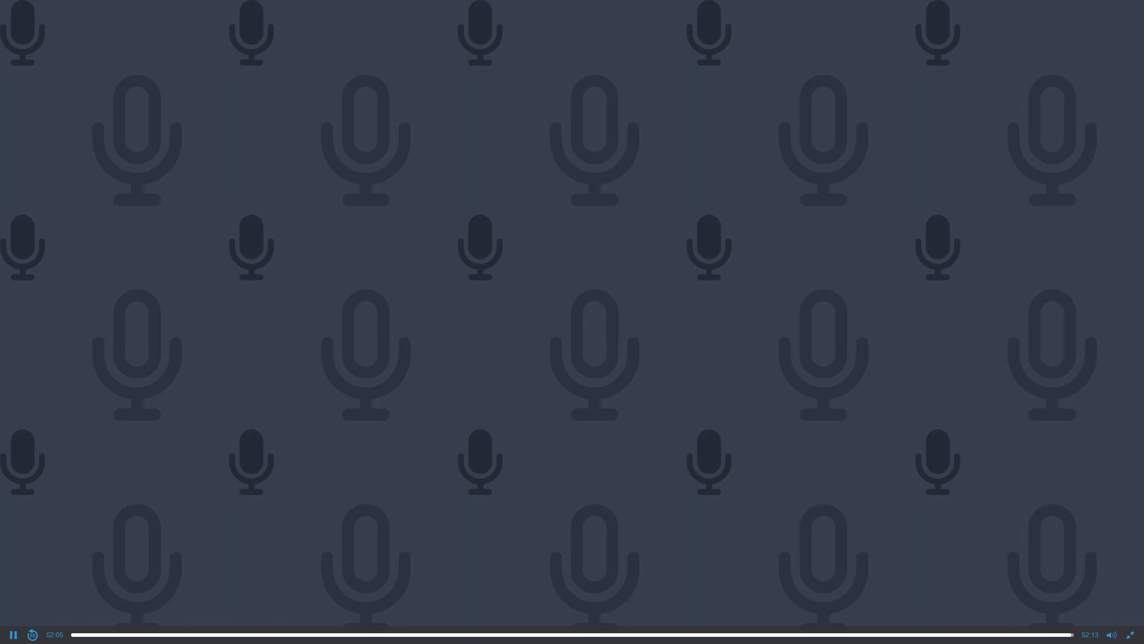
key(alt+Tab)
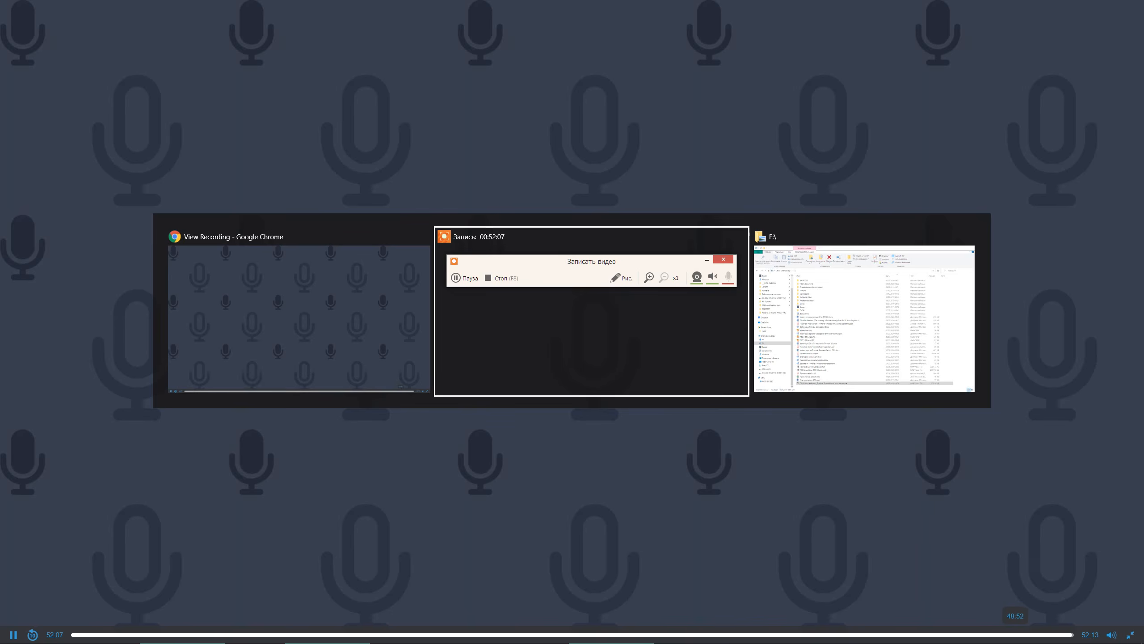